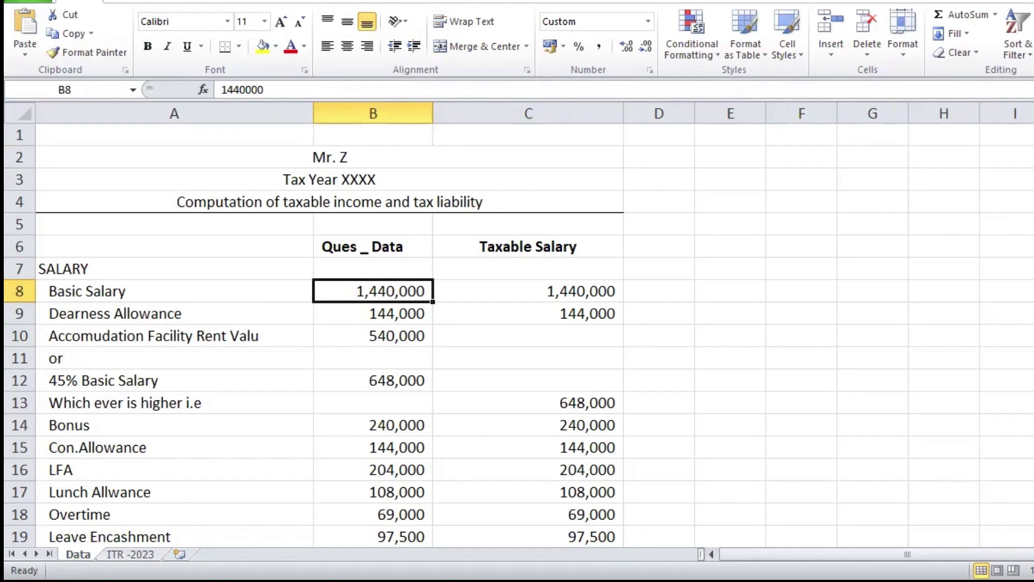
Examine how the taxable amounts for Basic Salary and Dearness Allowance are linked to the question data in rows 8 and 9
left_click(528, 291)
left_click(373, 291)
left_click(528, 291)
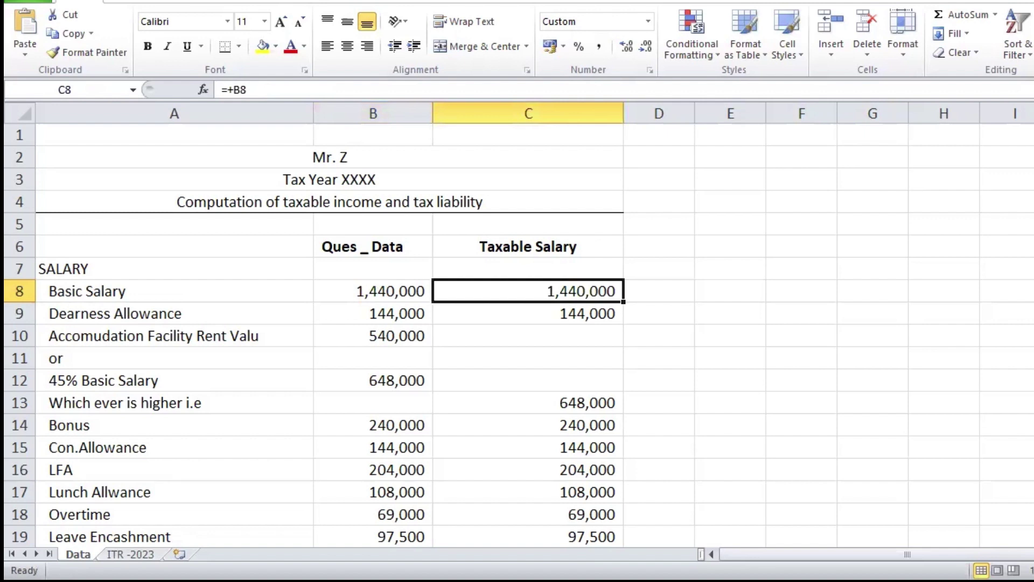
left_click(372, 314)
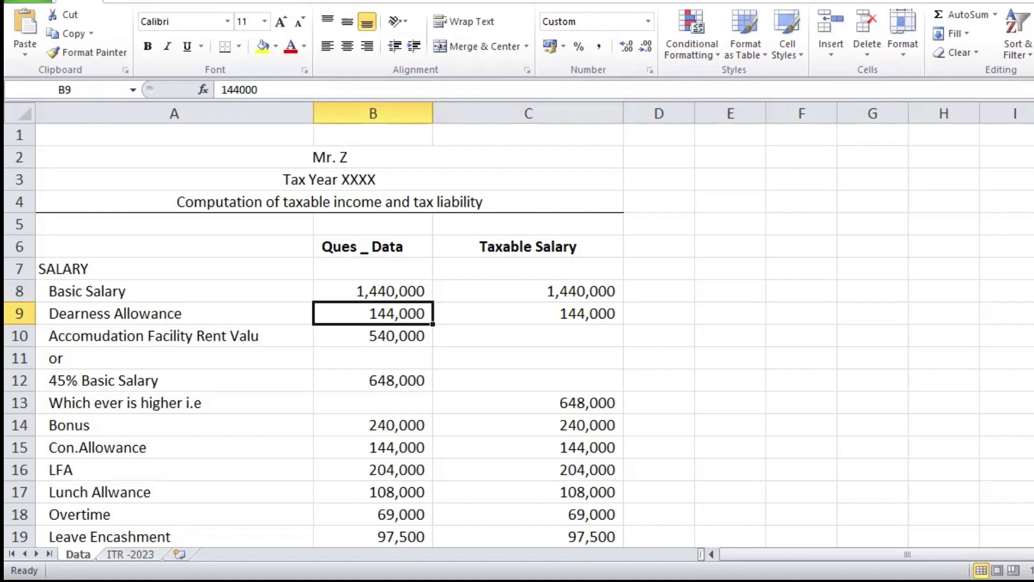
left_click(528, 314)
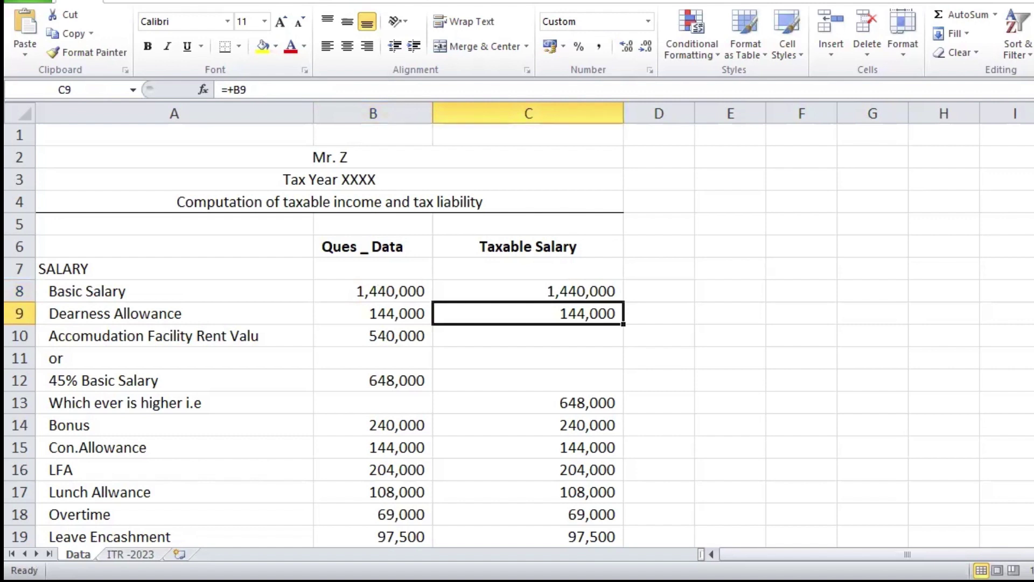
left_click(528, 335)
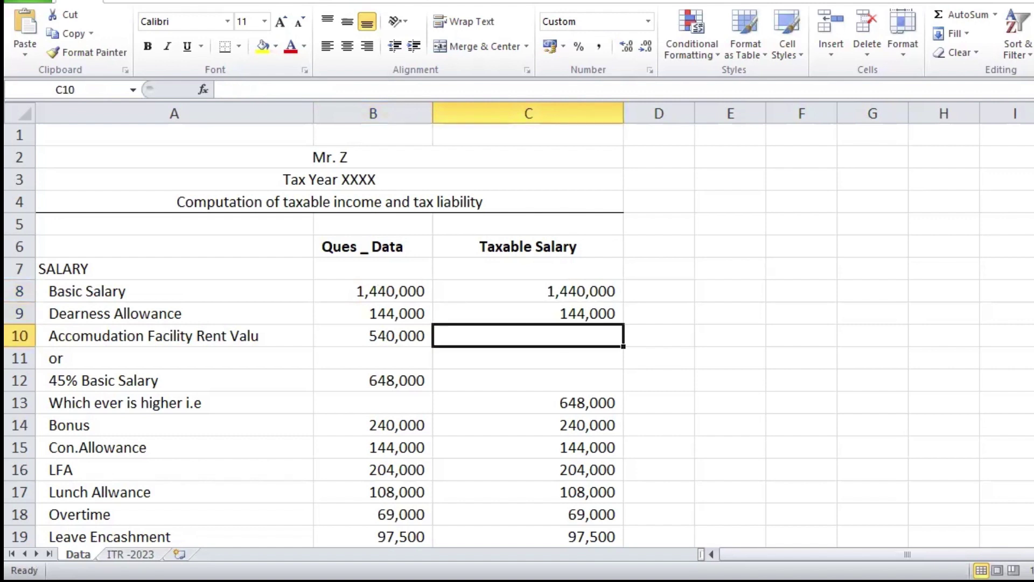
Complete the accommodation label in A10 so it reads "Accomudation Facility Rent ValuE"
left_click(174, 336)
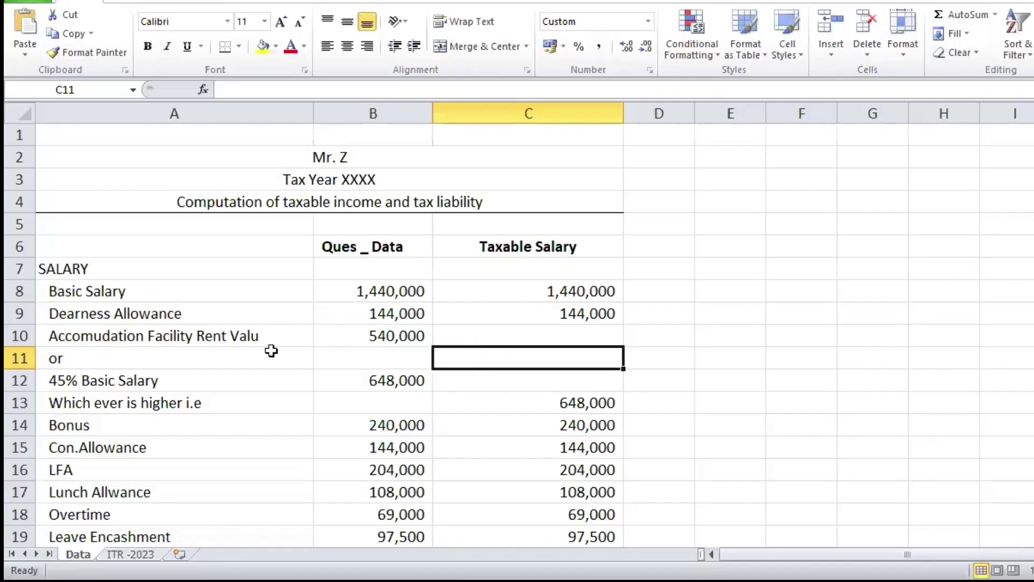
left_click(124, 340)
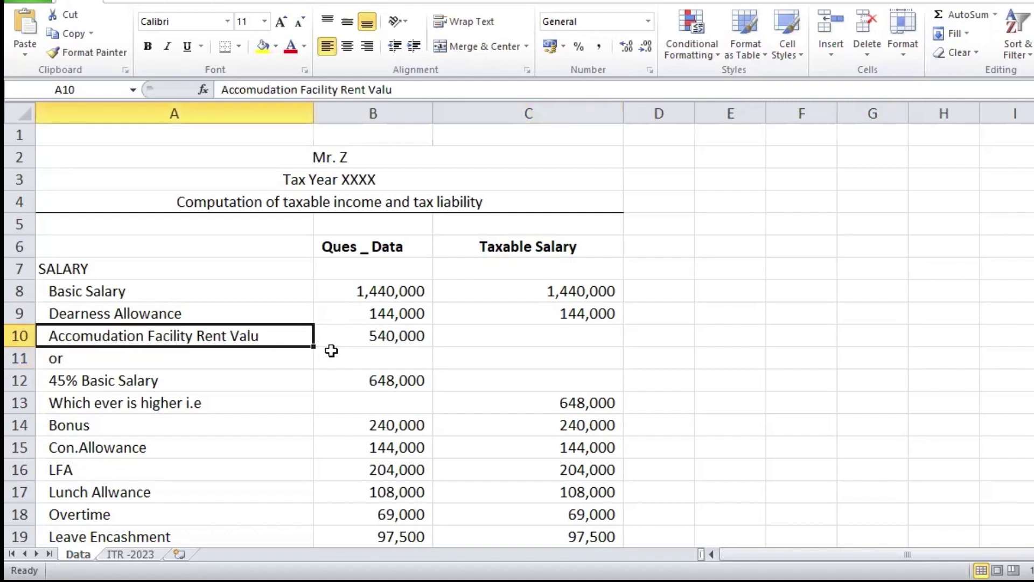
double_click(285, 336)
type("E")
key("Return")
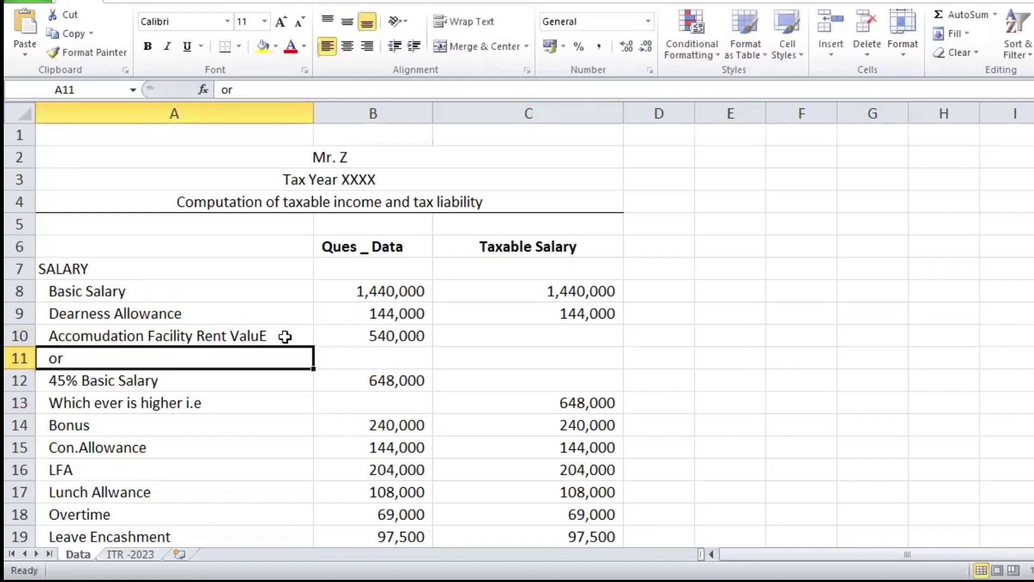
Examine the accommodation rent value and the 45% Basic Salary formula, comparing them with the "Which ever is higher" row
left_click(399, 331)
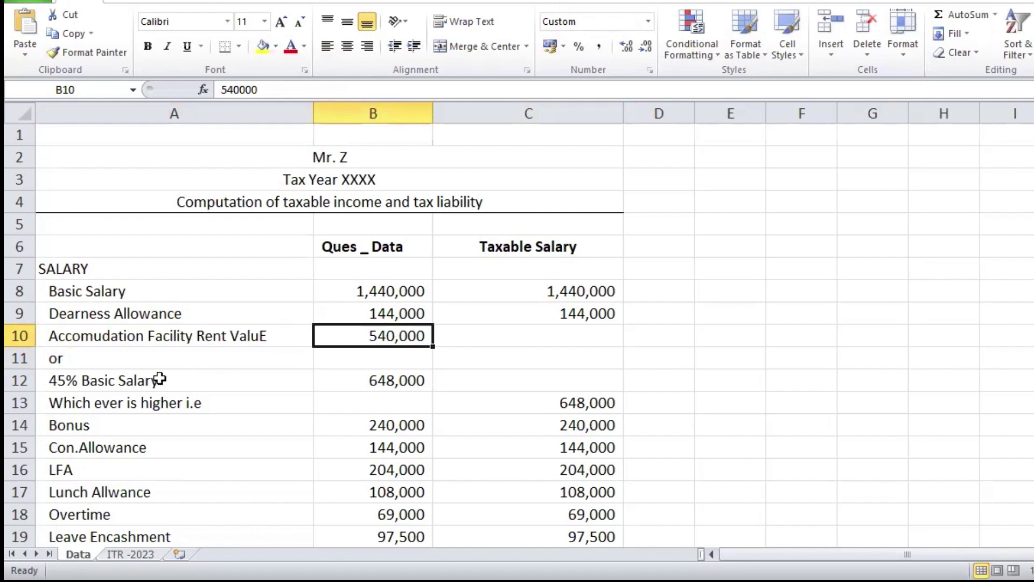
left_click(382, 381)
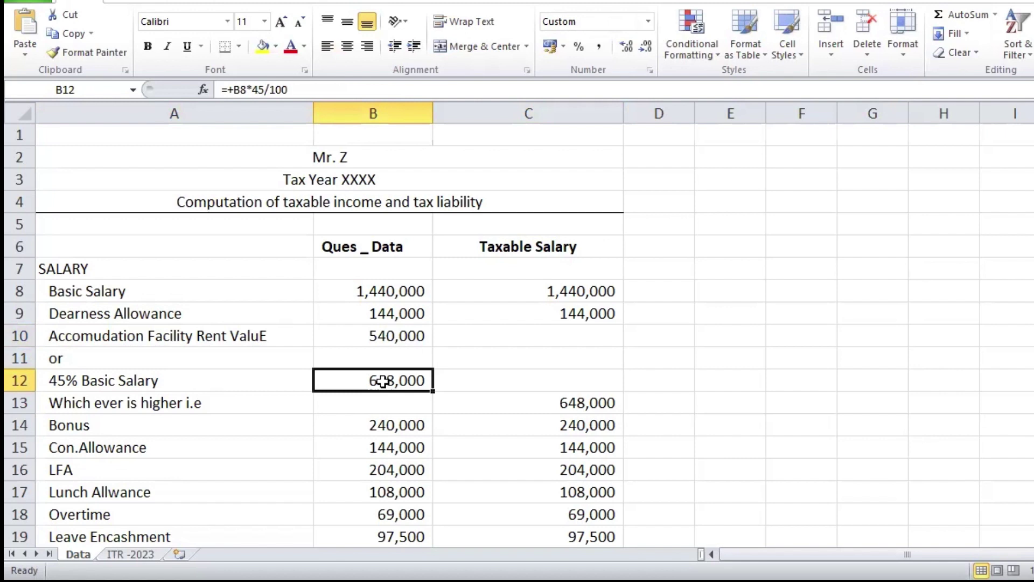
double_click(395, 377)
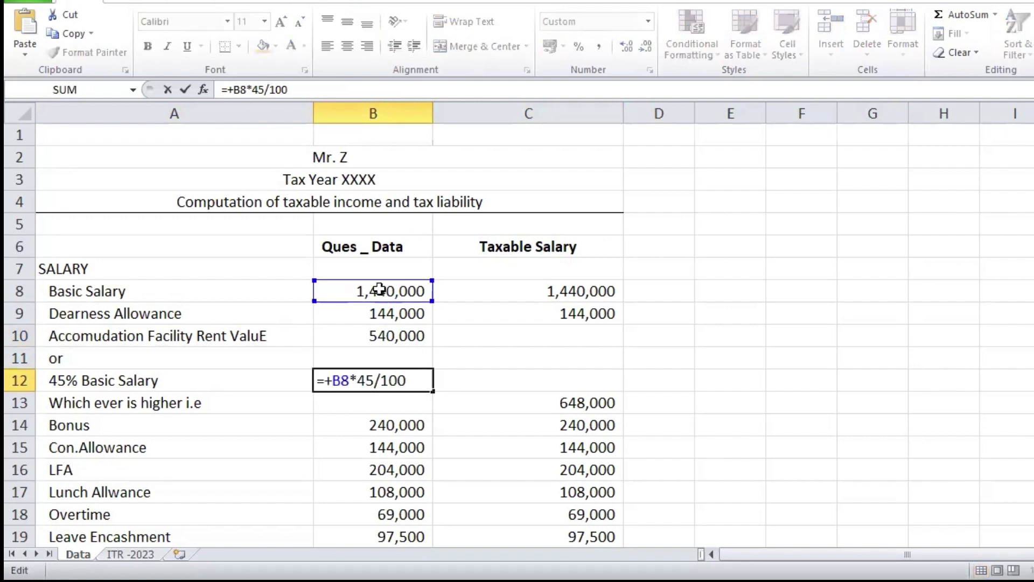
key("Return")
left_click(422, 373)
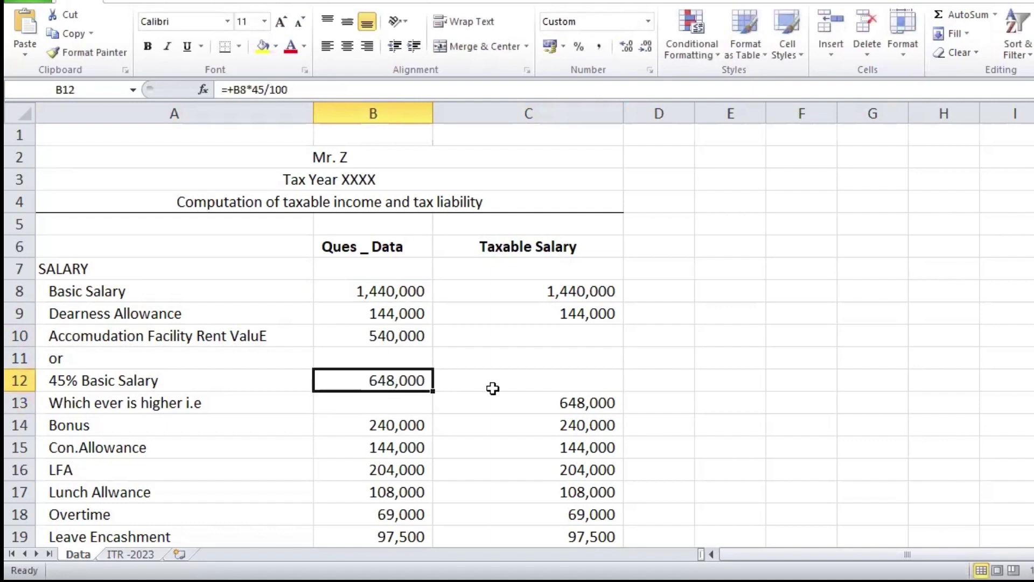
key("Right")
key("Left")
key("Up")
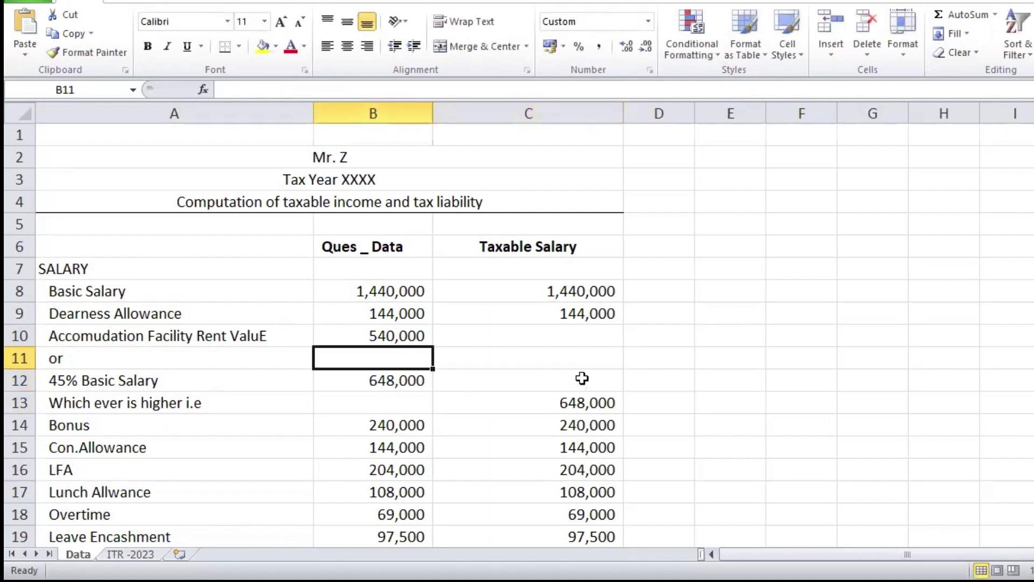
key("Up")
key("Up")
key("Down")
key("Down")
key("Down")
key("Down")
key("Left")
key("Right")
key("Right")
key("Right")
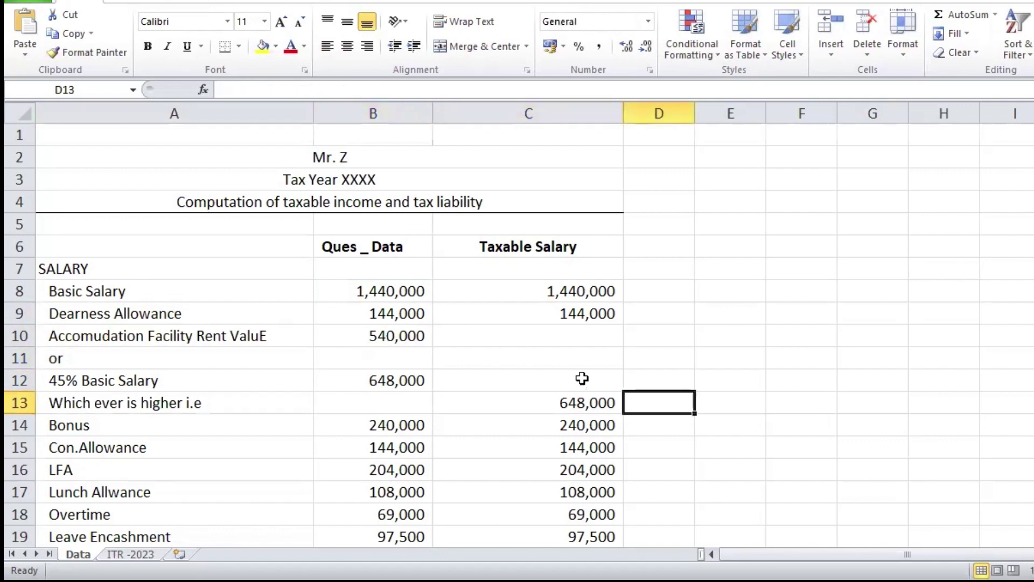
Highlight the "Which ever is higher i.e" row across A13:C13 with a yellow fill
key("Left")
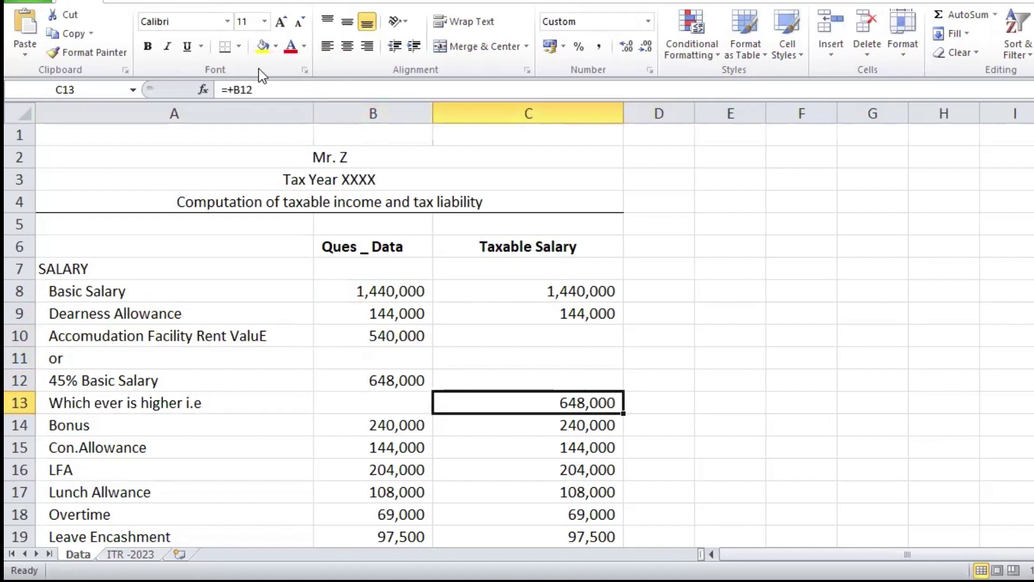
left_click(257, 53)
key("shift+Left")
key("shift+Left")
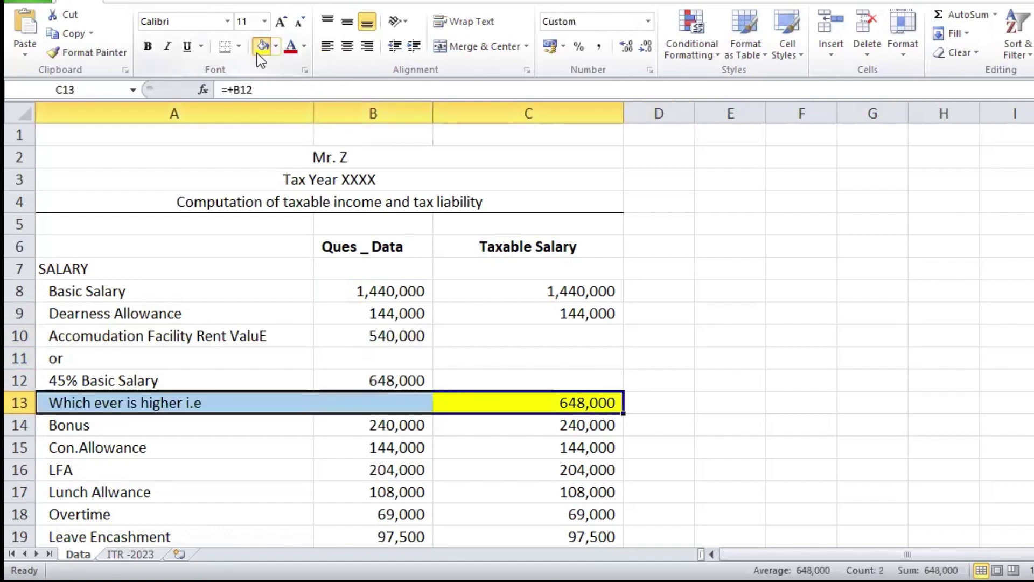
left_click(257, 53)
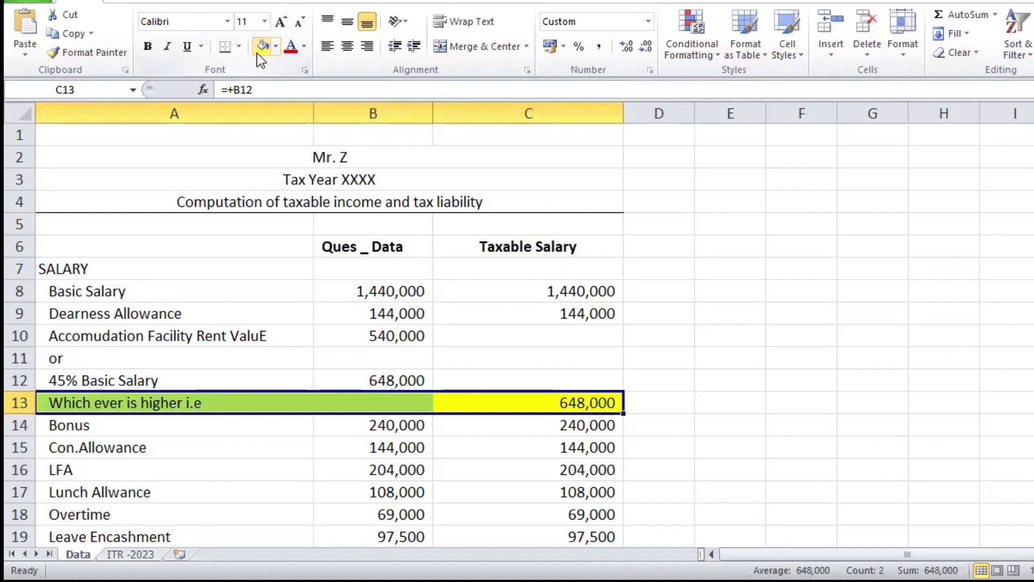
Look over the salary items from Bonus down to Inheritance, finishing on the Bonus amount in the question data
key("Down")
key("Down")
key("Down")
key("Down")
key("Down")
key("Down")
key("Down")
key("Down")
key("Down")
key("Down")
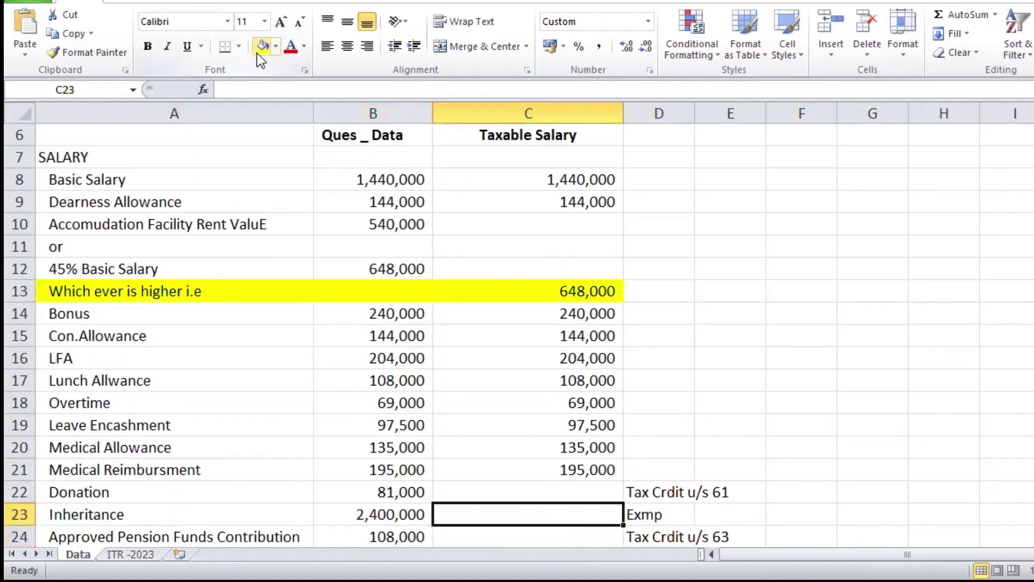
key("Left")
key("Up")
key("Up")
key("Up")
key("Up")
key("Up")
key("Up")
key("Up")
key("Up")
key("Up")
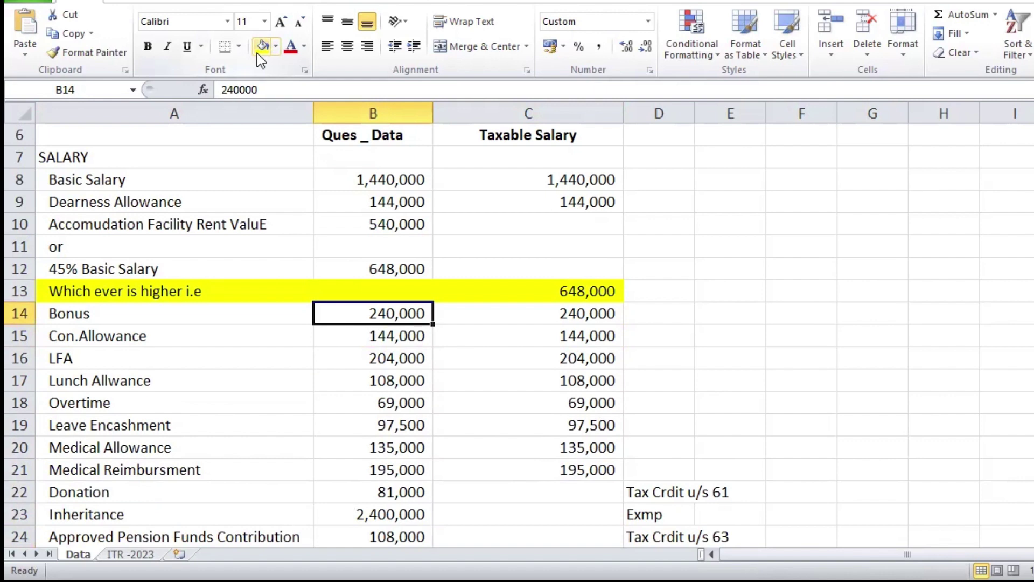
Check the question data against the taxable salary for the items from Con.Allowance through Leave Encashment
key("Down")
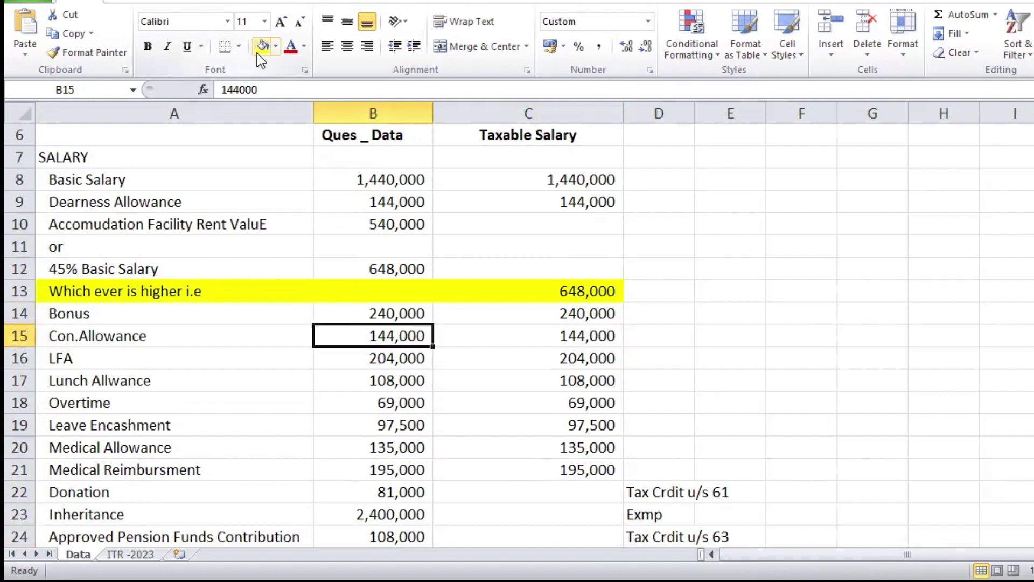
key("Right")
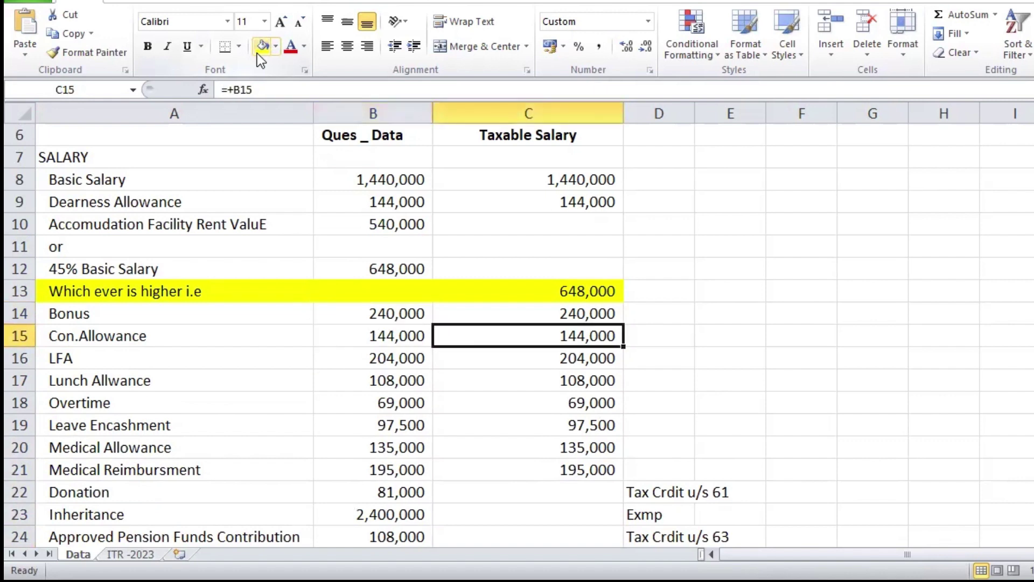
key("Left")
key("Down")
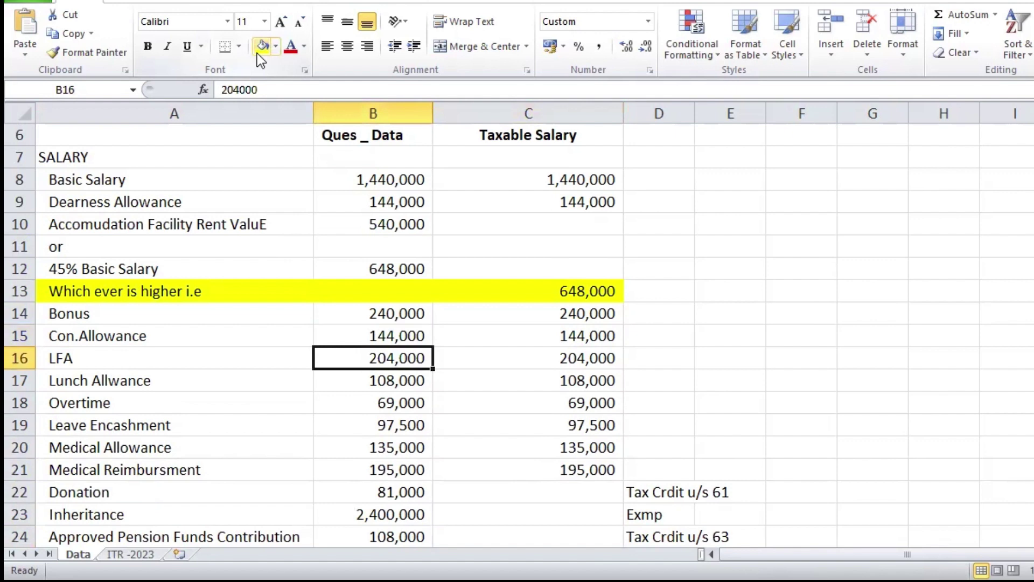
key("Right")
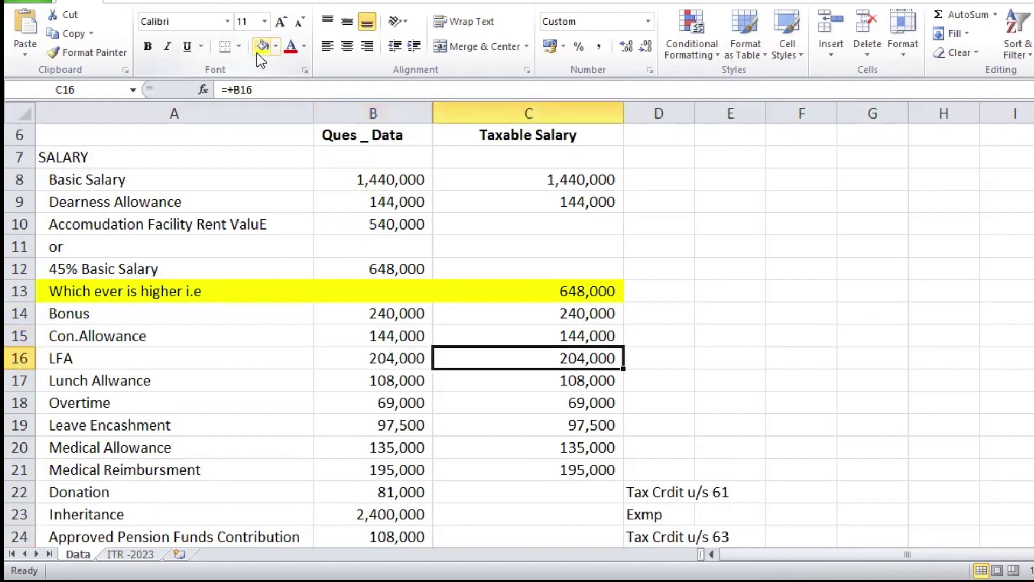
key("Down")
key("Left")
key("Down")
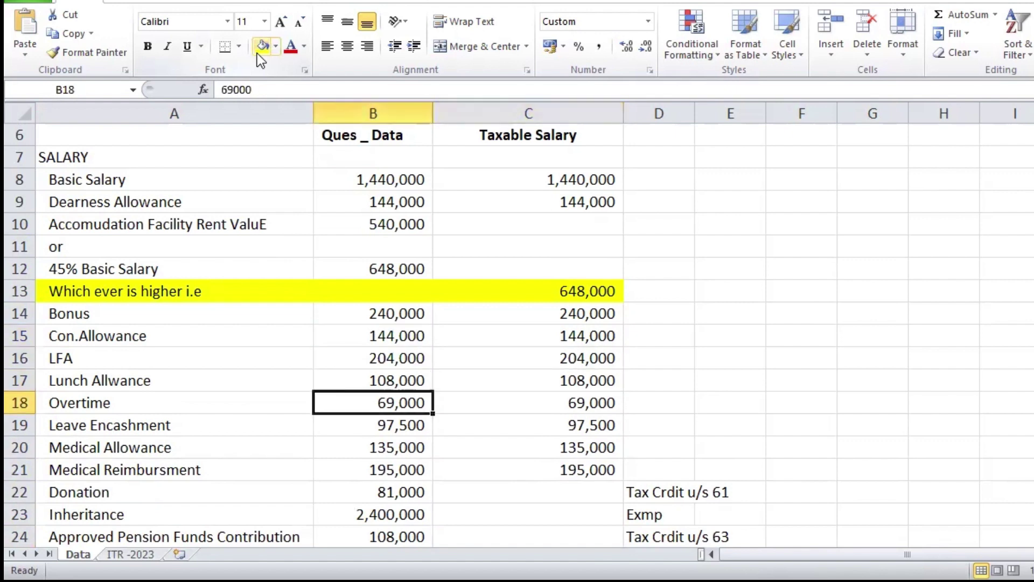
key("Right")
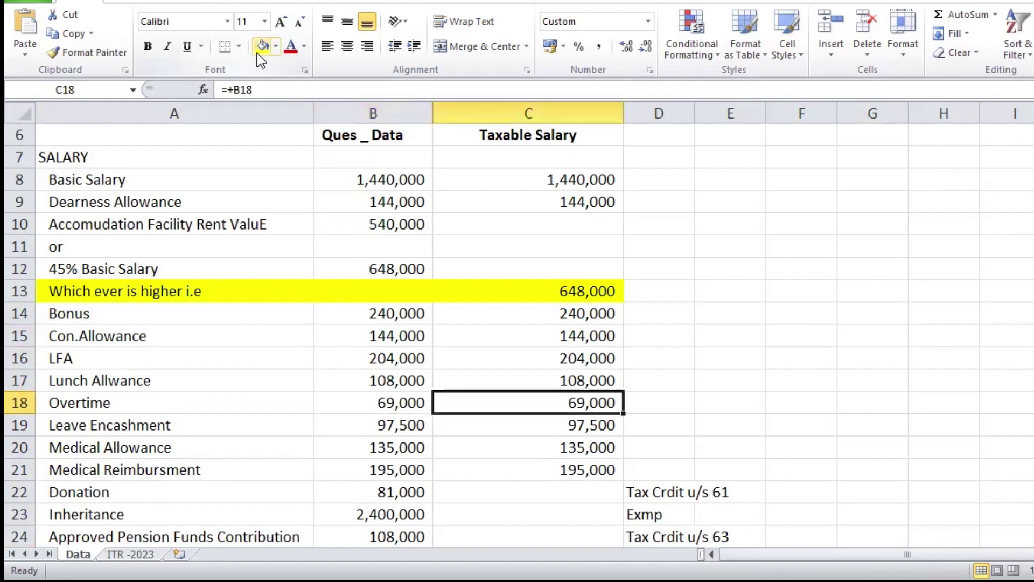
key("Left")
key("Down")
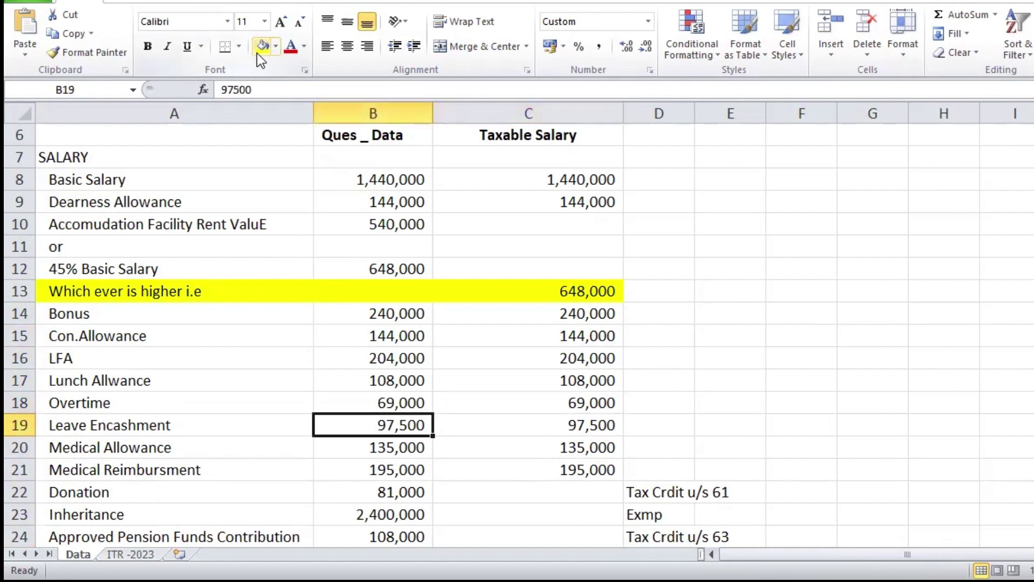
key("Right")
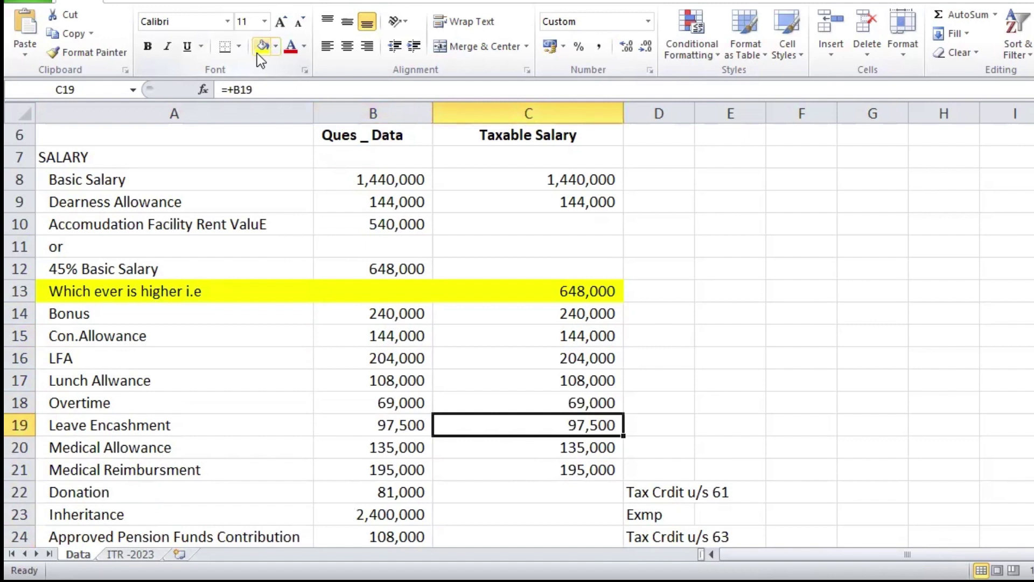
key("Left")
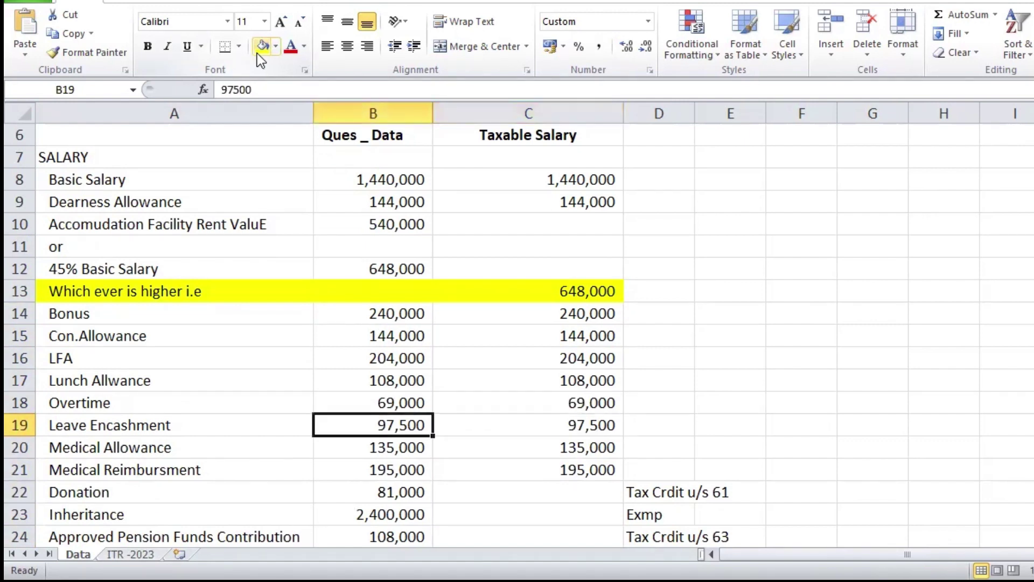
Highlight the Medical Allowance and Medical Reimbursment rows across A20:C21 with a yellow fill
key("Down")
key("Down")
key("Down")
key("Down")
key("Down")
key("Down")
key("Down")
key("Down")
key("Down")
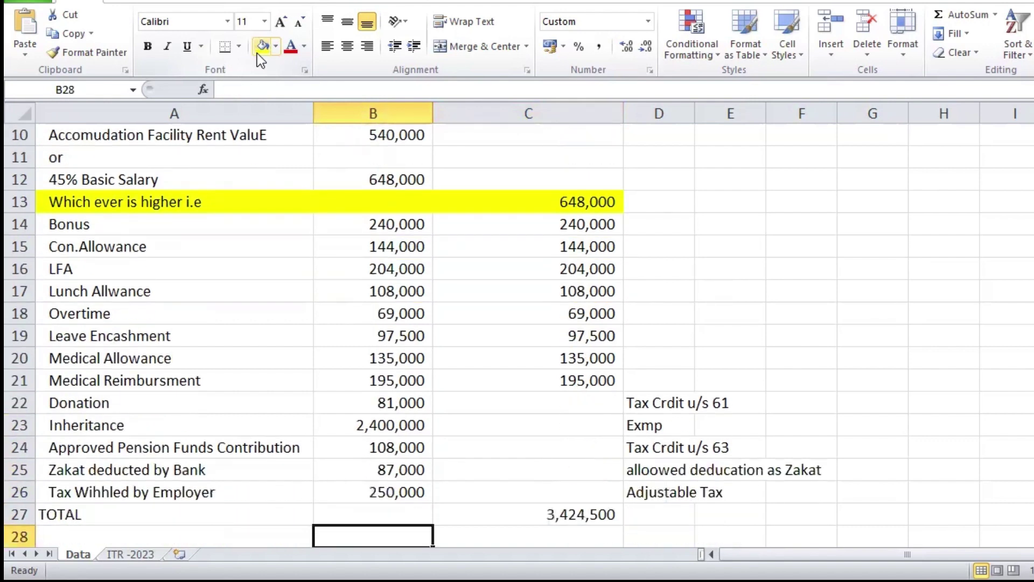
key("Up")
key("Up")
key("Up")
key("Up")
key("Up")
key("Up")
key("Up")
key("Up")
key("Left")
key("shift+Down")
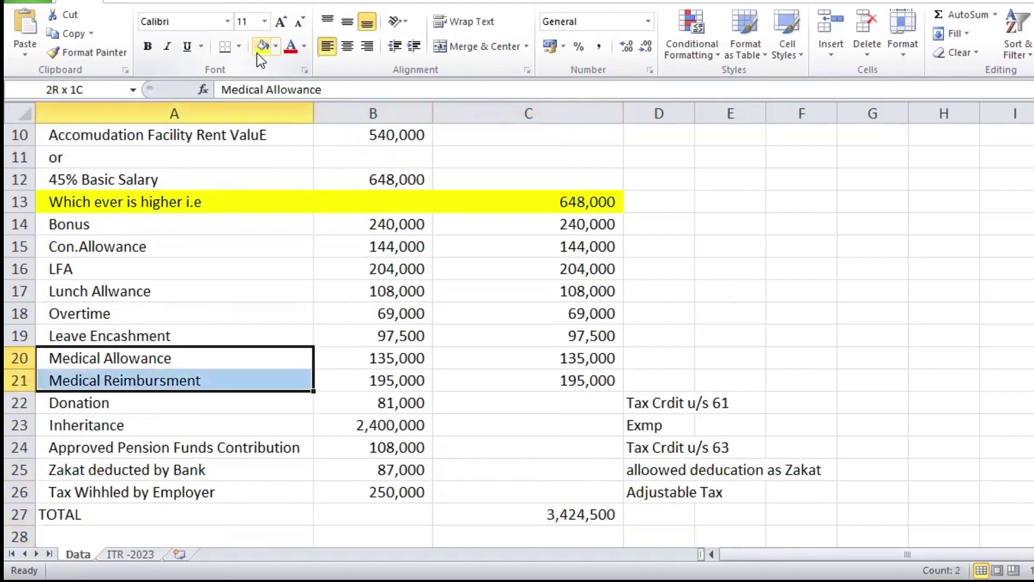
key("shift+Right")
key("shift+Right")
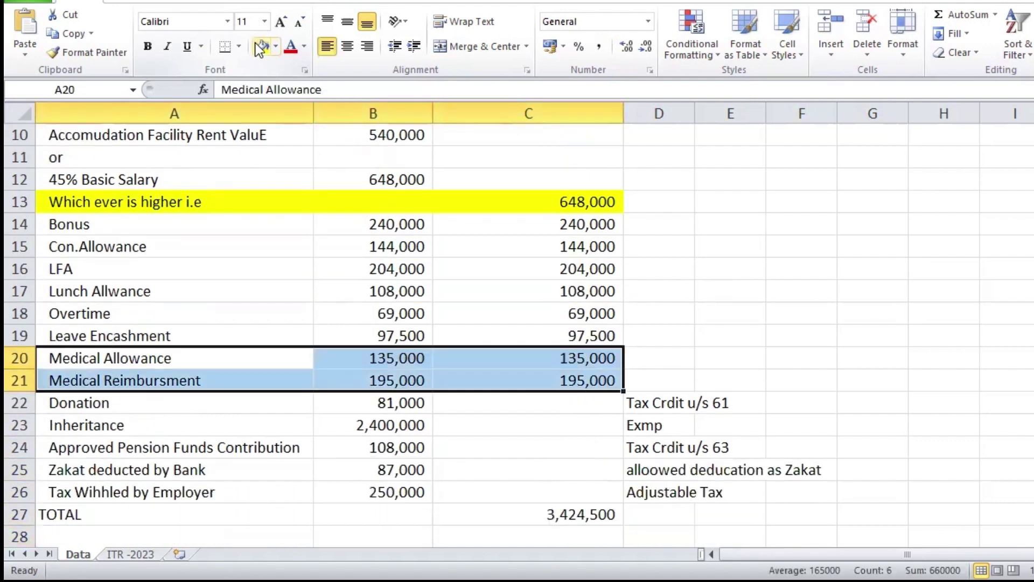
left_click(258, 43)
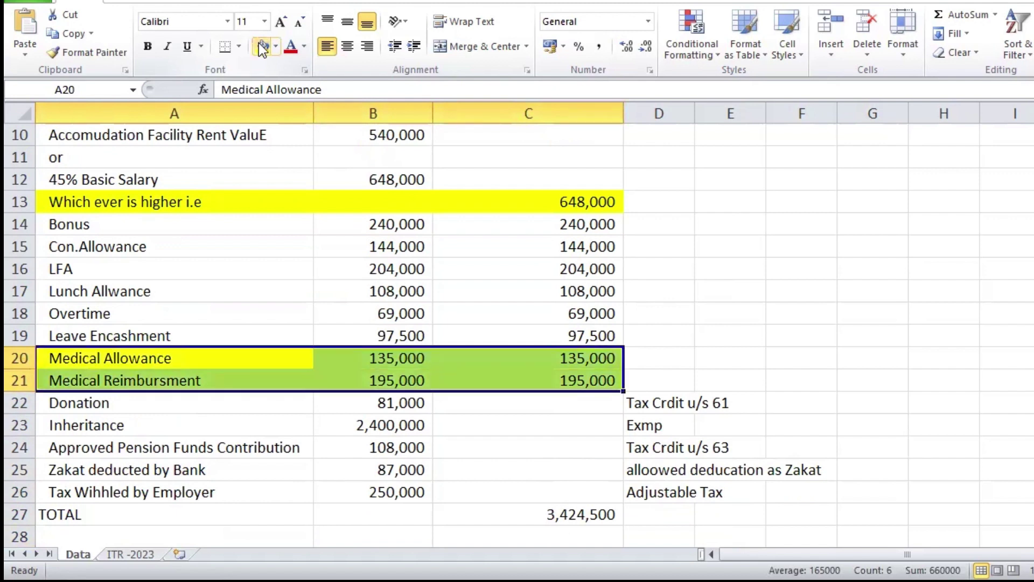
Review the Illustration 3 question text, return to the Excel worksheet and check the Medical Allowance's question data and taxable amount
left_click(477, 165)
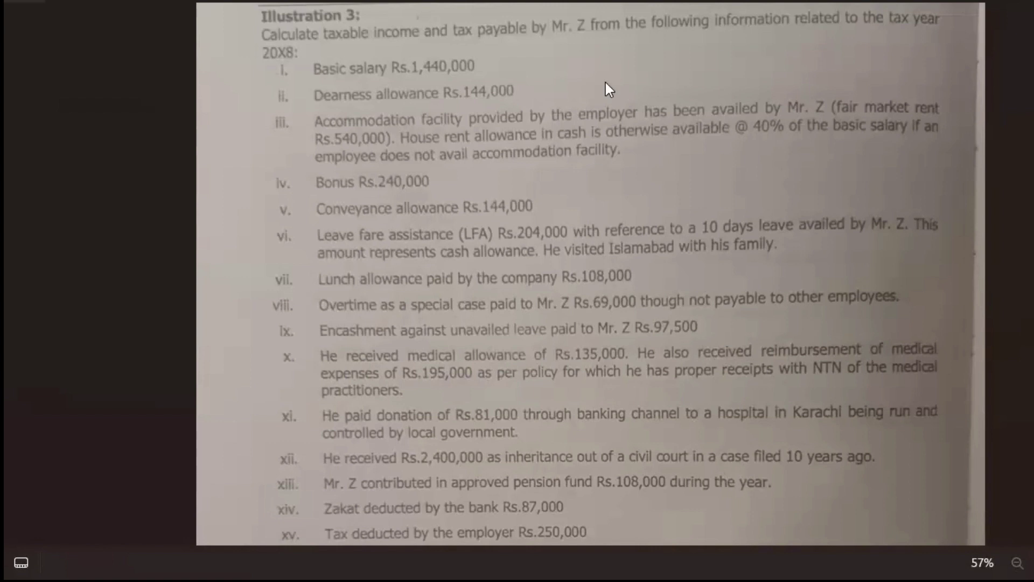
key("alt+Tab")
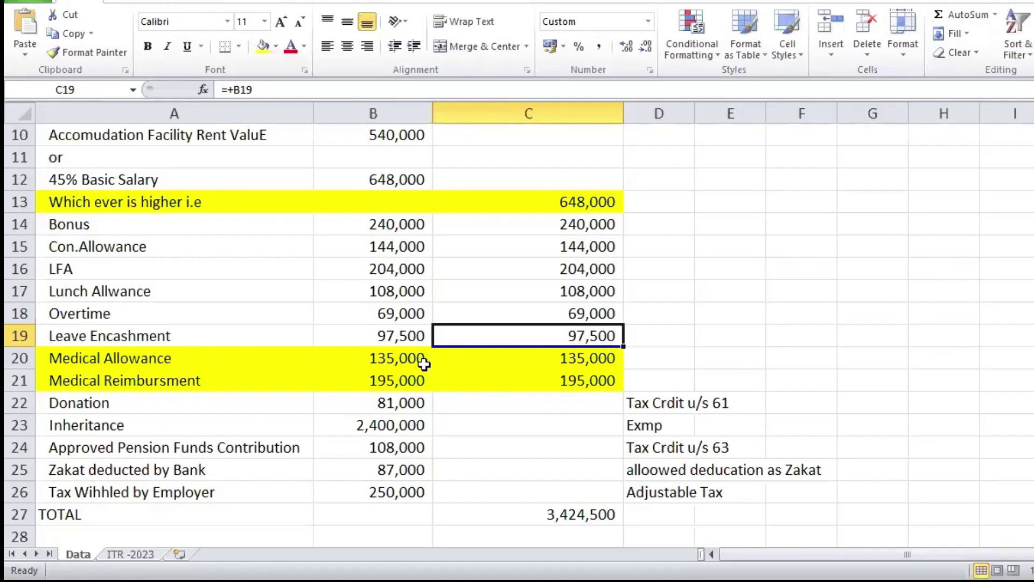
left_click(424, 364)
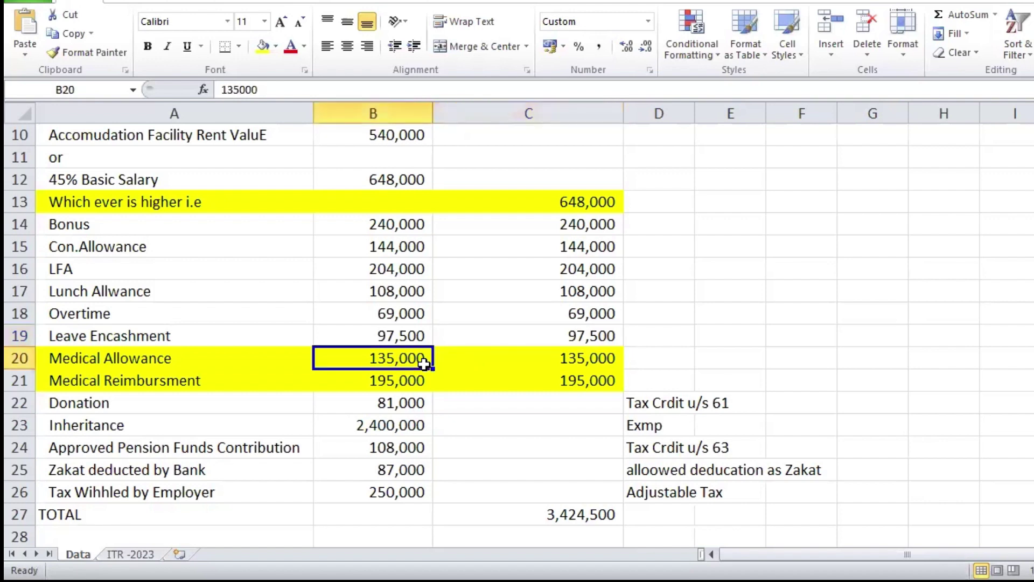
left_click(537, 362)
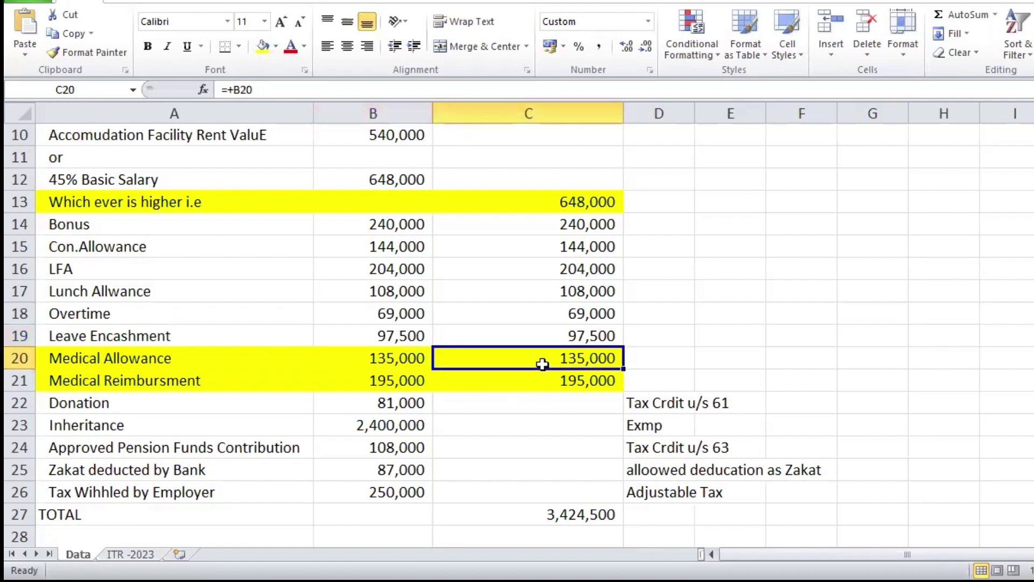
Replace the Medical Reimbursment's taxable amount in C21 with the text EXEMPT
left_click(406, 377)
left_click(561, 375)
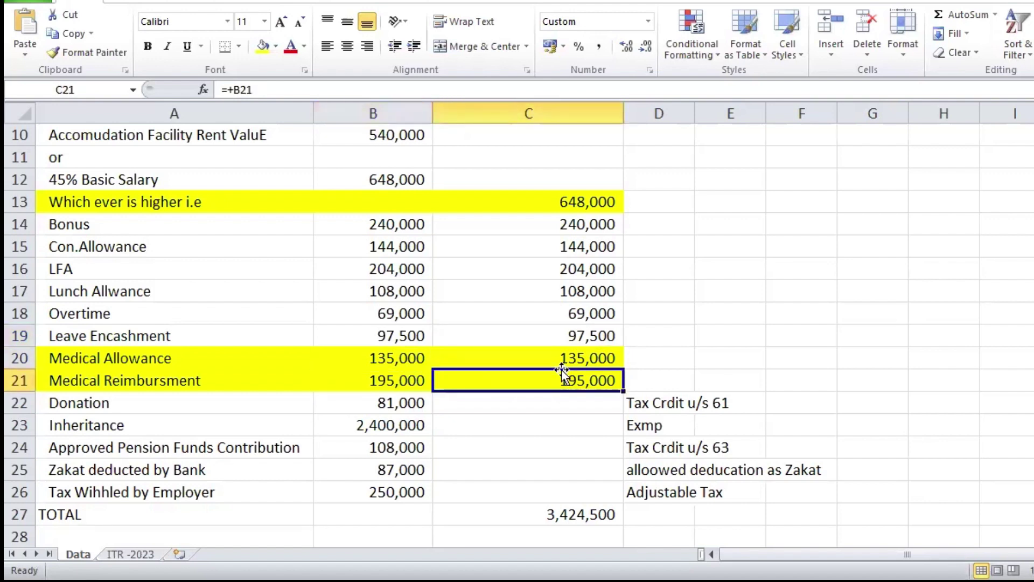
left_click(562, 365)
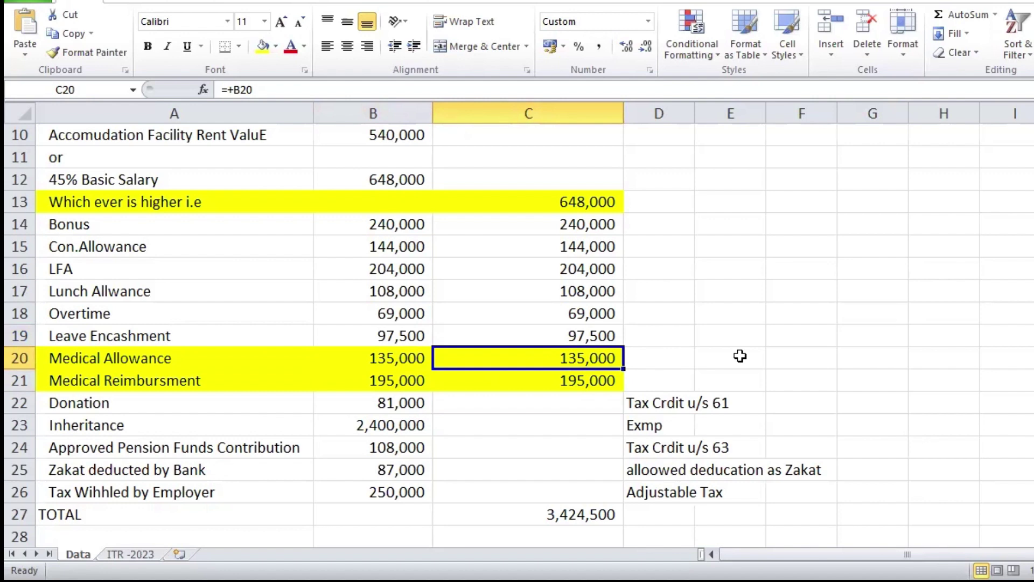
key("Down")
type("EXEM")
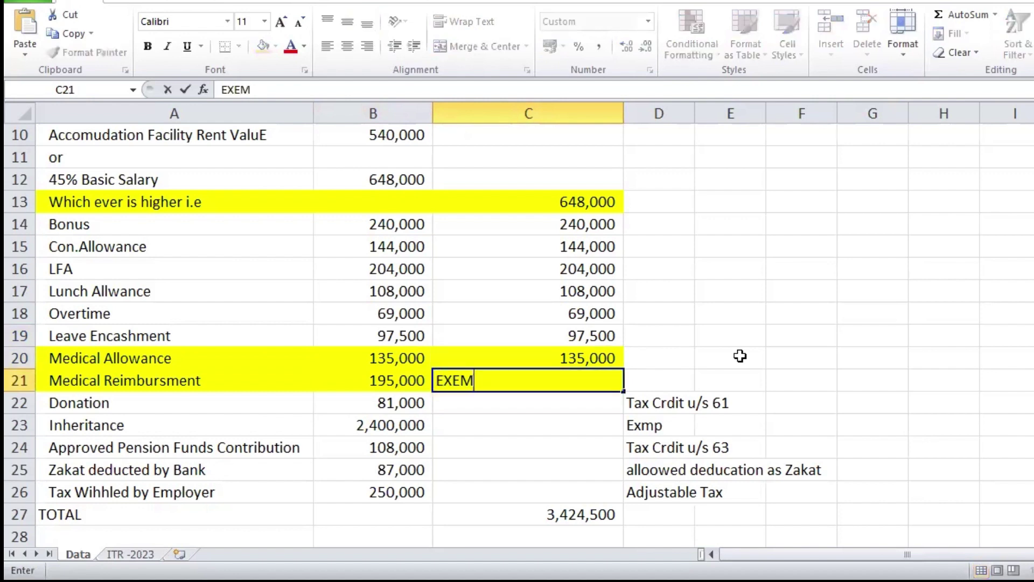
type("PT")
key("ctrl+Return")
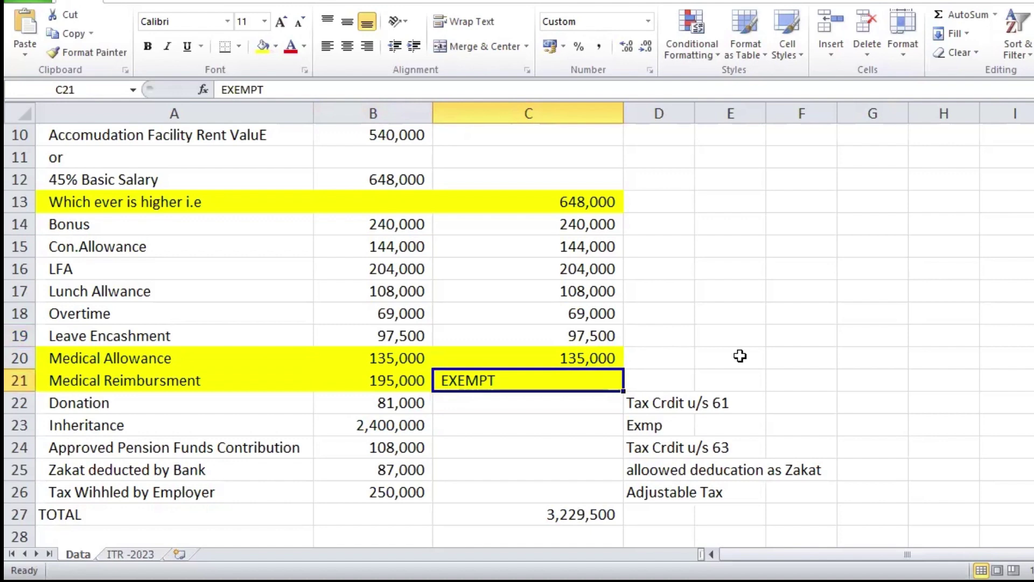
Check which cells the total formula in C27 adds up, leaving the formula as it is
double_click(559, 513)
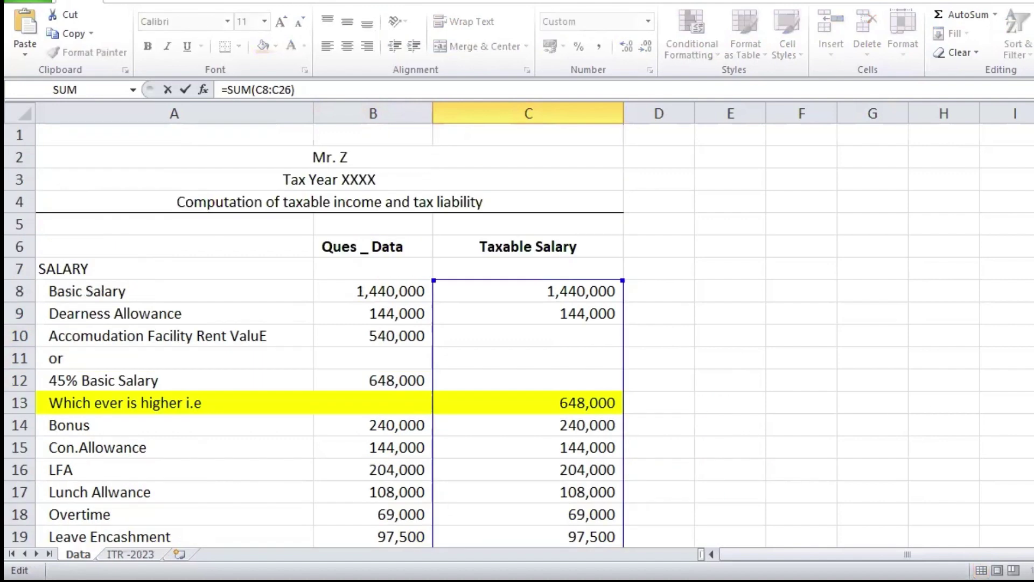
scroll(330, 324, "up", 3)
key("Escape")
Put an outside border around the taxable salary amounts in C8:C26
left_click(528, 513)
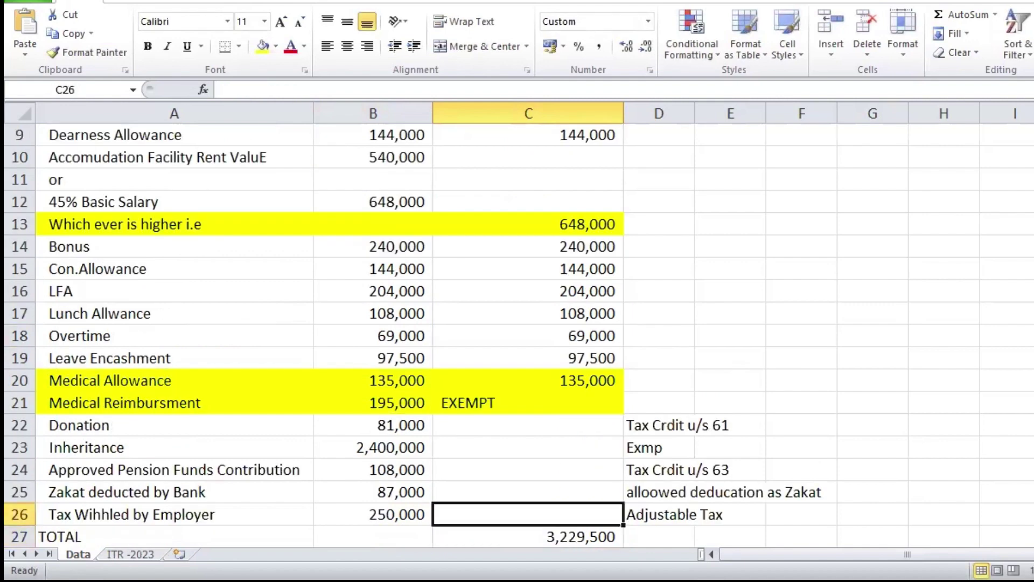
left_click_drag(528, 514, 593, 291)
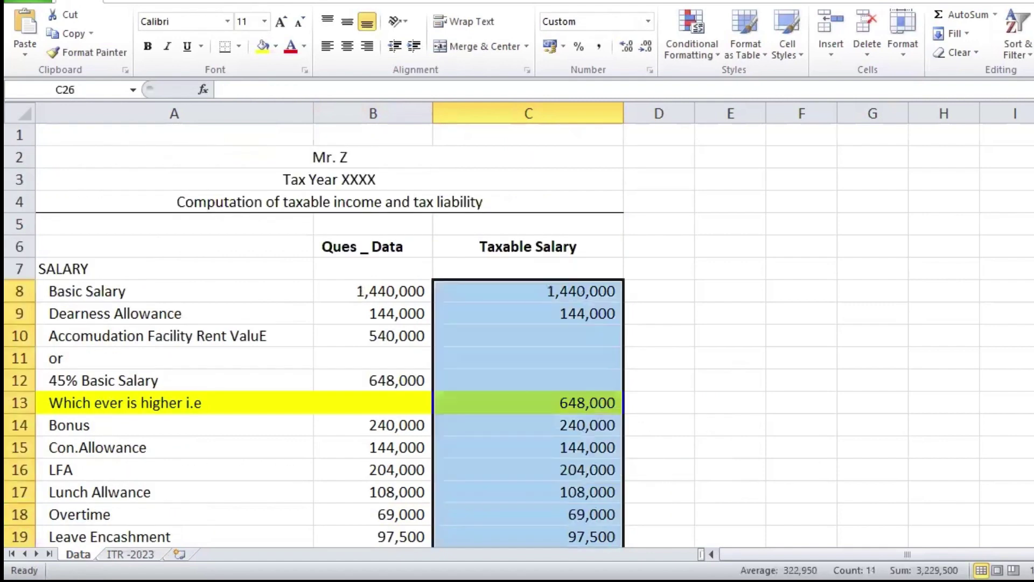
left_click(238, 46)
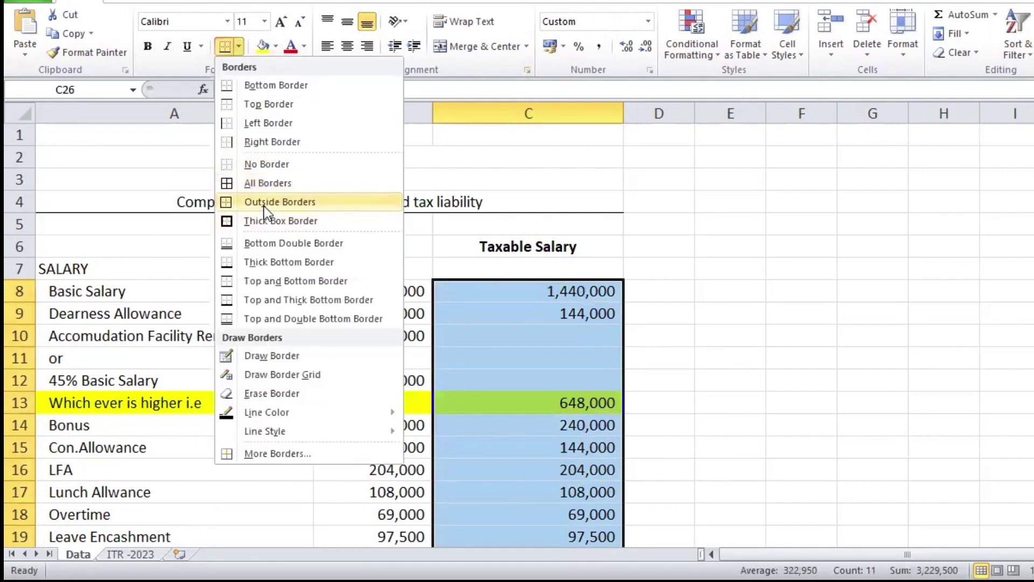
left_click(264, 203)
Rename the TOTAL label in A27 as Taxable Income
key("Down")
key("Down")
key("Down")
key("Down")
key("Up")
key("Up")
key("Up")
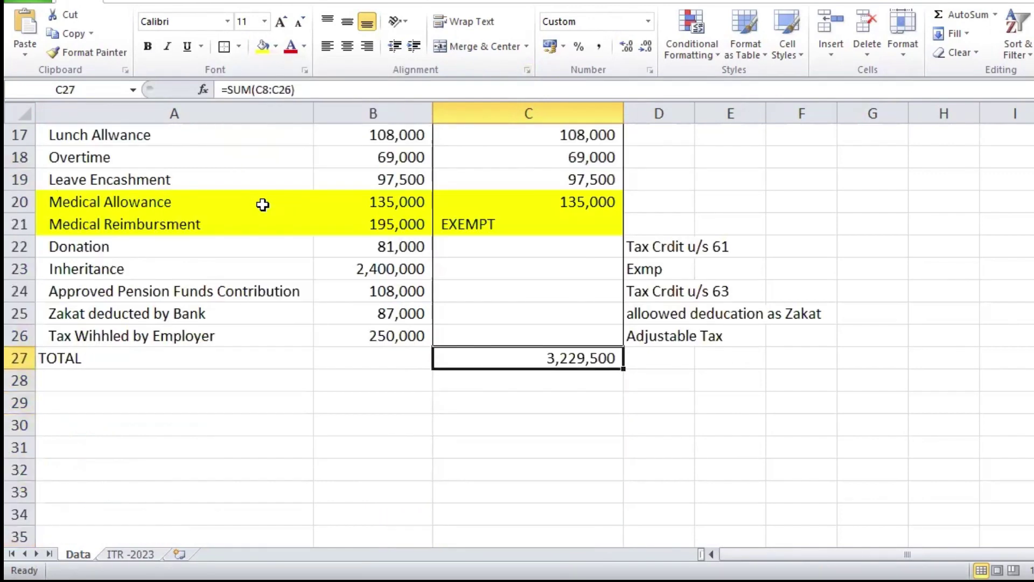
key("Left")
key("Left")
type("tAX")
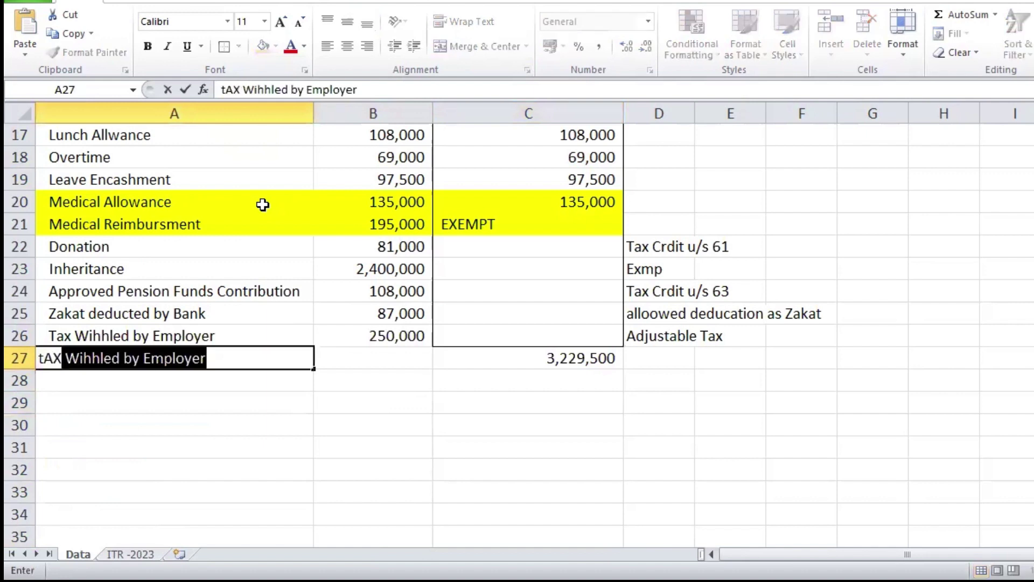
type("ABLE Inco")
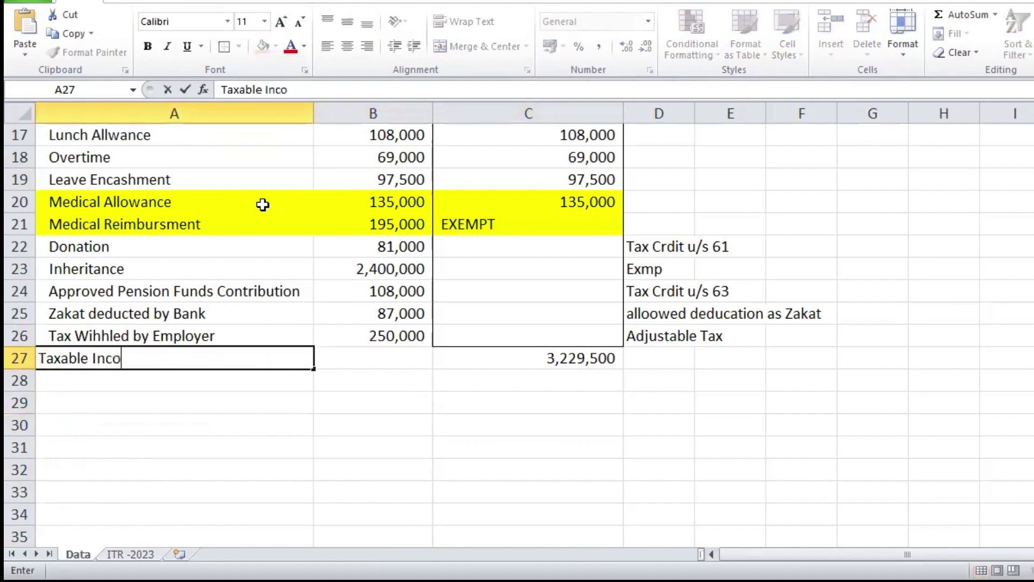
type("me")
key("Right")
key("Right")
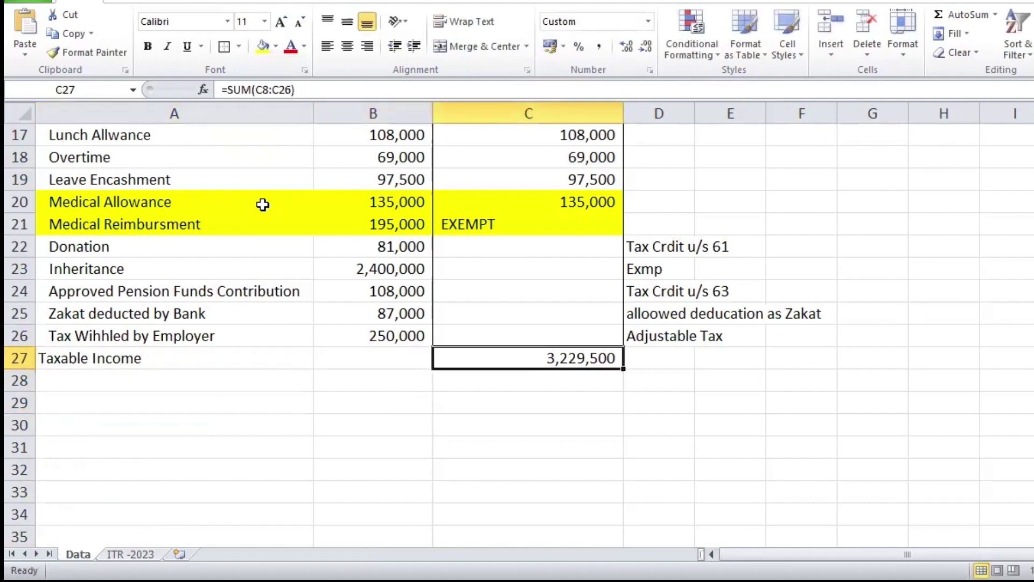
Hide column B, which holds the question data
key("ctrl+Up")
key("ctrl+Up")
key("ctrl+Up")
key("ctrl+Up")
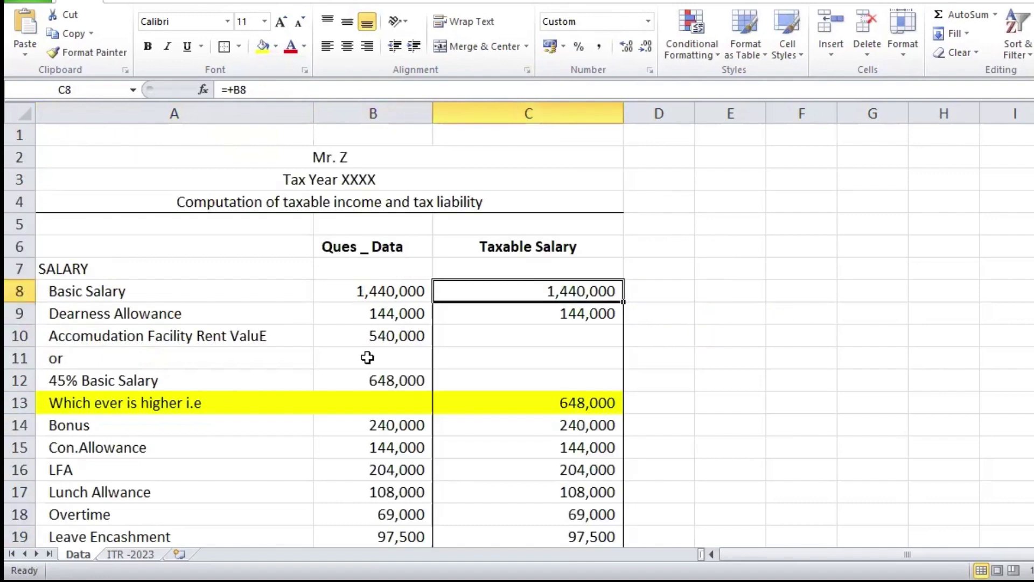
left_click(361, 106)
right_click(364, 110)
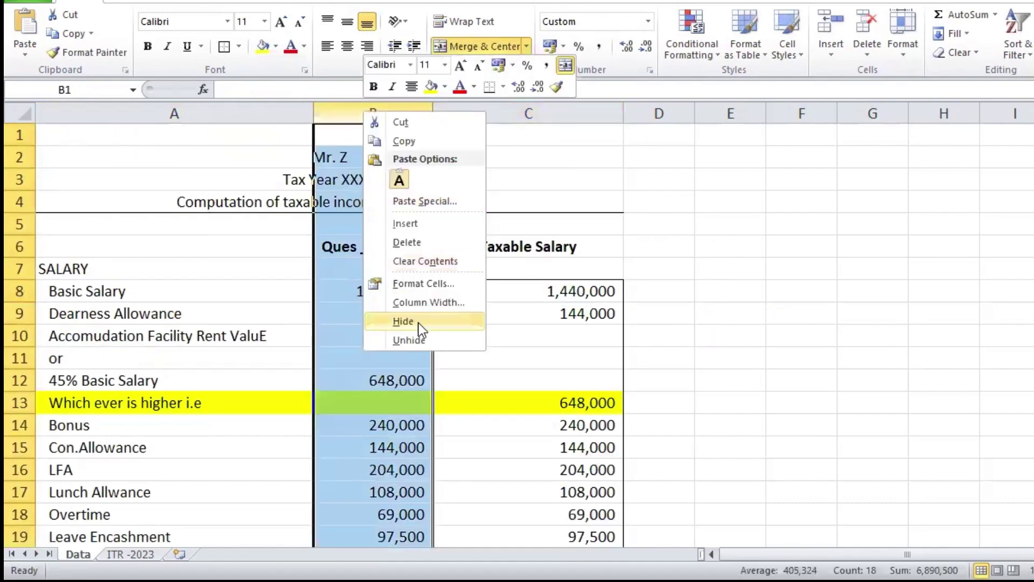
left_click(421, 326)
Widen column A and narrow column C to fit its Taxable Salary heading
left_click(324, 107)
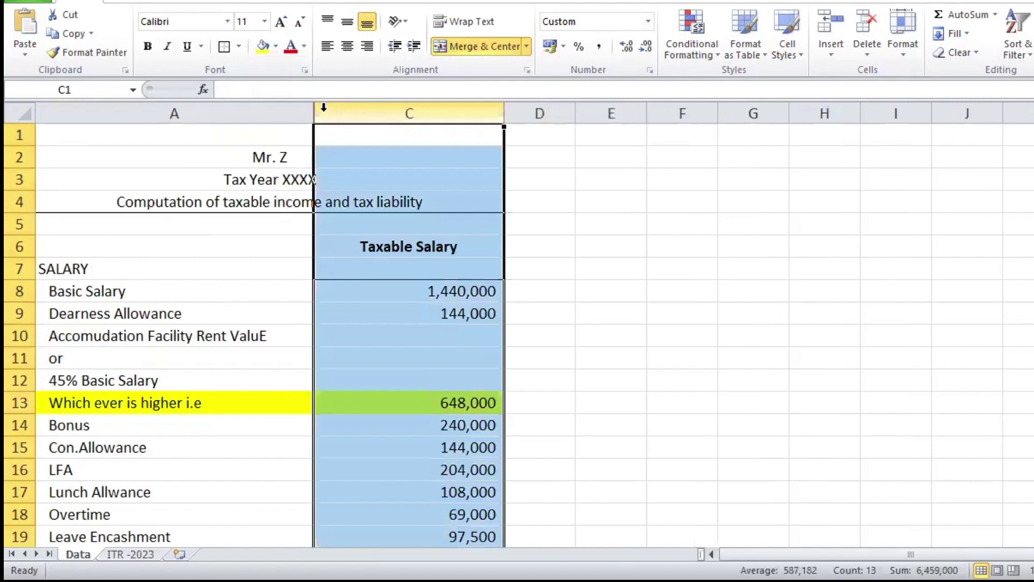
right_click(324, 107)
left_click_drag(312, 120, 525, 179)
double_click(714, 107)
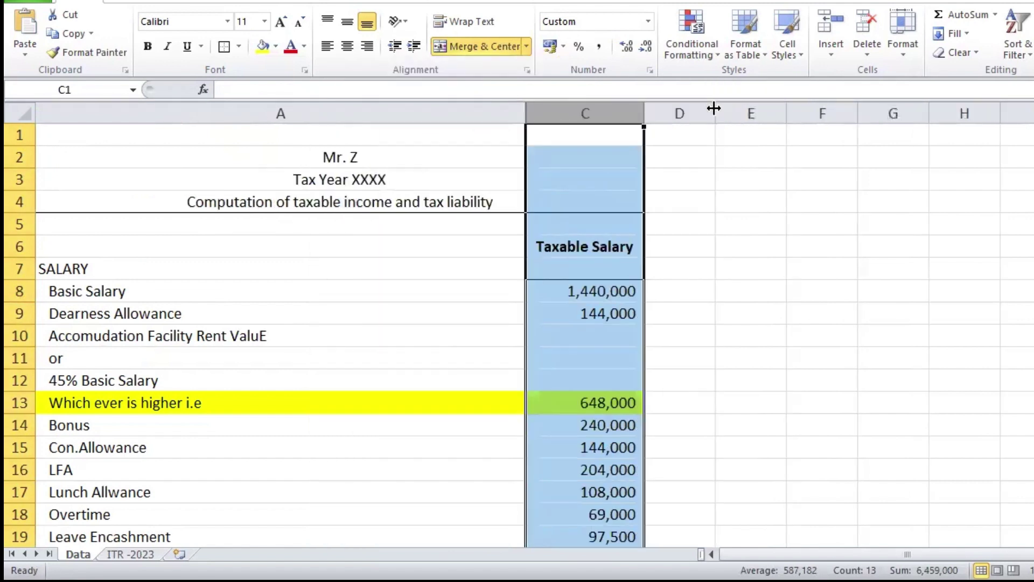
left_click(700, 374)
key("Left")
key("ctrl+a")
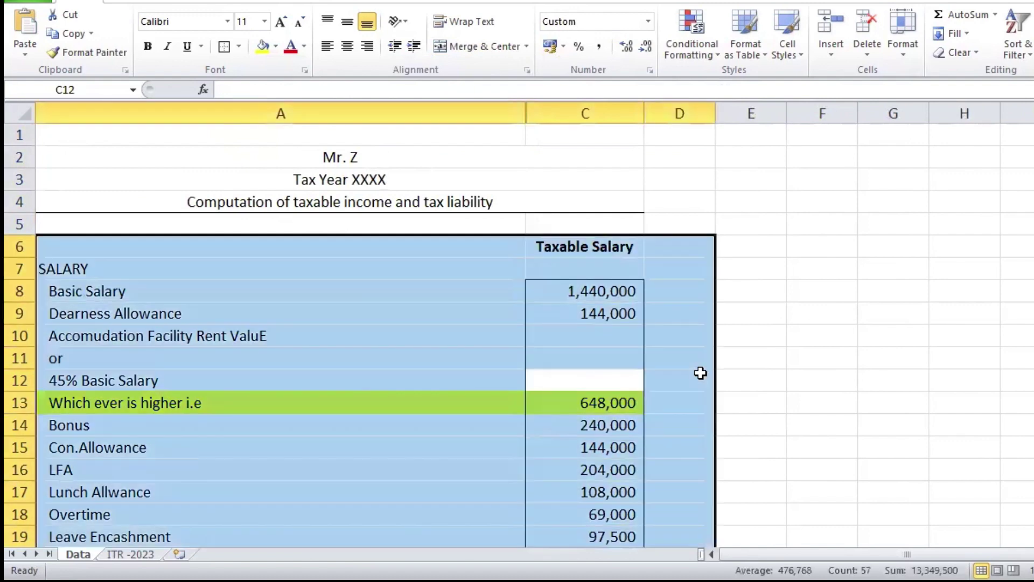
Replace the "Which ever is higher i.e" label in A13 with 45% of Basic Salary
left_click(224, 399)
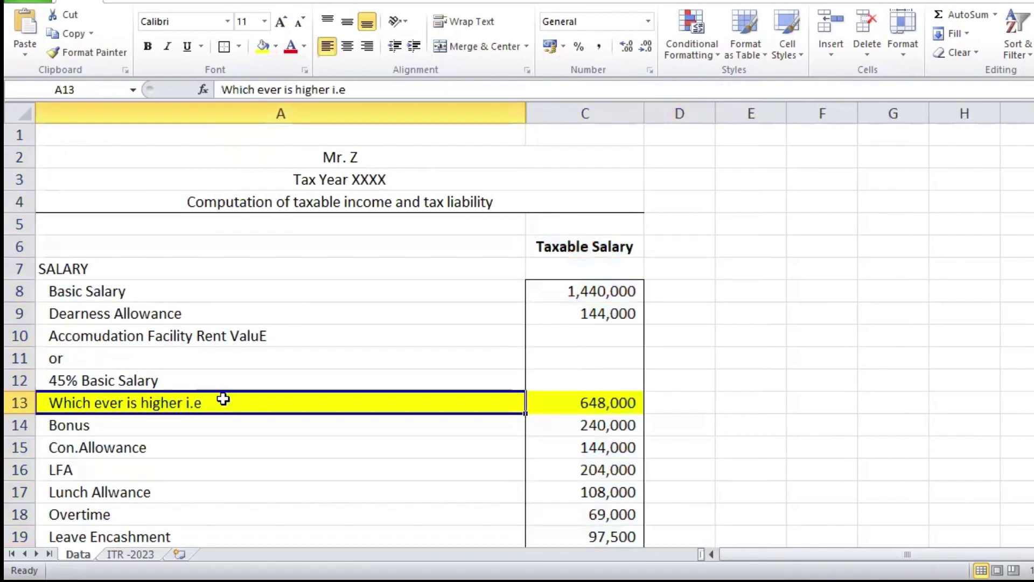
double_click(256, 405)
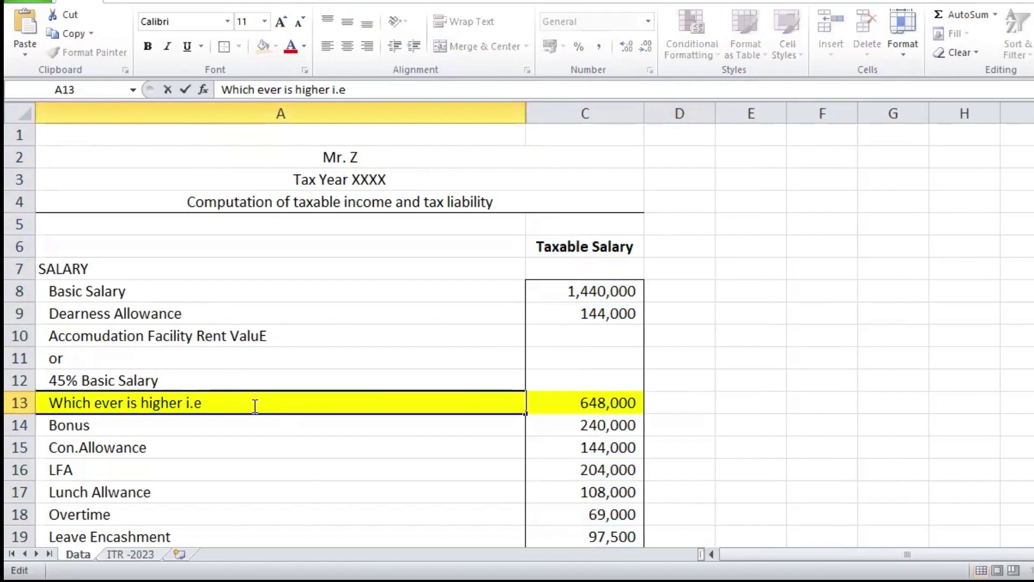
key("Escape")
key("BackSpace")
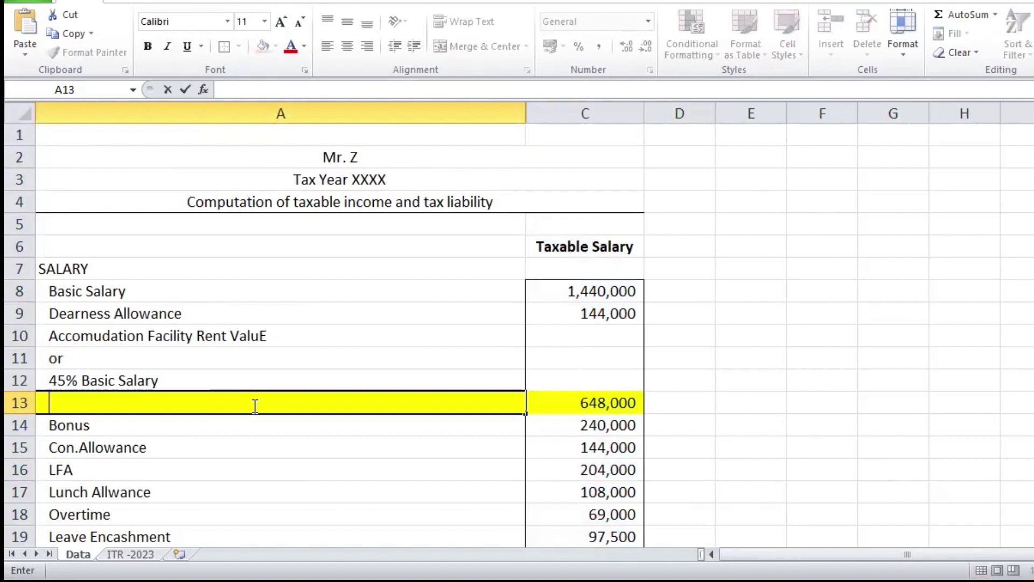
key("Escape")
type("% of")
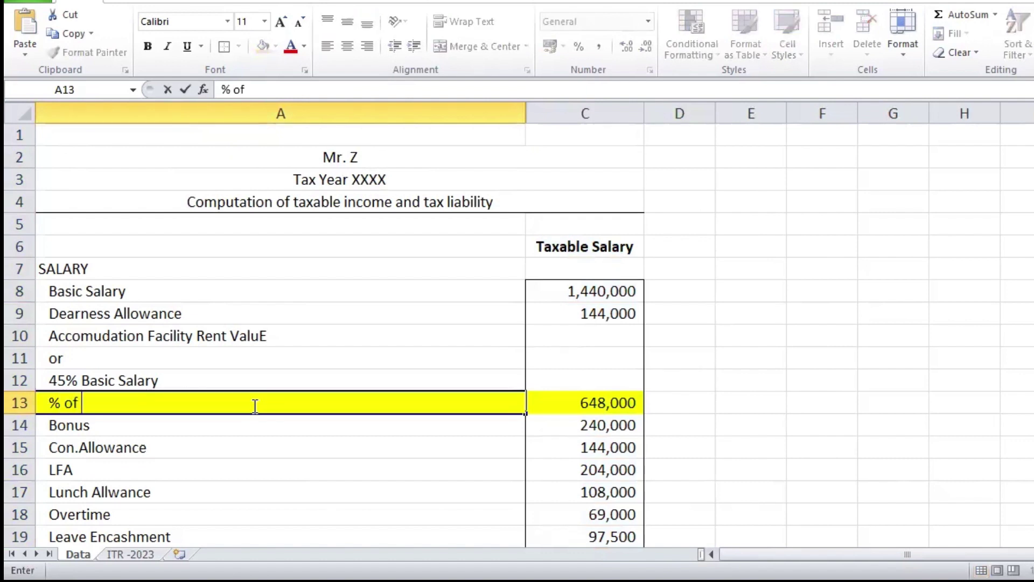
key("BackSpace")
key("BackSpace")
key("BackSpace")
key("BackSpace")
type("45")
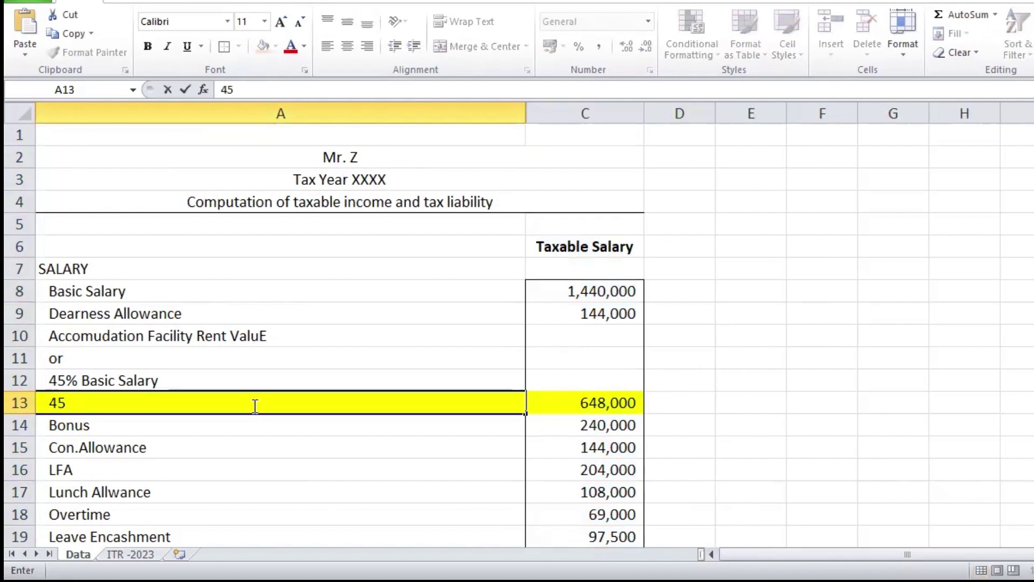
type("% of Basic ")
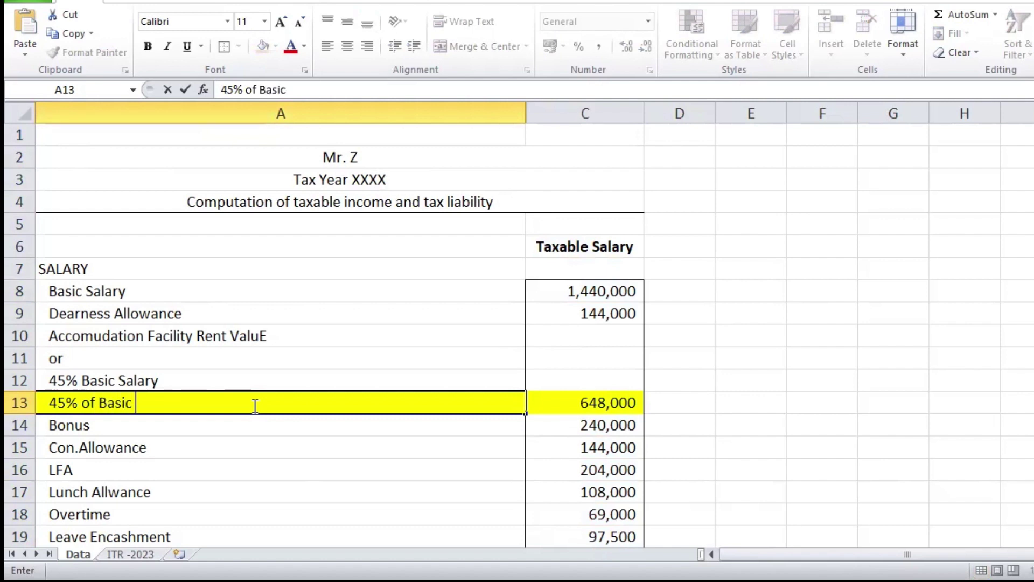
type("Salary")
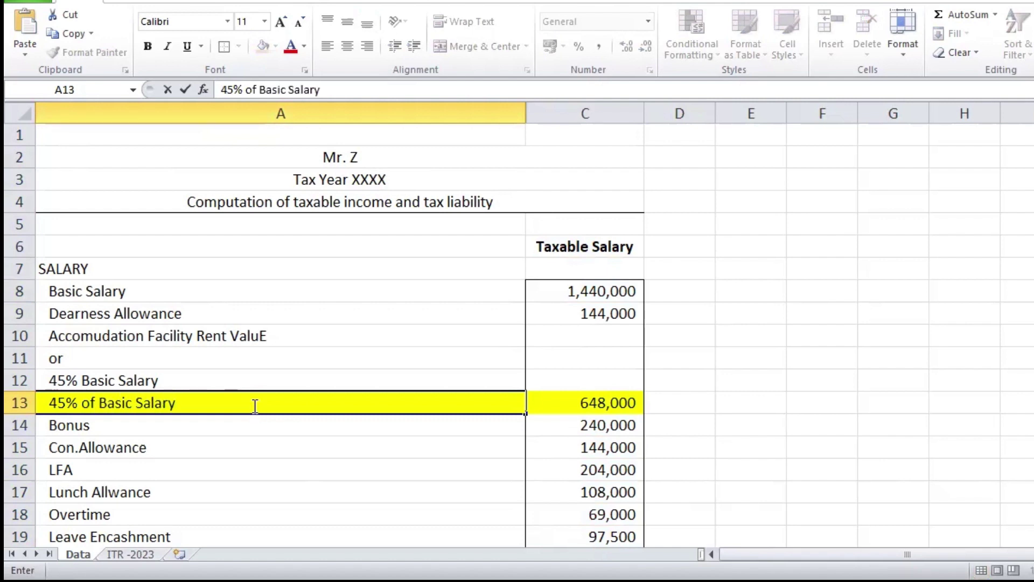
key("Return")
Hide rows 11 and 12, which hold the "or" and "45% Basic Salary" labels
left_click_drag(19, 358, 18, 380)
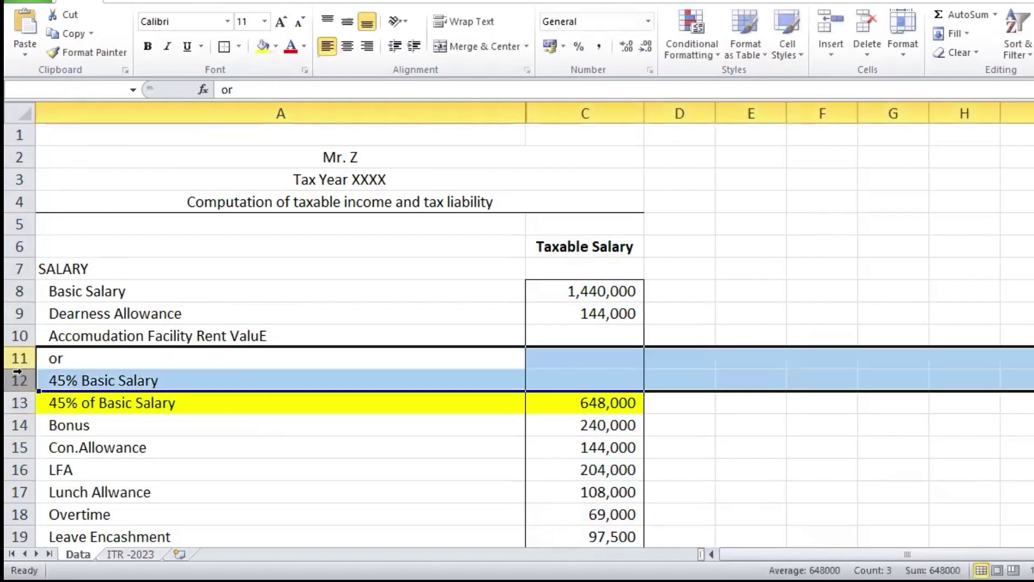
right_click(19, 380)
left_click(88, 349)
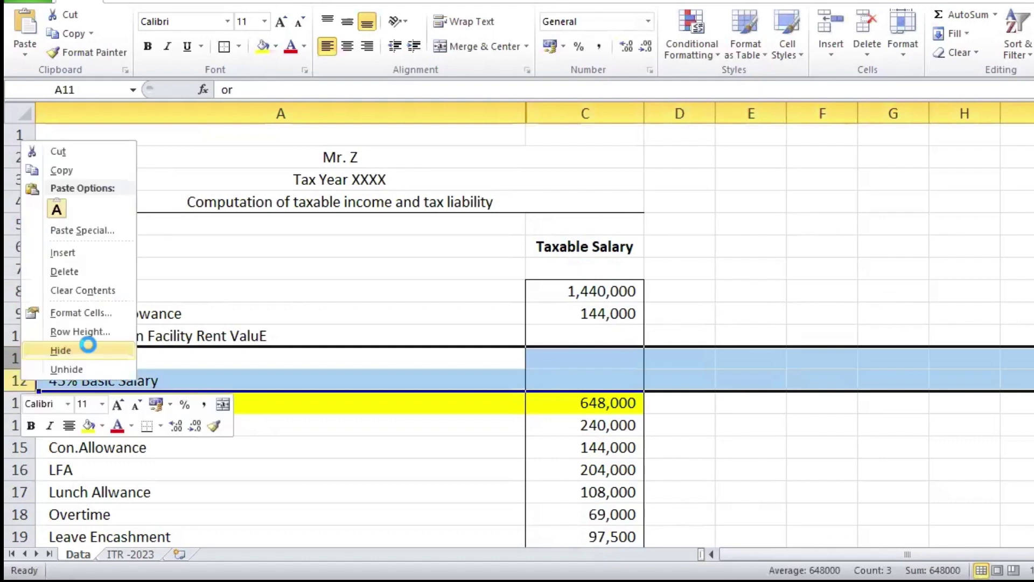
Remove the fill colour from the whole worksheet with No Fill
left_click(21, 112)
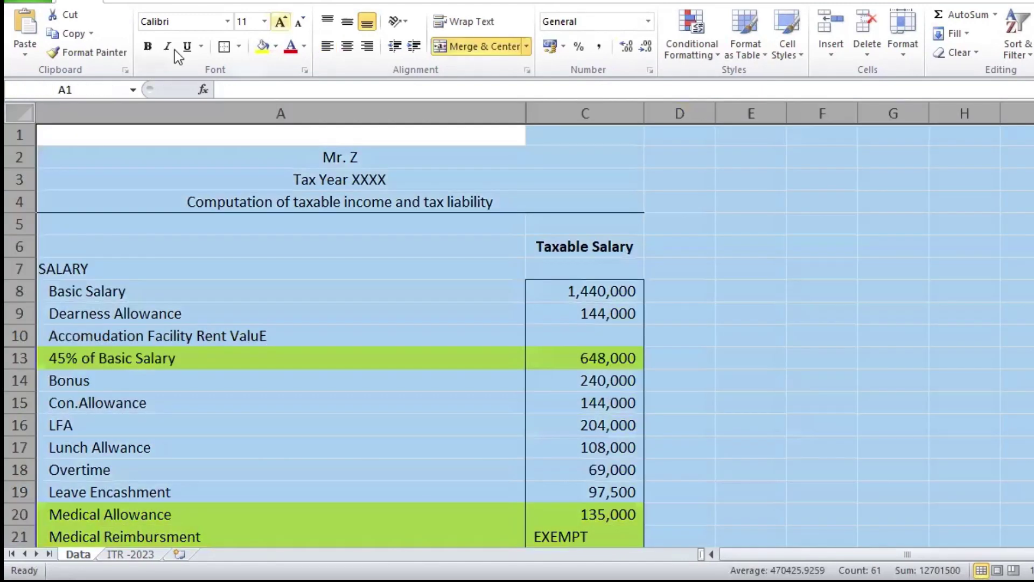
left_click(277, 46)
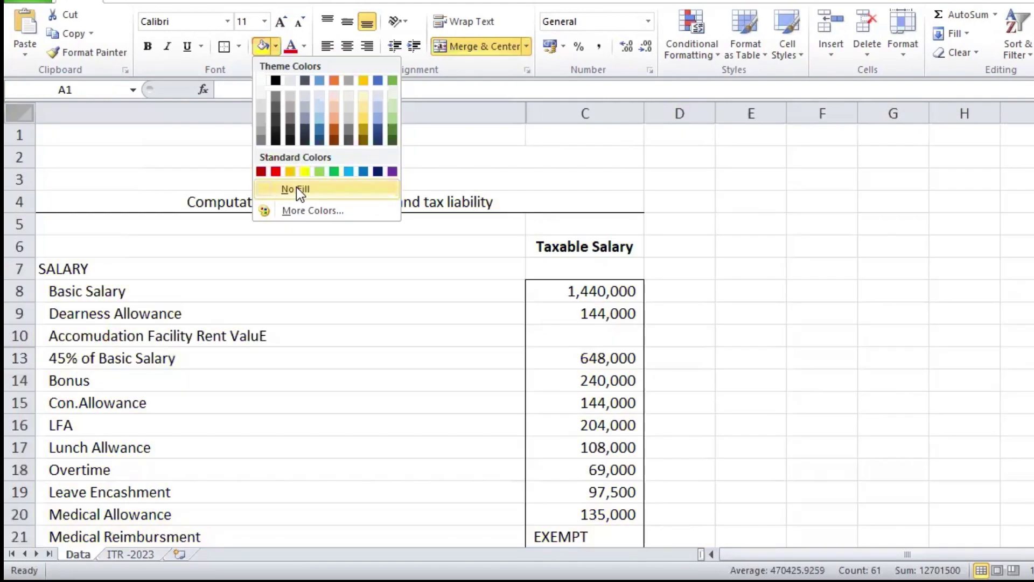
left_click(295, 189)
Look over the item labels from Accomudation Facility down to Inheritance
left_click(285, 313)
key("Down")
key("Down")
key("Down")
key("Down")
key("Down")
key("Down")
key("Down")
key("Down")
key("Down")
key("Down")
key("Down")
key("Down")
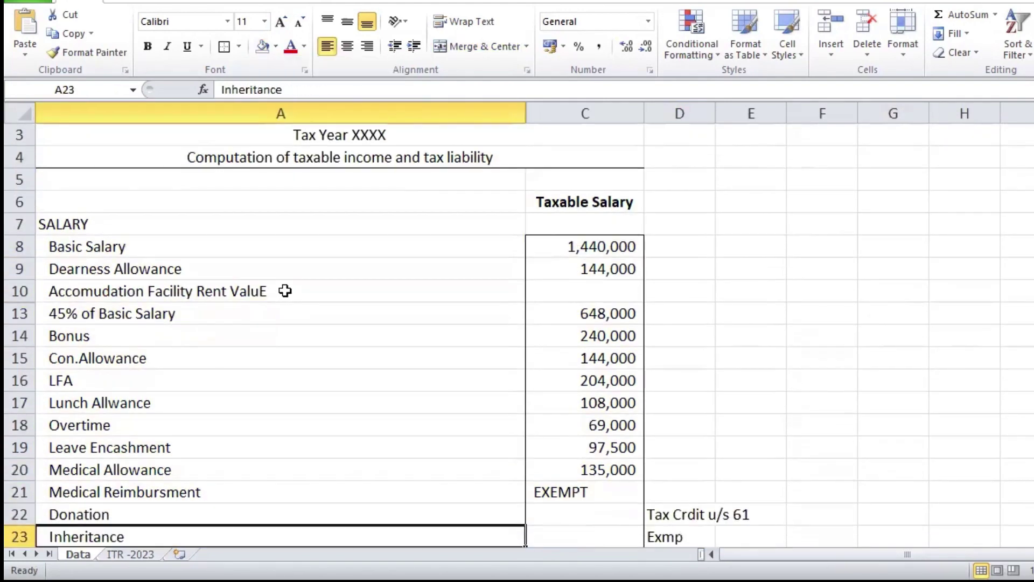
Narrow column A so the taxable amounts sit closer to the item labels
left_click(520, 114)
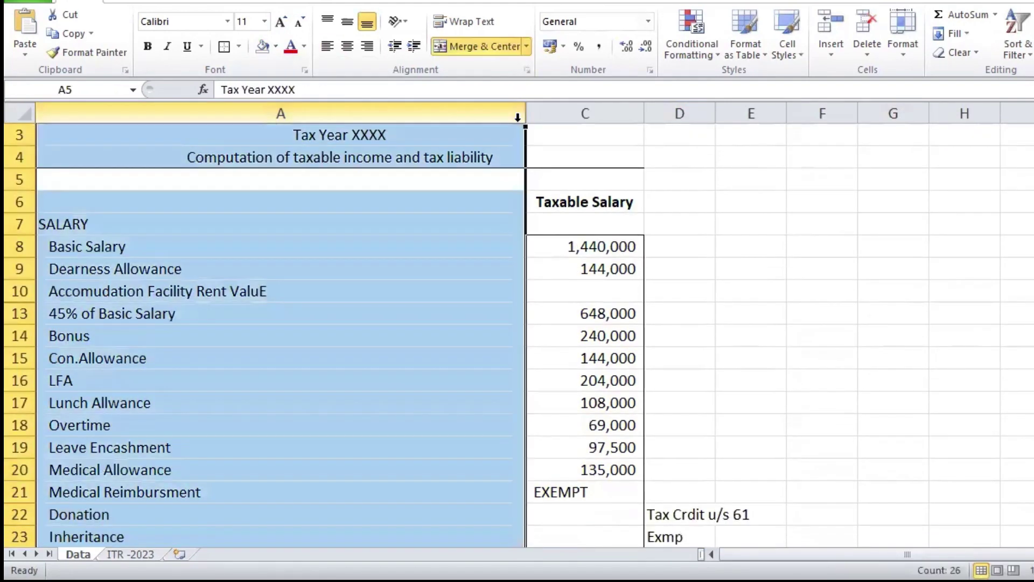
left_click_drag(526, 113, 390, 167)
left_click(539, 397)
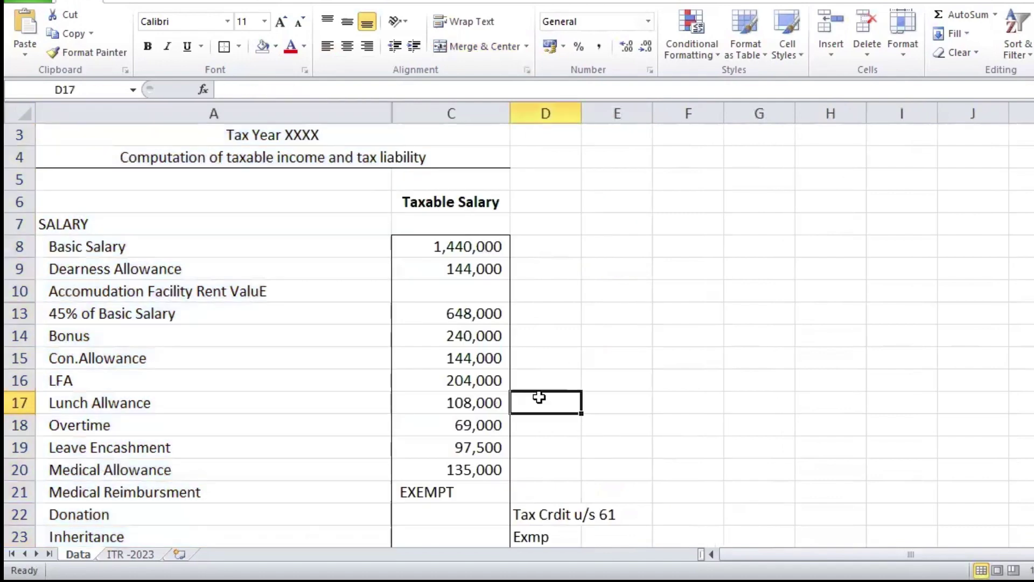
Review the lower part of the computation, including the tax treatment notes and the Taxable Income row
key("Down")
key("Down")
key("Down")
key("Down")
key("Down")
key("Down")
key("Down")
key("Down")
key("Down")
key("Down")
key("Down")
key("Down")
key("Down")
key("Down")
key("Down")
key("Up")
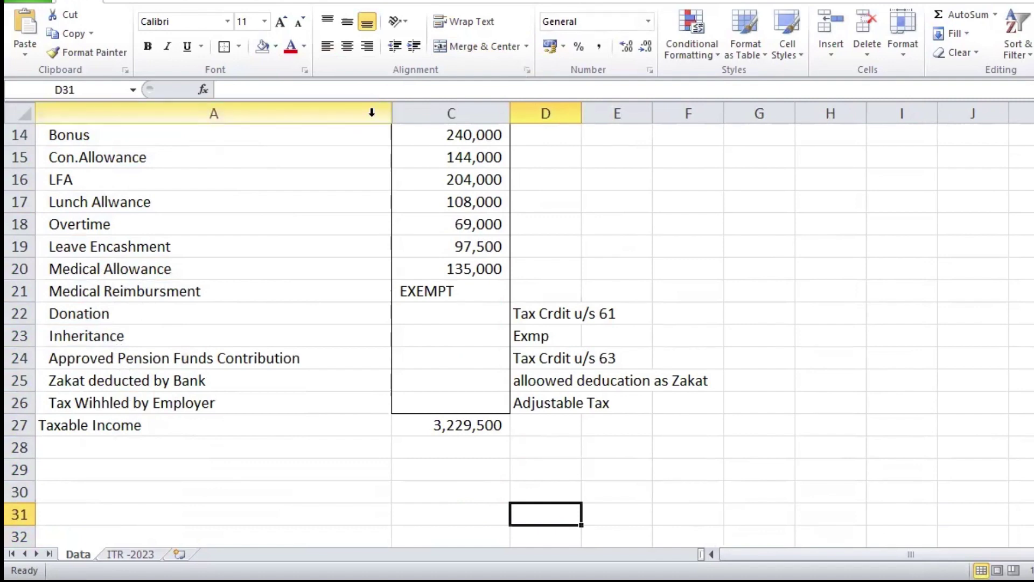
Unhide the question data column B and go to the Donation label in A22
left_click_drag(371, 110, 399, 108)
right_click(399, 108)
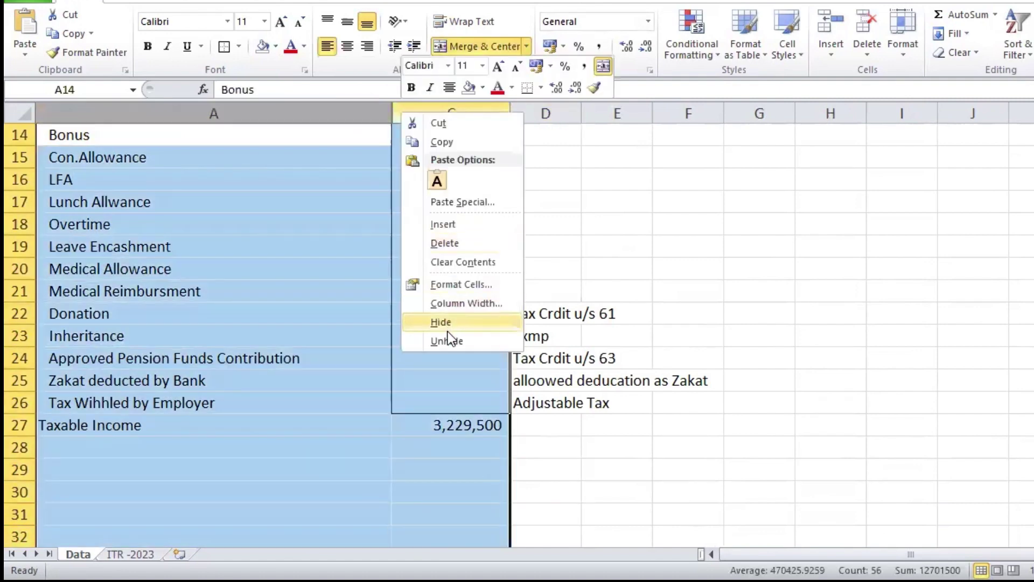
left_click(448, 338)
left_click(445, 336)
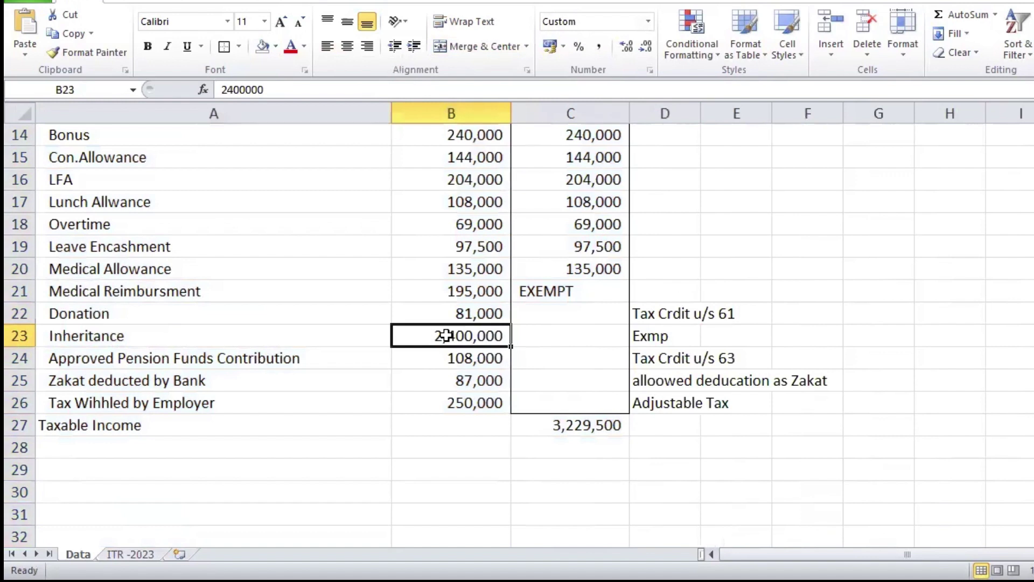
key("Up")
key("Left")
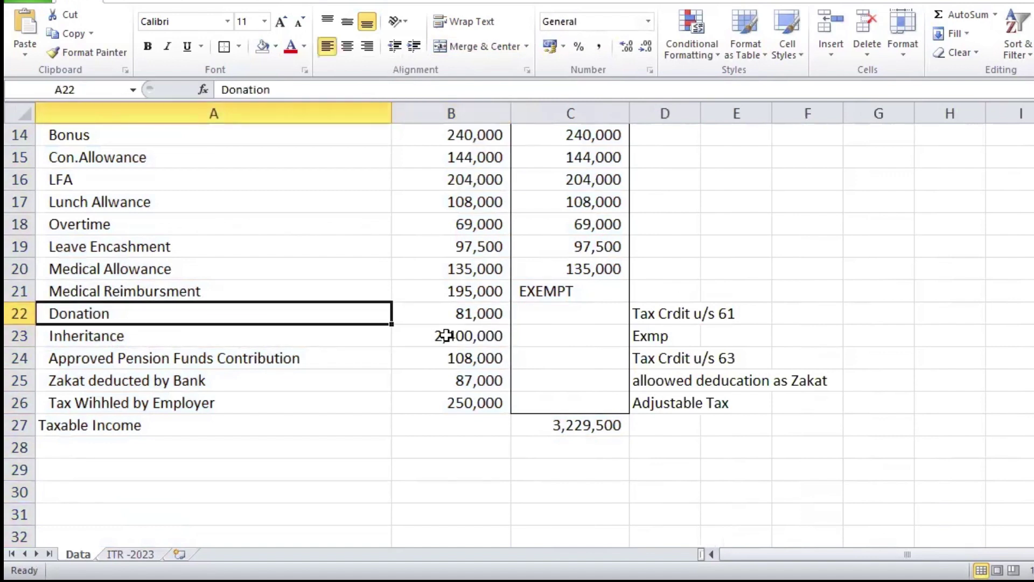
Examine the labels and amounts of the rows from Donation to Zakat deducted by Bank
key("shift+Right")
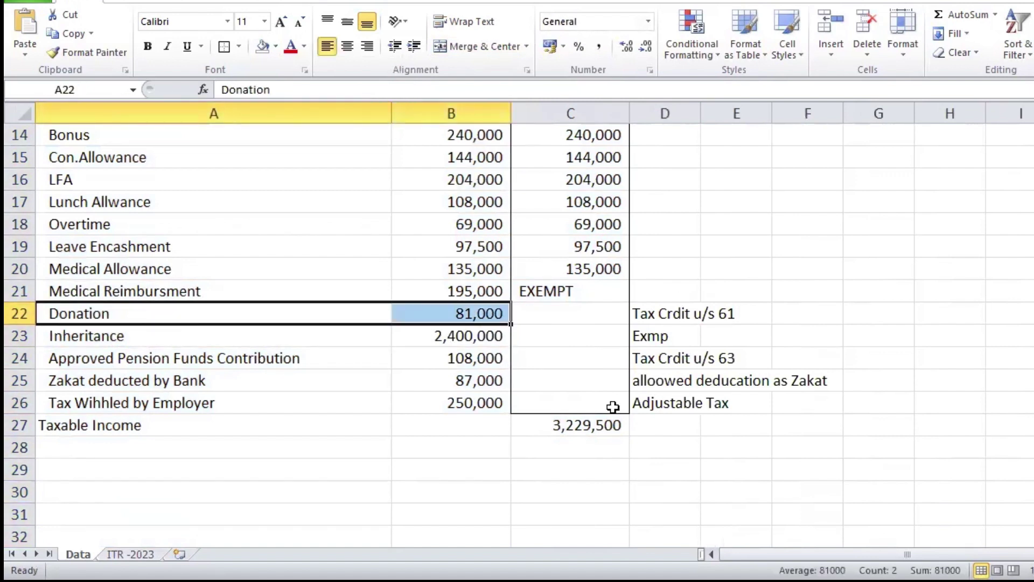
key("shift+Right")
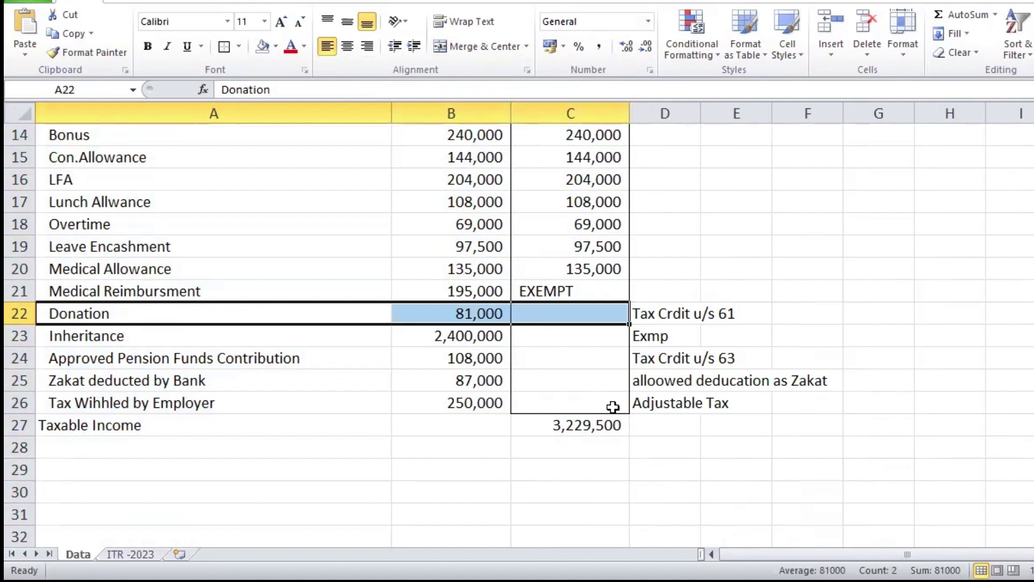
key("Down")
key("shift+Right")
key("shift+Down")
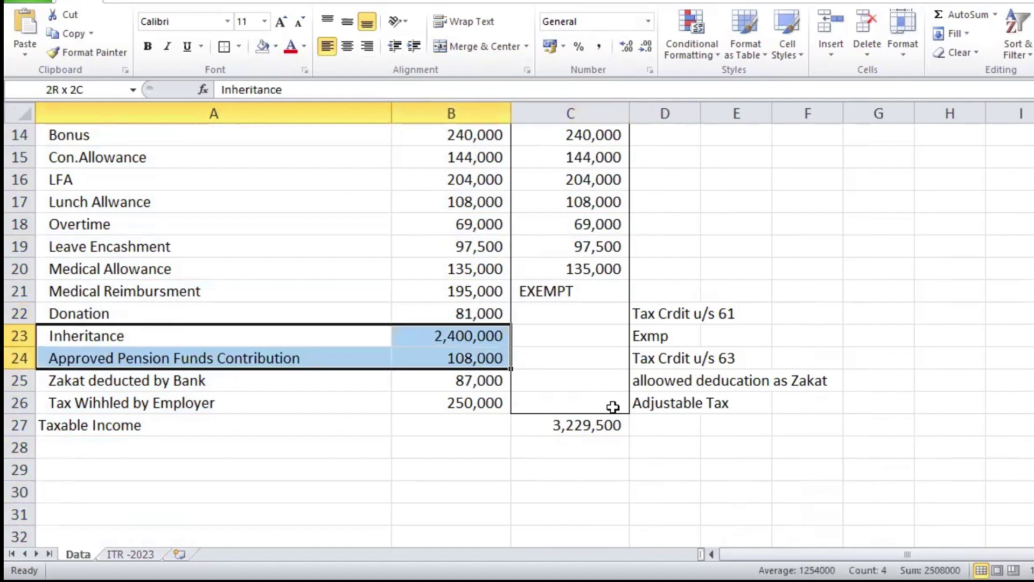
key("shift+Down")
key("shift+Down")
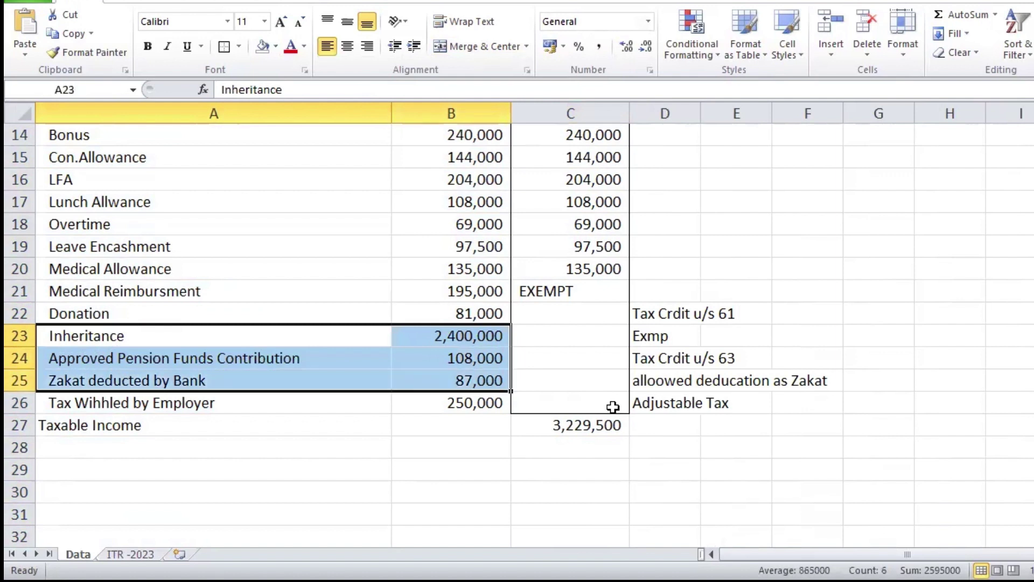
key("Up")
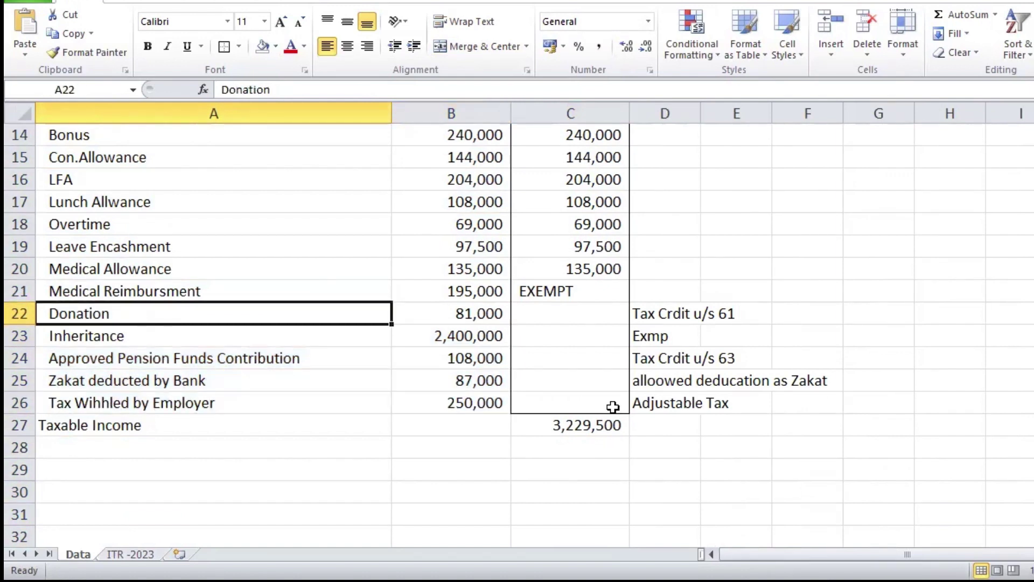
key("shift+Down")
key("shift+Down")
key("shift+Down")
key("shift+Right")
Make the Taxable Income row bold across A27:C27
key("Down")
key("Down")
key("Down")
key("Down")
key("Down")
key("shift+Right")
key("shift+Right")
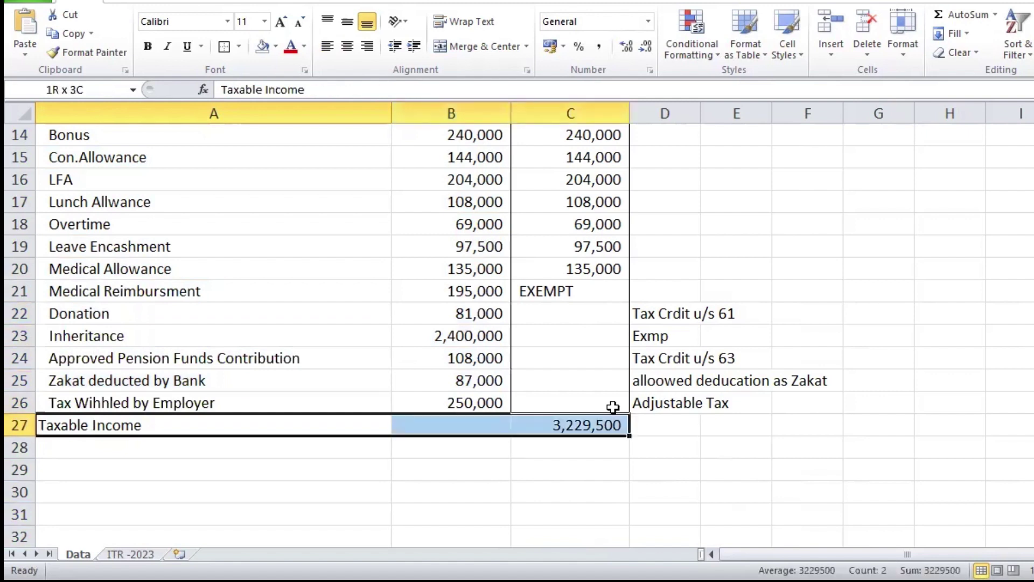
key("ctrl+b")
Review the question data amounts from Tax Withheld by Employer up to Medical Reimbursement in B21:B26
key("Up")
key("Up")
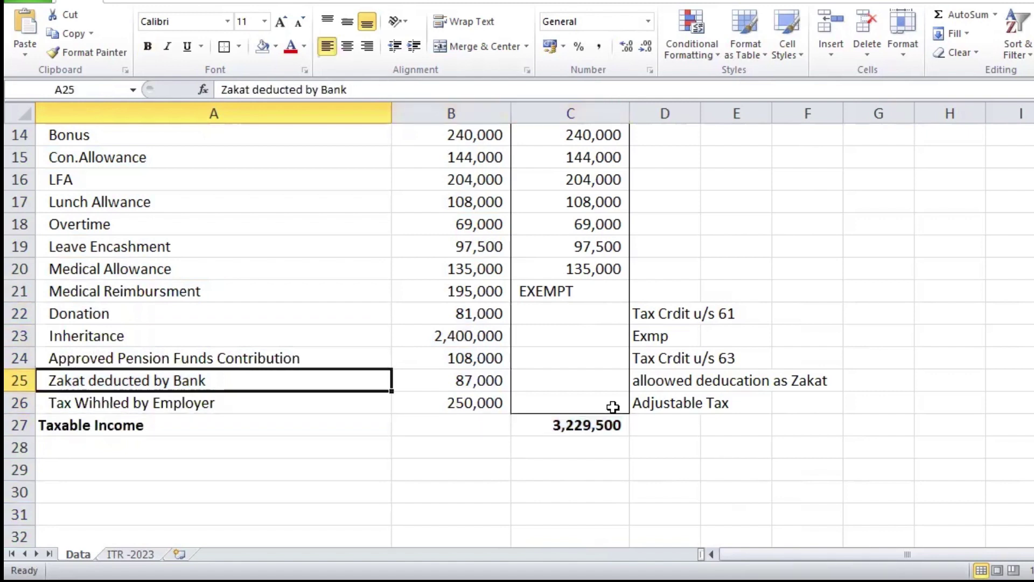
key("Right")
key("Down")
key("shift+Up")
key("shift+Up")
key("shift+Up")
key("shift+Up")
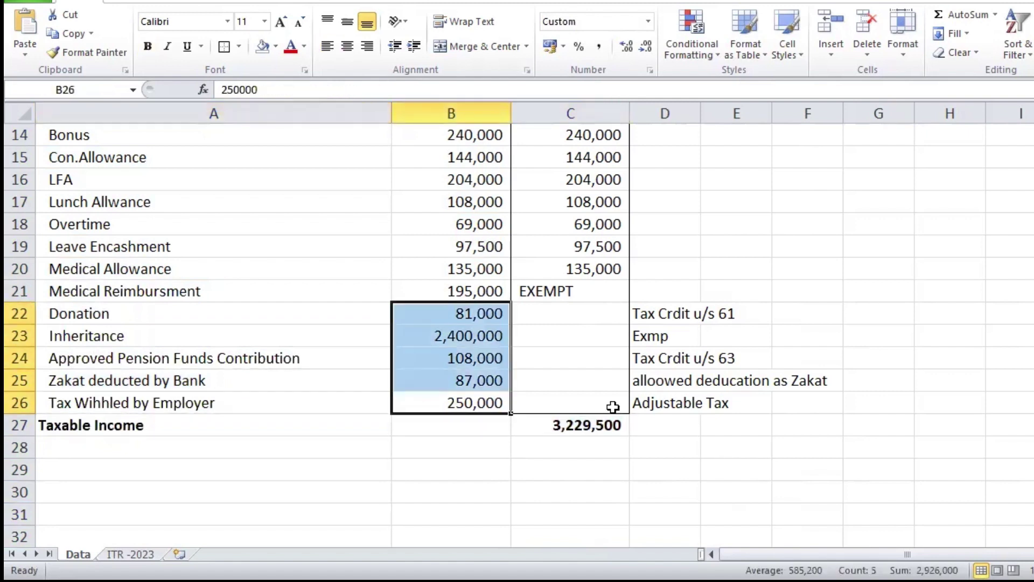
key("shift+Up")
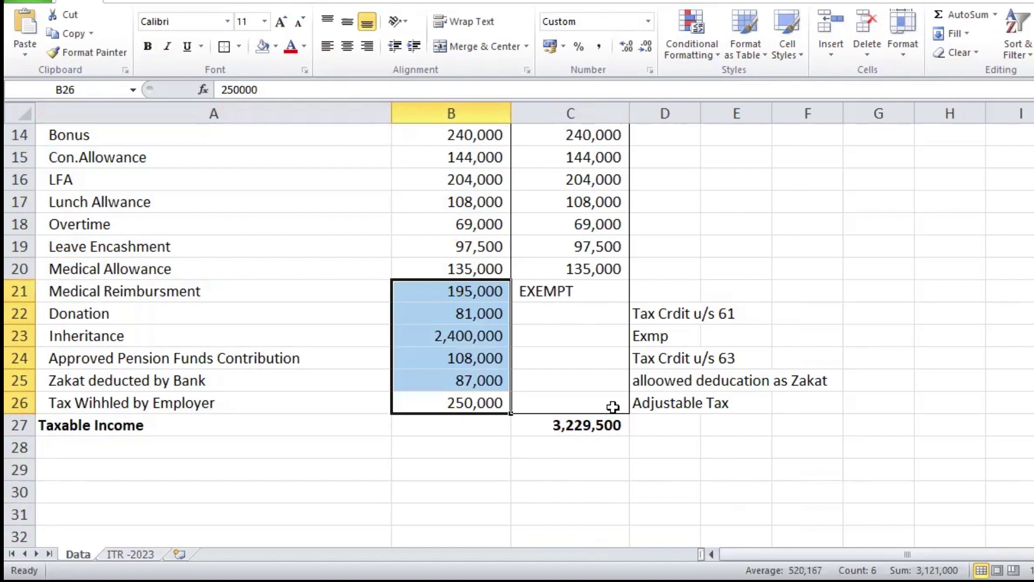
Check the taxable salary column from Medical Allowance in C20 down to the total in C27
key("Right")
key("Up")
key("Up")
key("Up")
key("Up")
key("Up")
key("Up")
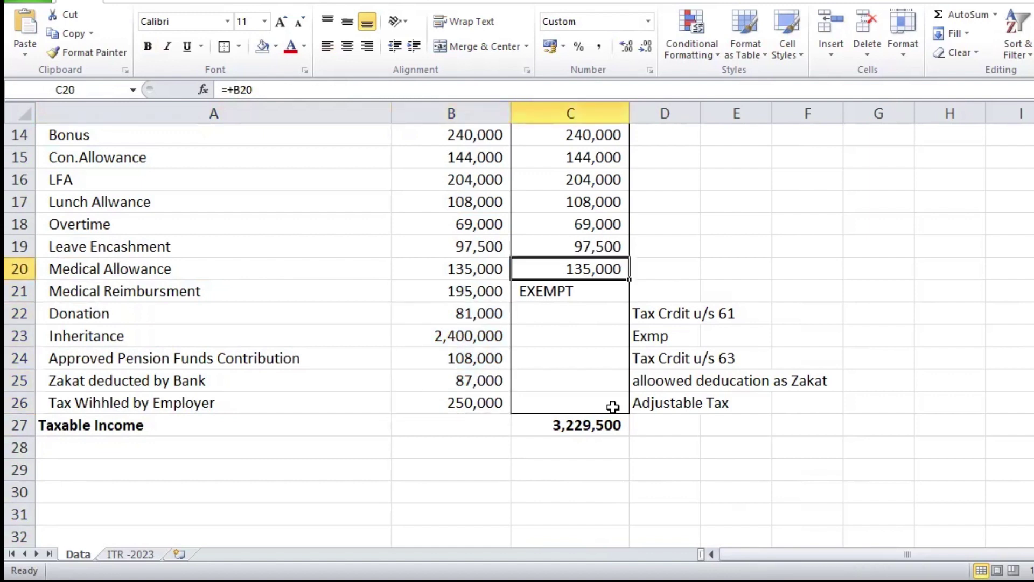
key("Down")
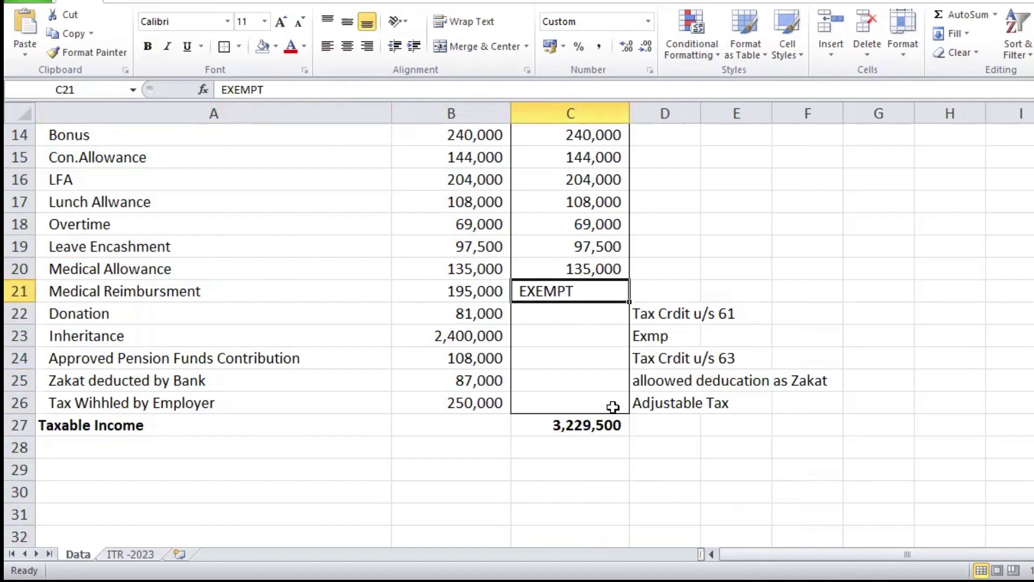
key("Down")
key("Down")
key("Down")
key("Down")
key("Down")
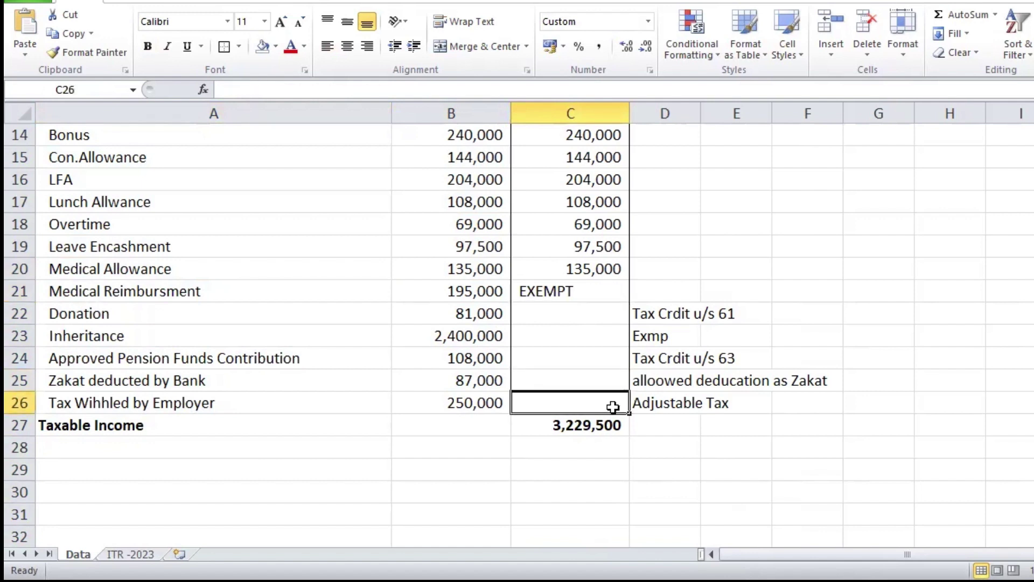
key("Down")
key("Down")
key("Left")
key("Left")
key("Right")
key("Right")
key("Up")
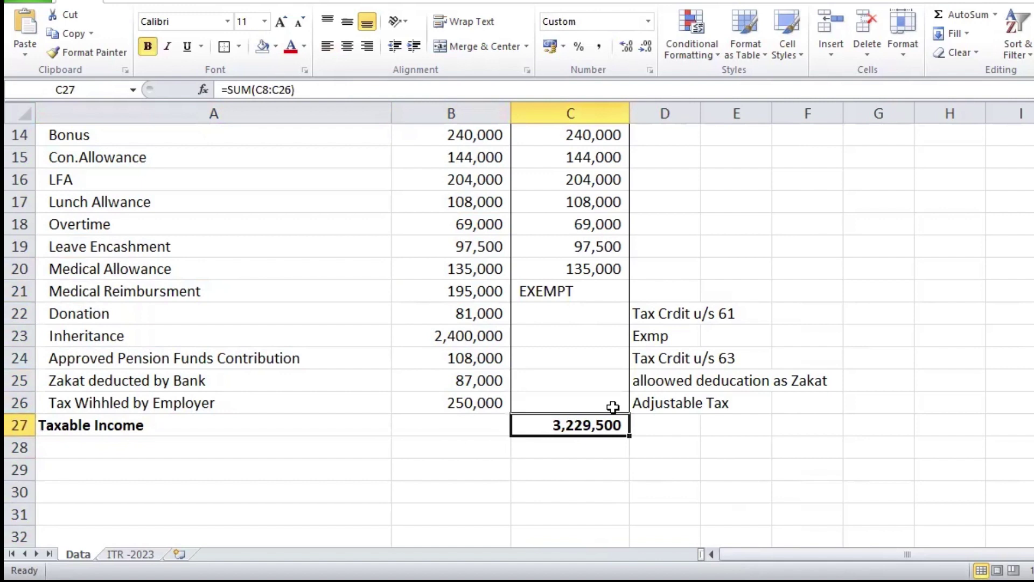
Relabel the bold total row in A27 as "Total Income S-10"
key("Down")
key("Left")
key("Left")
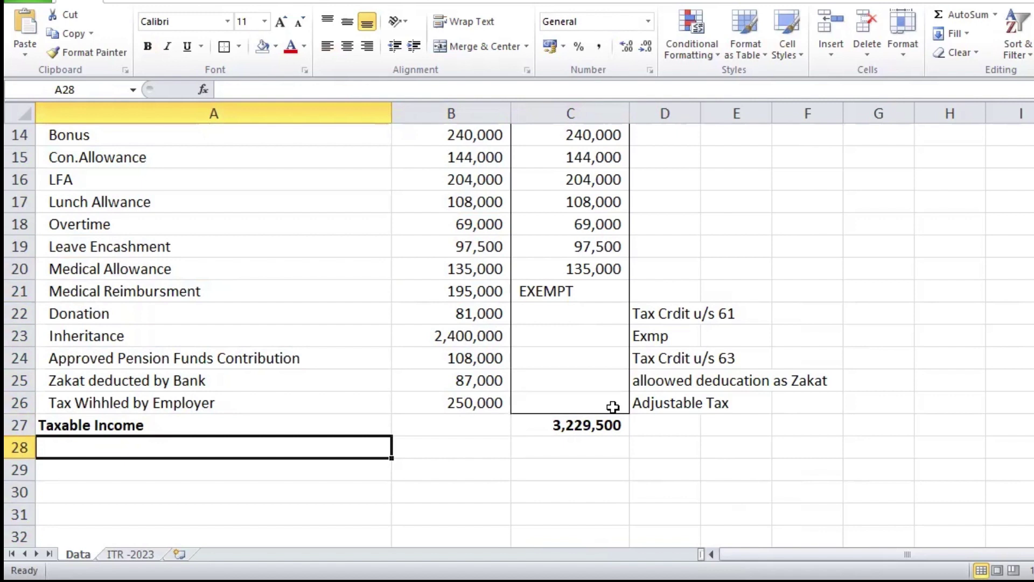
key("Up")
type("Total")
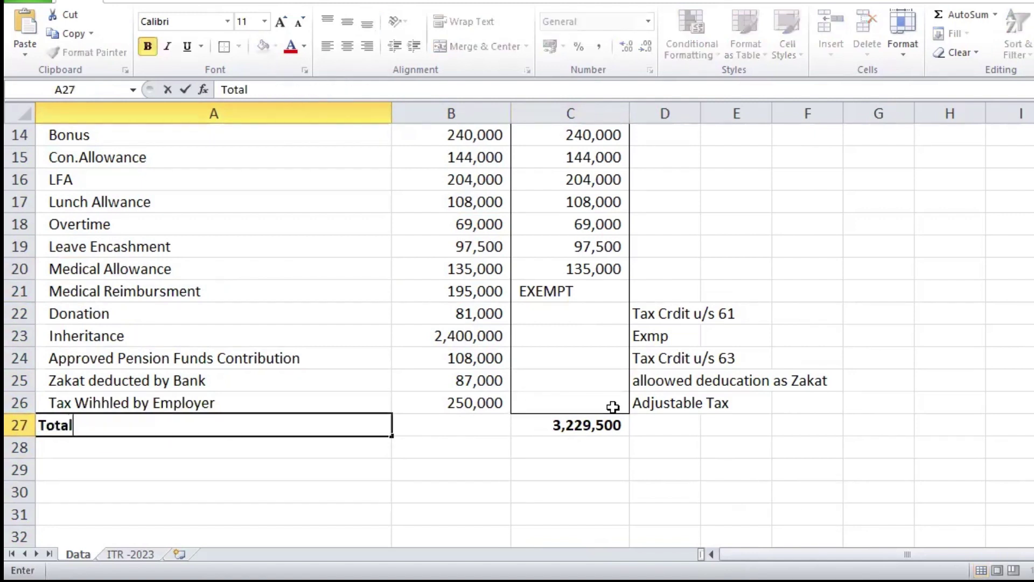
type(" Income S-")
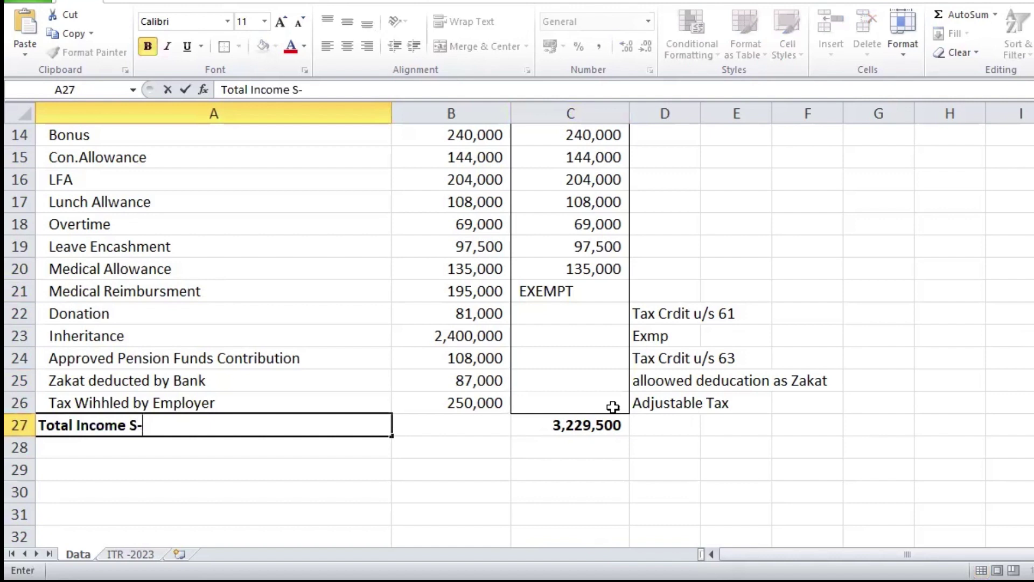
type("10")
key("Return")
Add the deduction row "Less: Zakat" in A28 with the amount -87000 in C28
type("Less:")
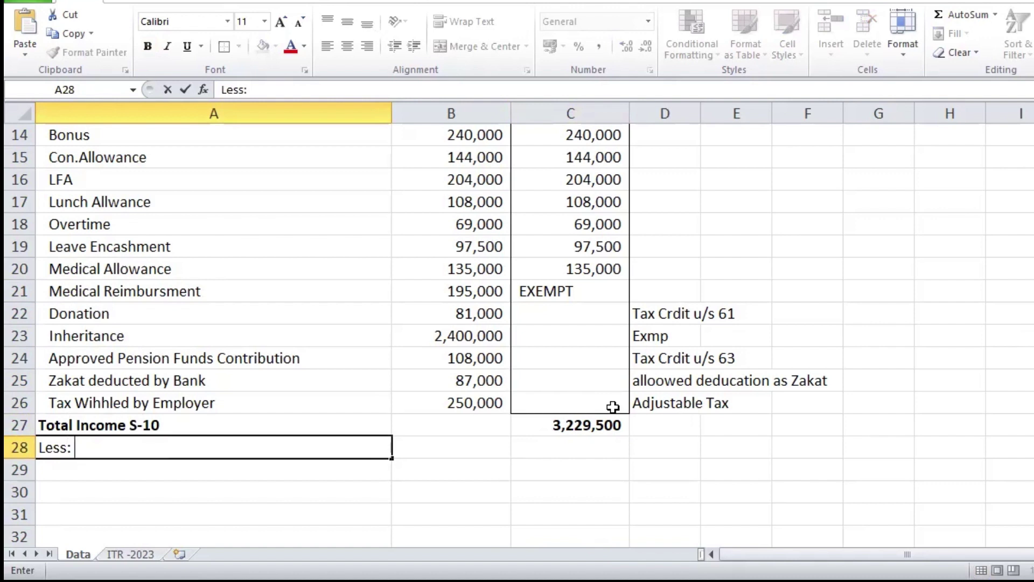
type("Zakat")
key("Tab")
key("Tab")
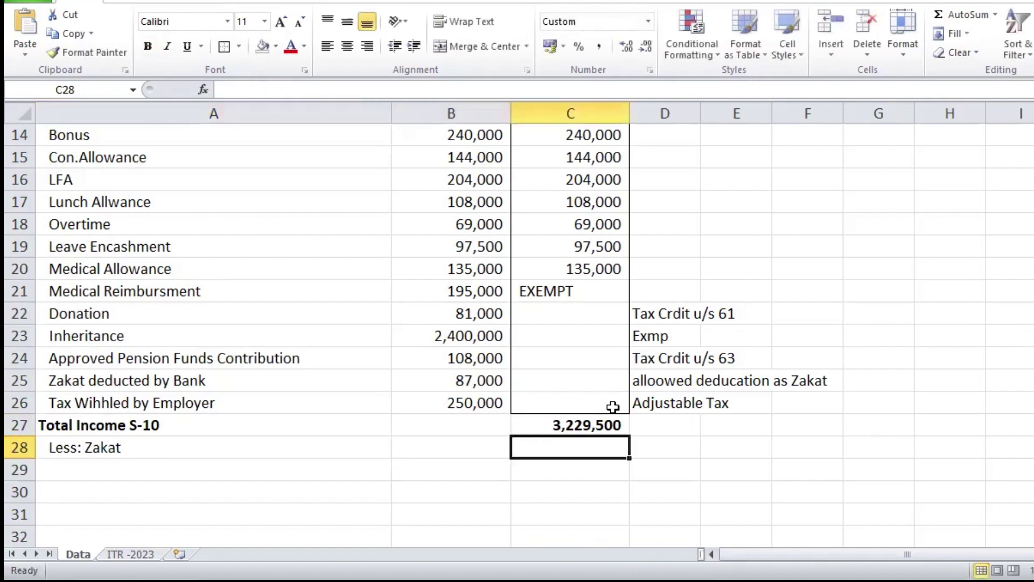
type("-87")
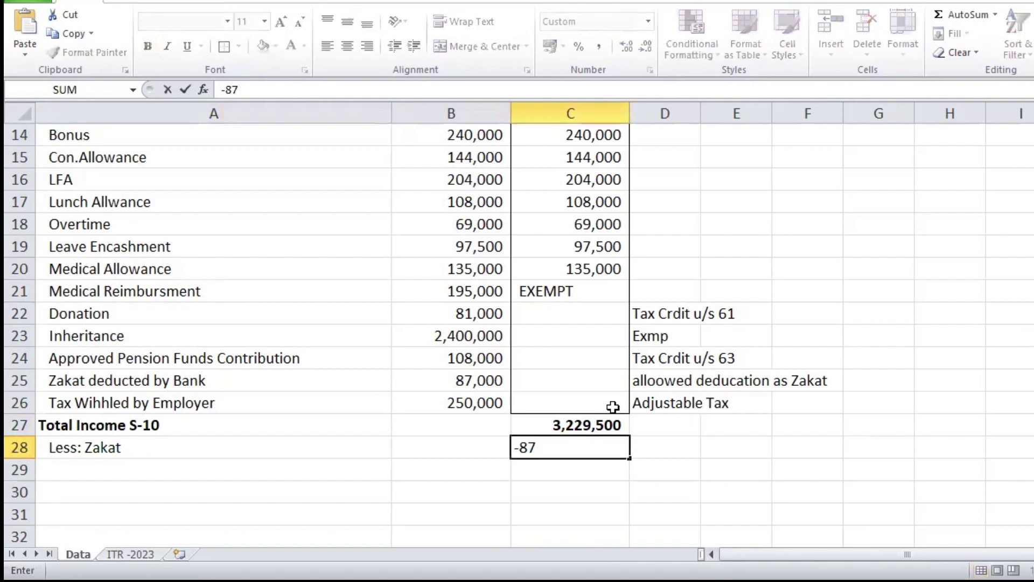
type("000")
key("Return")
key("shift+Right")
key("shift+Right")
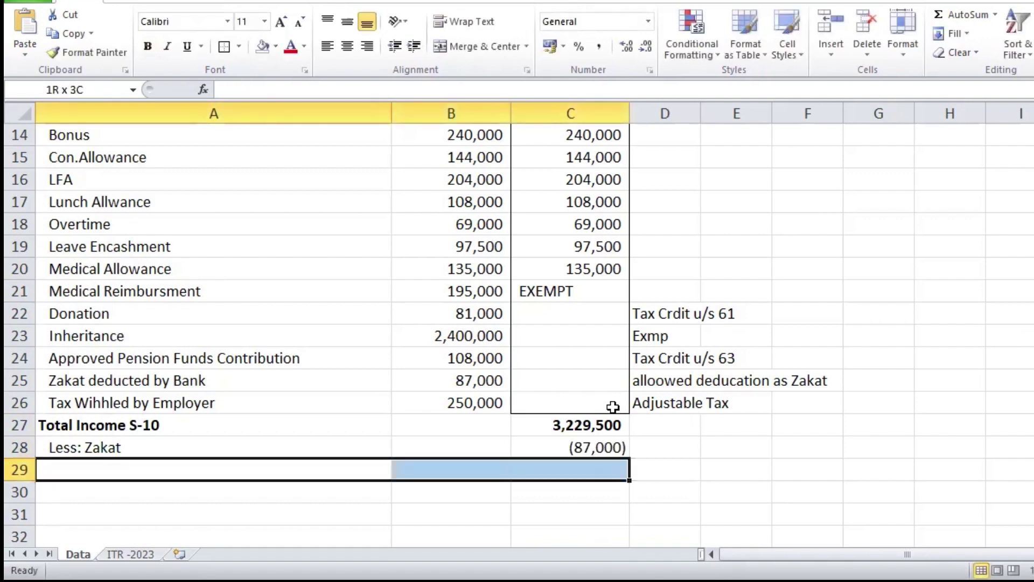
key("shift+Left")
key("shift+Left")
type("b")
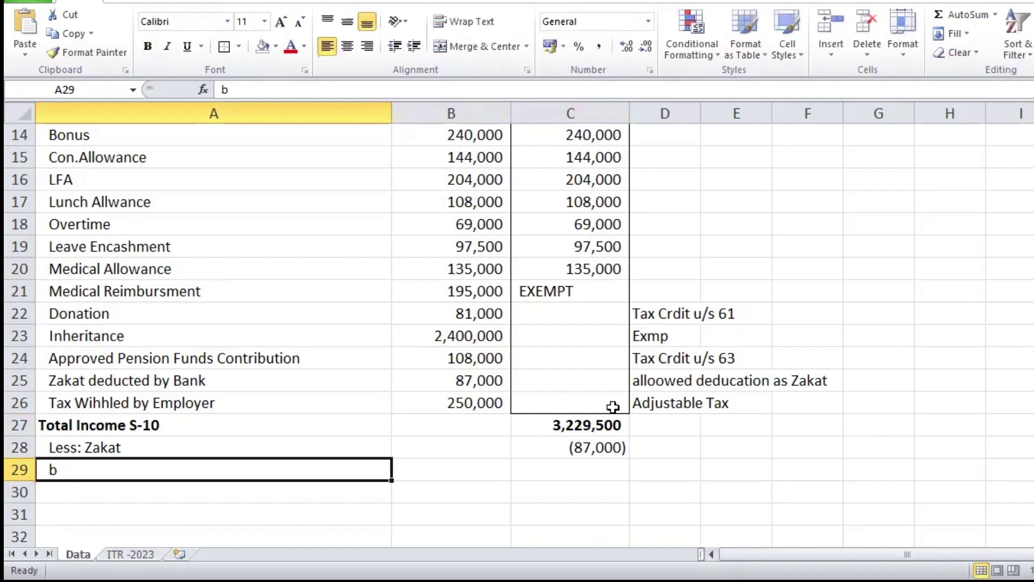
key("Escape")
key("shift+Right")
key("shift+Right")
Copy the bold total label from A27 to A29 and retitle it "Taxable Income S-9"
key("Up")
key("Up")
key("ctrl+c")
key("Down")
key("Down")
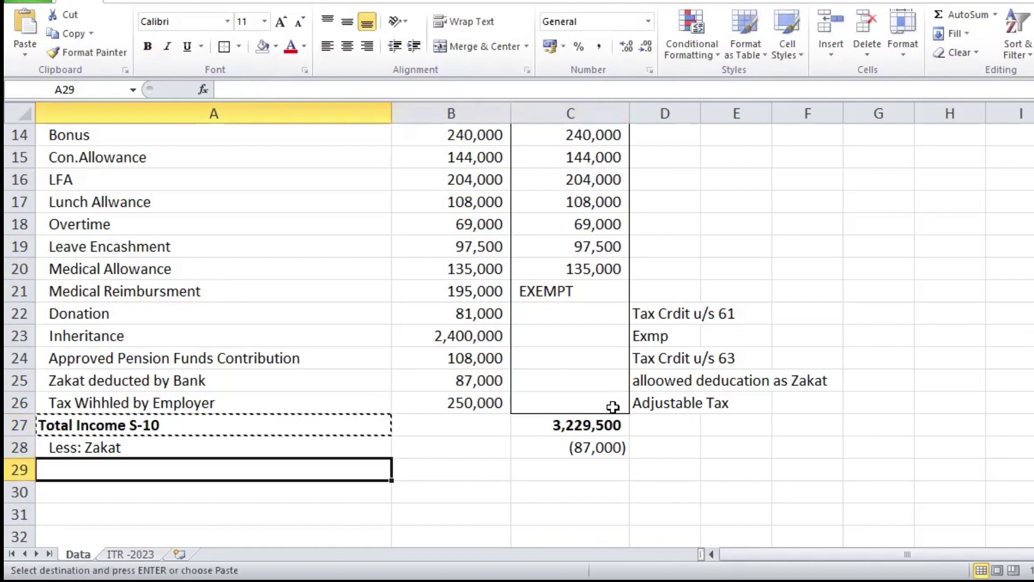
key("Return")
type("Taxable")
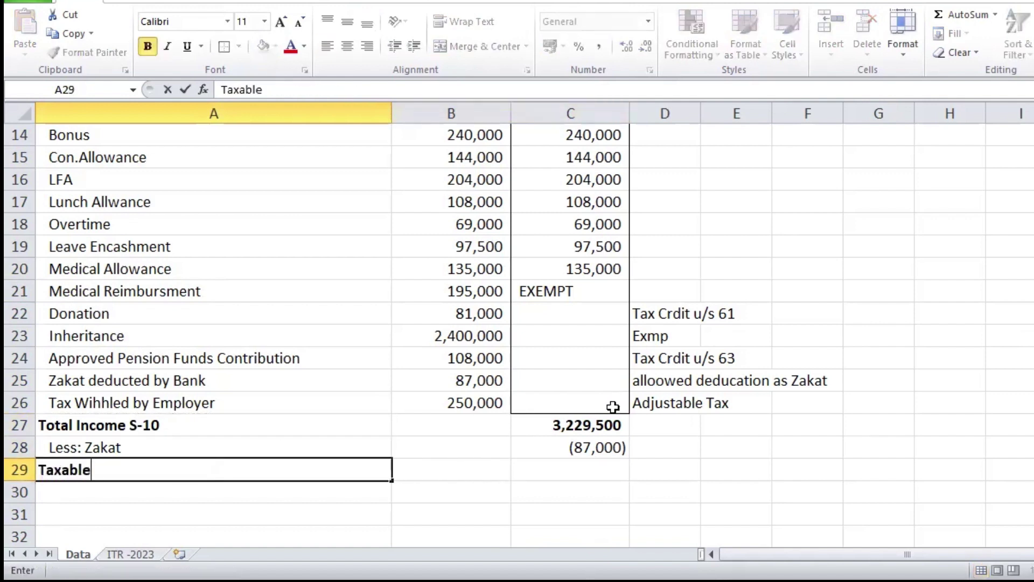
type(" Income - S")
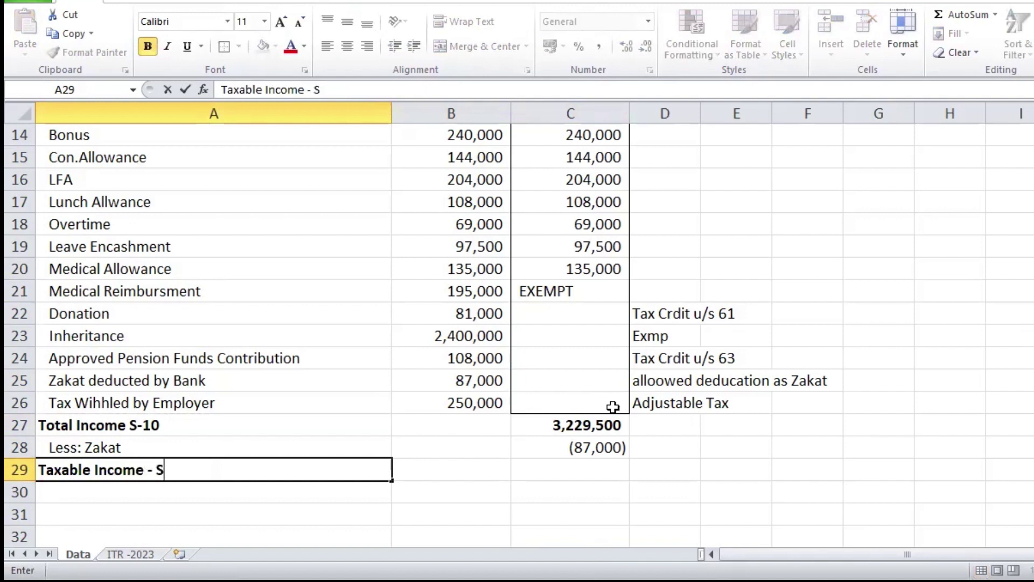
key("BackSpace")
key("BackSpace")
key("BackSpace")
type("S-9")
Enter =SUM(C27:C28) in C29 to calculate the taxable income after Zakat
key("Tab")
key("Tab")
type("=")
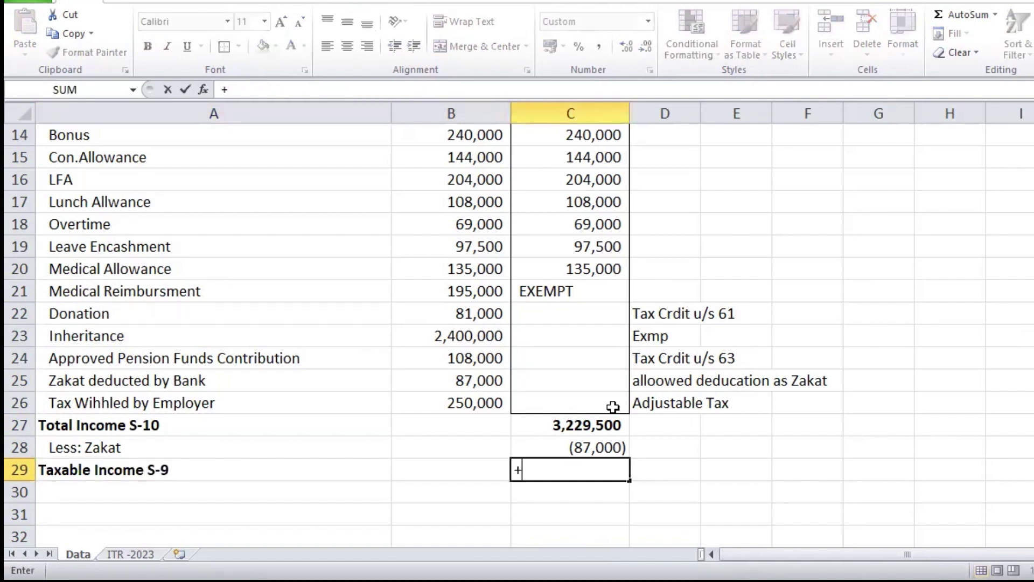
key("Escape")
type("=SUM(")
key("Up")
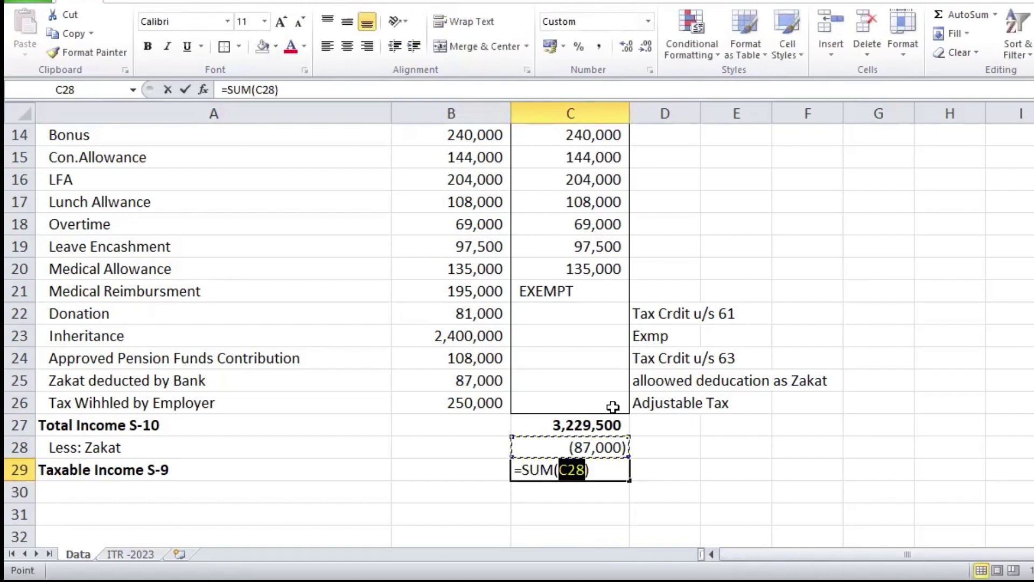
key("shift+Up")
key("Return")
Add a bottom border under the Zakat deduction amount in C28
key("Right")
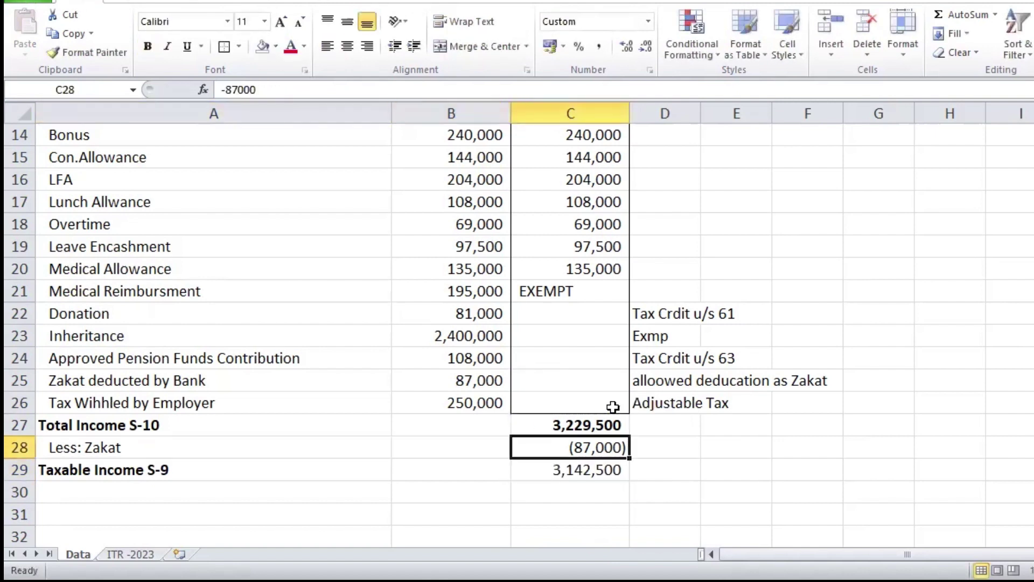
left_click(240, 49)
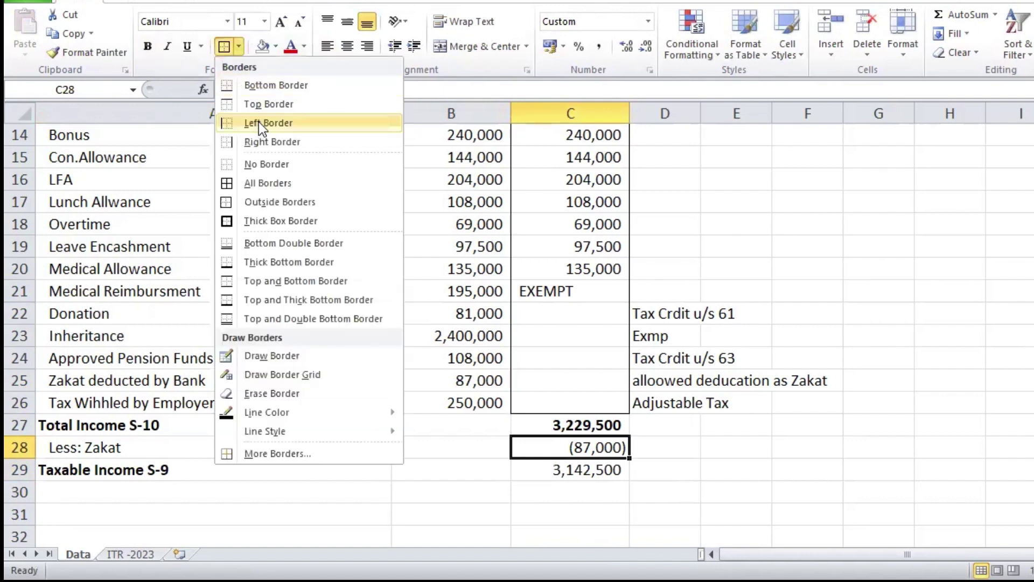
left_click(250, 84)
left_click(668, 397)
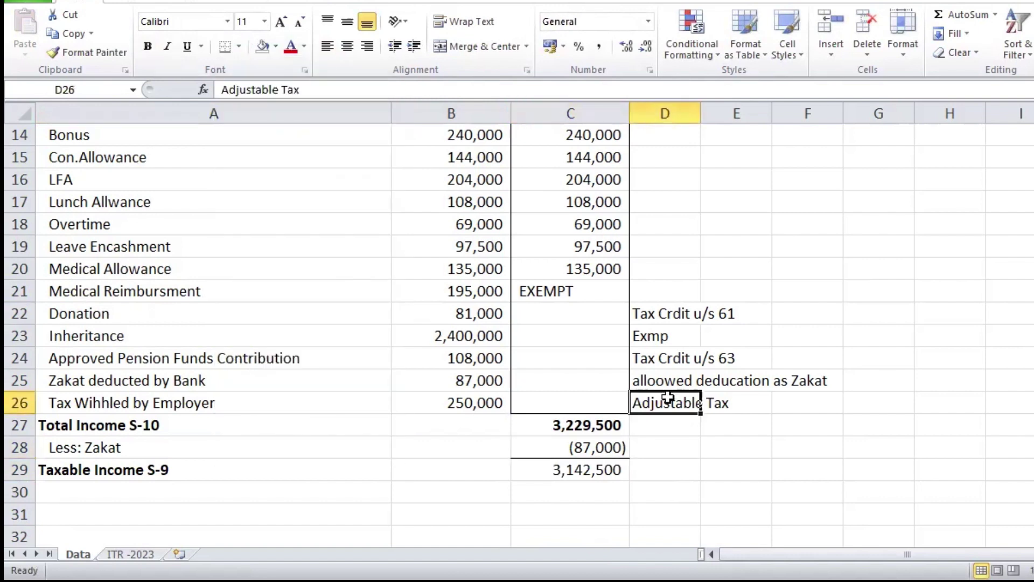
Apply a bottom double border to the taxable income amount in C29
key("Down")
key("Down")
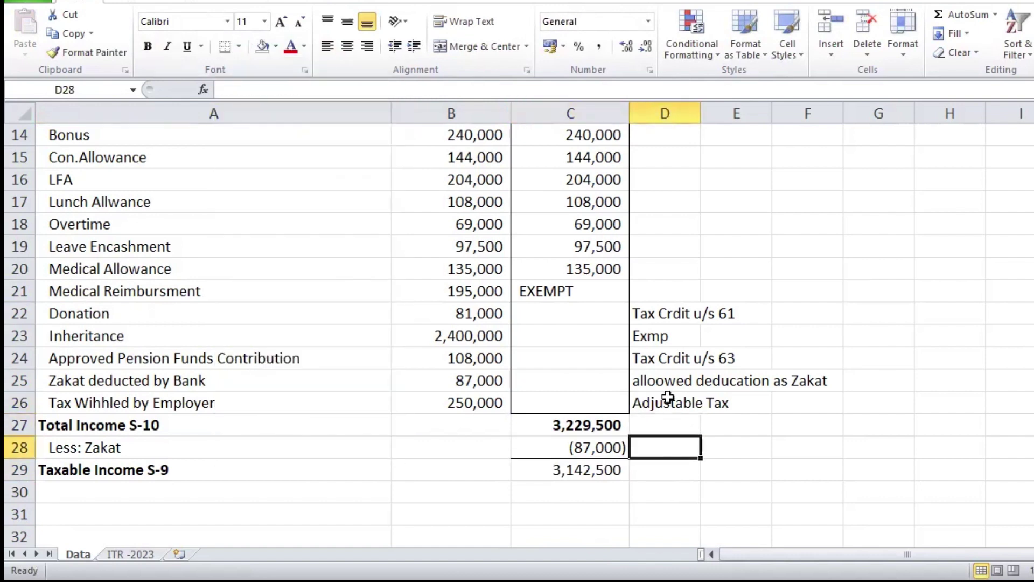
key("Down")
key("Left")
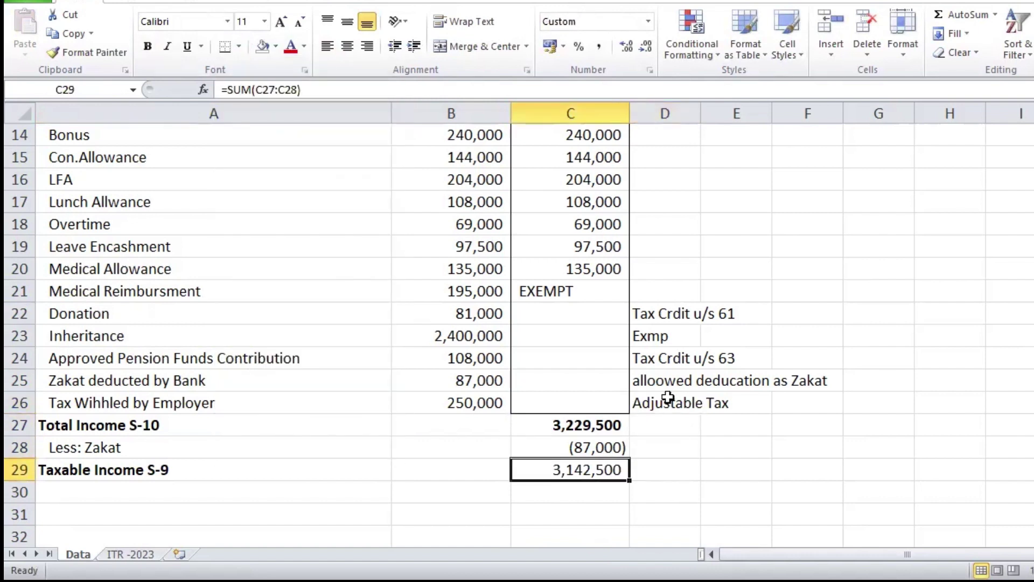
left_click(238, 47)
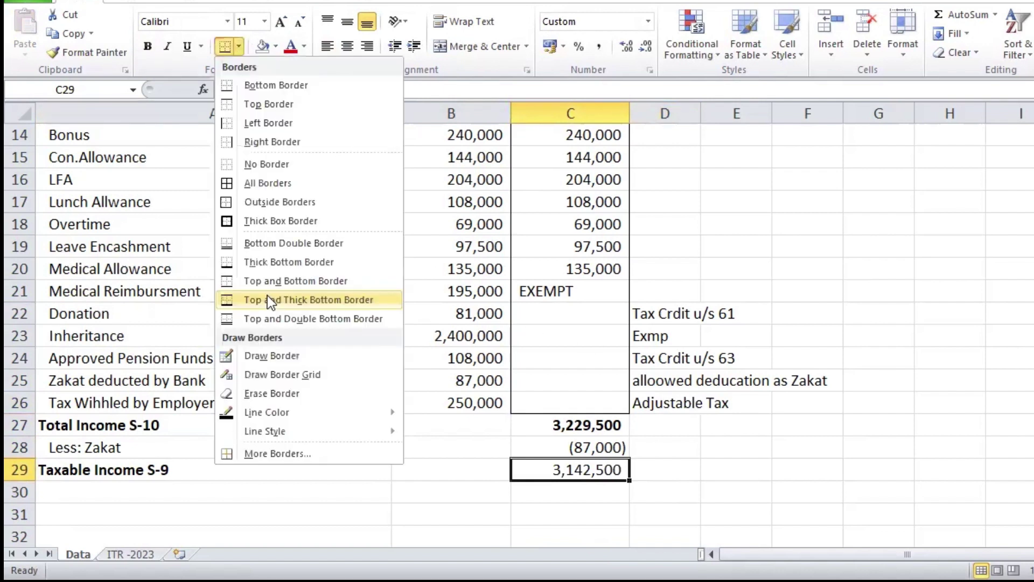
left_click(251, 242)
left_click(395, 388)
left_click(666, 503)
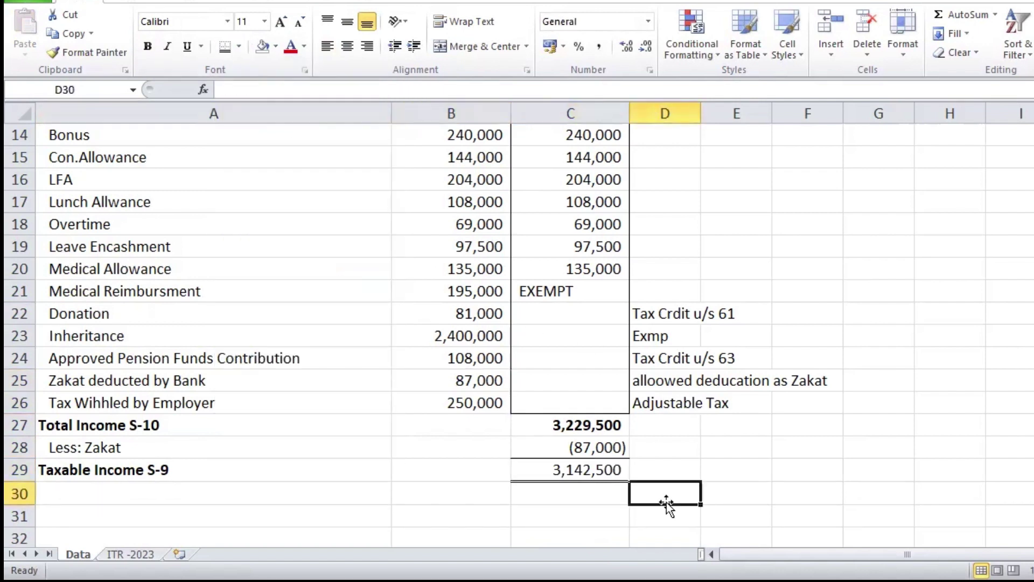
Return to the top of the computation and go to the title in row 4
key("ctrl+Up")
key("ctrl+Up")
key("ctrl+Up")
key("Left")
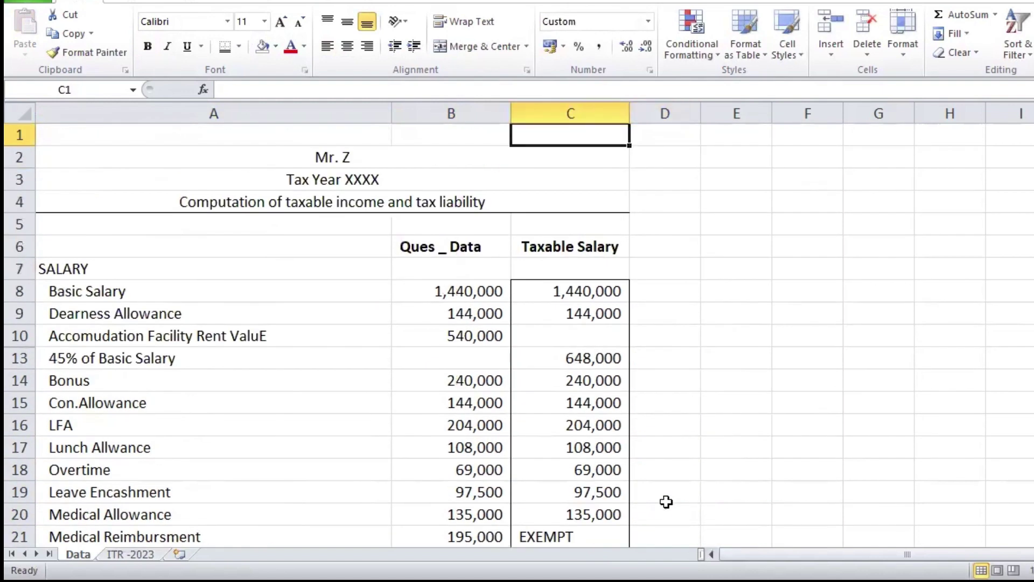
key("Down")
key("Down")
key("Down")
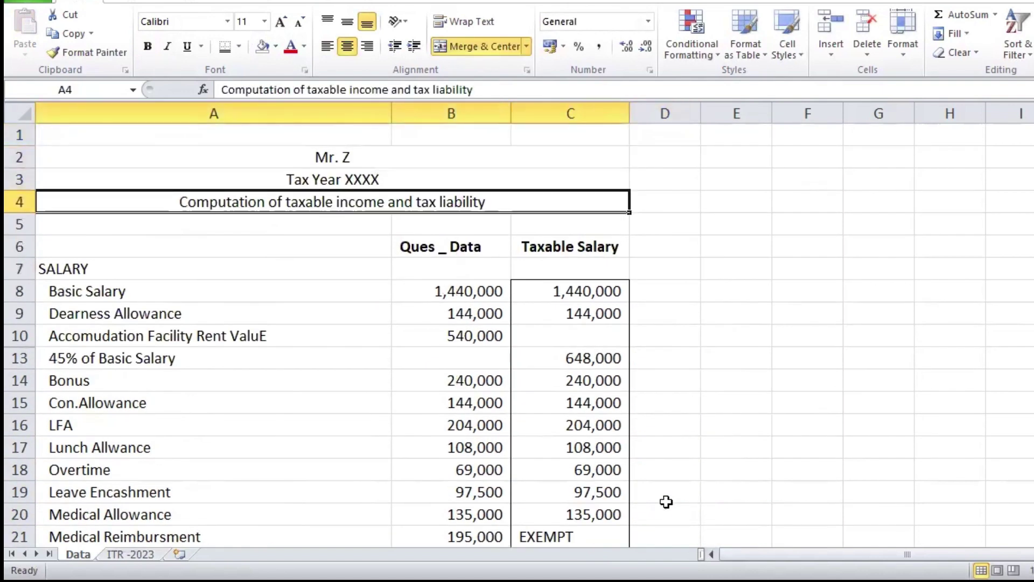
Go down the Taxable Salary column past the taxable income row, reviewing the computation through to its end
key("Down")
key("Down")
key("Down")
key("Down")
key("Down")
key("Down")
key("Down")
key("Down")
key("Down")
key("Down")
key("Down")
key("Down")
key("Down")
key("Down")
key("Down")
key("Down")
key("Down")
key("Down")
key("Down")
key("Down")
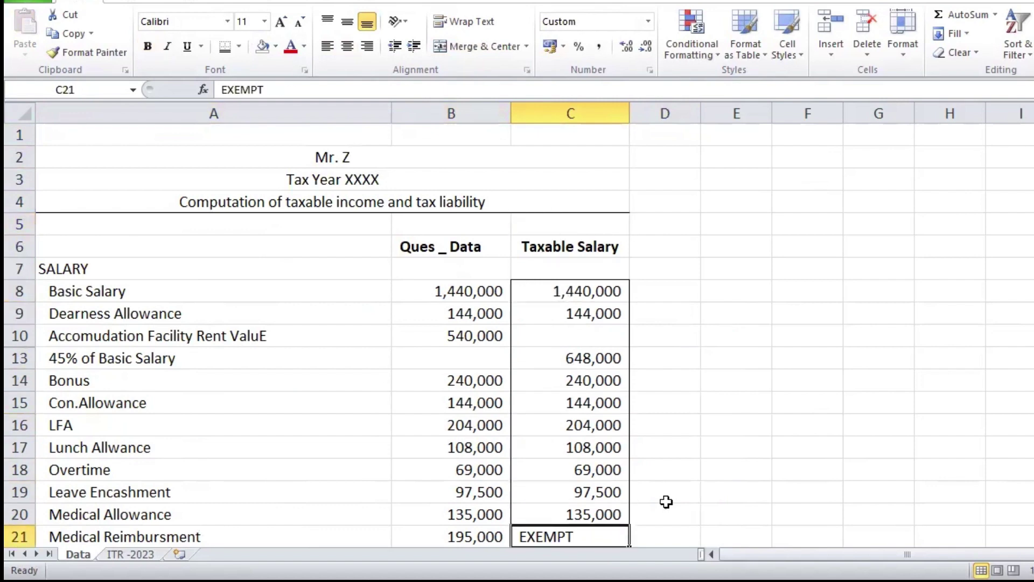
key("Up")
key("Up")
key("Up")
key("Down")
key("Down")
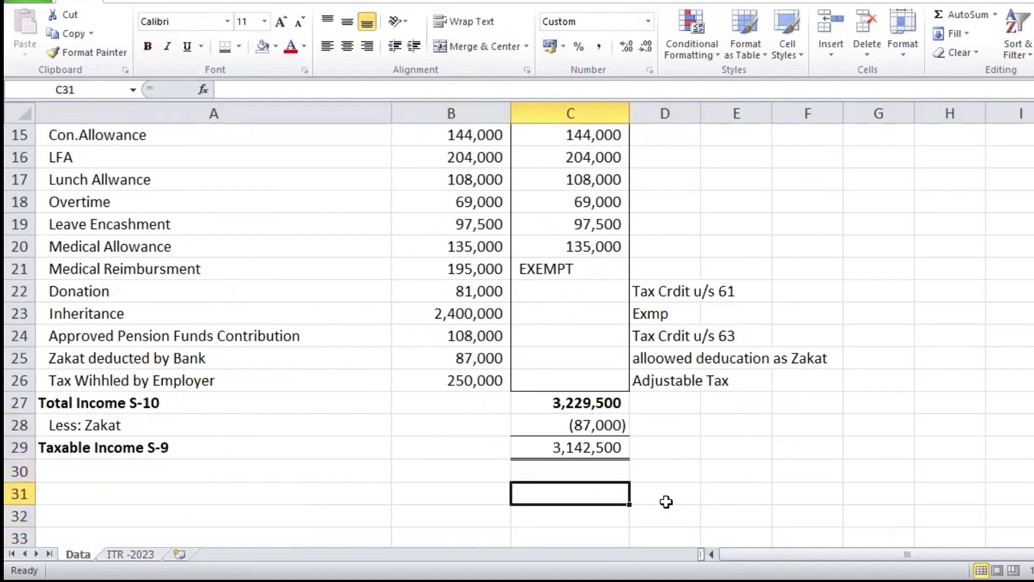
Look over the tax calculation layout on the ITR -2023 sheet and return to the Data sheet
left_click(114, 554)
left_click(330, 420)
key("Page_Up")
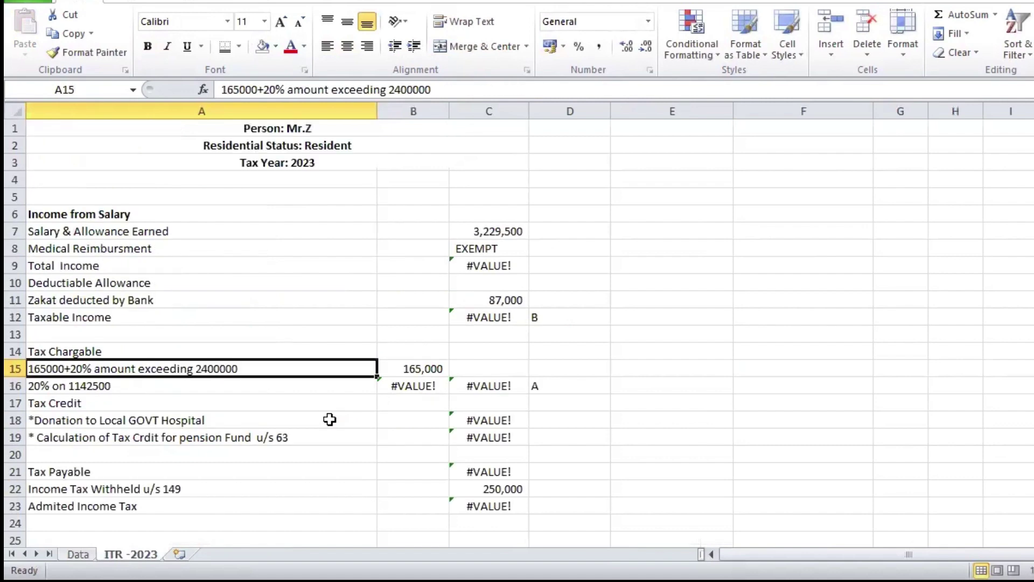
key("Up")
key("Up")
key("Up")
key("Right")
key("Down")
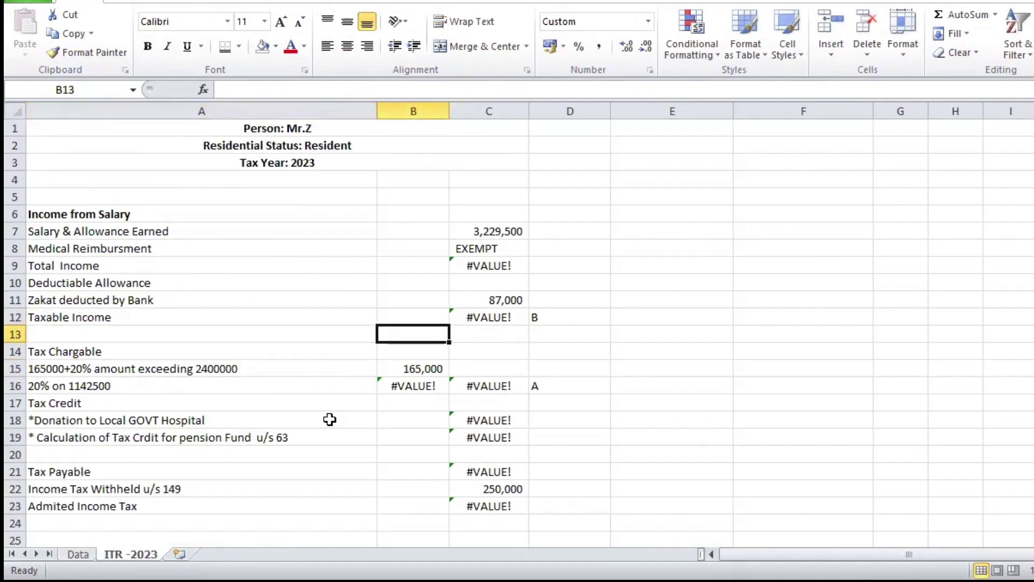
left_click(77, 553)
left_click(119, 554)
left_click(77, 554)
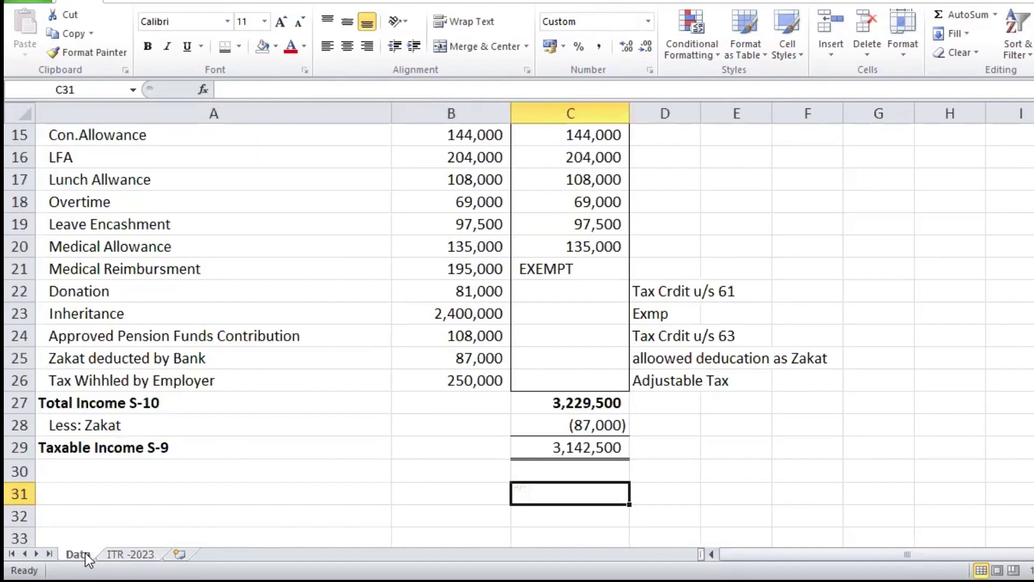
Begin a heading in A31, below the taxable income, with the text "Tax Liability ("
key("Down")
key("Down")
key("Down")
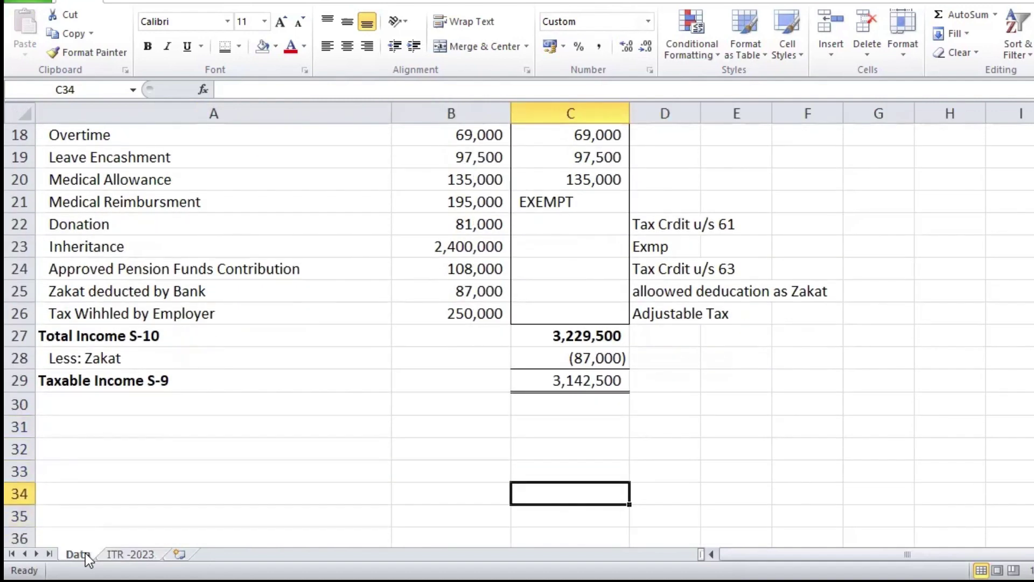
key("Up")
key("Up")
key("Home")
key("Up")
type("T")
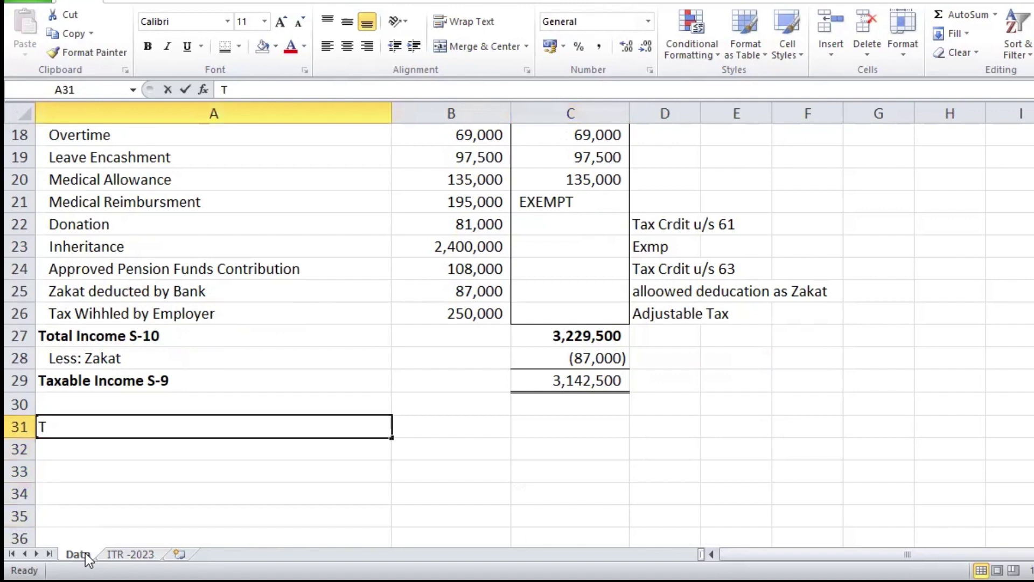
type("ax Liabi")
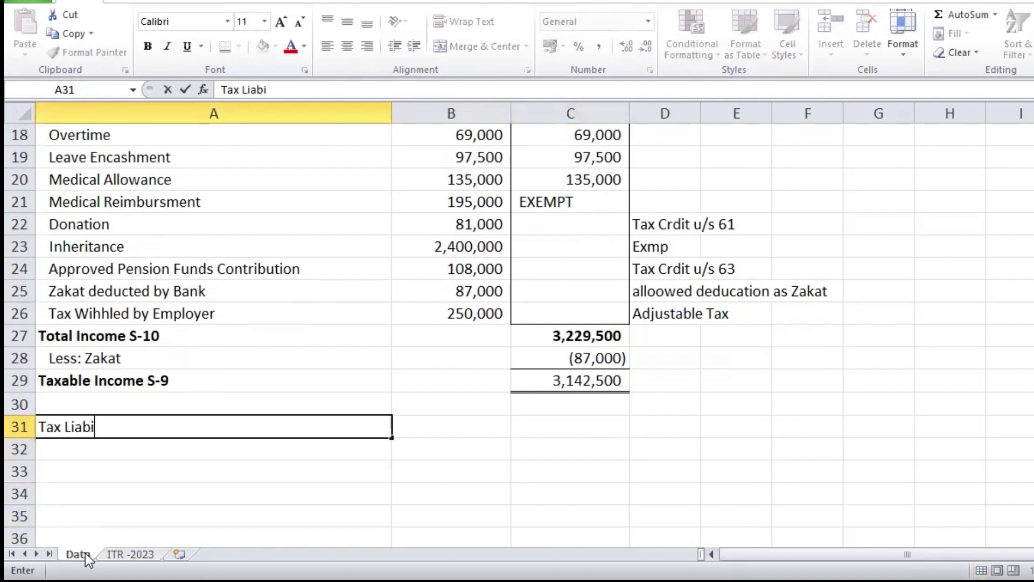
type("lity (")
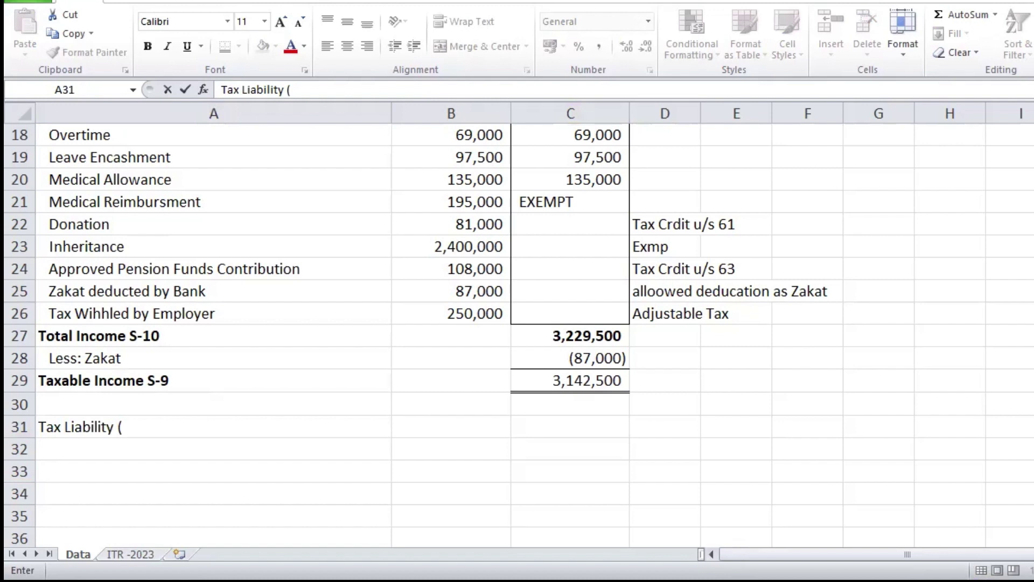
Switch to the income tax ordinance PDF and examine the First Schedule, Part I, Division I rates for individuals and associations of persons
key("alt+Tab")
scroll(591, 321, "up", 1)
scroll(596, 314, "down", 8)
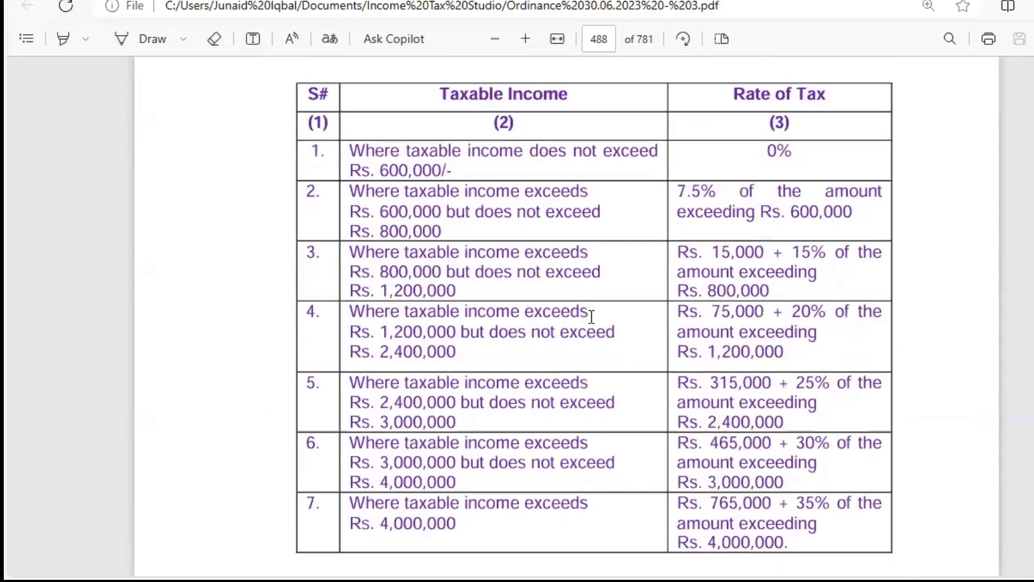
scroll(592, 317, "up", 1)
scroll(592, 317, "up", 15)
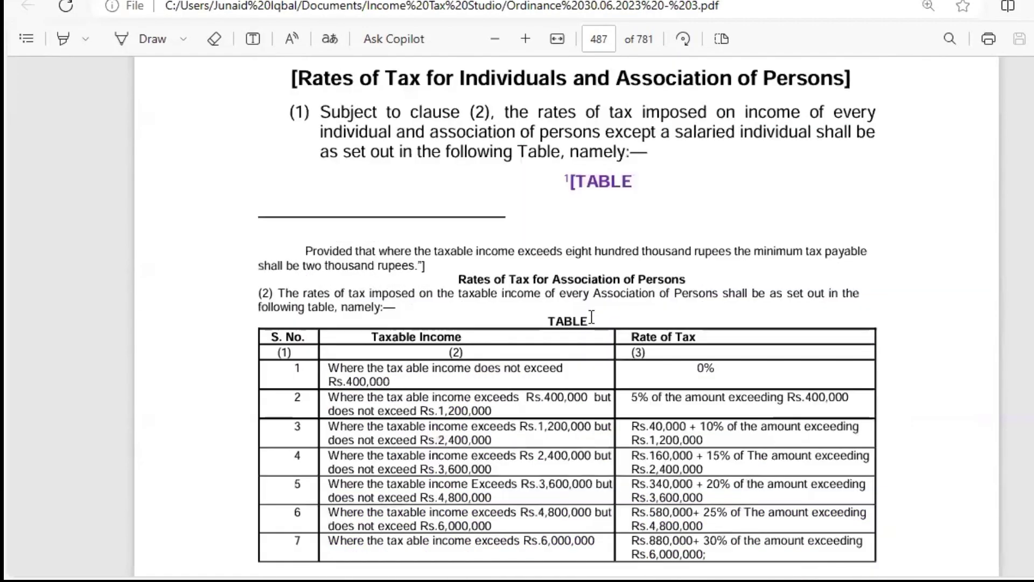
scroll(592, 317, "up", 12)
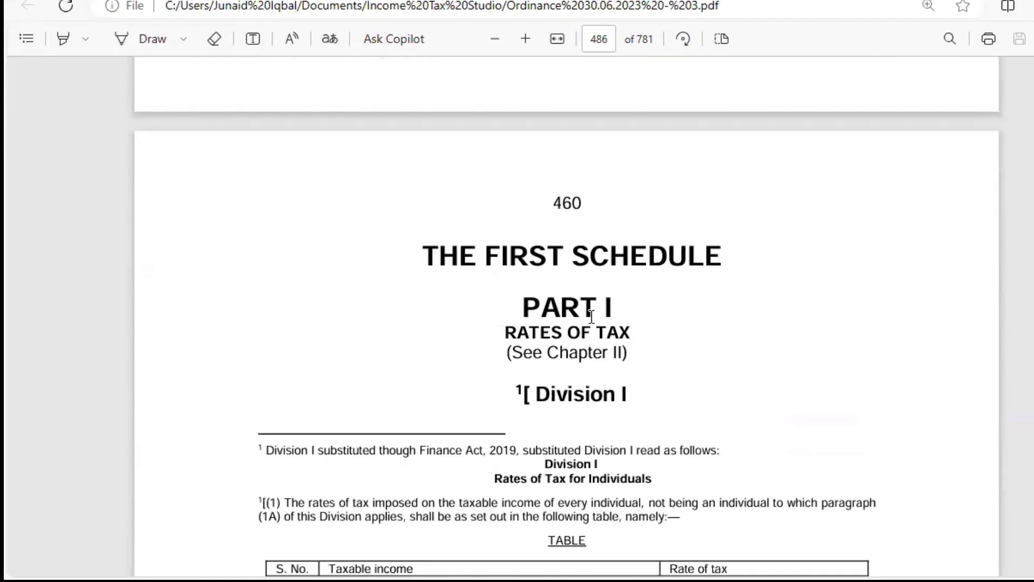
scroll(590, 316, "down", 3)
scroll(592, 316, "down", 3)
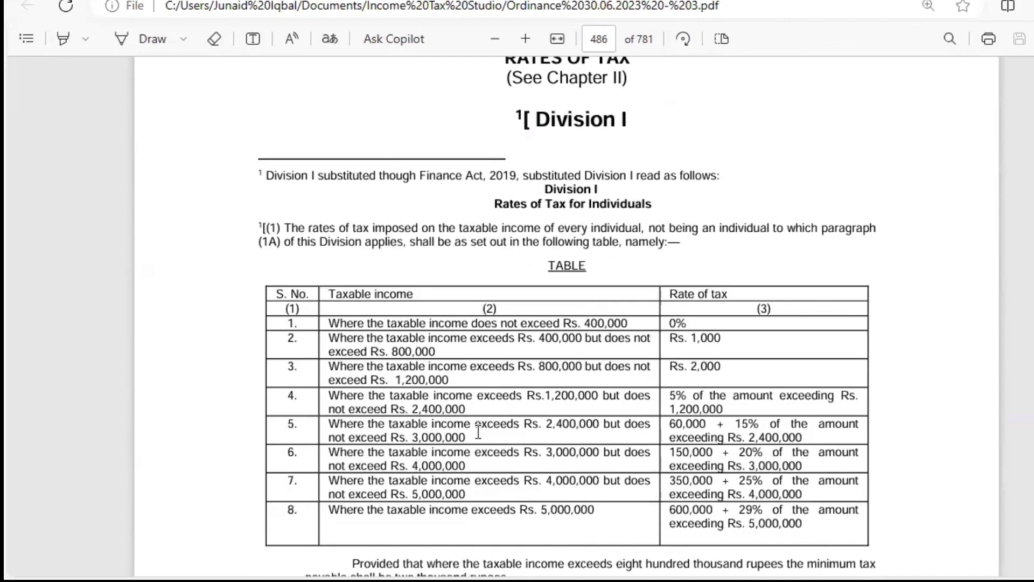
scroll(406, 261, "down", 9)
scroll(406, 261, "down", 9)
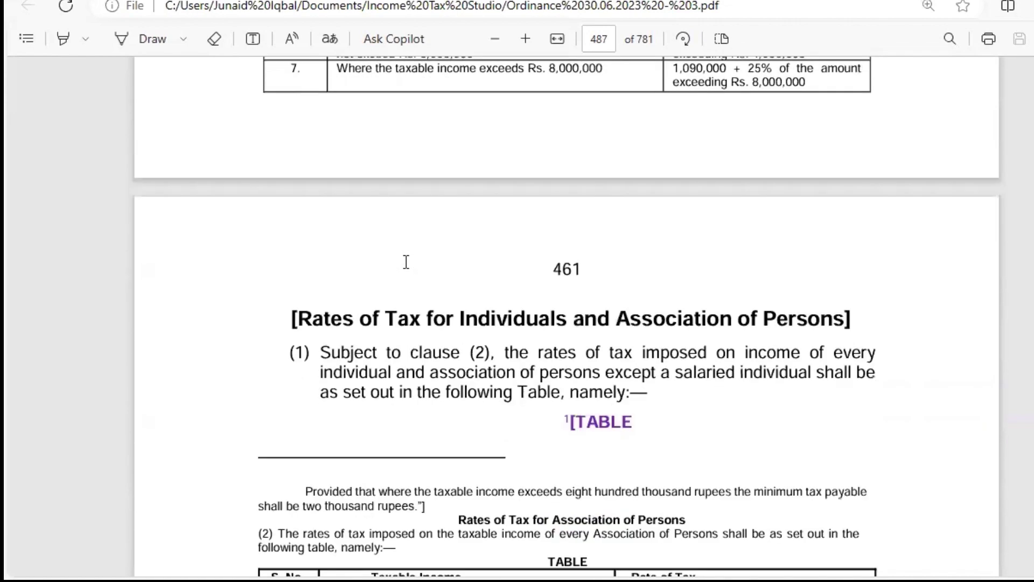
scroll(407, 261, "up", 18)
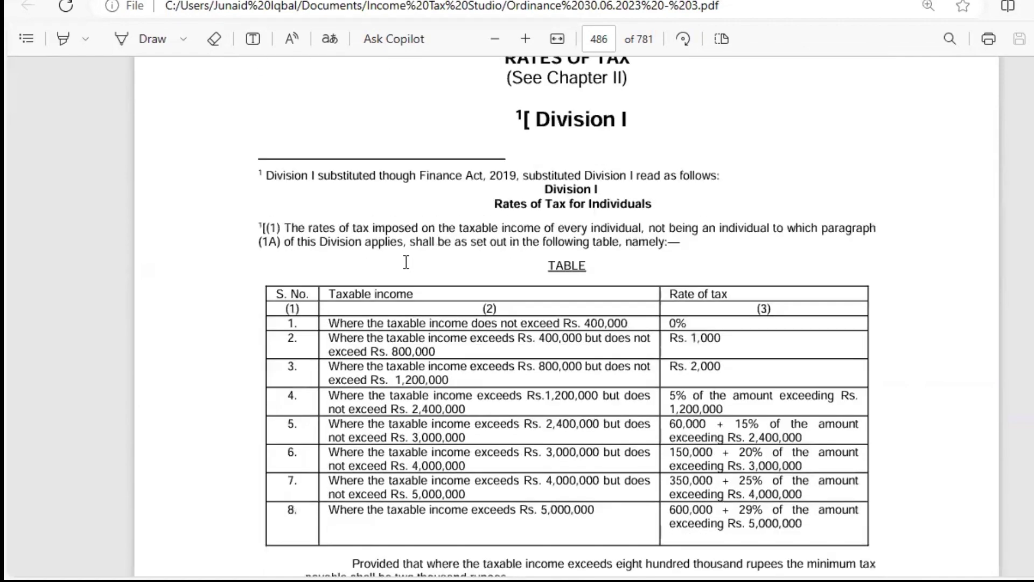
scroll(406, 262, "down", 18)
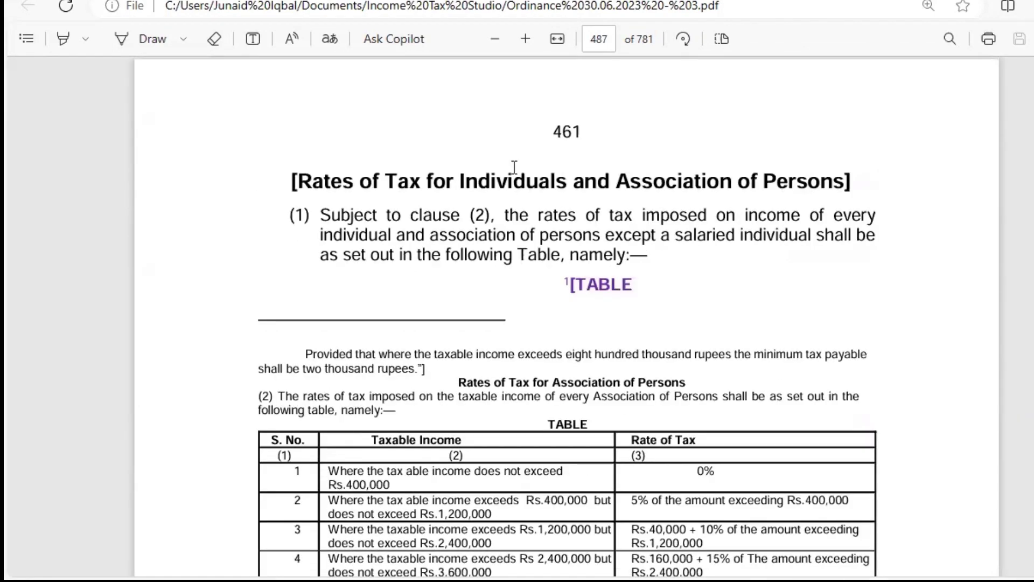
scroll(543, 202, "down", 18)
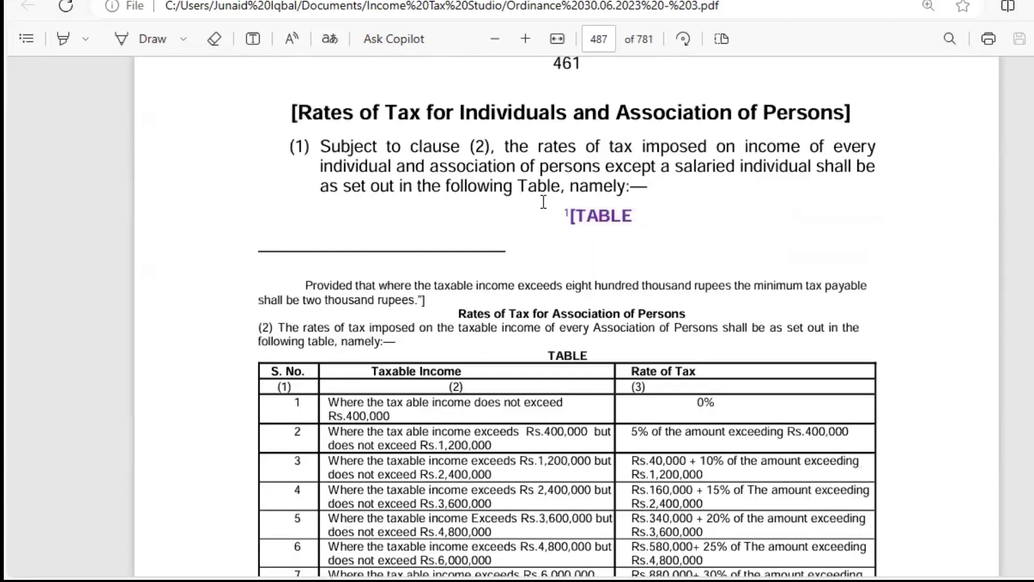
Find the clause (2) rate table for salaried individuals and examine slab 4, covering taxable income from Rs. 2,400,000 to Rs. 3,600,000
scroll(543, 202, "down", 10)
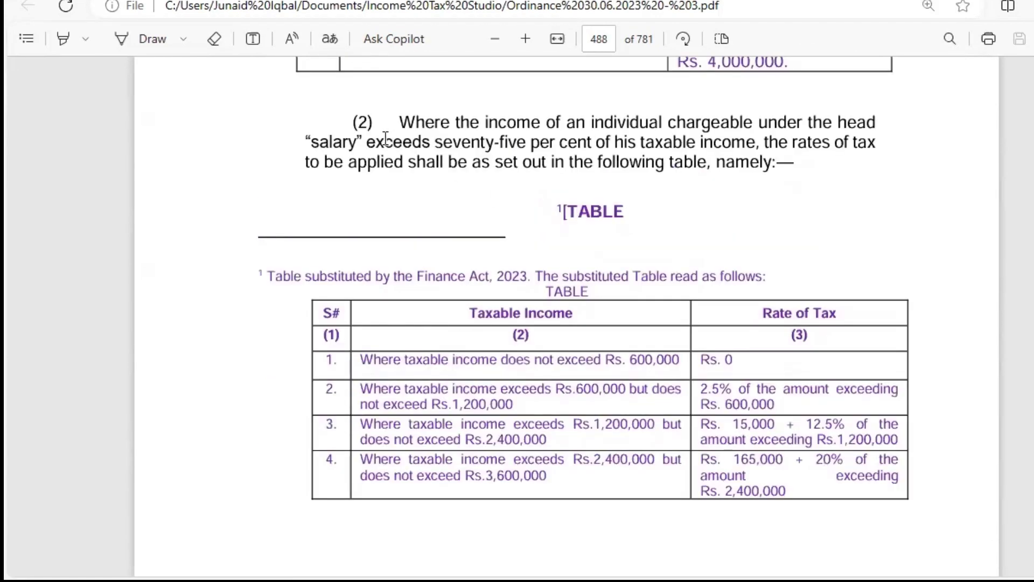
scroll(475, 138, "down", 1)
scroll(474, 138, "down", 16)
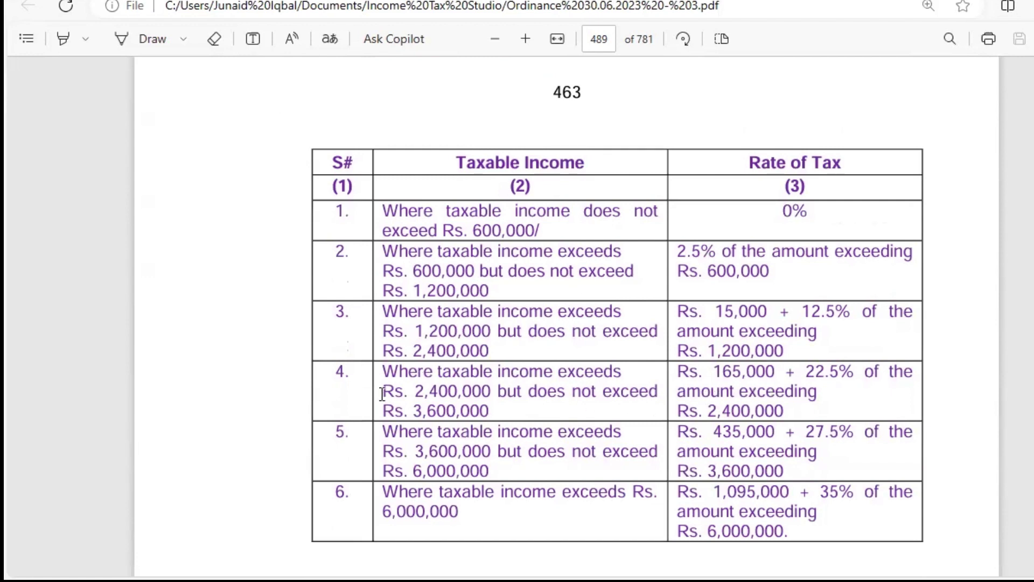
left_click_drag(383, 377, 794, 406)
left_click(793, 405)
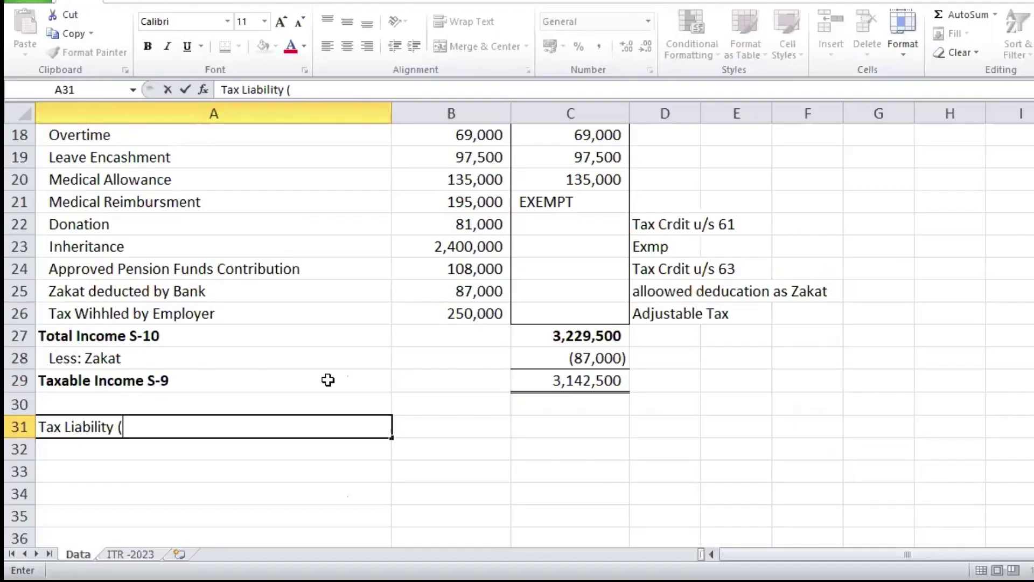
Back in the worksheet, complete the A31 heading as "Tax Liability (Salary Slab) Table 2 Division I of Part I of 1st Sch of ITO, 2001"
type("Salary Sl")
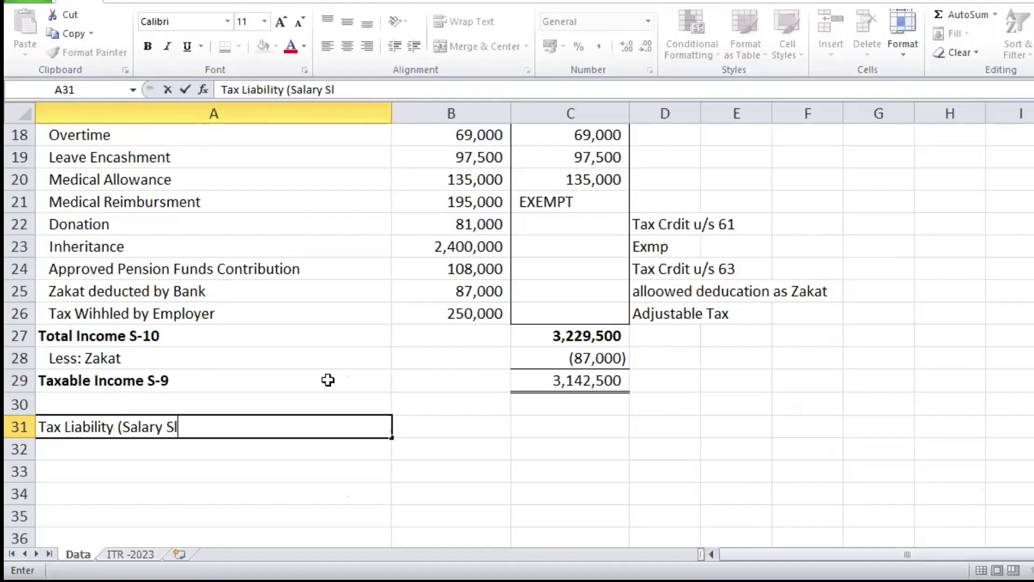
type("ab) Table ")
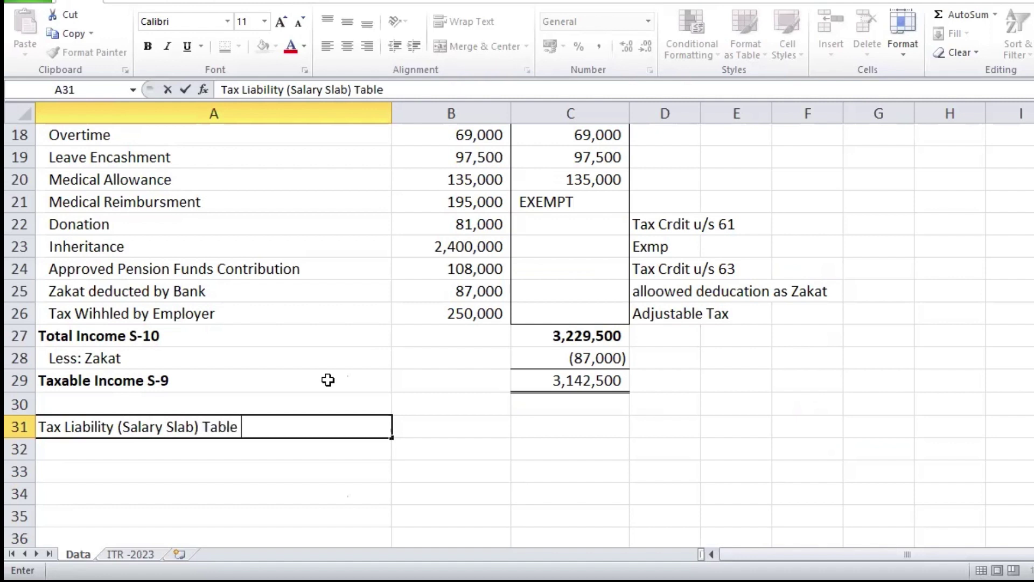
type("2 Division I of")
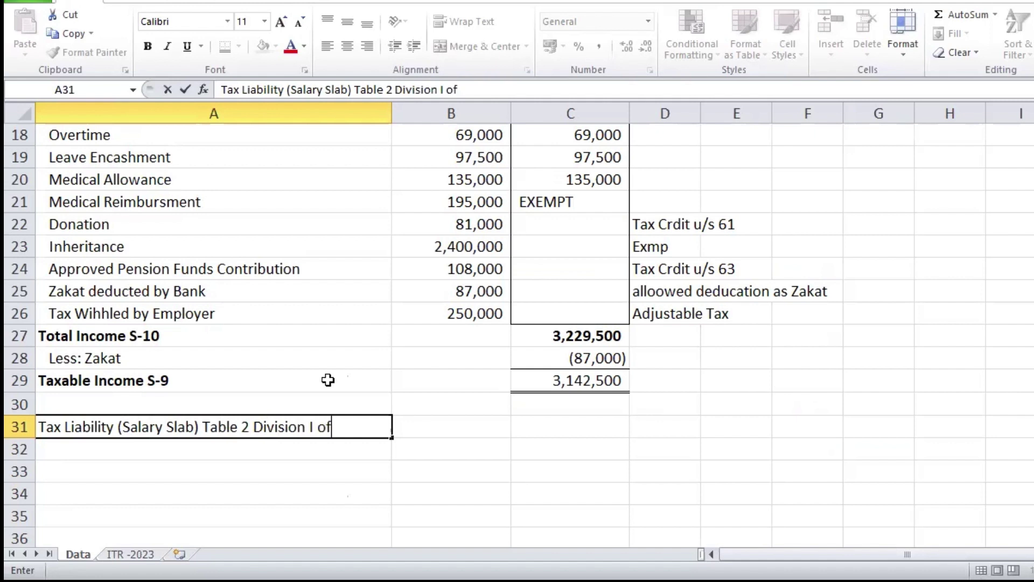
key("BackSpace")
key("BackSpace")
key("BackSpace")
type("of Part I of 1st ")
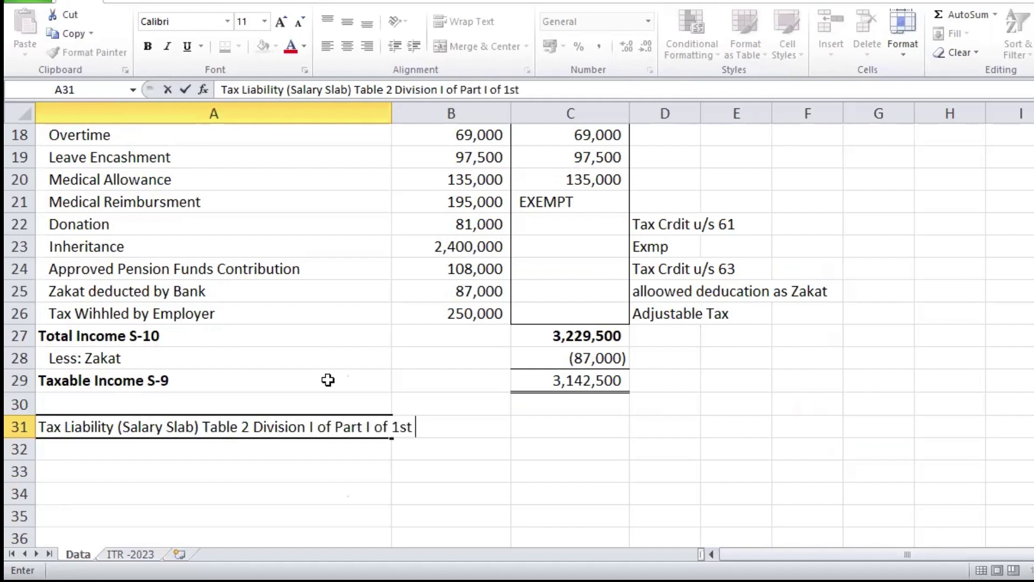
type("Sch of 1st Sch of ITO, 2001")
key("Return")
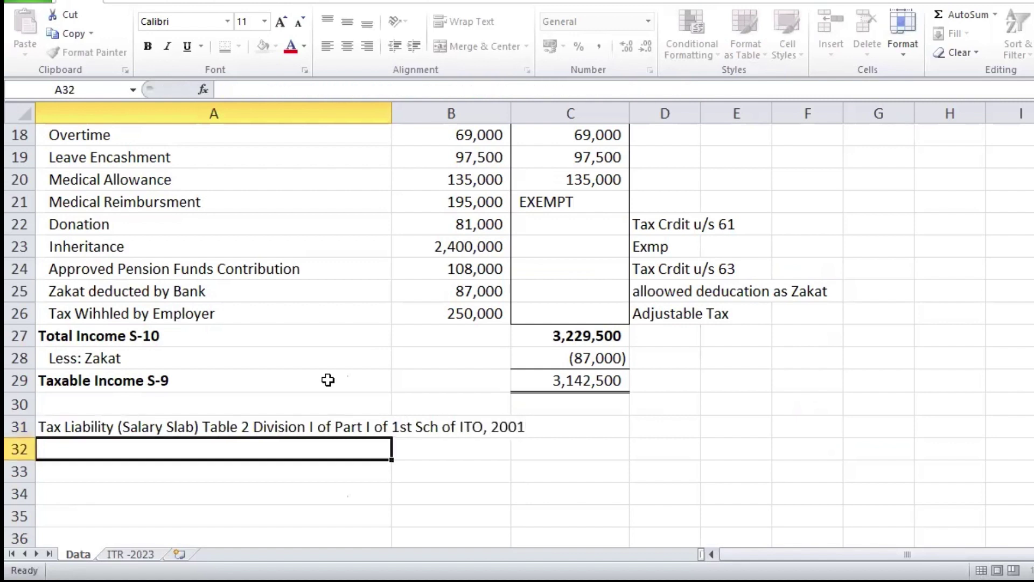
Enter the label "Tax on Rs. 2400,000" in A33 and its amount 165000 in B33
key("Return")
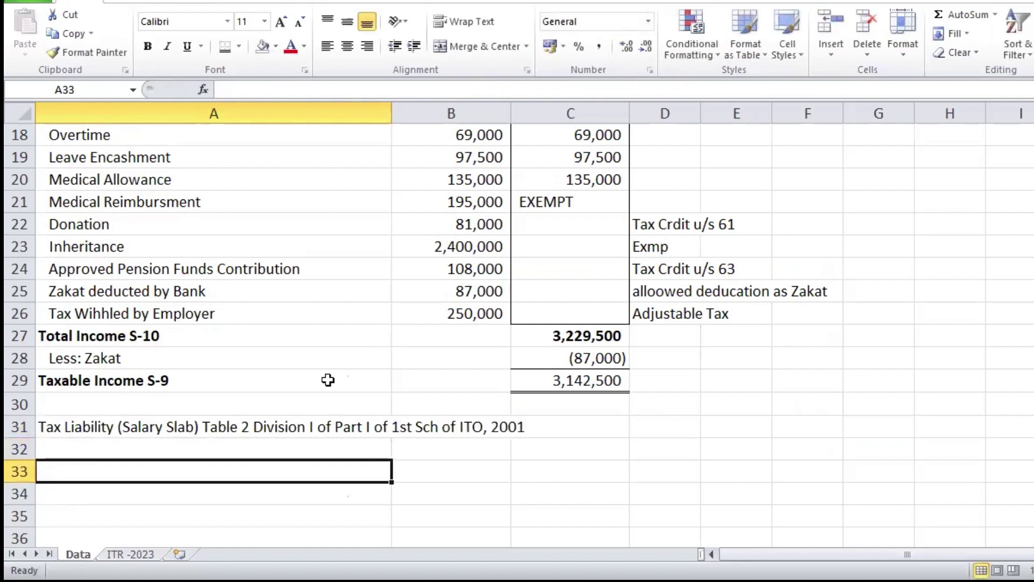
type("Tax ")
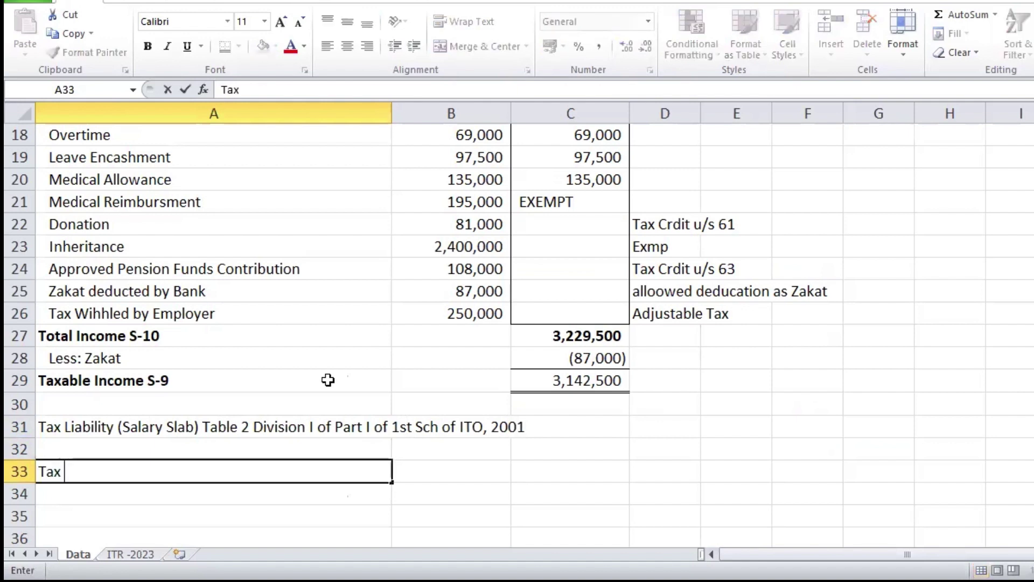
type("on Rs. 2400000")
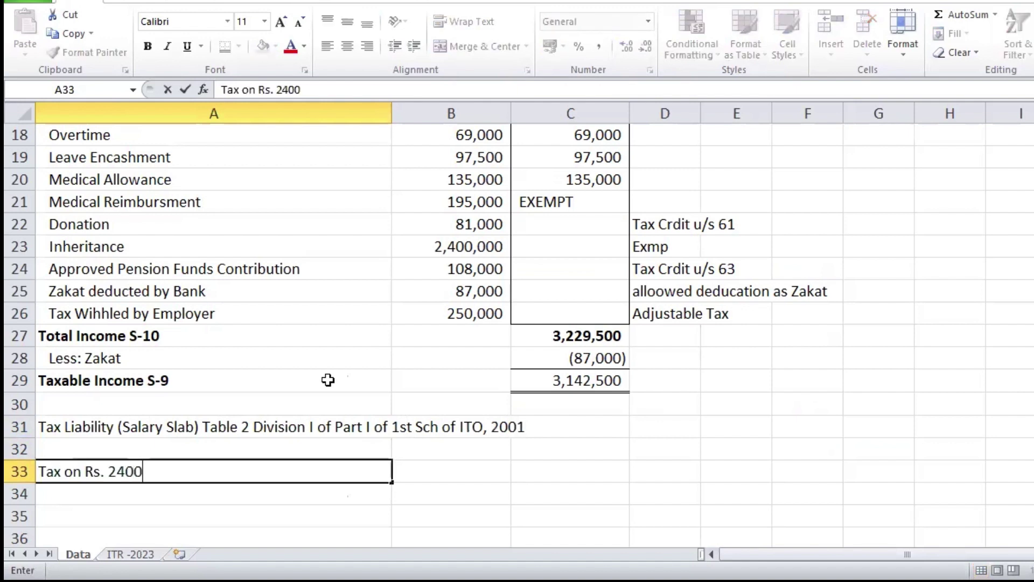
key("BackSpace")
key("BackSpace")
key("BackSpace")
type(". 2400,0")
key("Tab")
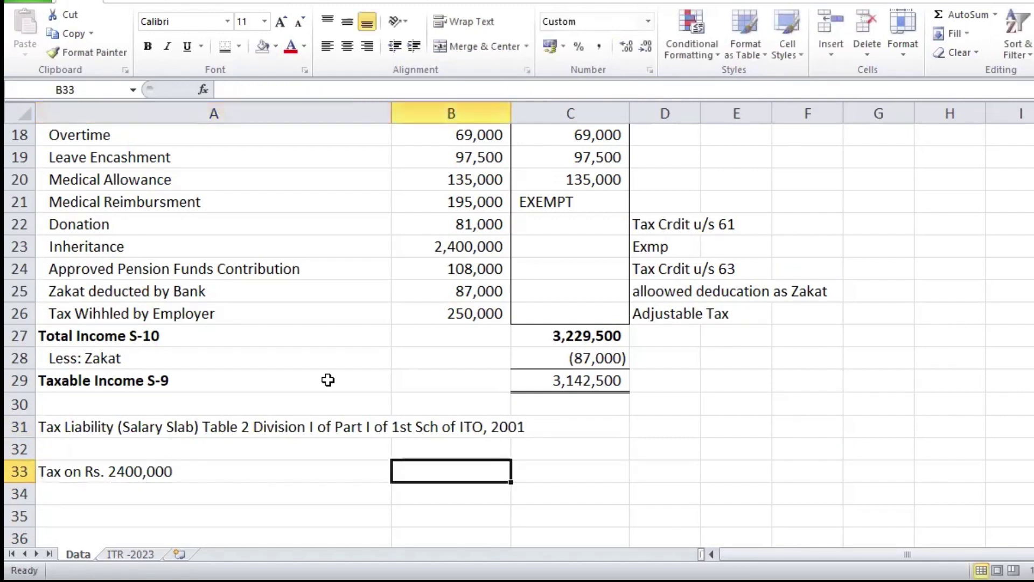
type("165000")
key("Return")
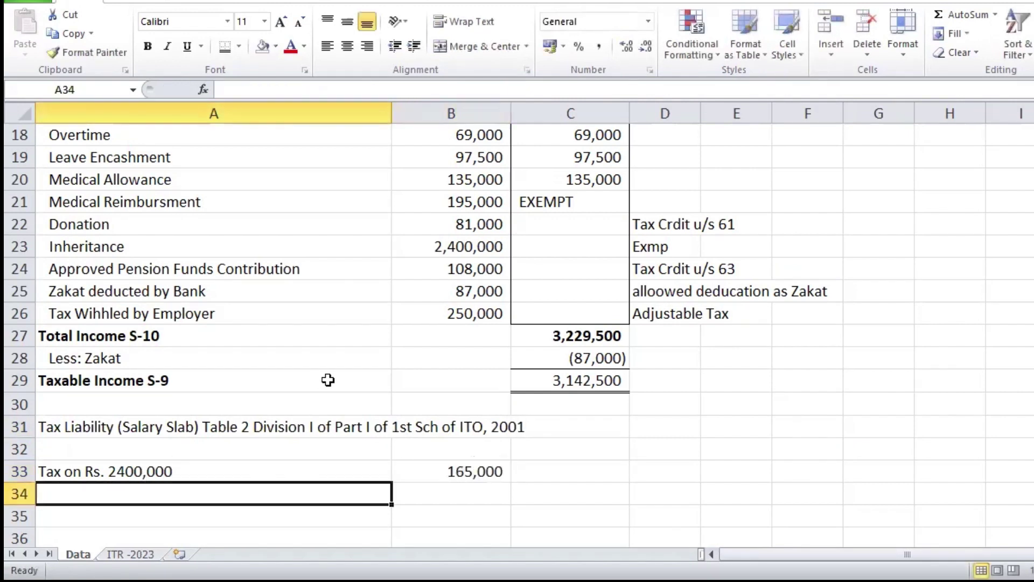
Enter the label "Tax on Rs. 742,500 @ 22.5%" in A34
type("Tax on ")
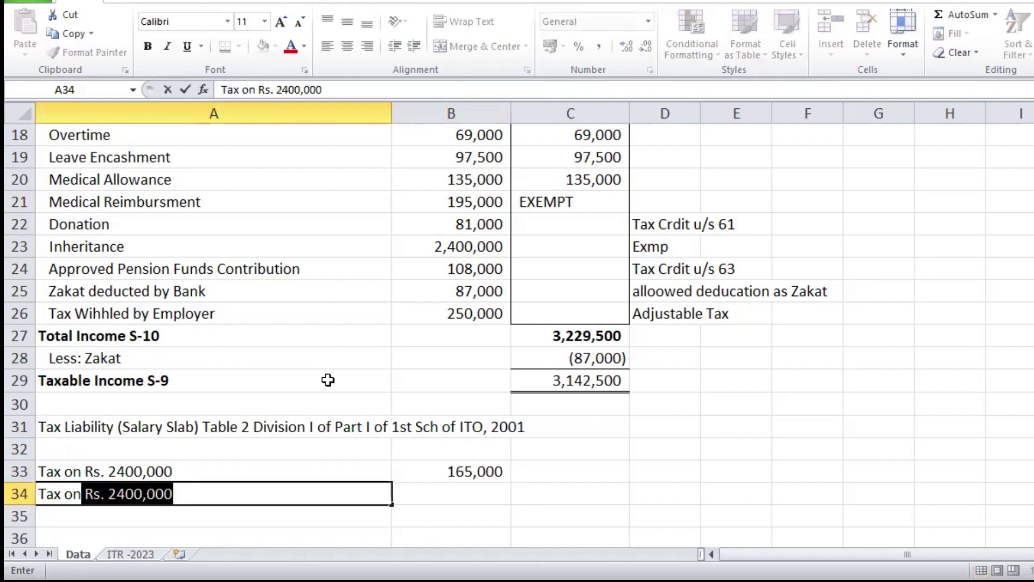
type("Rs.")
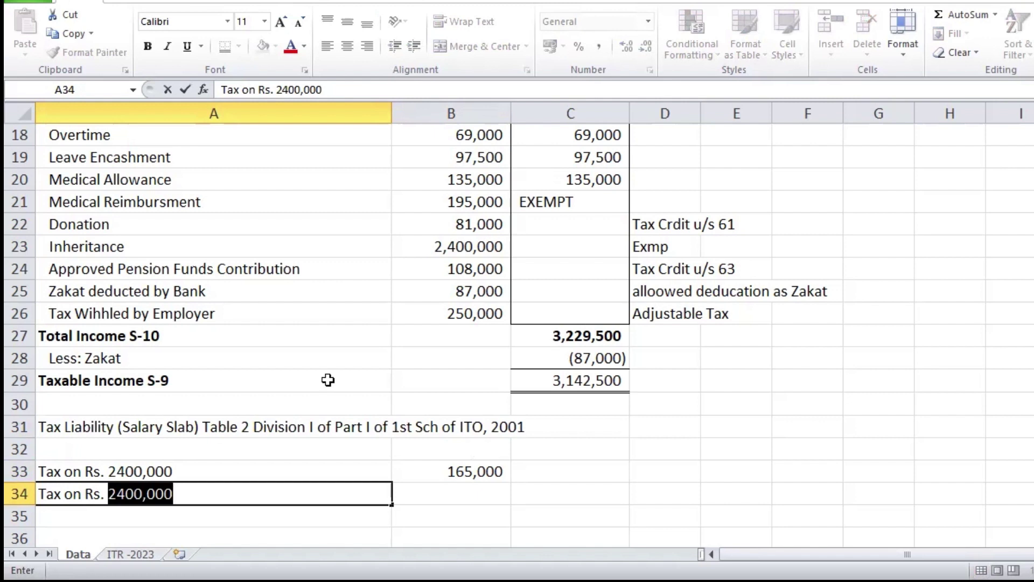
type("742,500 ")
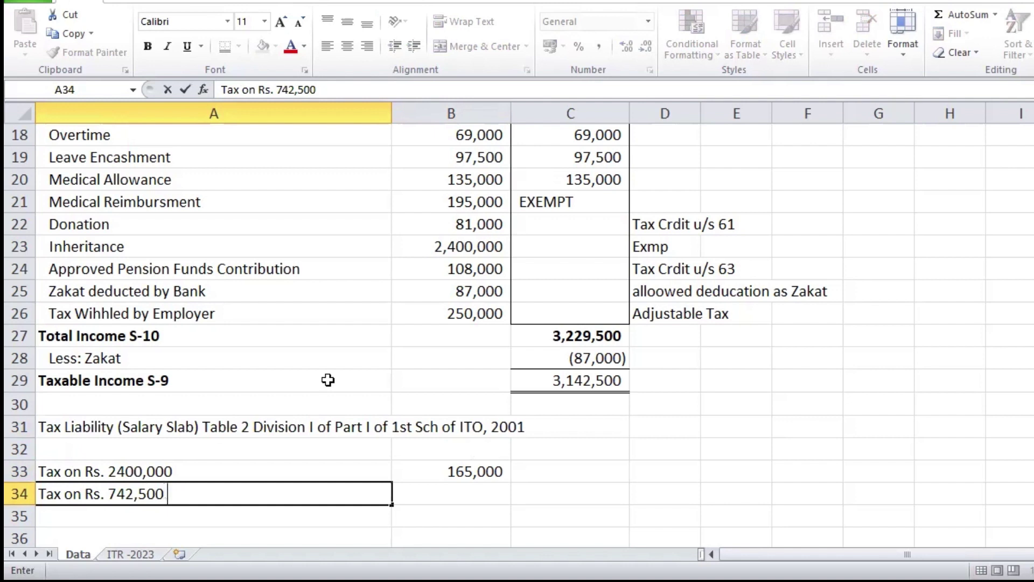
type("@ 22.2")
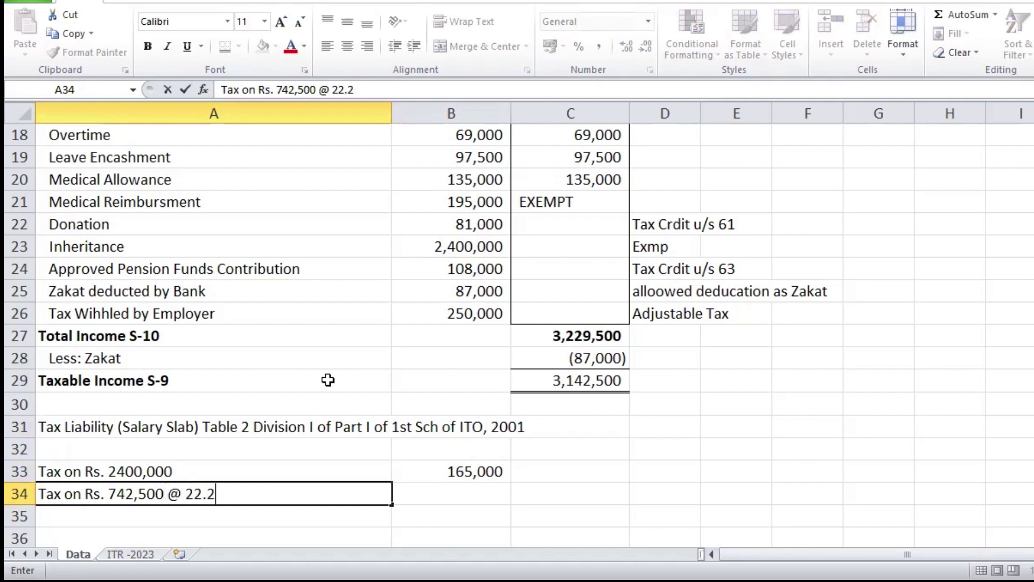
key("BackSpace")
type("5%")
key("Return")
key("Up")
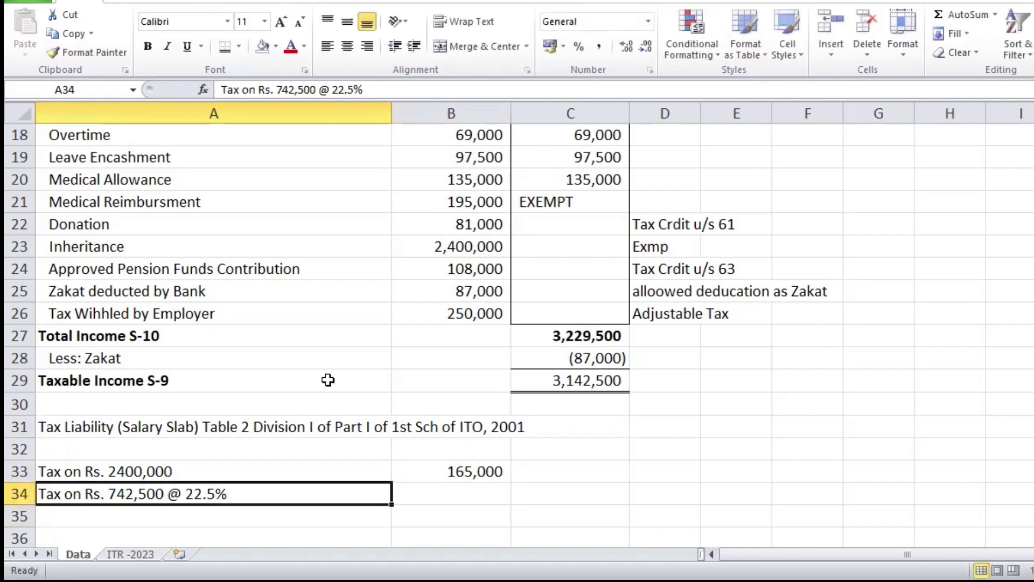
Calculate the tax on the income above Rs. 2,400,000 in B34 with the formula =(C29-2400000)*22.5%
key("Right")
type("=(")
key("Up")
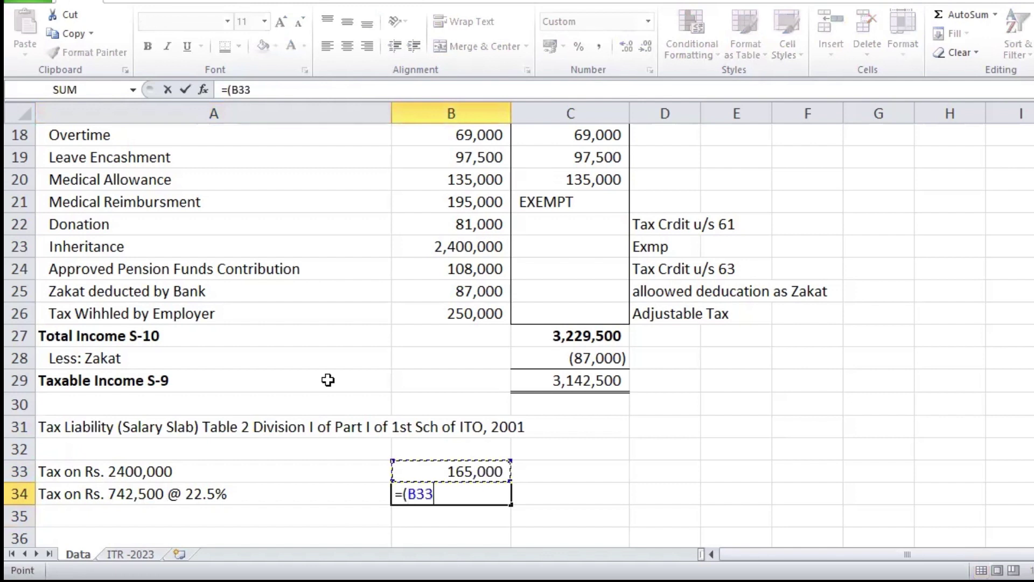
key("Up")
key("Up")
key("Up")
key("Right")
key("Up")
type("-2")
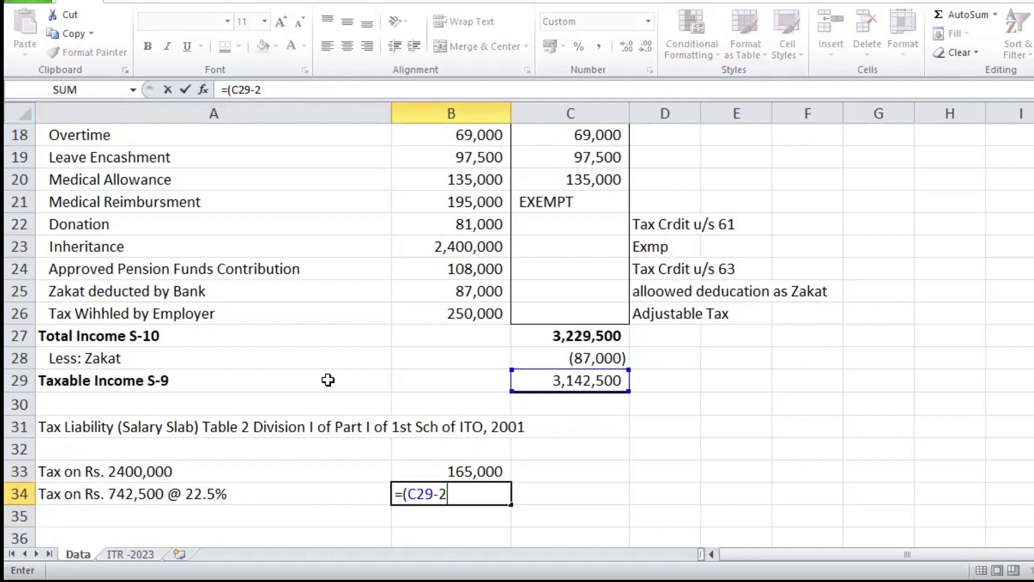
type("400000)")
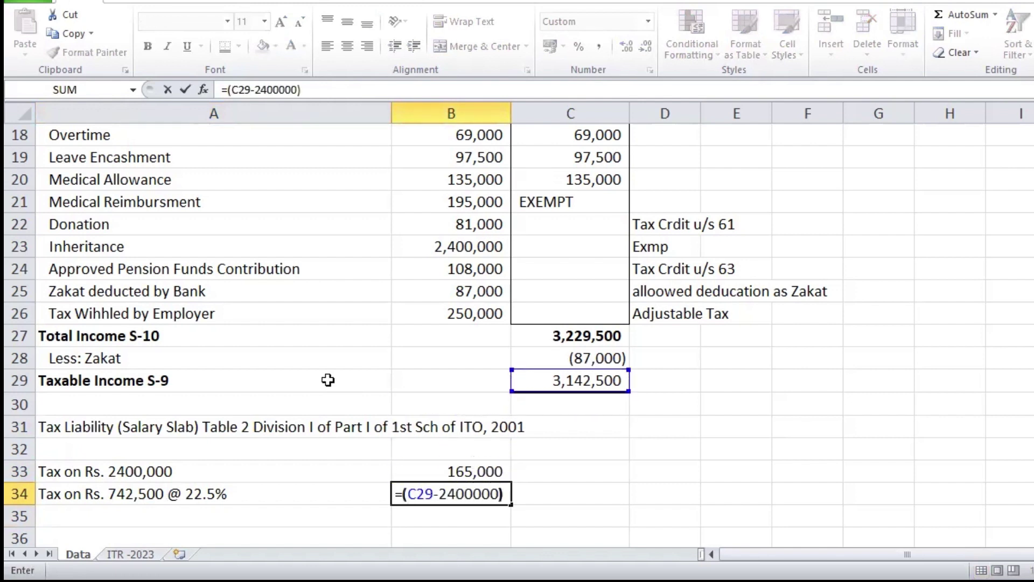
type("*22.5")
key("Return")
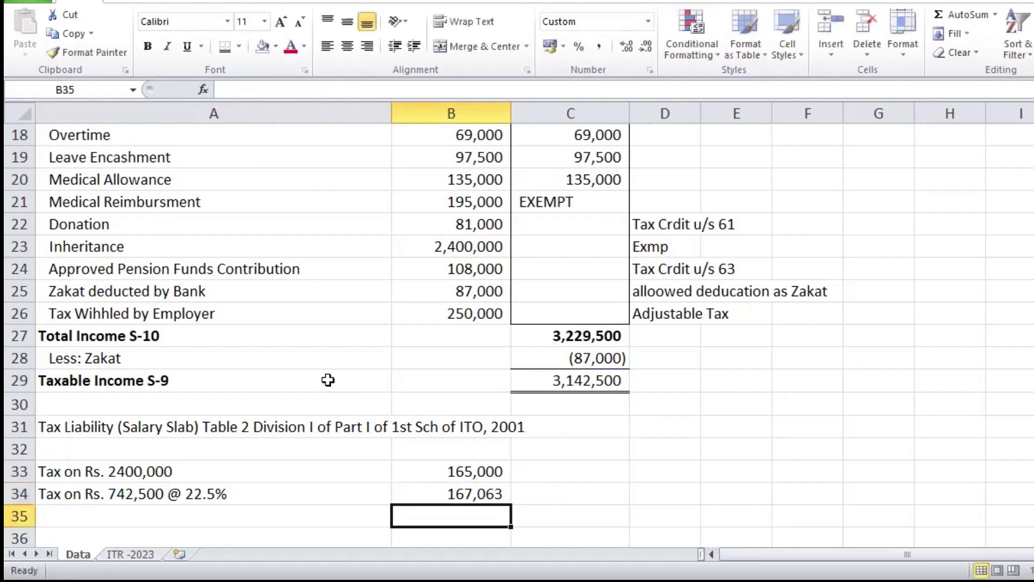
Total the two slab tax amounts in C34 with =SUM(B33:B34) and make the result bold
key("Up")
key("Right")
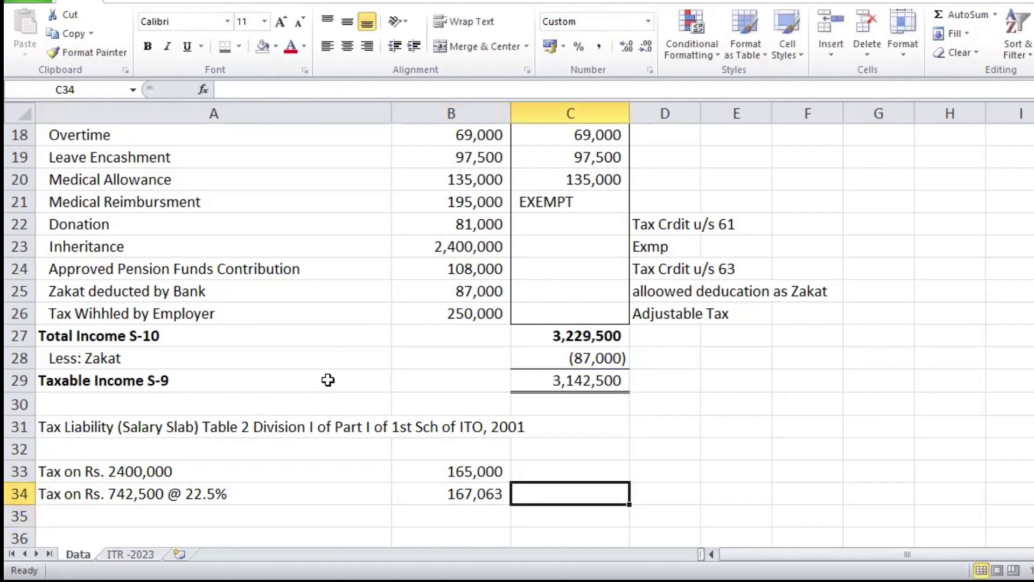
key("alt+equal")
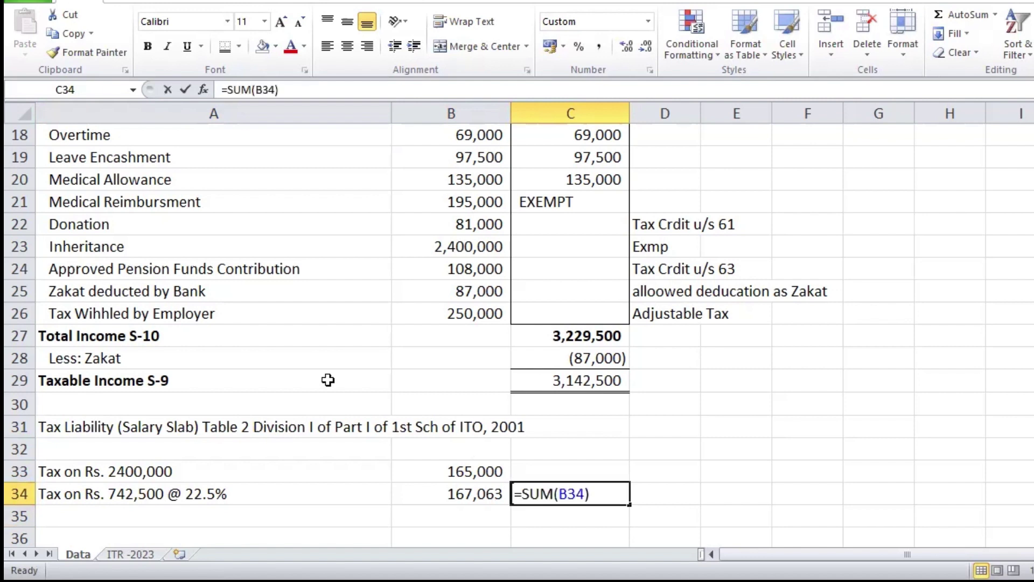
key("shift+Up")
key("Return")
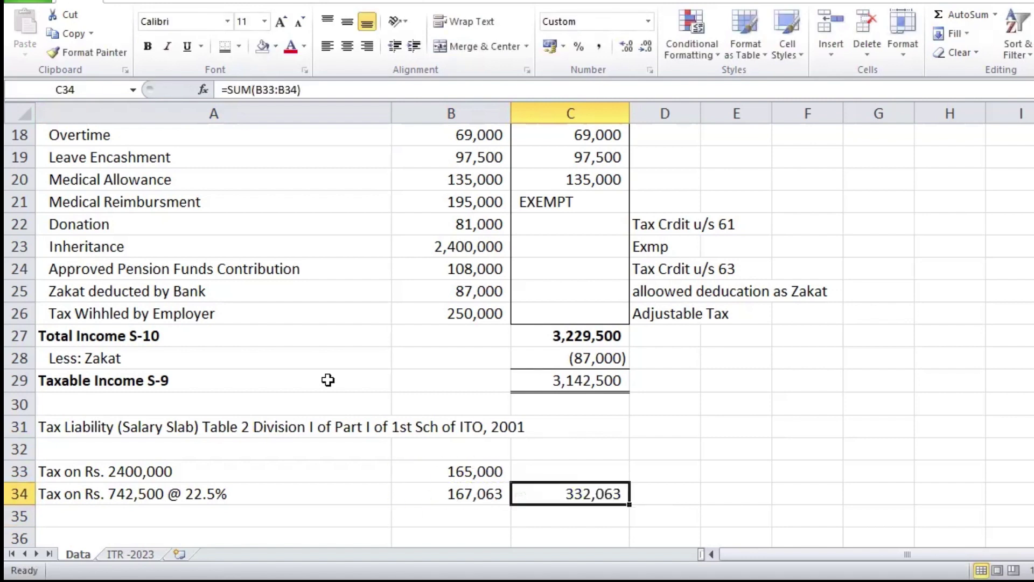
key("ctrl+b")
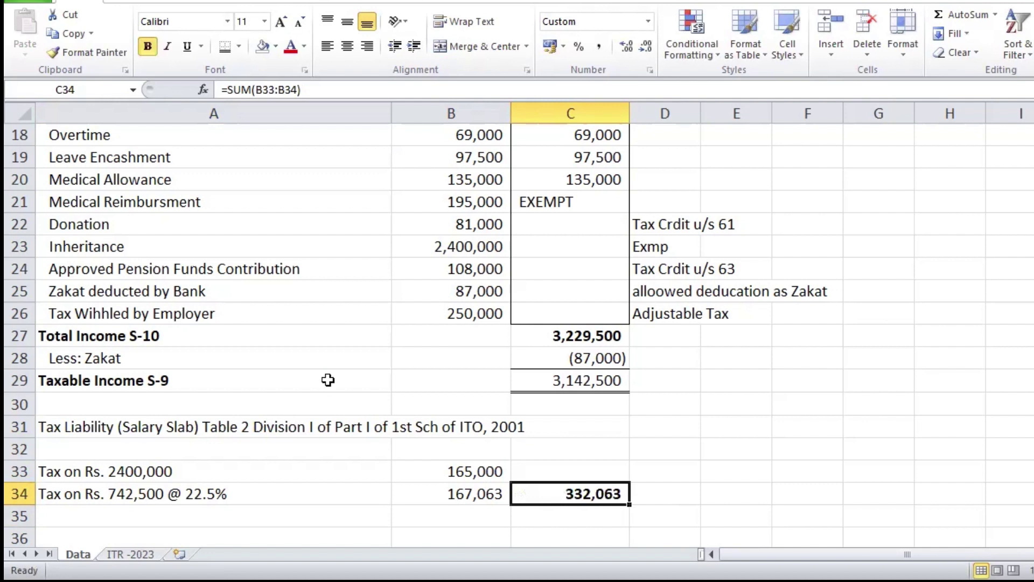
Colour the "Zakat deducted by Bank" label and amount in row 25 red
key("Down")
key("Down")
key("Down")
key("Down")
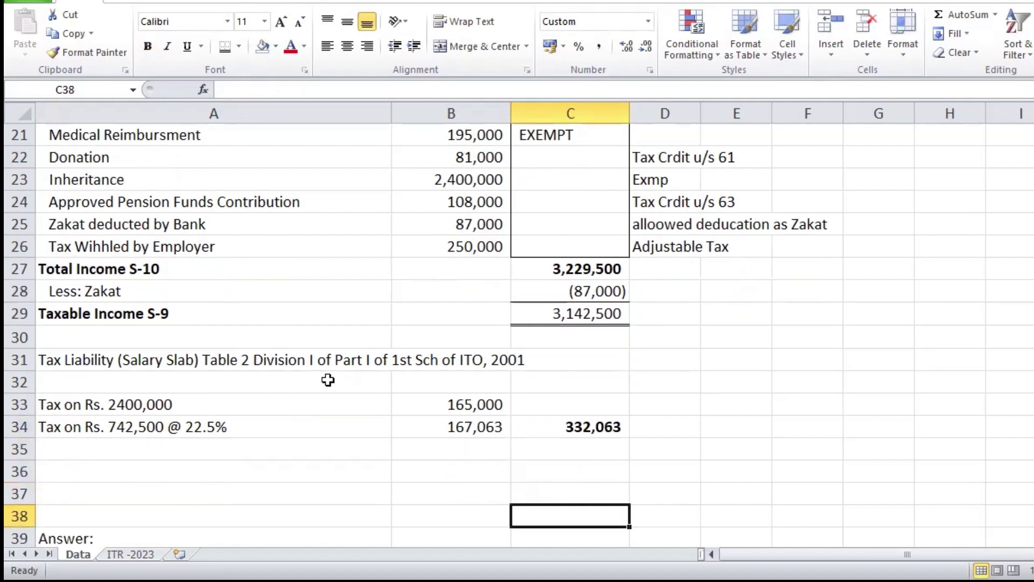
key("Left")
key("Up")
key("Up")
key("Up")
key("Up")
key("Up")
key("Up")
key("Up")
key("Up")
key("Up")
key("Up")
key("Up")
key("Up")
key("Up")
key("Up")
key("Up")
key("Down")
key("Down")
key("shift+Left")
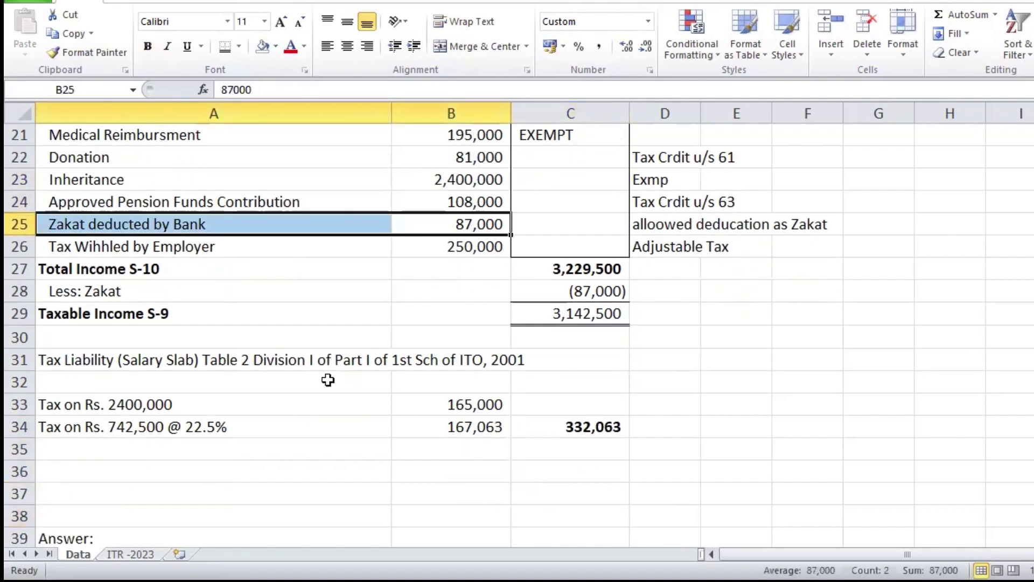
left_click(291, 46)
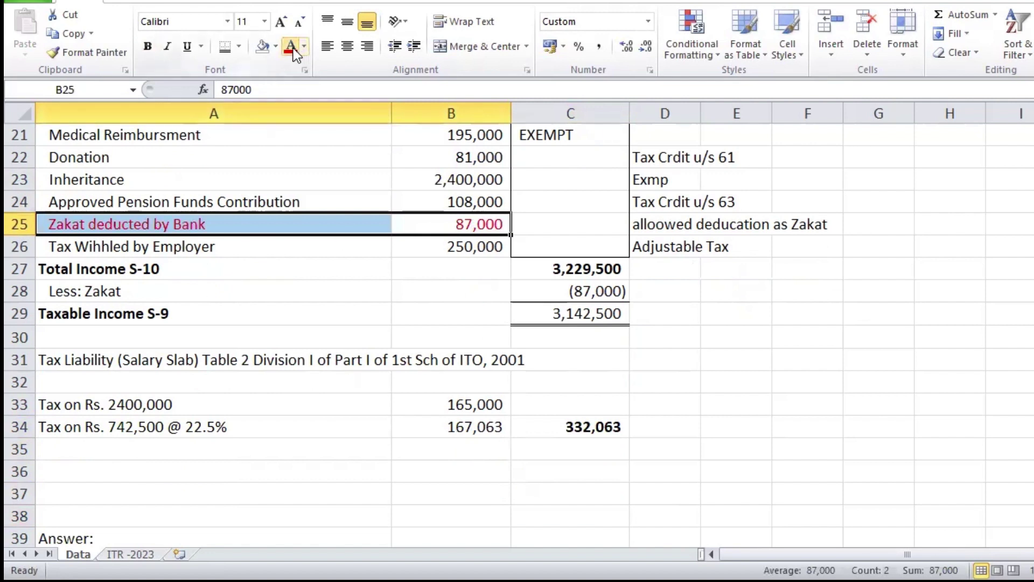
Colour the Donation entry in row 22 and the Approved Pension Funds Contribution entry in row 24 red
key("Up")
key("Up")
key("Up")
key("shift+Left")
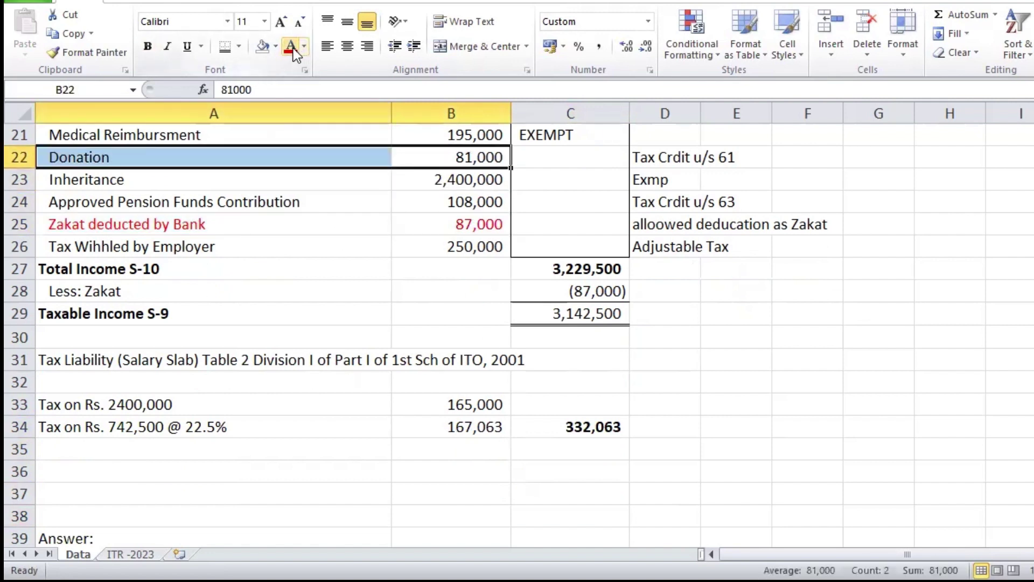
left_click(294, 47)
key("Down")
key("Down")
key("shift+Left")
left_click(293, 47)
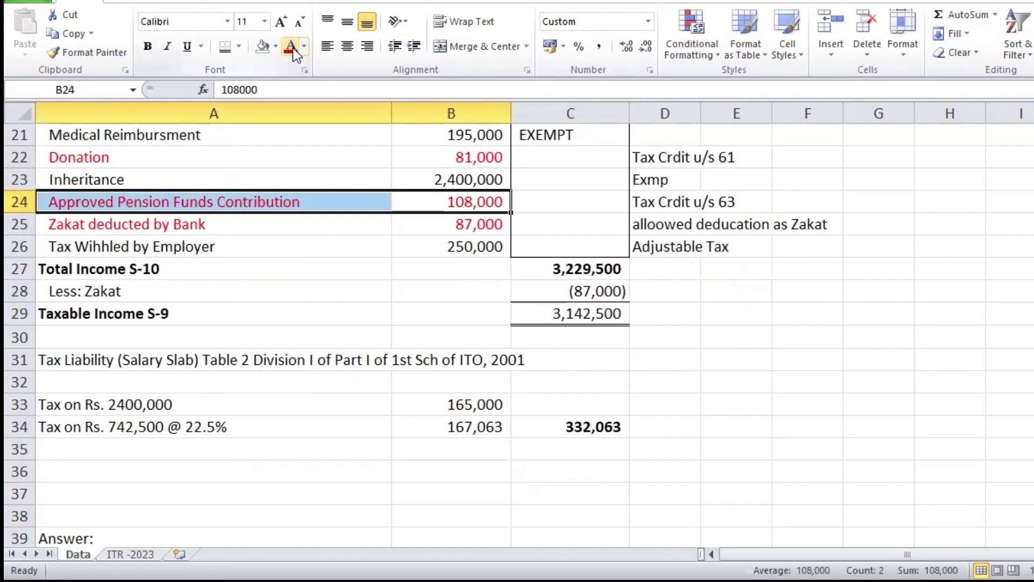
Make the Tax Liability heading in A31 bold and add a bottom border to B34
left_click(203, 357)
key("ctrl+b")
left_click(258, 399)
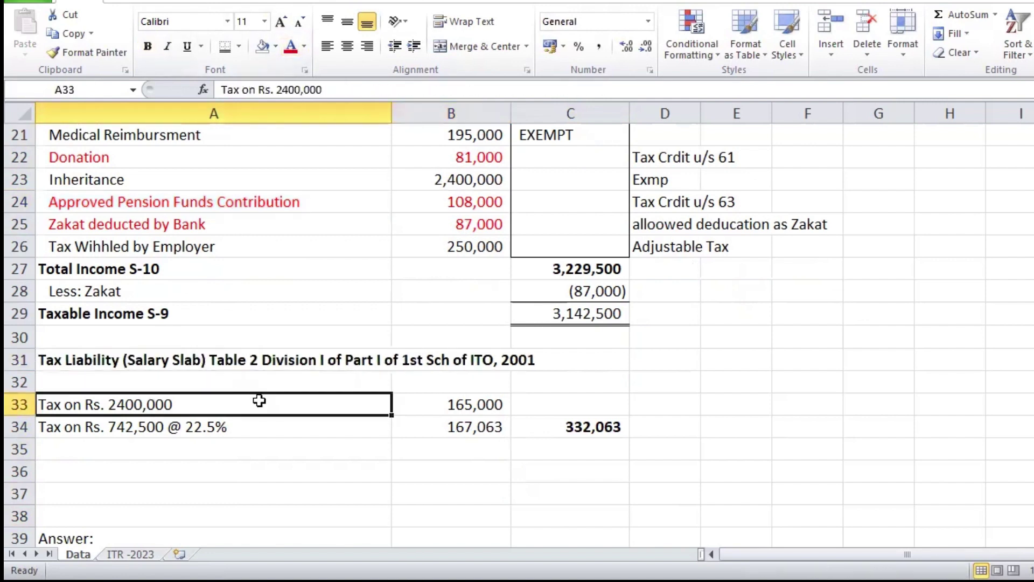
key("Down")
key("Down")
key("Up")
key("Right")
key("Right")
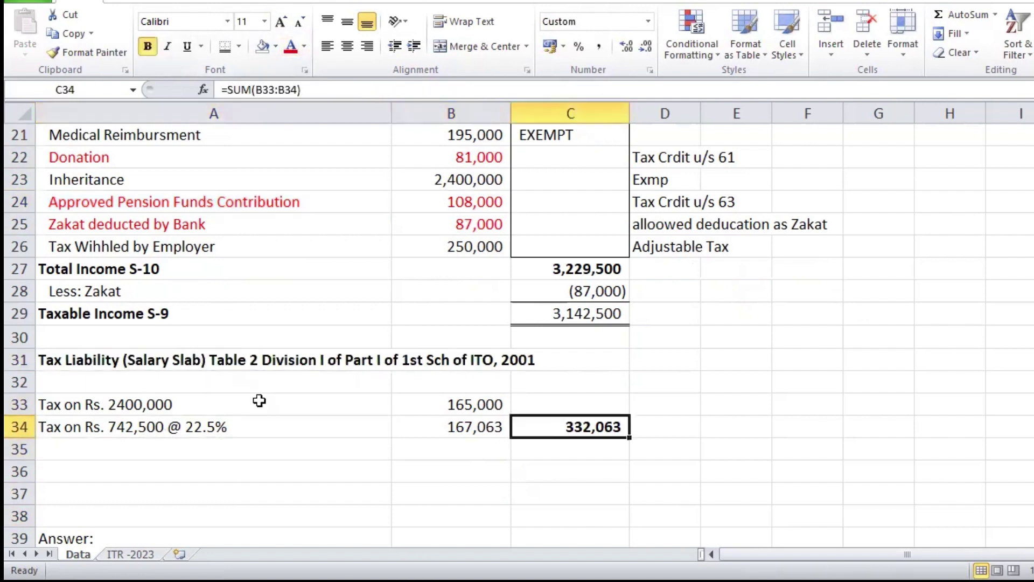
key("Left")
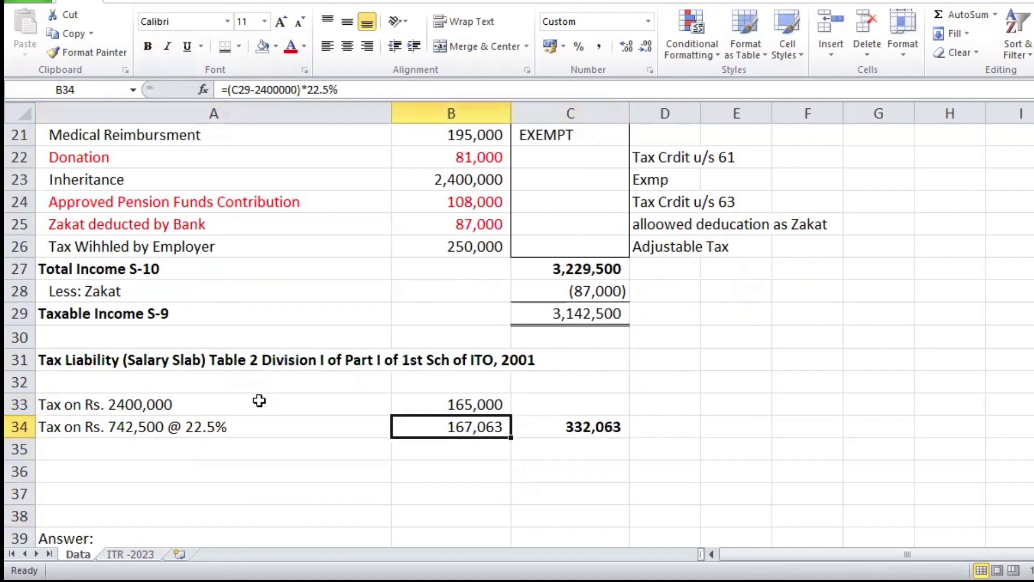
left_click(239, 48)
left_click(239, 84)
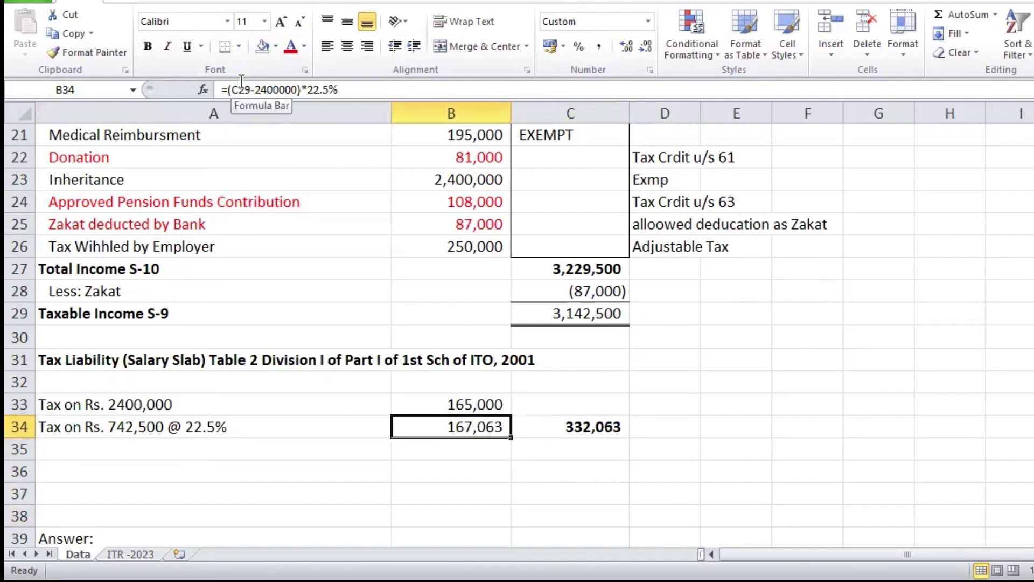
Enter the label "Average rate" in A36, leaving one blank row below the slab tax lines
key("Down")
key("Down")
key("Down")
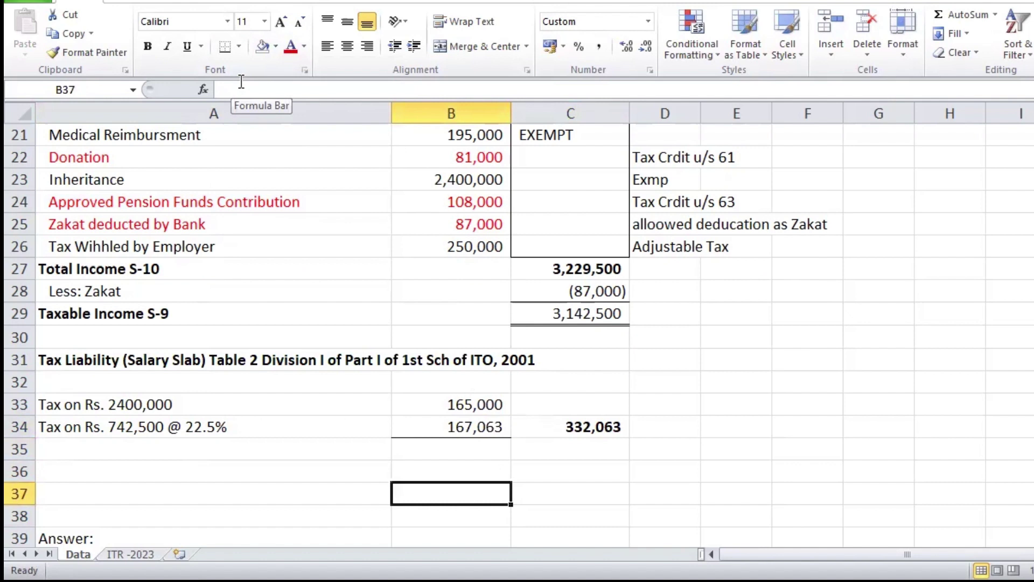
key("Up")
key("Left")
type("Avergae")
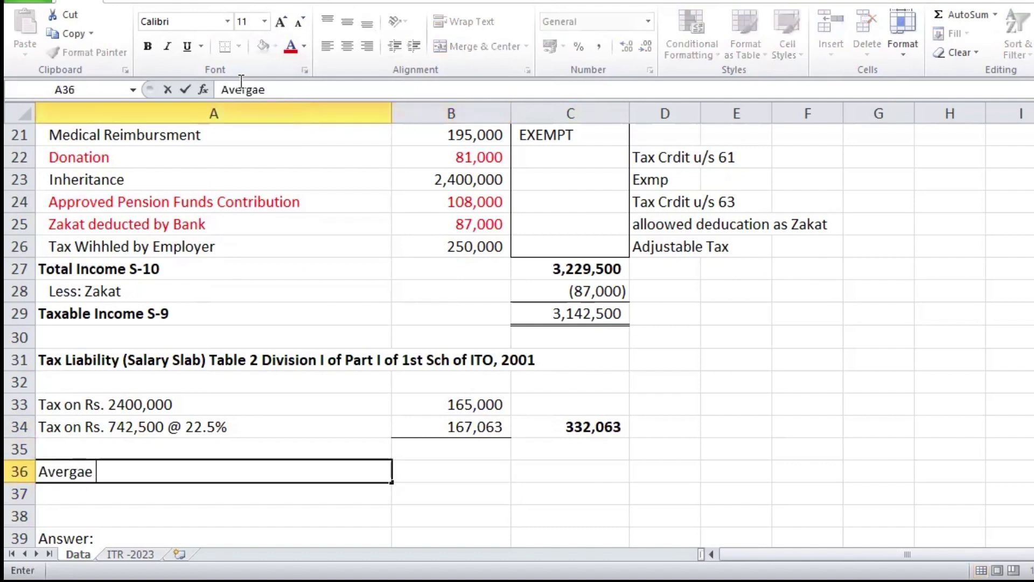
key("Escape")
type("Averag")
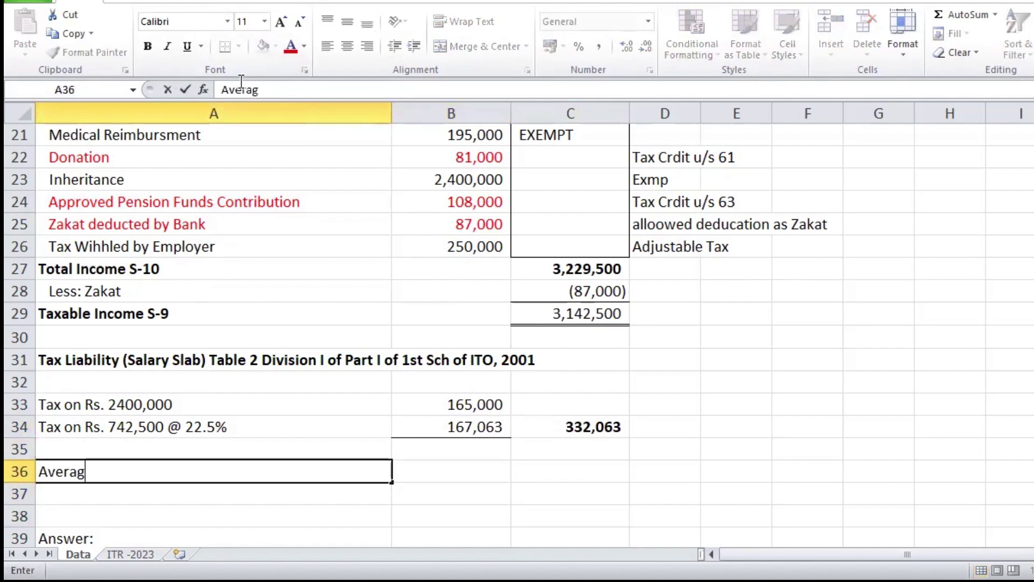
type("e rate")
Compute the average rate in C36 by dividing the total tax by the taxable income with +C34/C29
key("Right")
key("Right")
type("+")
key("Up")
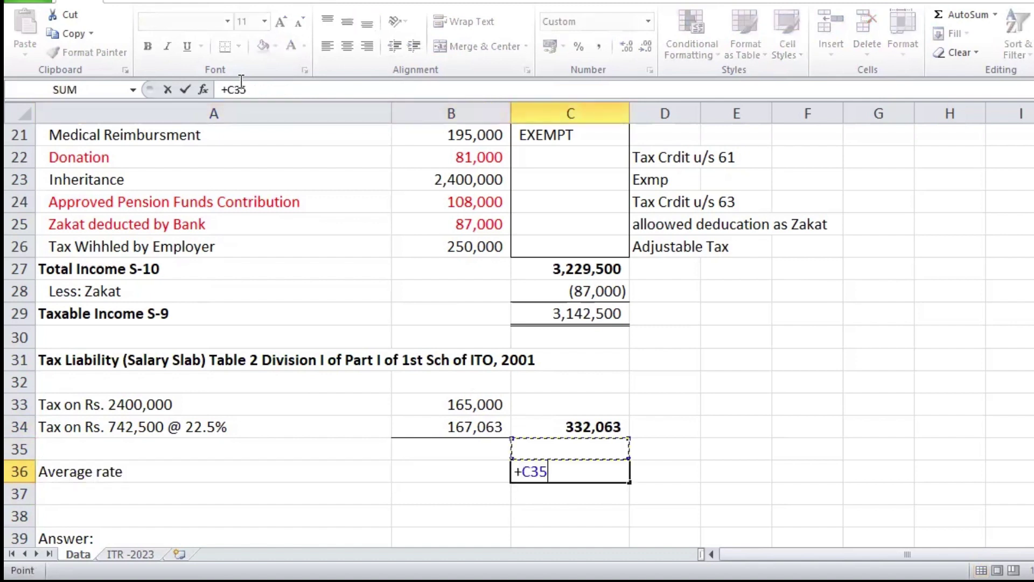
key("Up")
type("/")
key("Down")
key("Up")
key("Up")
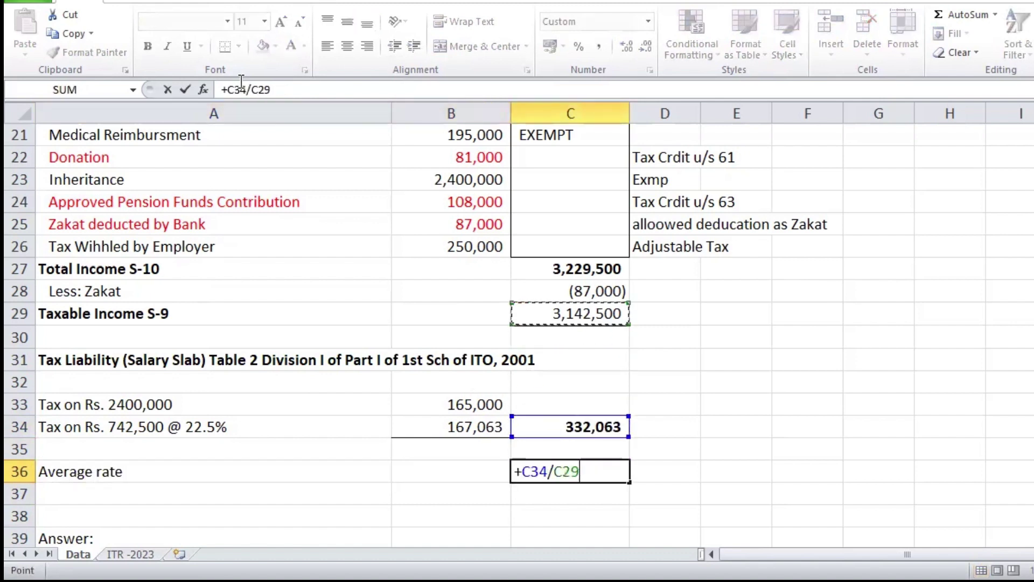
key("Return")
Format the average rate in C36 as a percentage with two decimal places
key("Left")
key("Left")
key("Down")
key("Down")
key("Up")
key("Up")
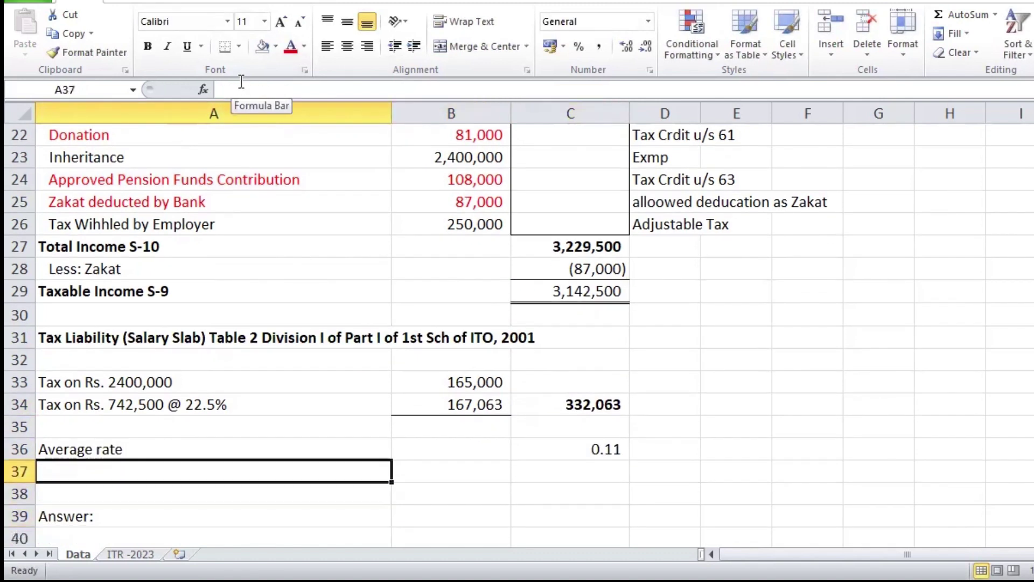
key("Up")
key("Right")
key("Right")
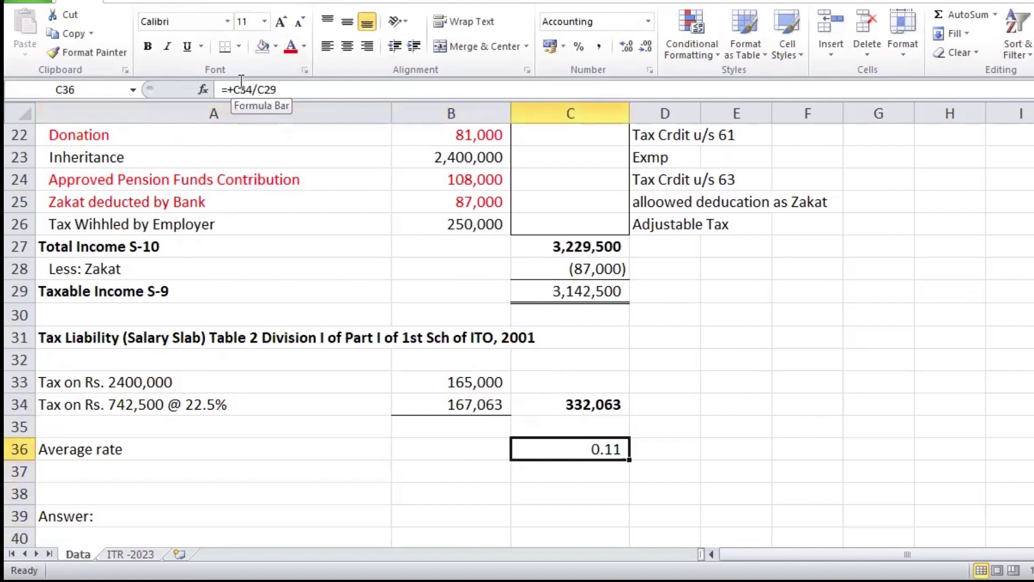
left_click(578, 49)
left_click(624, 49)
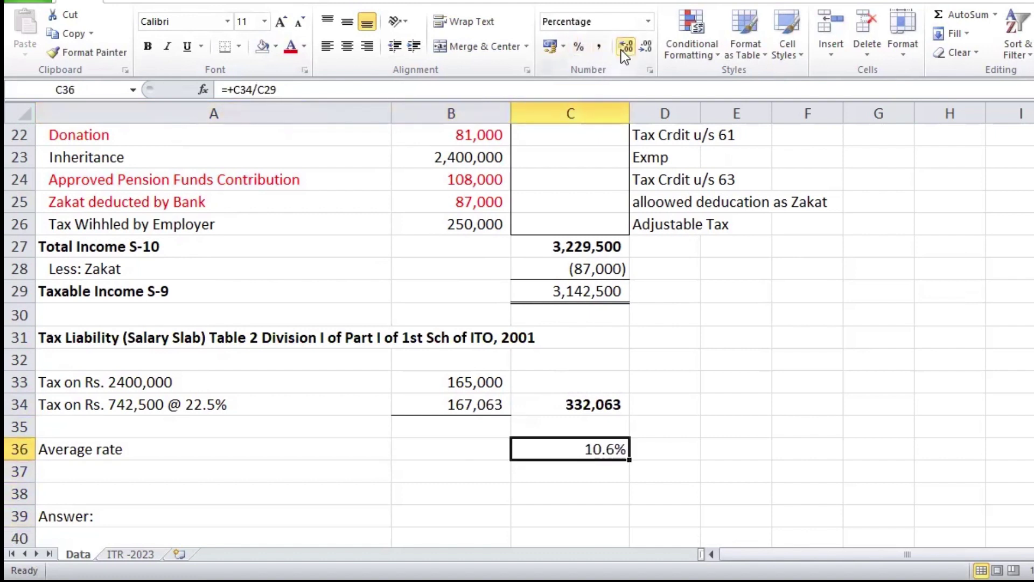
left_click(625, 48)
Enter the label "Less: Tax Credit on Donation" in A38
key("Down")
key("Down")
key("Left")
key("Left")
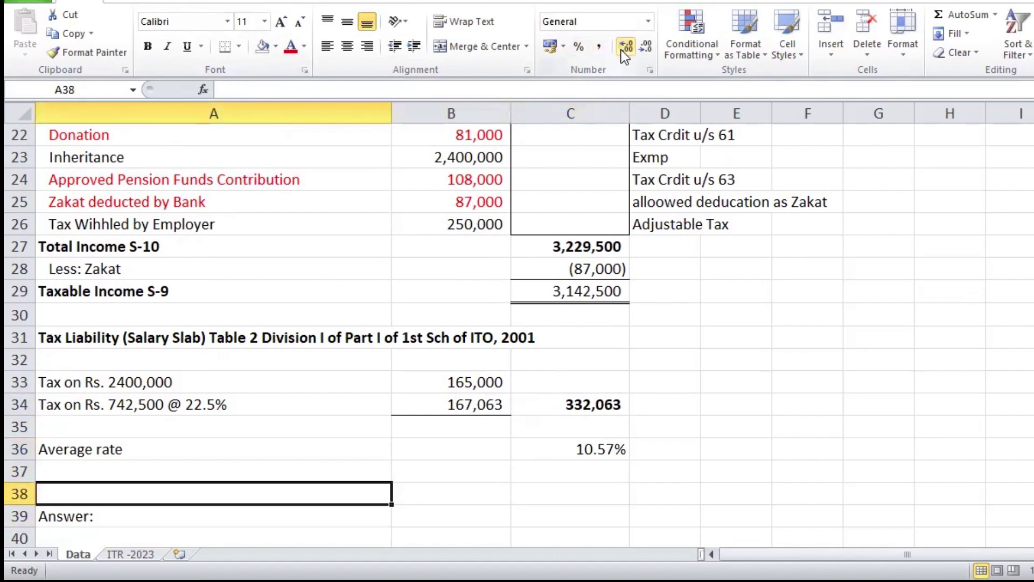
type("T")
key("BackSpace")
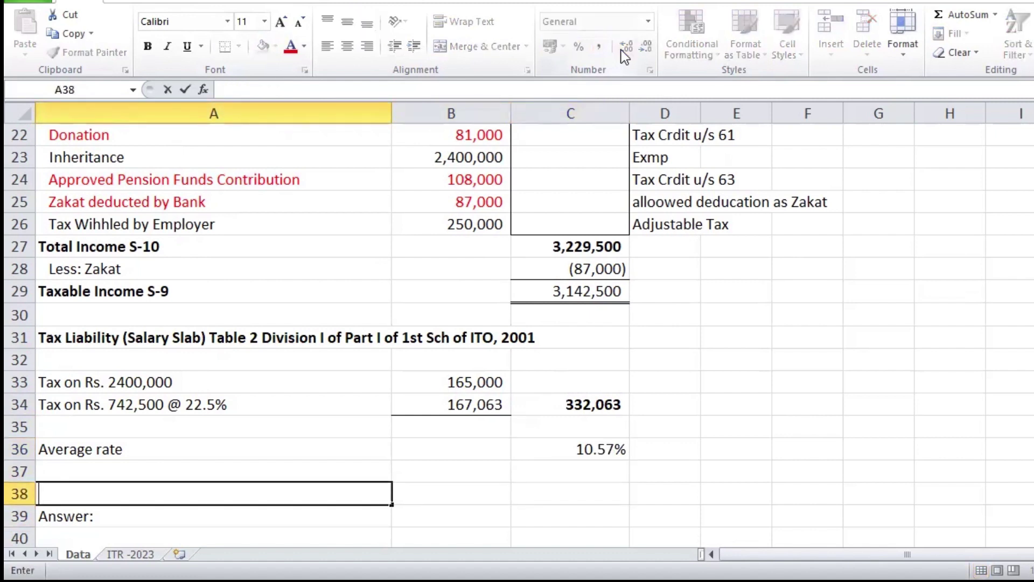
type("Less:  re")
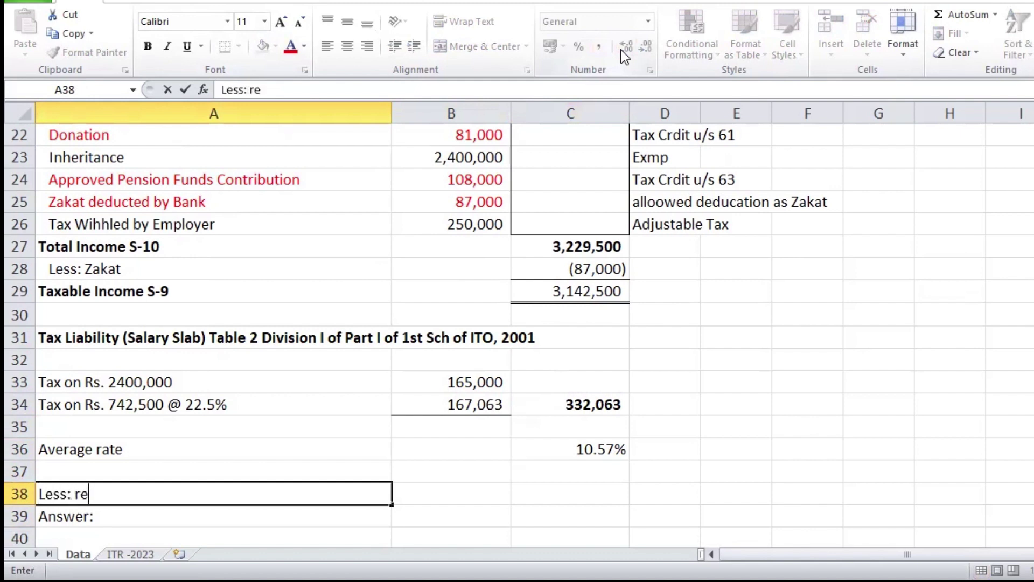
key("BackSpace")
key("BackSpace")
type("Tax Credit on Donation")
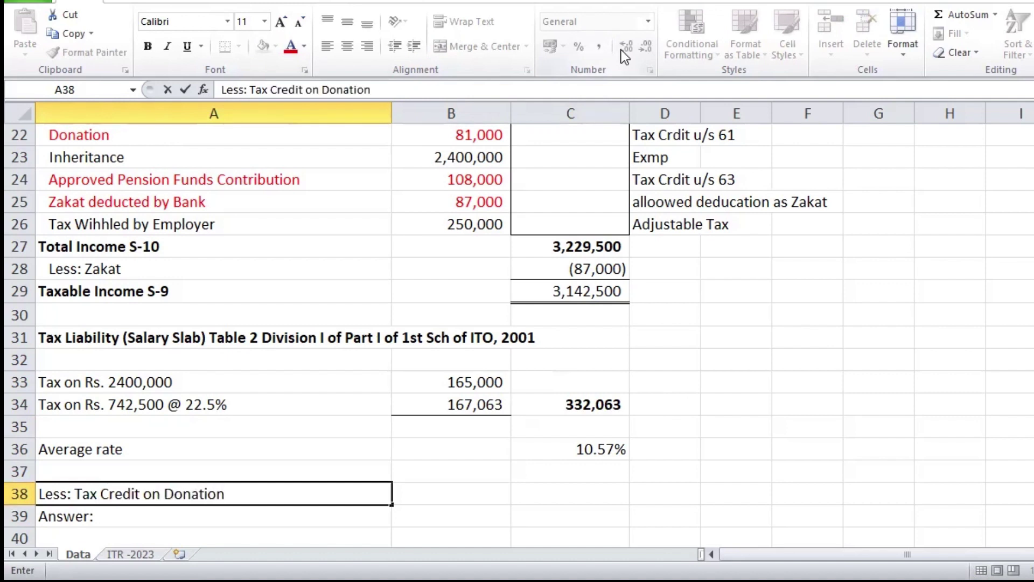
key("Tab")
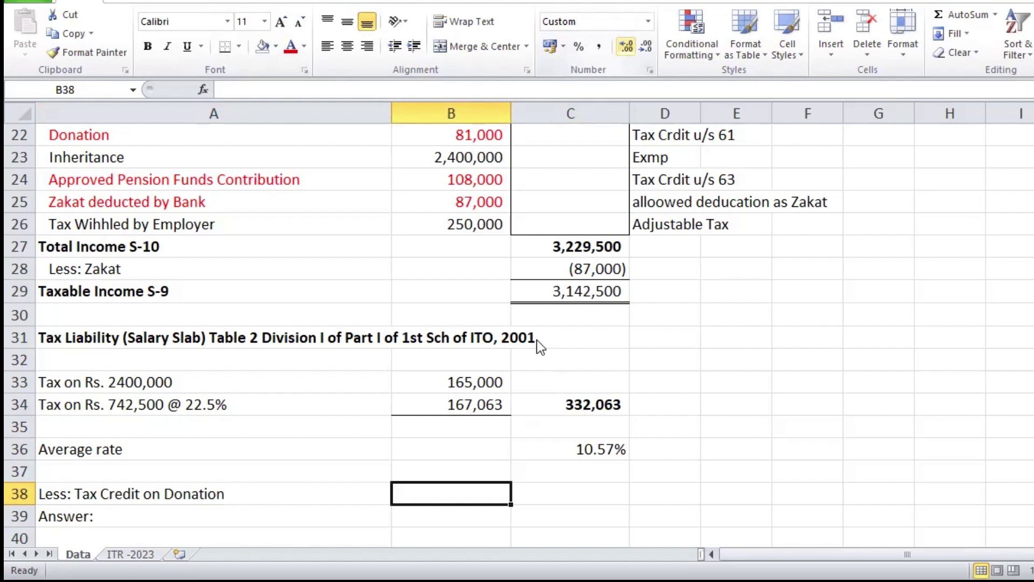
Add the section reference "S-61" to the end of the donation tax credit label in A38
key("alt+Tab")
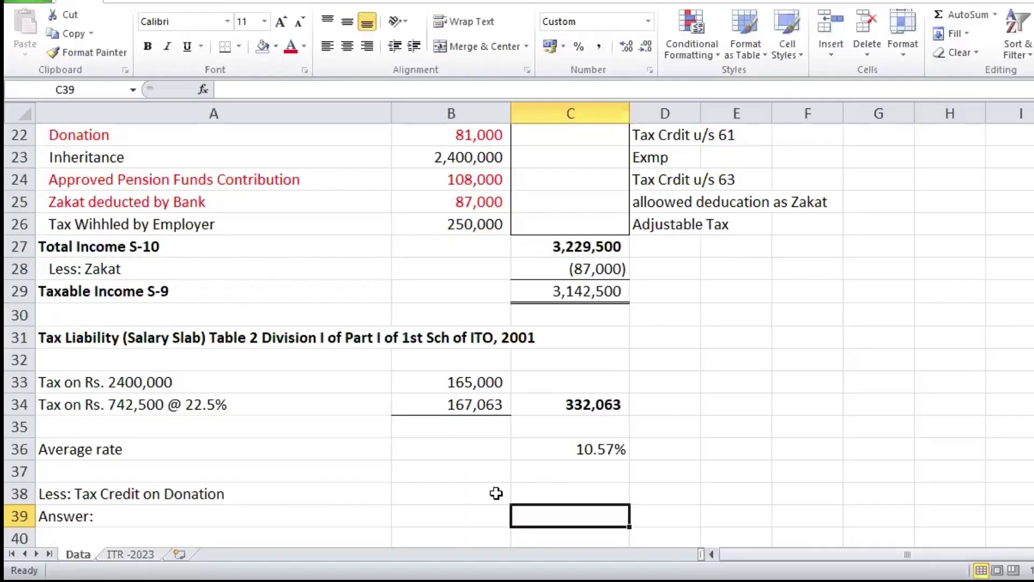
left_click(493, 494)
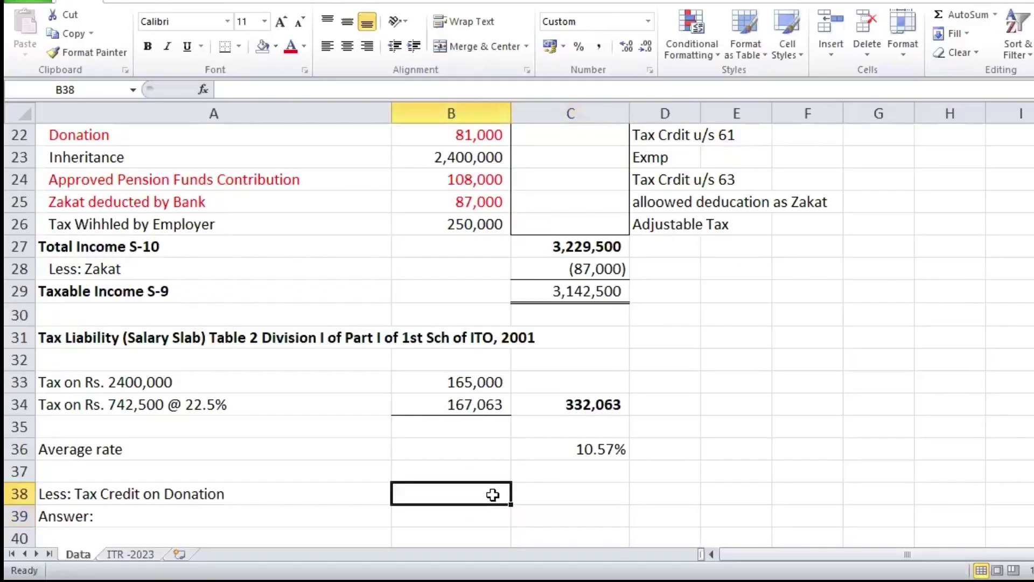
double_click(358, 488)
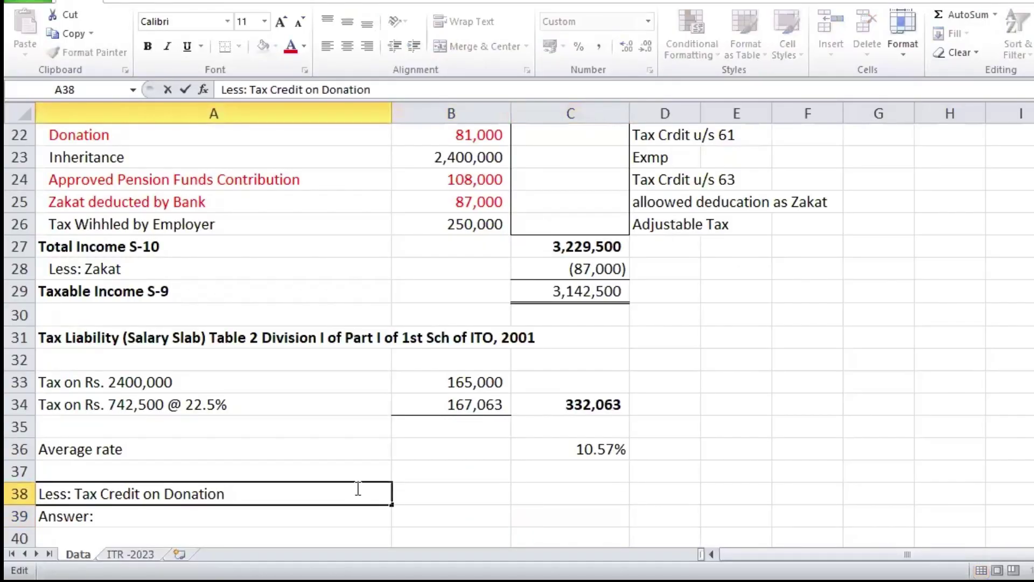
type("S-61")
key("Return")
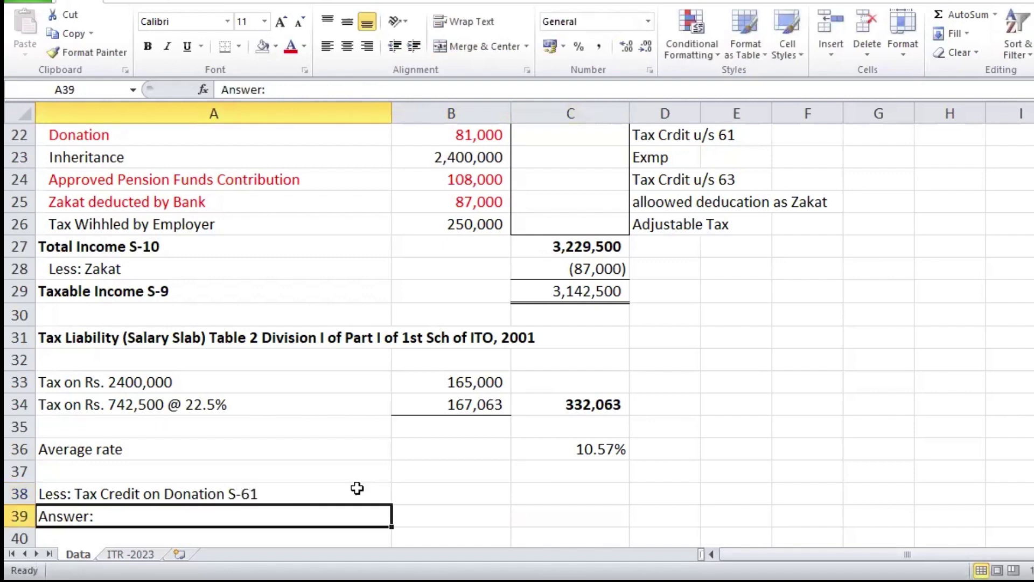
Review the Answer block below the donation credit line, covering taxable income, tax liability and tax payable with return
key("Down")
key("Up")
key("Down")
key("Down")
key("Down")
key("Down")
key("Down")
key("Down")
key("Down")
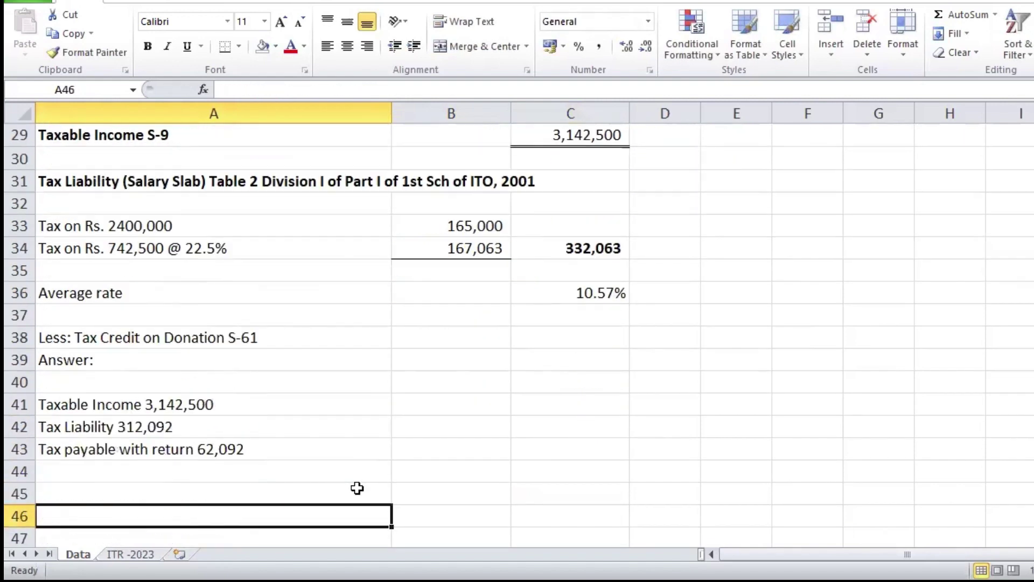
Clear the Answer block from the rows directly below the donation tax credit line
scroll(357, 488, "down", 1)
scroll(358, 488, "up", 1)
key("Up")
key("Up")
key("Up")
key("Up")
key("Up")
key("Up")
key("Up")
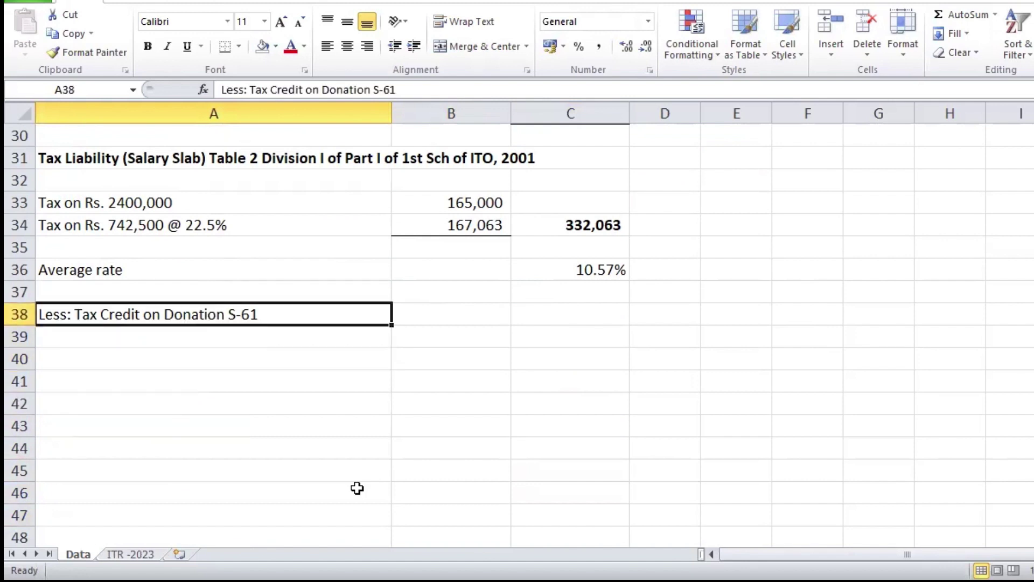
Enter the formula =-C34*C36 in C38, multiplying the tax liability by the average rate
key("Right")
key("Right")
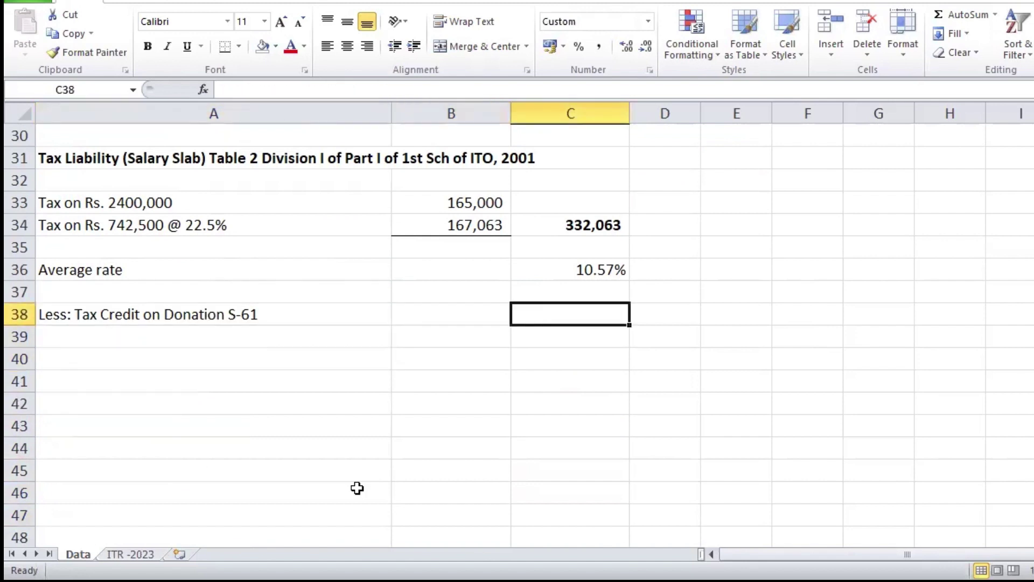
type("-")
key("Up")
key("Up")
key("Up")
key("Up")
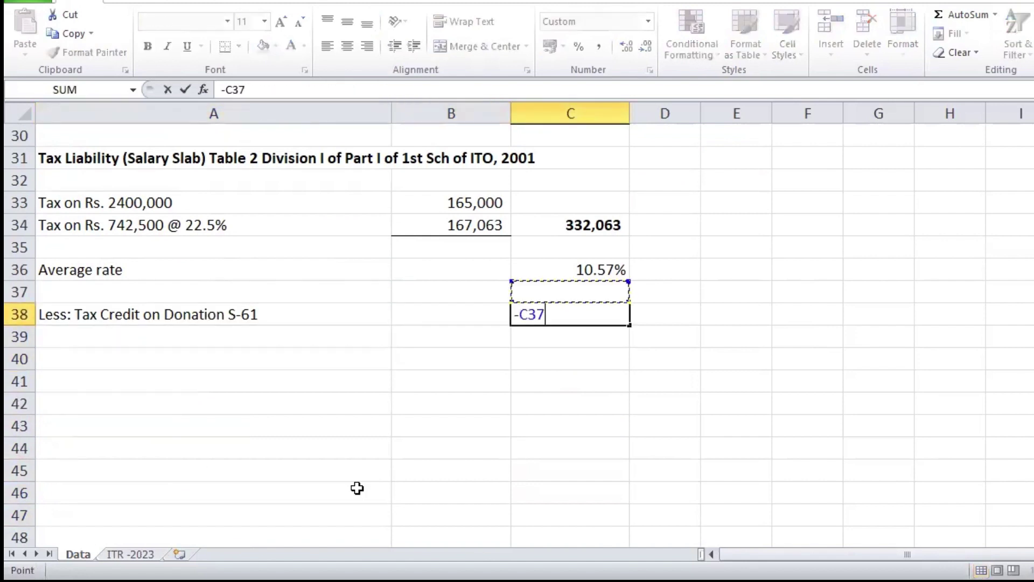
type("*")
key("Up")
key("Up")
key("Return")
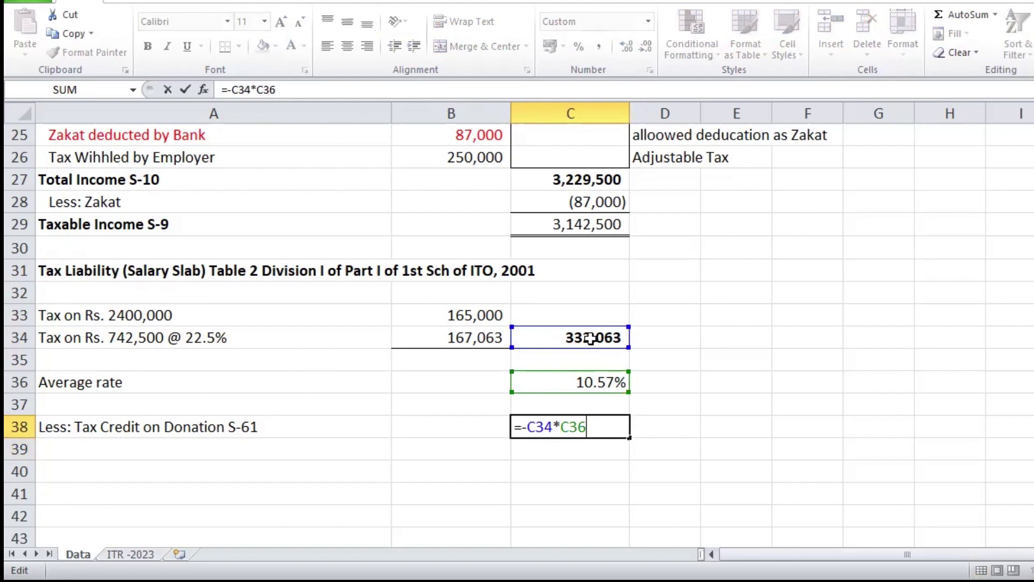
Enter the donation amount 81000 in B38 and calculate its tax credit in C38 with =-B38*C36
key("shift+Tab")
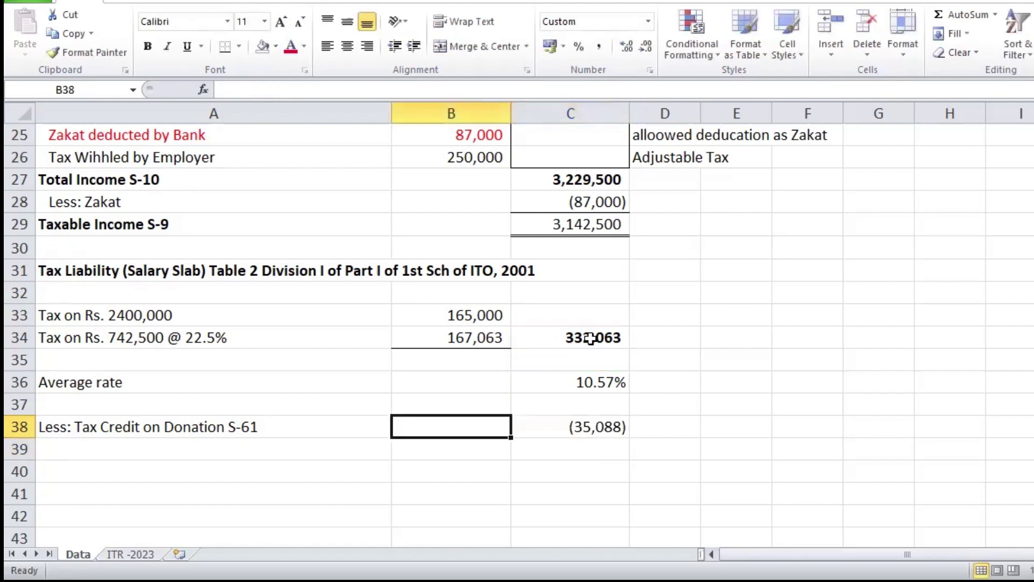
type("81000")
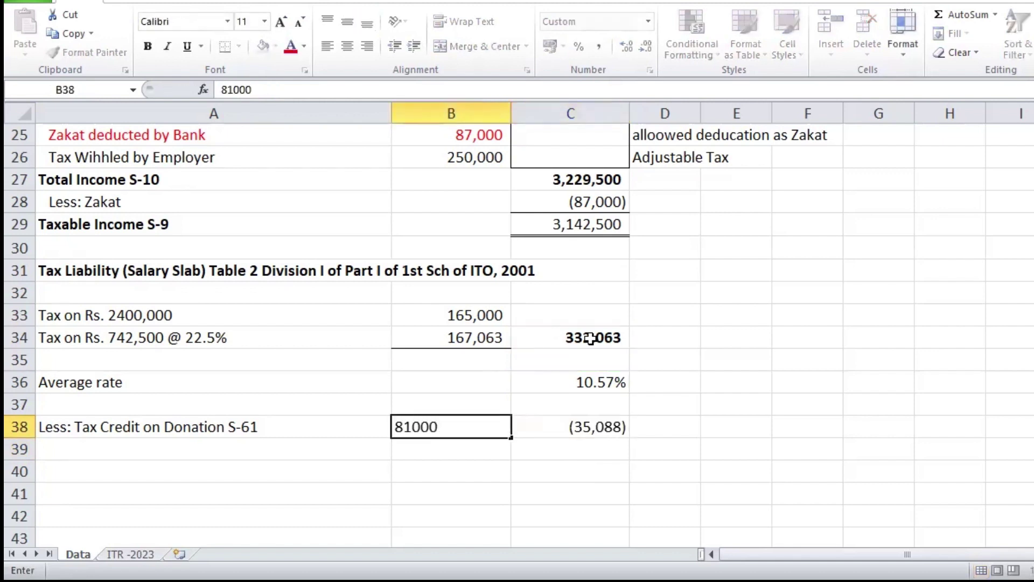
key("Tab")
type("-")
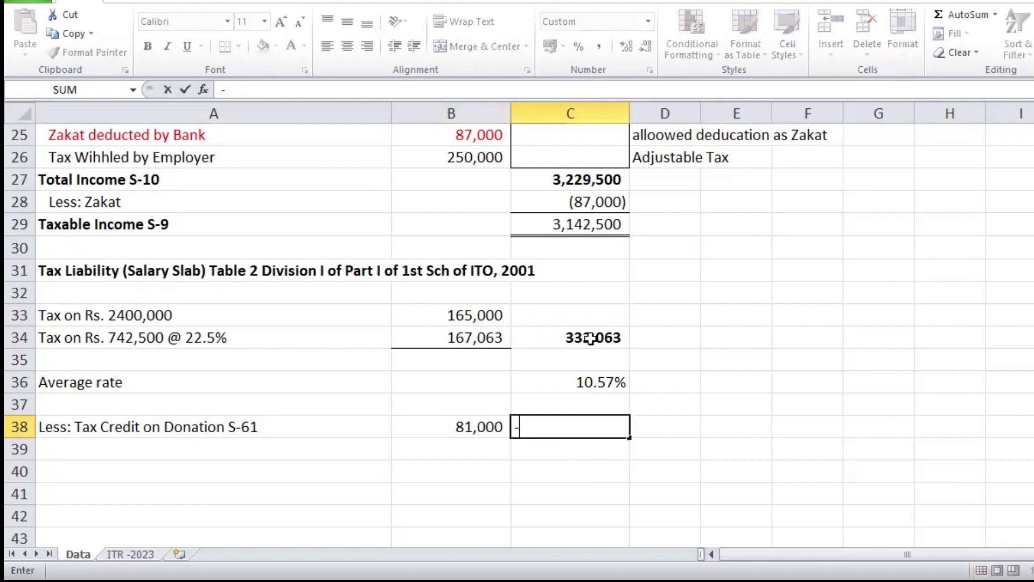
key("Left")
type("*")
key("Up")
key("Up")
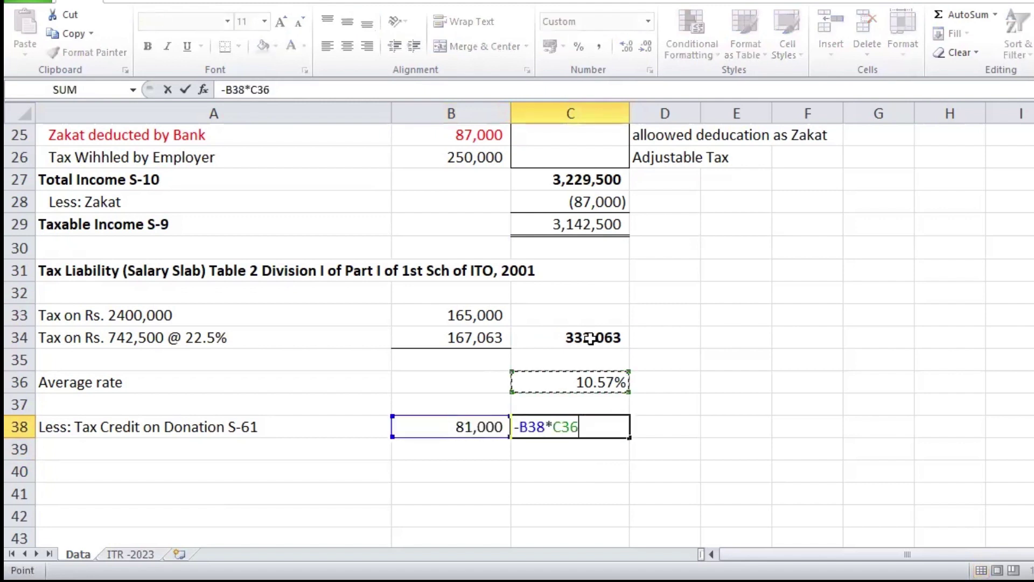
key("Return")
key("Right")
key("Up")
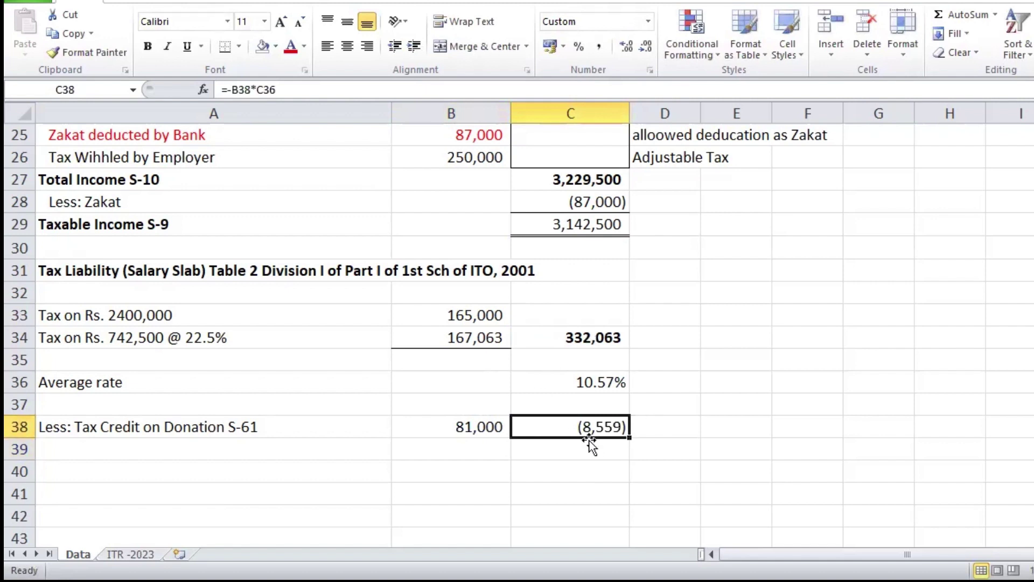
Draw a straight arrow from the donation amount in B38 to the average rate in C36
left_click(585, 381)
left_click(459, 429)
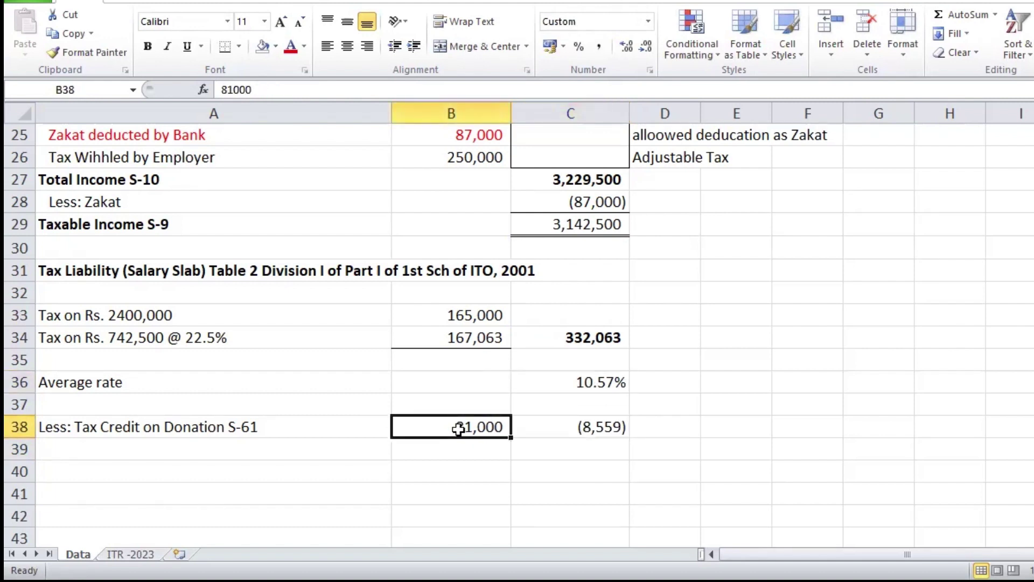
left_click(577, 384)
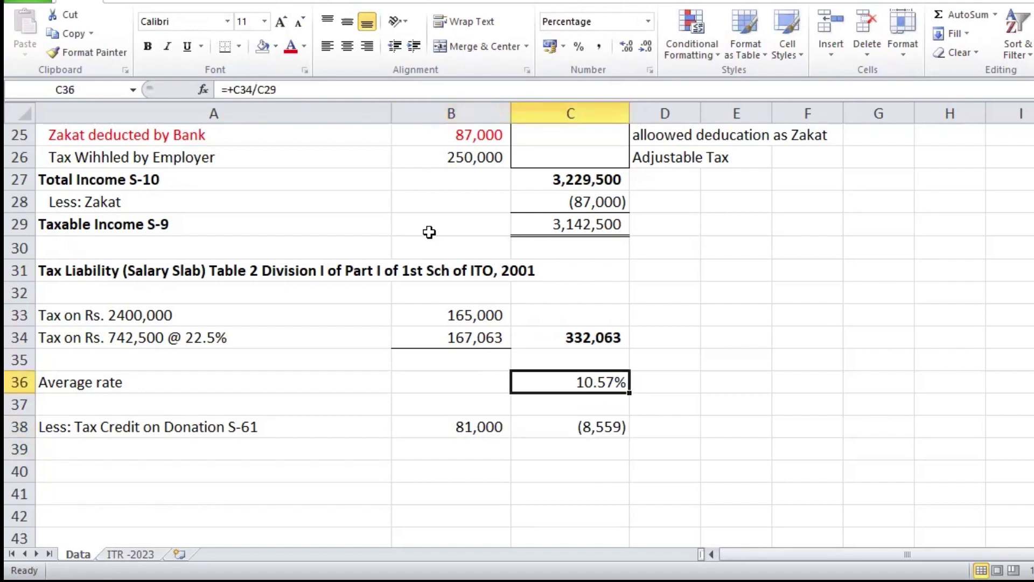
left_click(141, 3)
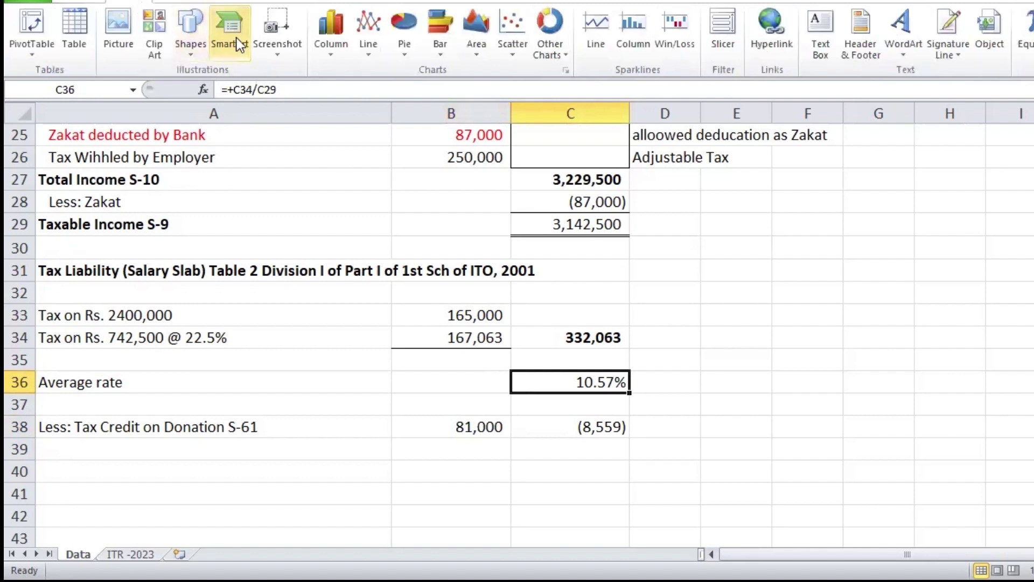
left_click(203, 56)
left_click(200, 138)
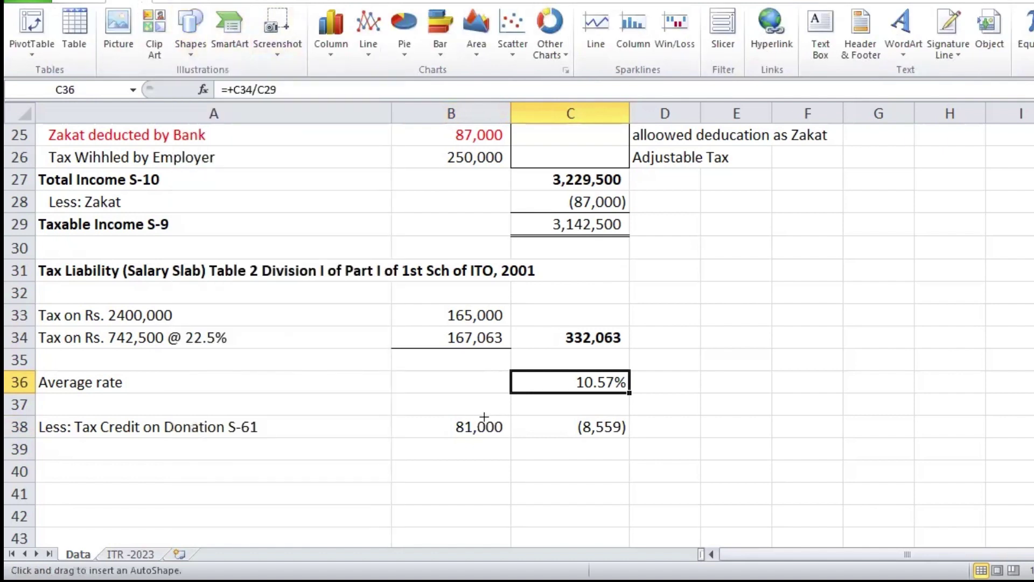
left_click_drag(480, 413, 554, 384)
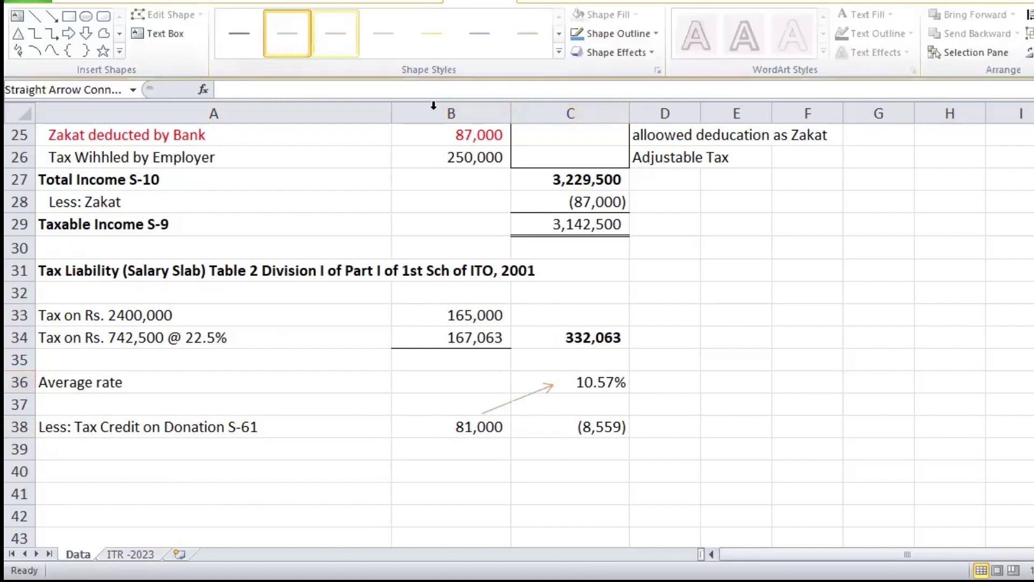
Set the arrow's outline weight to 1½ pt
left_click(596, 34)
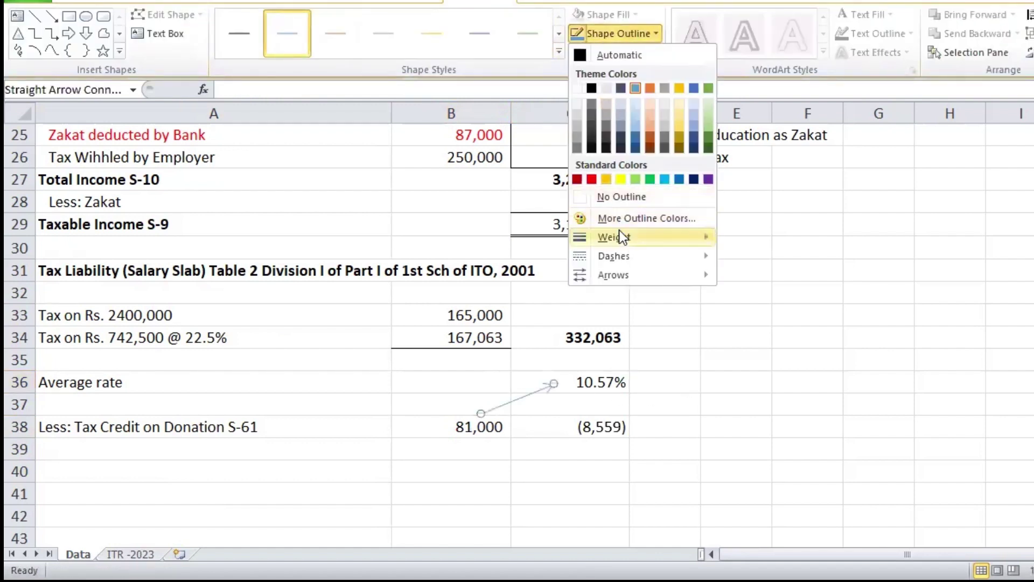
mouse_move(622, 238)
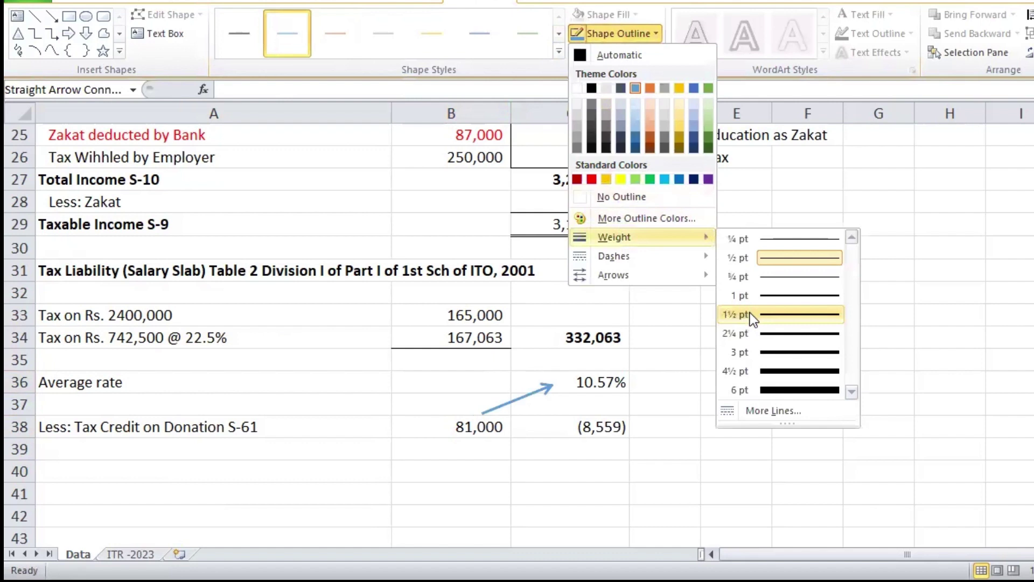
left_click(638, 466)
left_click(566, 466)
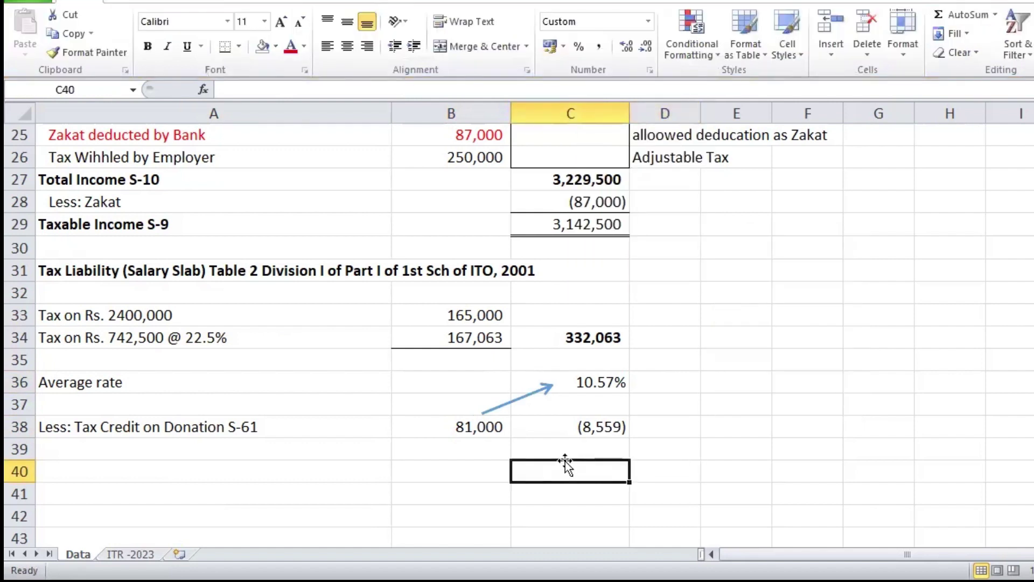
Add a bottom border beneath the donation tax credit in C38
key("Up")
key("Up")
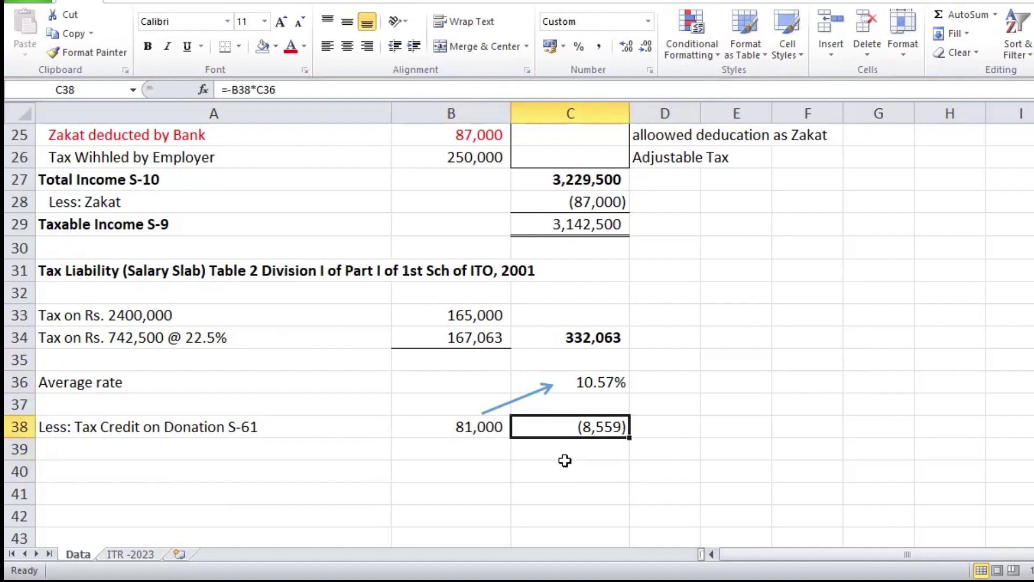
left_click(228, 46)
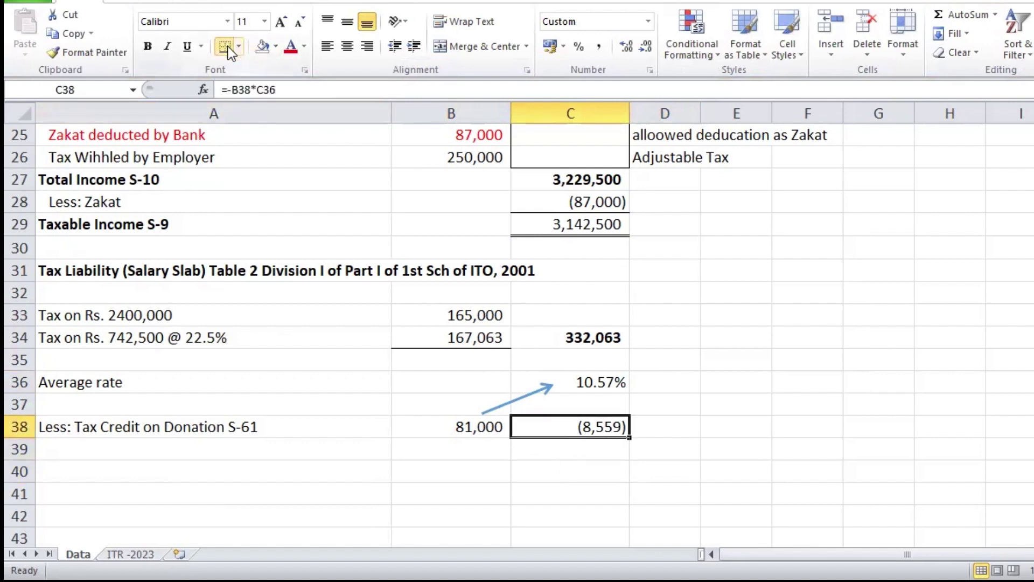
Calculate the tax after the donation credit in C39 with the formula =+C34+C38
key("Down")
type("+")
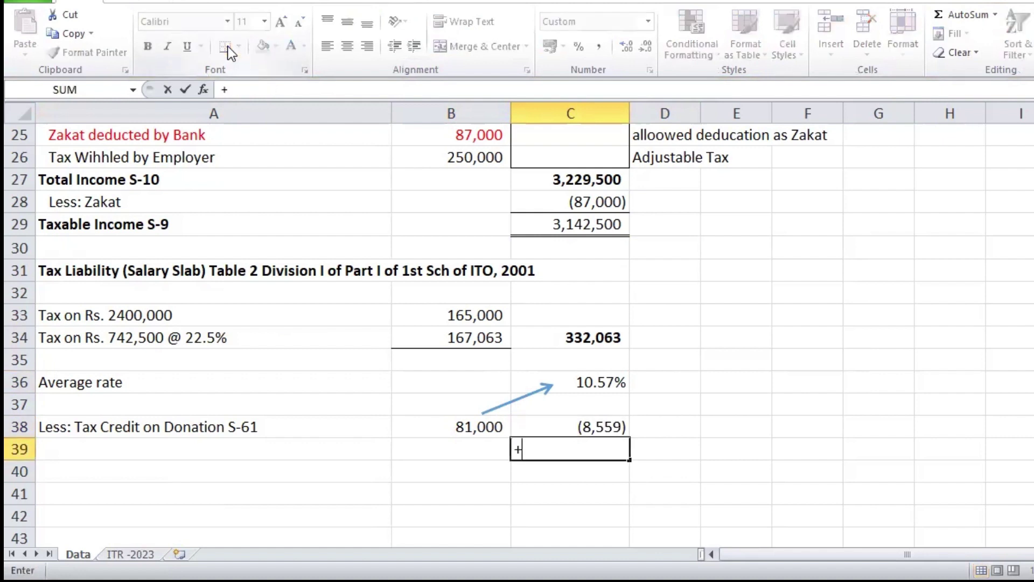
key("Up")
key("Up")
key("Up")
key("Up")
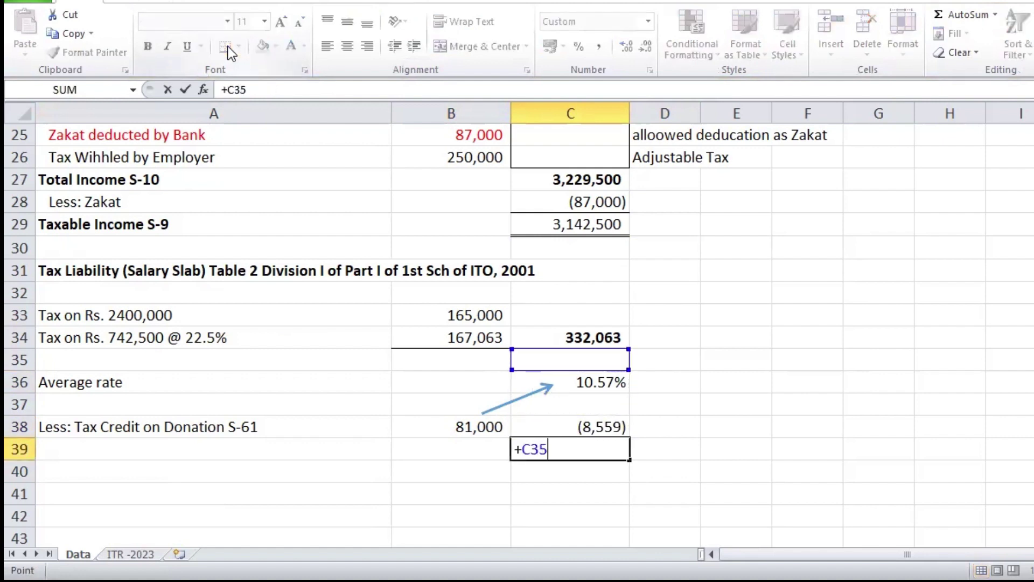
key("Up")
type("+")
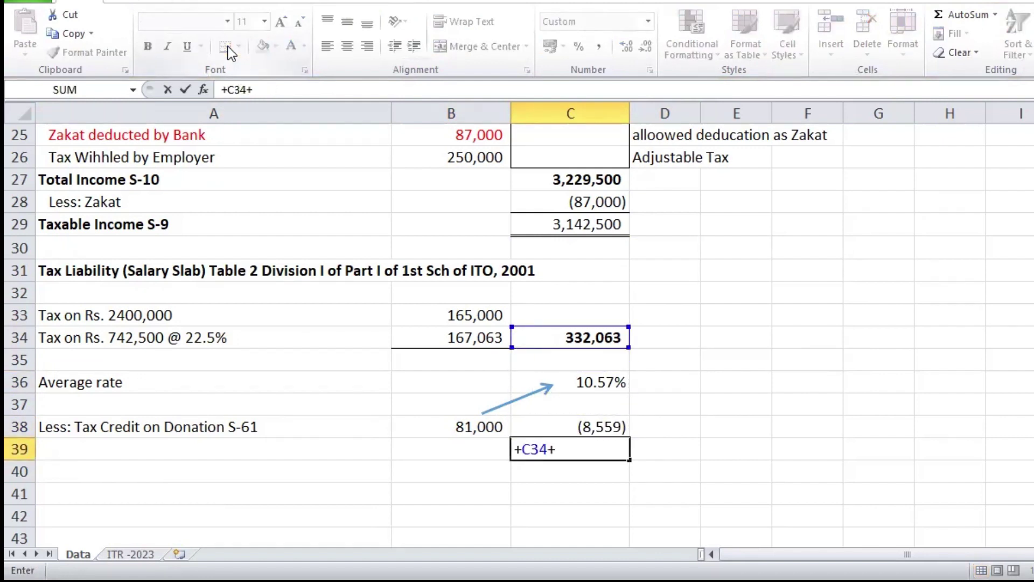
key("Up")
key("Return")
key("Up")
key("Up")
key("Up")
key("Up")
key("Up")
key("Up")
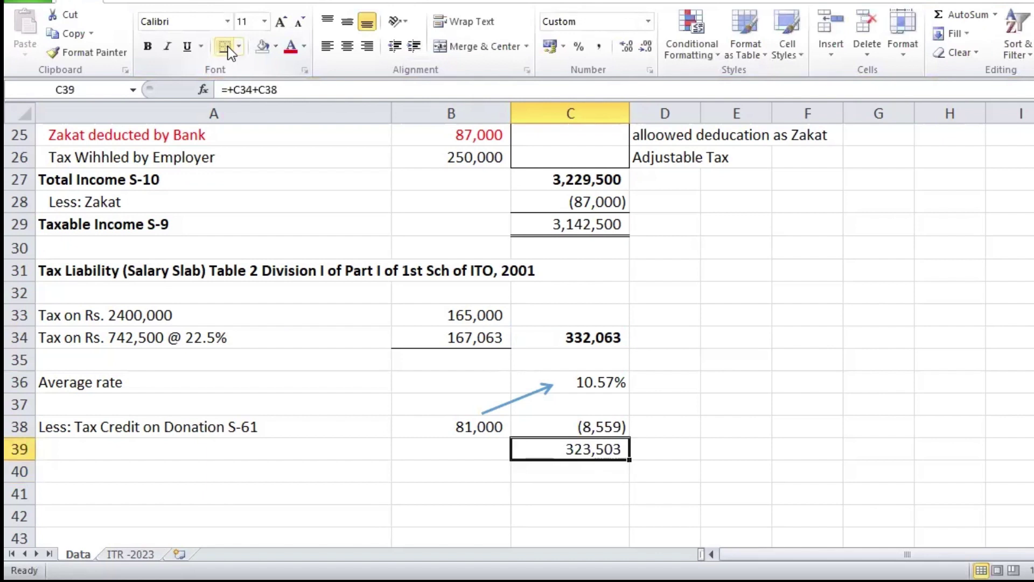
key("Down")
key("Down")
key("Down")
key("Down")
key("Down")
key("Down")
key("Down")
key("Up")
key("Up")
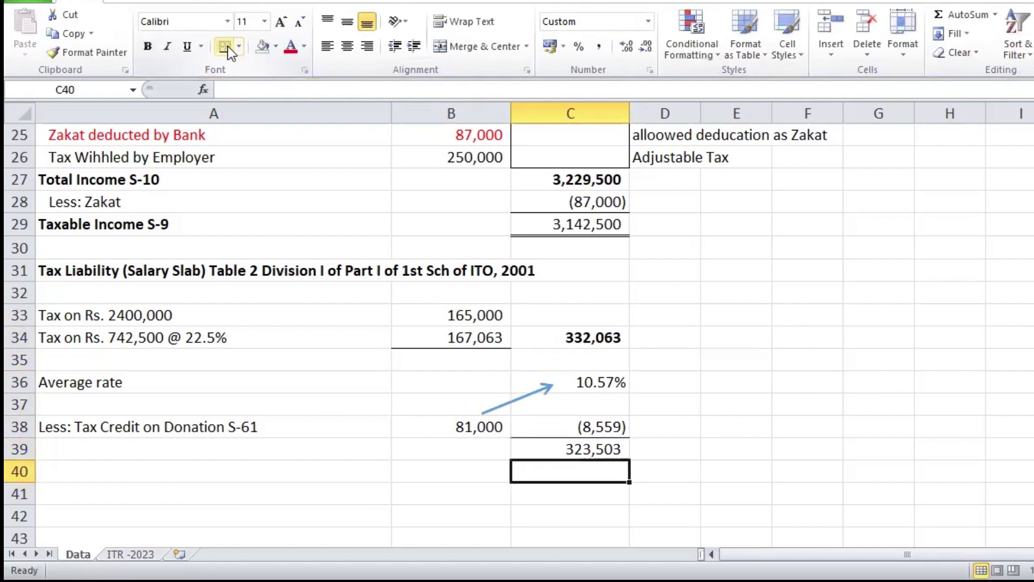
Check the Approved Pension Funds Contribution entry in row 24 for its amount and the tax credit section that applies
key("Up")
key("Up")
key("Up")
key("Up")
key("Up")
key("Up")
key("Up")
key("Up")
key("Up")
key("Up")
key("Up")
key("Up")
key("Up")
key("Up")
key("Up")
key("Up")
key("Left")
key("Down")
key("Left")
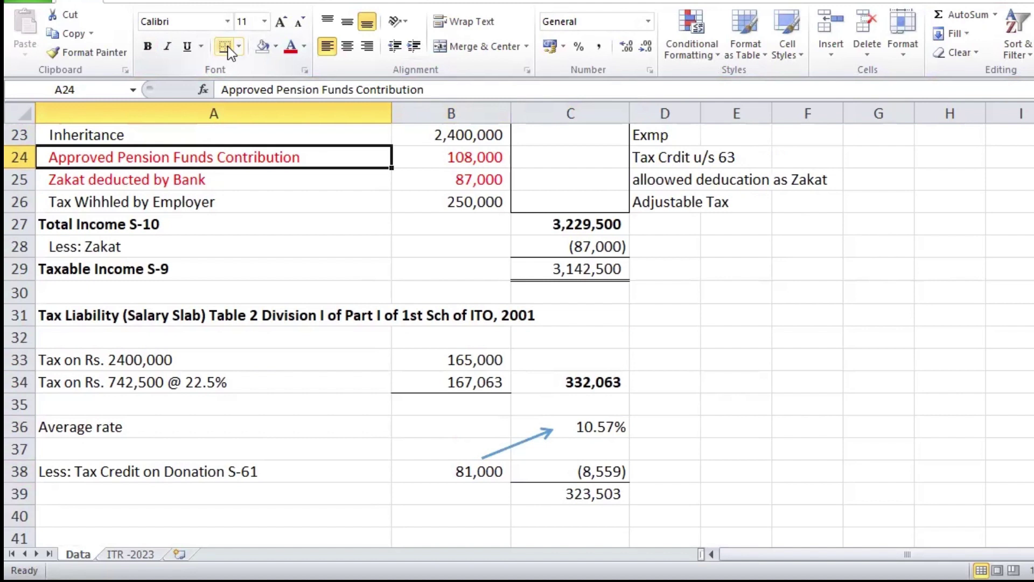
key("Down")
key("Down")
key("Down")
key("Down")
key("Down")
key("Down")
key("Down")
key("Down")
key("Down")
key("Down")
key("Down")
key("Down")
key("Down")
key("Down")
key("Down")
key("Down")
key("Down")
key("Up")
key("Up")
key("Up")
key("Up")
key("Up")
key("Up")
key("Up")
key("Up")
key("Up")
key("Up")
key("Up")
key("Up")
key("Up")
key("Up")
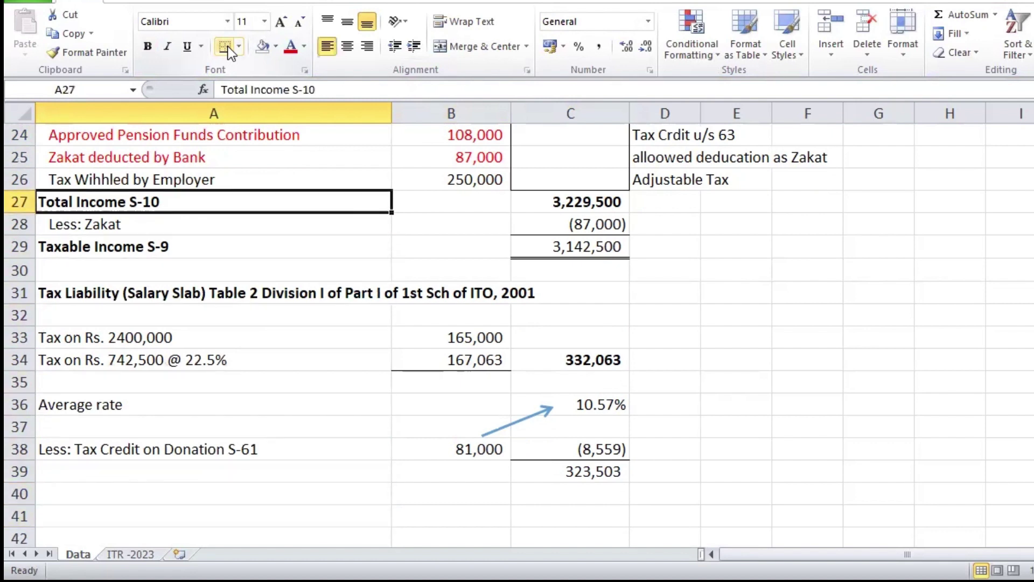
key("Up")
key("Up")
key("Up")
key("Right")
Copy the donation tax credit line and its subtotal, A38:C39, to the rows starting at A40
key("Down")
key("Down")
key("Down")
key("Down")
key("Down")
key("Down")
key("Down")
key("Down")
key("Down")
key("Down")
key("Down")
key("Down")
key("Down")
key("Down")
key("Left")
key("shift+Right")
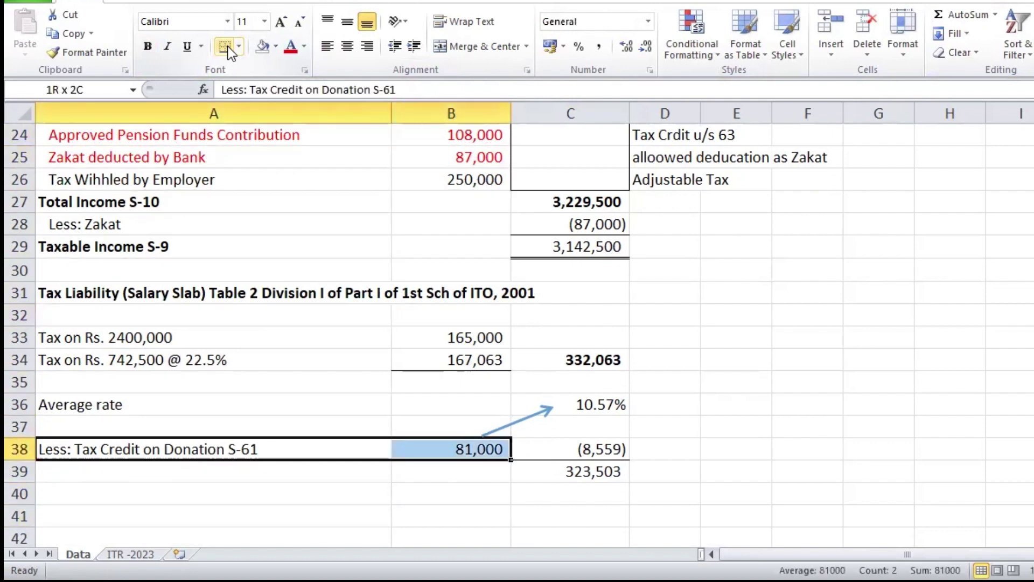
key("shift+Right")
key("ctrl+c")
key("shift+Down")
key("ctrl+c")
key("Down")
key("Down")
key("Down")
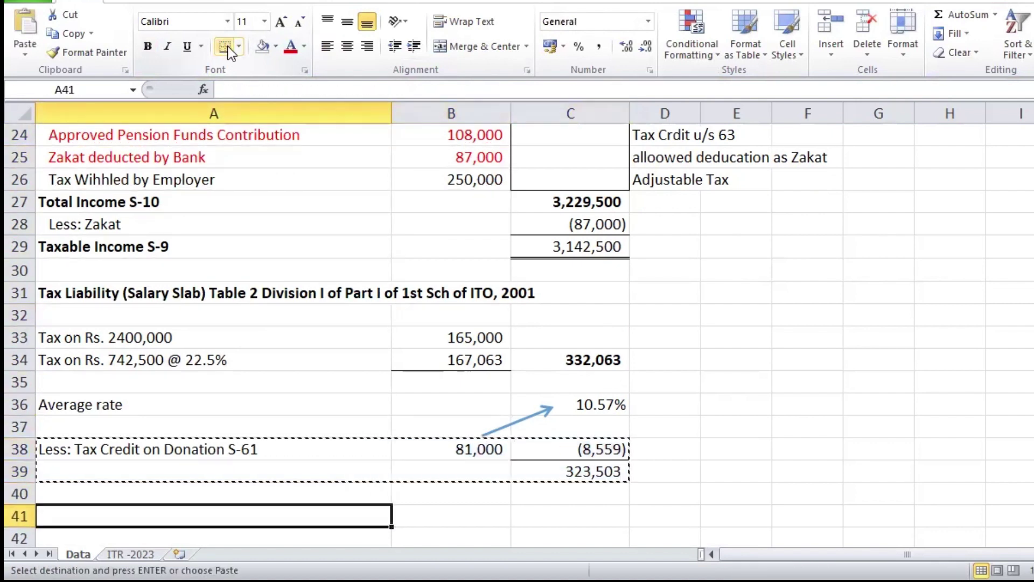
key("Up")
key("ctrl+v")
key("Escape")
key("Down")
key("Up")
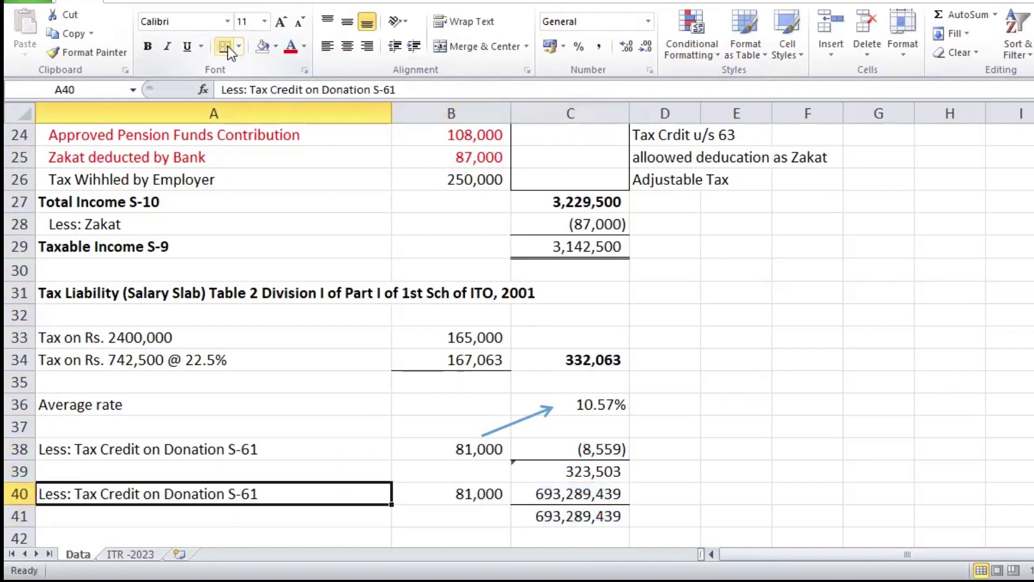
Replace the amount in B40 with the pension fund contribution of 108000
key("Right")
type("108,")
type("000")
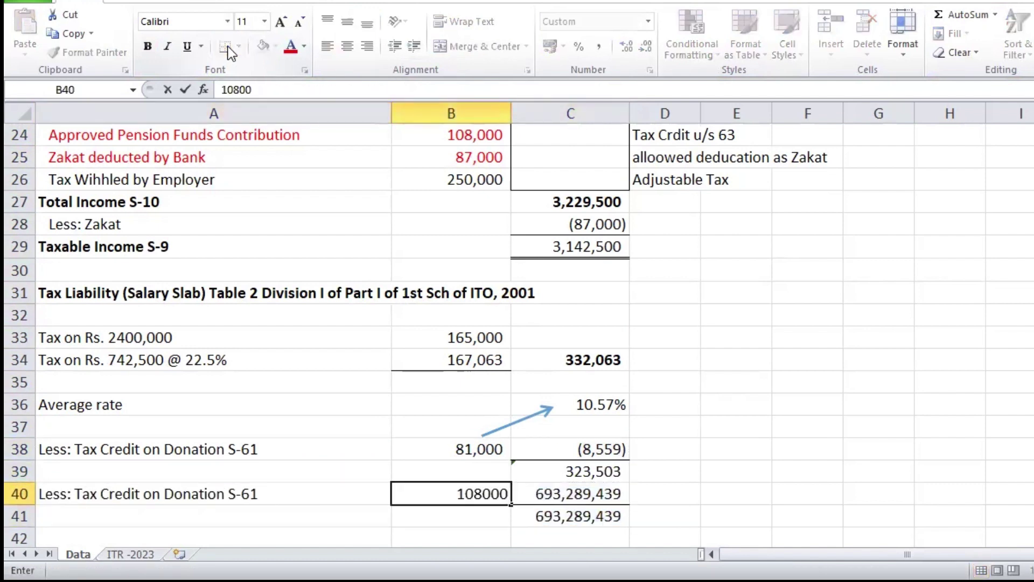
key("Return")
key("Up")
key("Left")
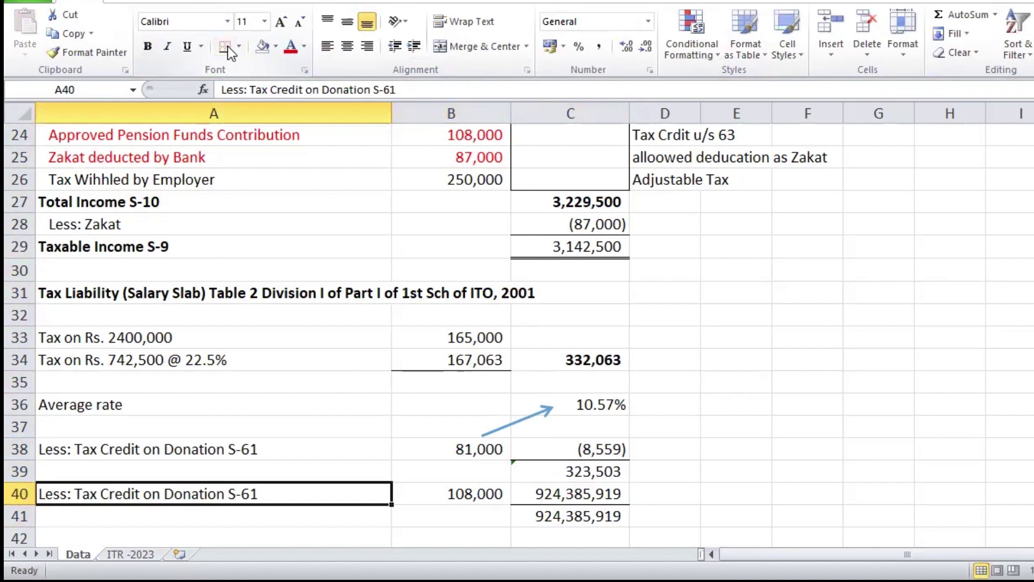
Change the label in A40 to "Less: Tax Credit on Contributions to APf"
left_click(410, 90)
key("BackSpace")
key("BackSpace")
key("BackSpace")
key("BackSpace")
key("BackSpace")
key("BackSpace")
key("BackSpace")
key("BackSpace")
key("BackSpace")
key("BackSpace")
key("BackSpace")
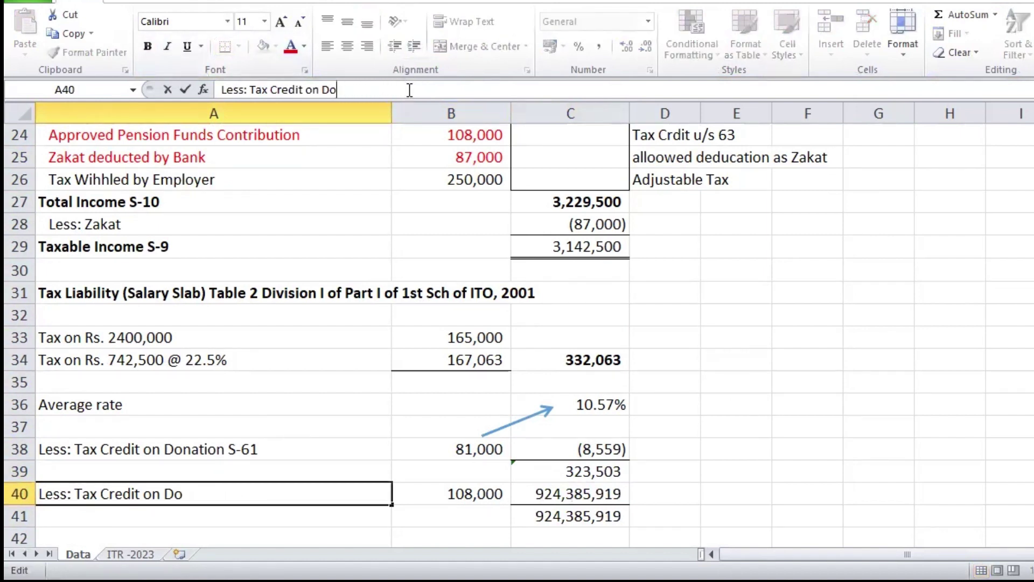
key("BackSpace")
key("BackSpace")
type("Contributions to")
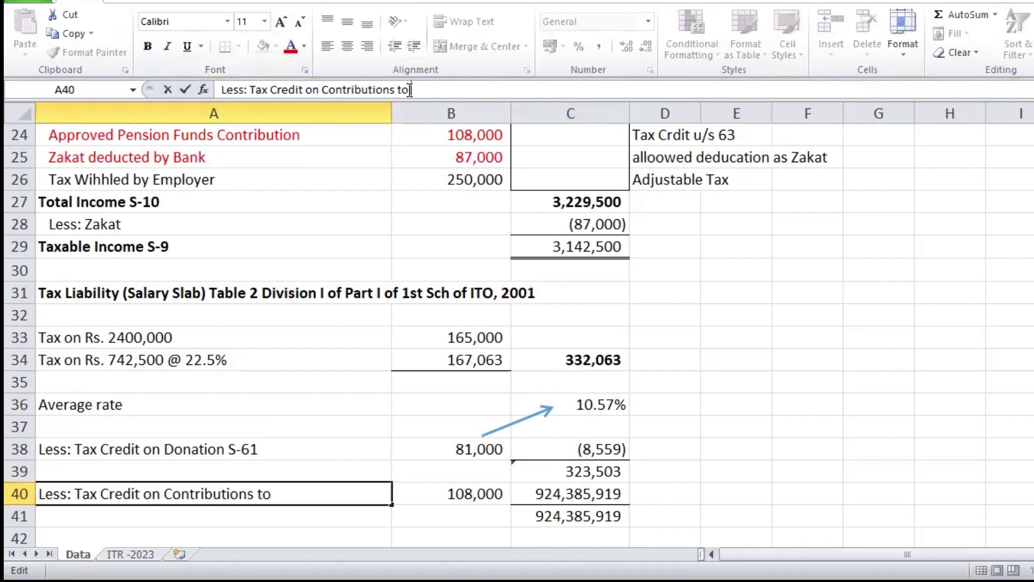
type(" APf")
key("Tab")
Calculate the pension fund tax credit in C40 as a negative amount with the formula -B40*C36
key("Tab")
type("-")
key("Left")
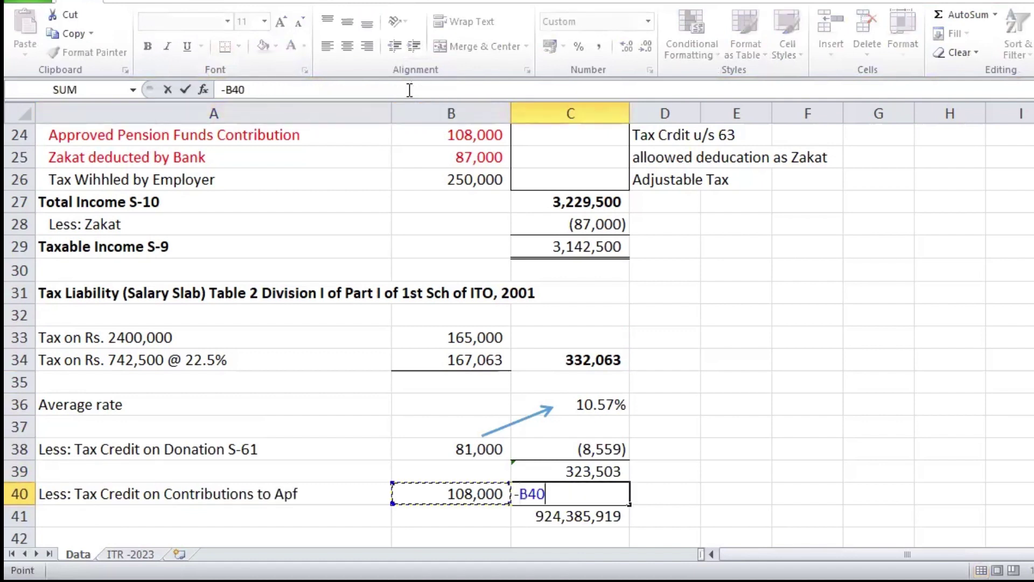
type("*")
key("Up")
key("Up")
key("Up")
key("Up")
key("Return")
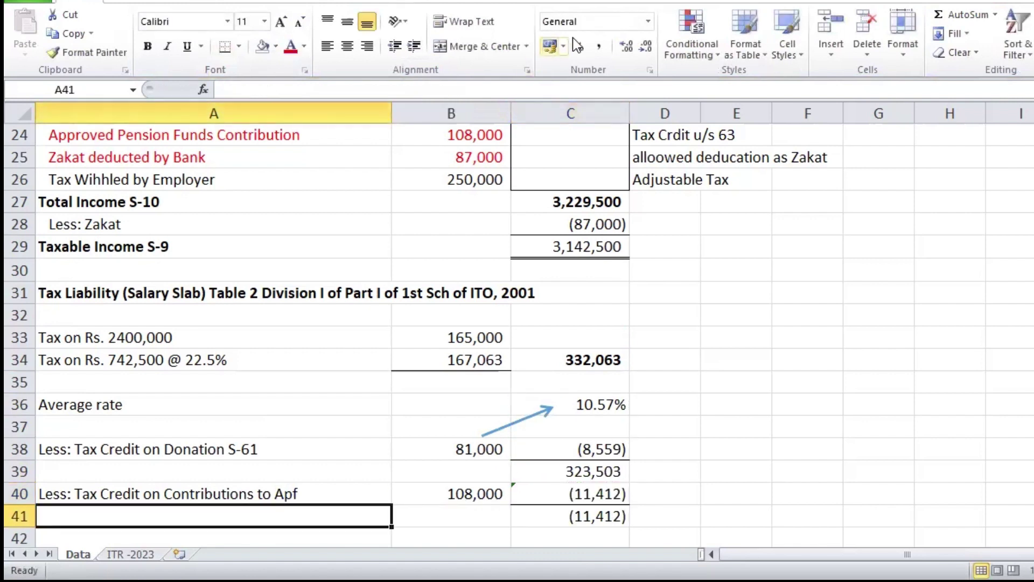
Calculate the tax after the pension fund credit in C41 with the formula =+C39+C40
left_click(593, 401)
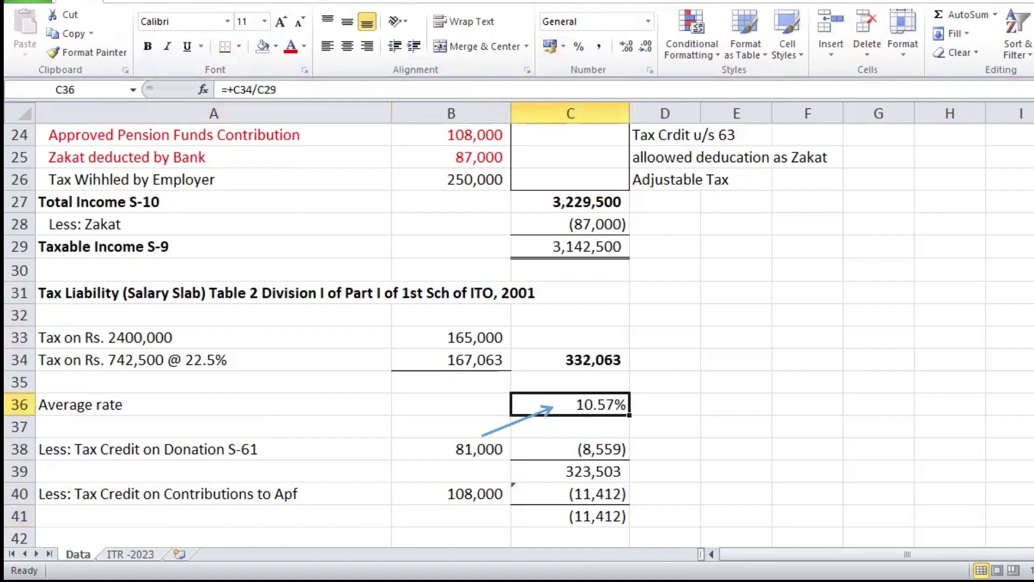
scroll(602, 366, "down", 2)
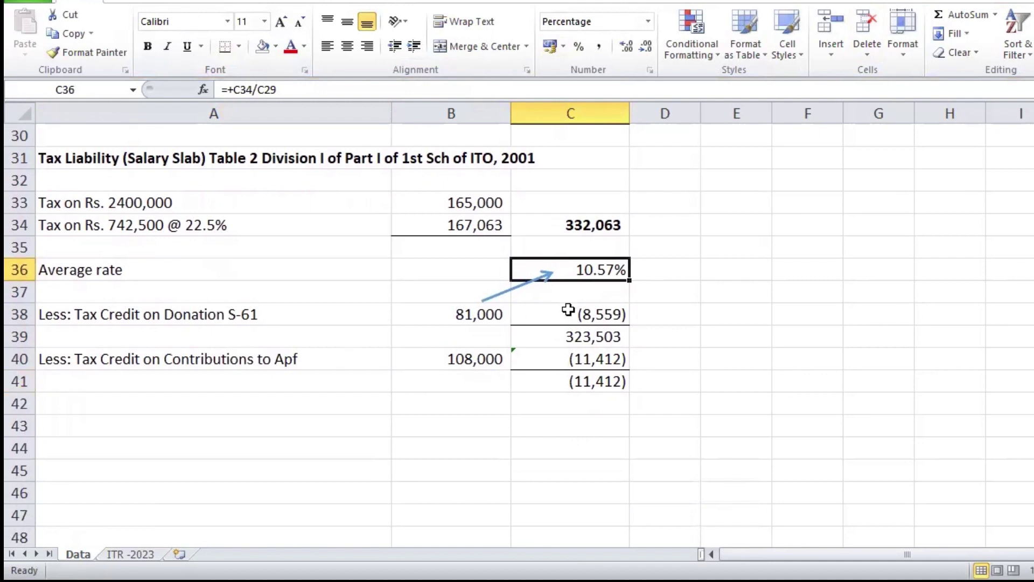
left_click(595, 393)
type("+")
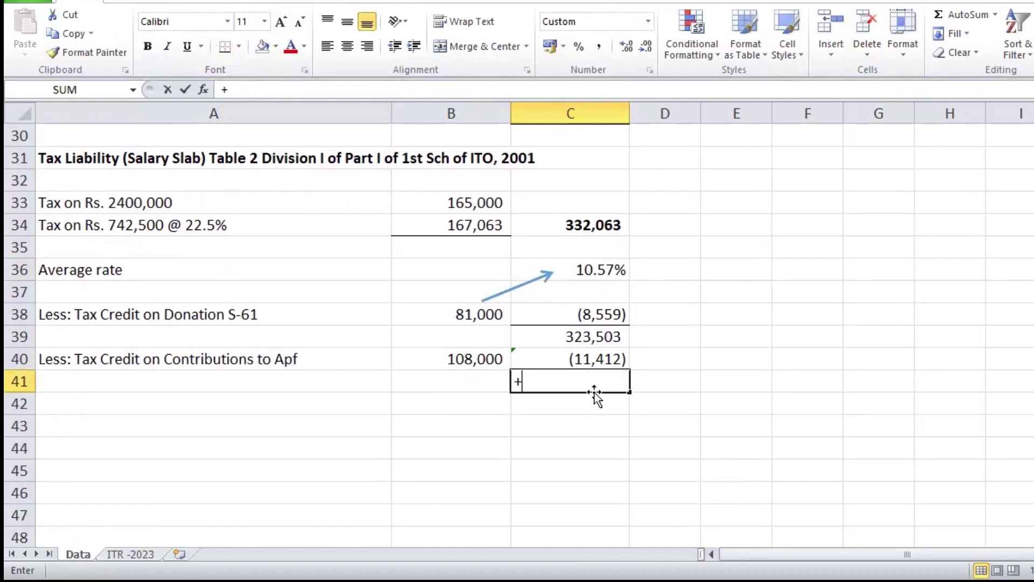
key("Up")
key("Up")
type("+")
key("Up")
key("Return")
left_click(593, 392)
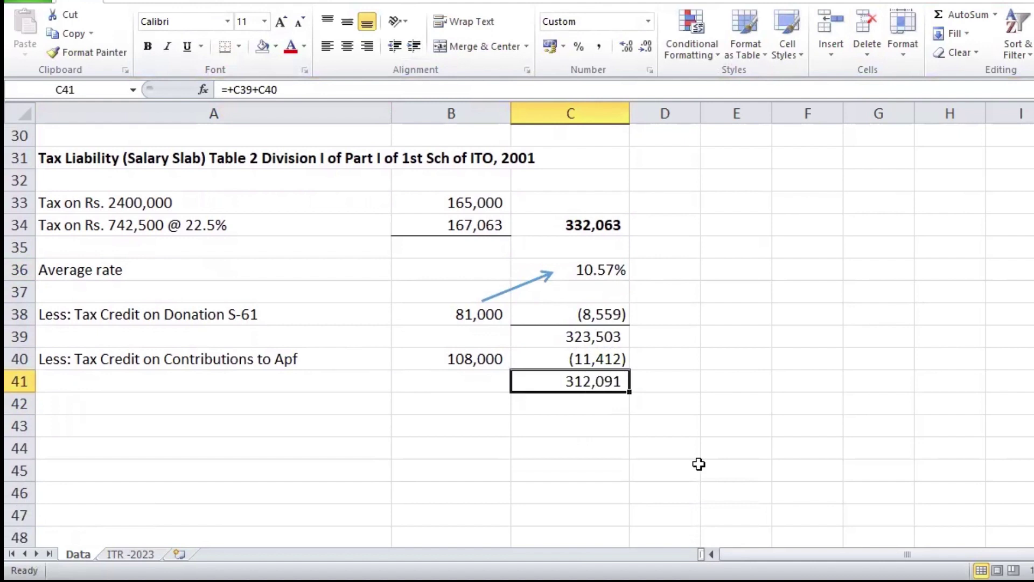
key("Left")
key("Left")
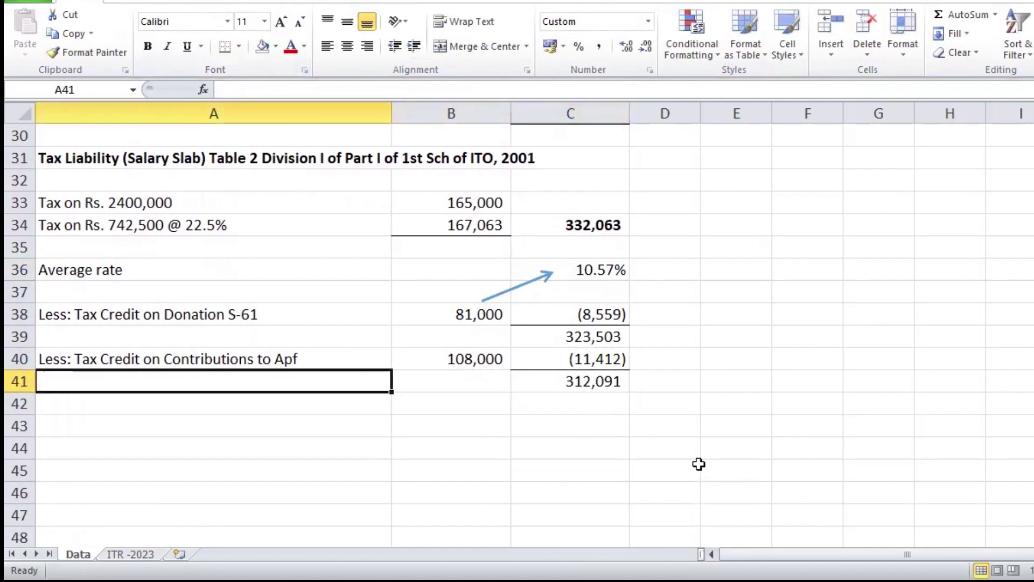
key("Down")
type("L")
key("Escape")
key("Right")
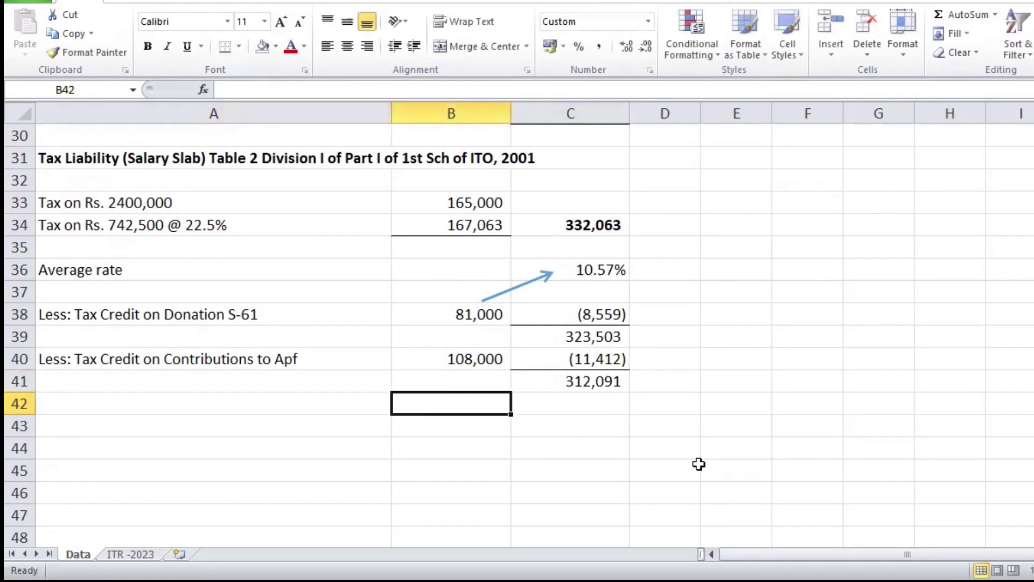
Make the tax after credits in C41 bold
key("Up")
key("Right")
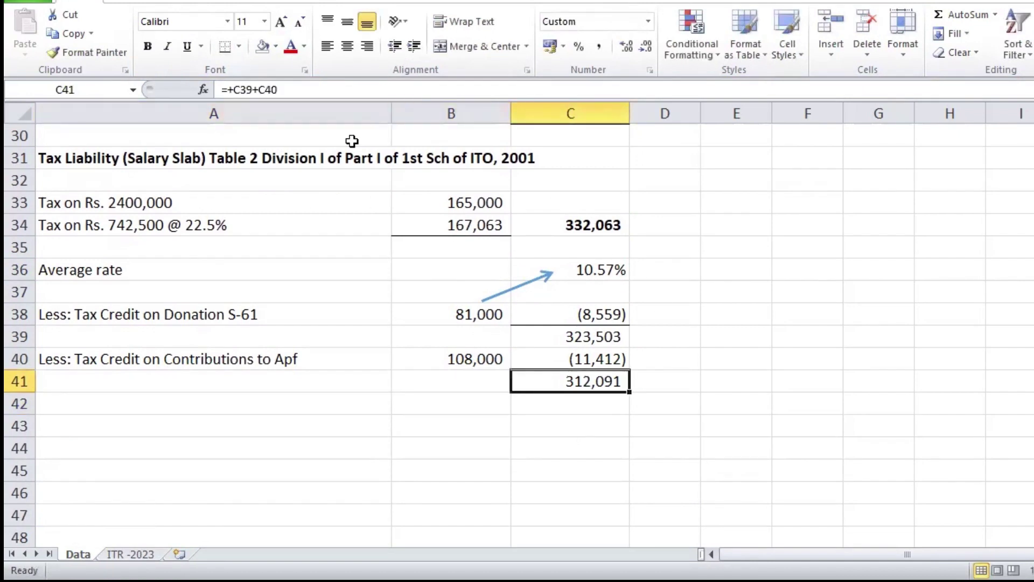
left_click(148, 46)
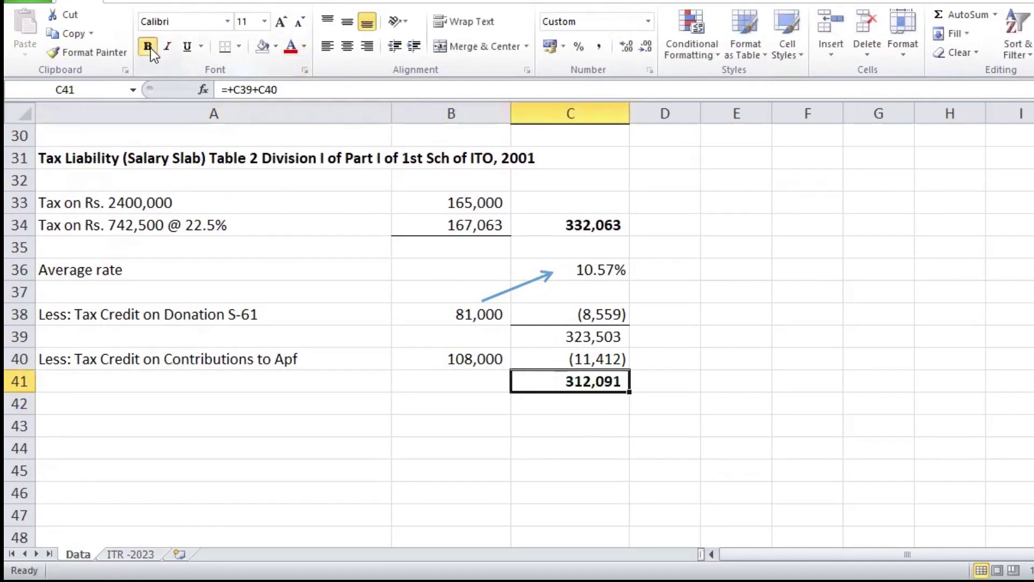
Compare the slab tax in C34 with the tax after both credits in C41
key("Up")
key("Up")
key("Up")
key("Up")
key("Up")
key("Up")
key("Up")
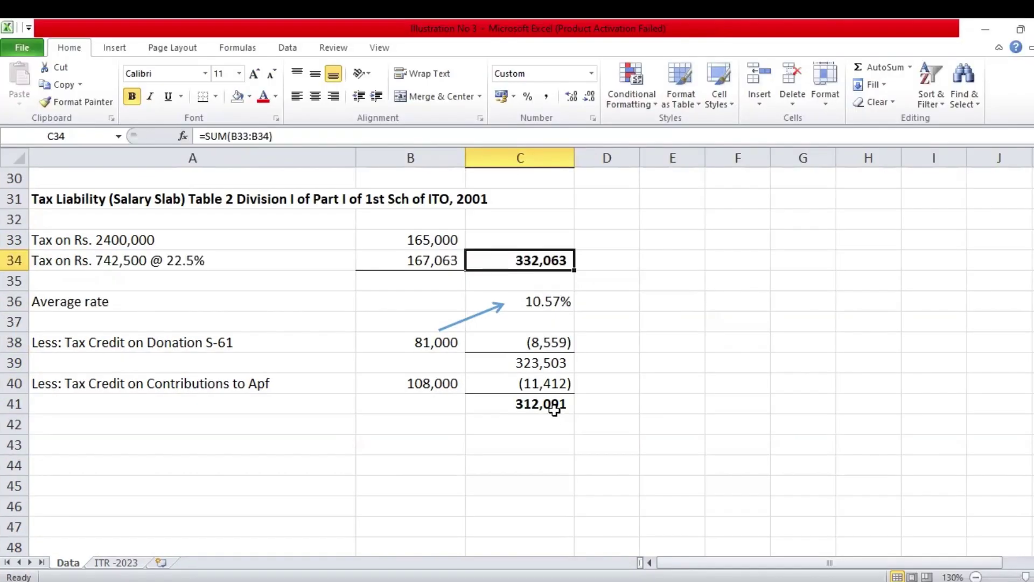
left_click(550, 408)
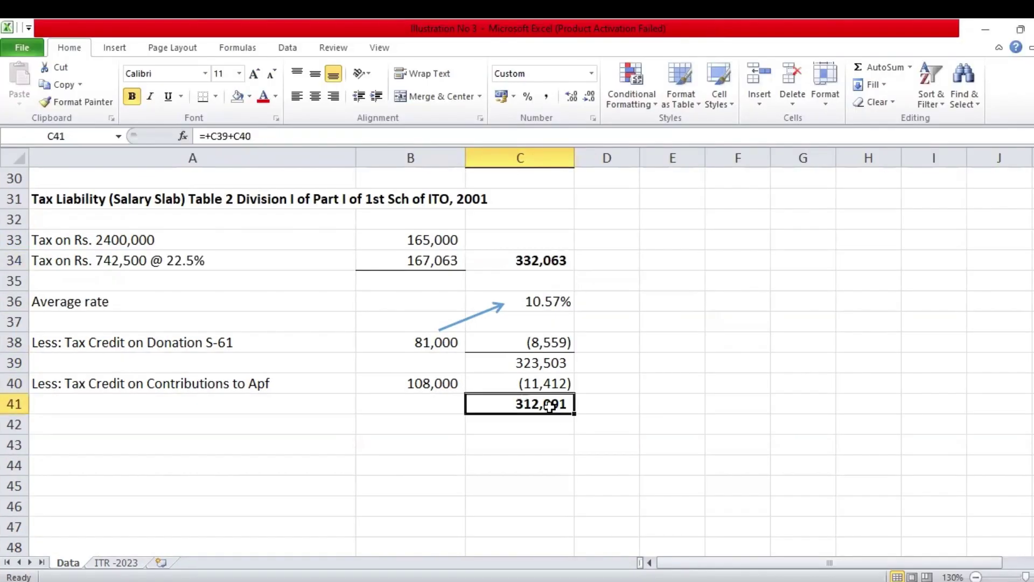
Enter the label "Tax Liability" in A41 beside the tax after credits
key("Left")
key("Left")
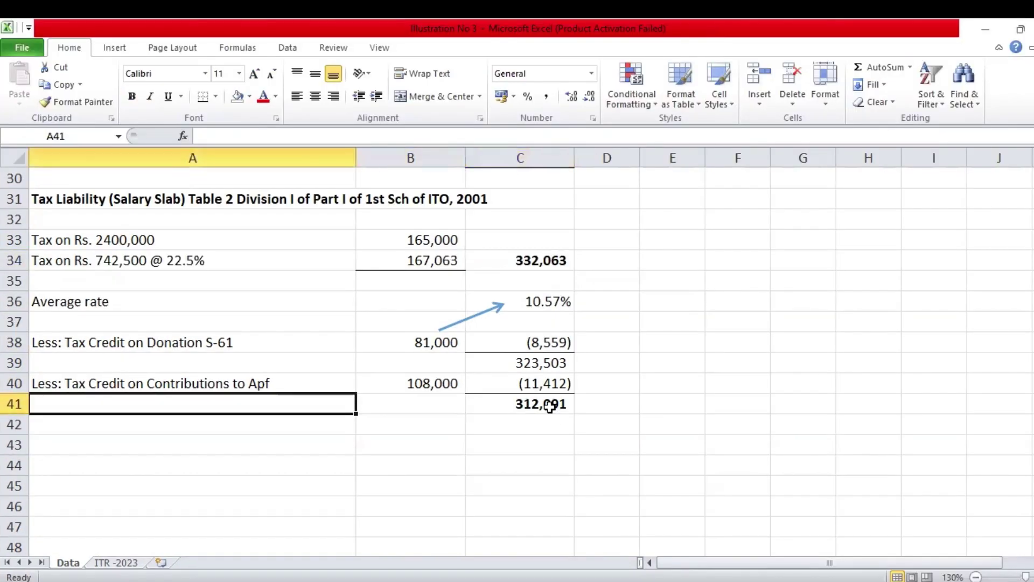
type("Tax L")
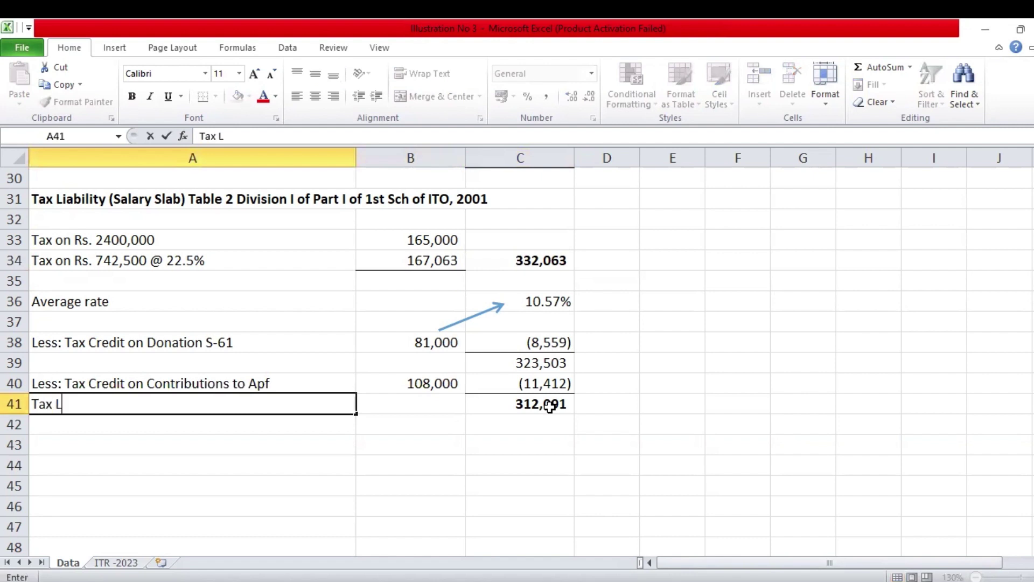
type("iabulity")
key("BackSpace")
key("BackSpace")
key("BackSpace")
key("BackSpace")
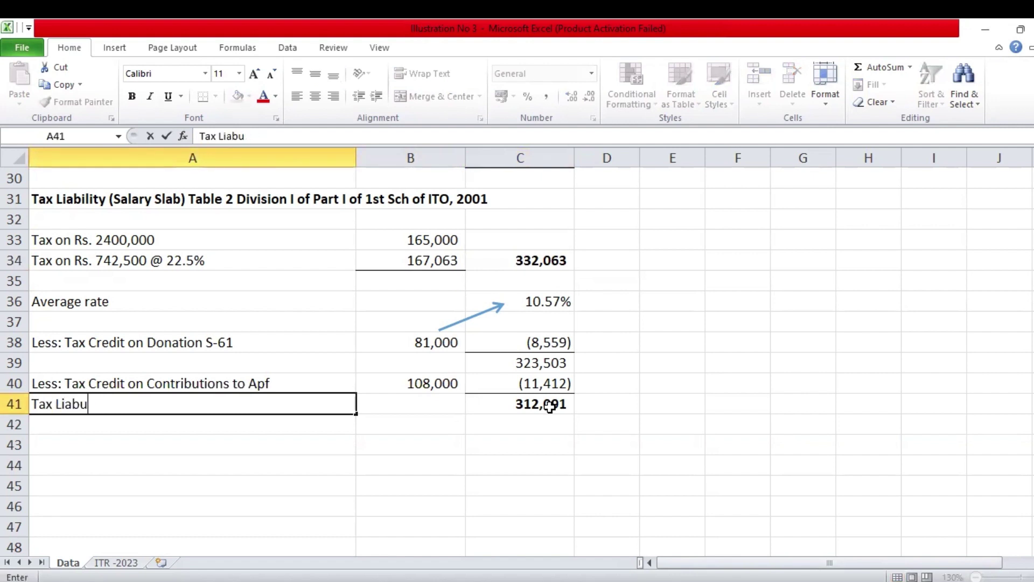
key("BackSpace")
type("ility")
key("Return")
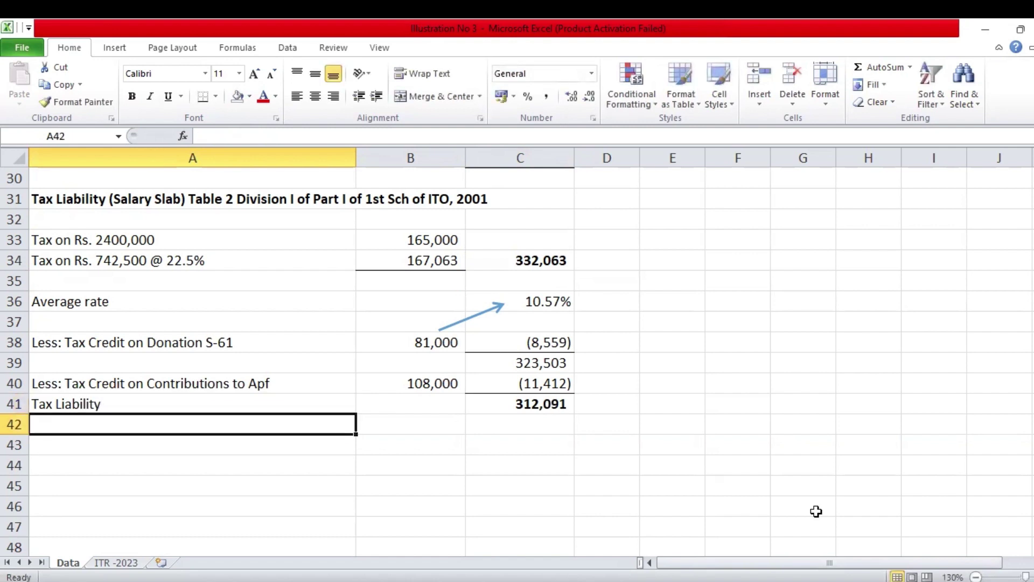
Enter the label "Less: WHT" in A42 for the withholding tax deduction
type("Less: WHT")
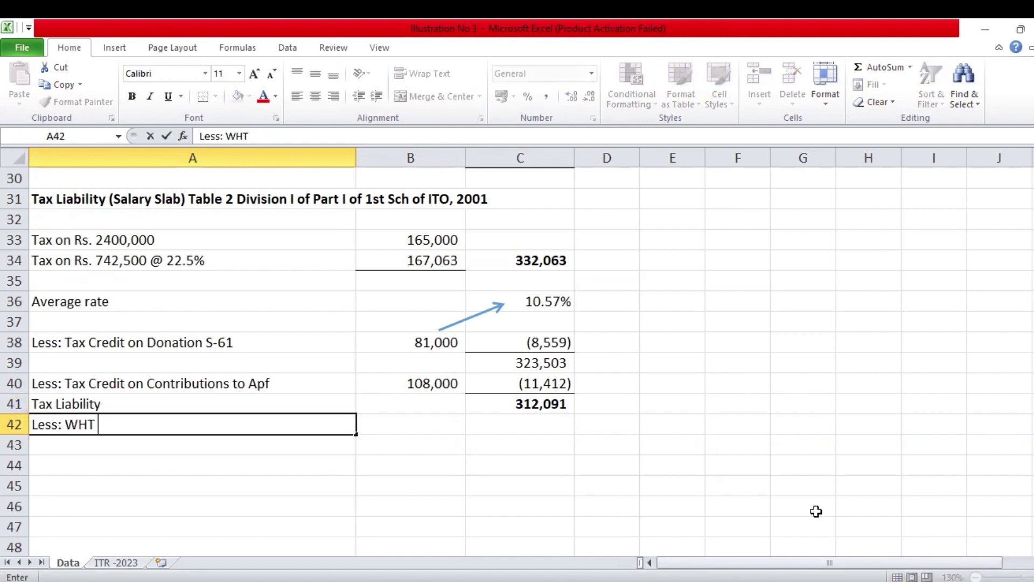
key("Right")
key("Right")
Check the amount of tax withheld by the employer in row 26
key("Up")
key("Up")
key("Up")
key("Up")
key("Up")
key("Up")
key("Up")
key("Up")
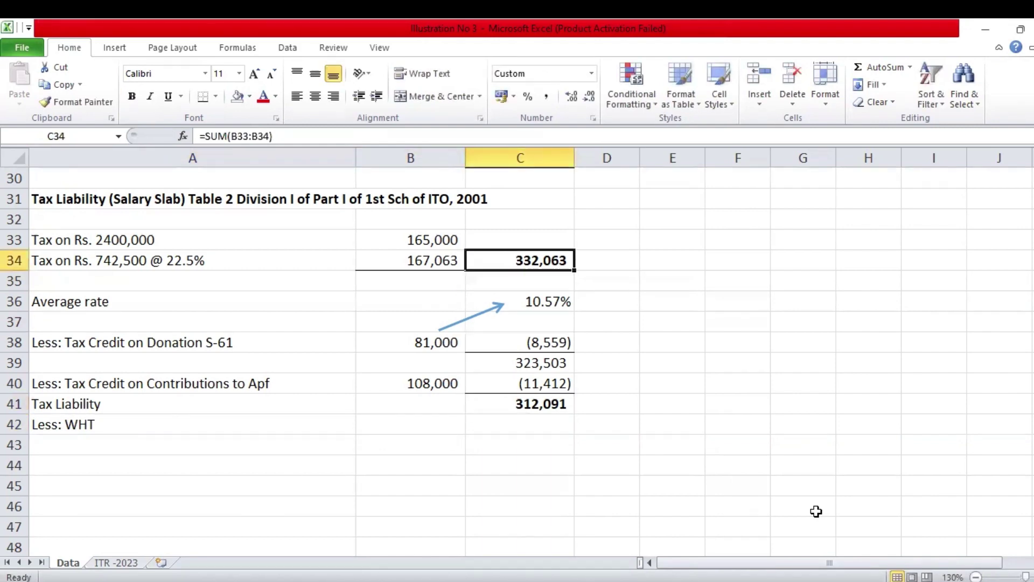
key("Left")
key("Up")
key("Up")
key("Up")
key("Up")
key("Up")
key("Up")
key("Up")
key("Up")
key("Up")
key("Up")
key("Up")
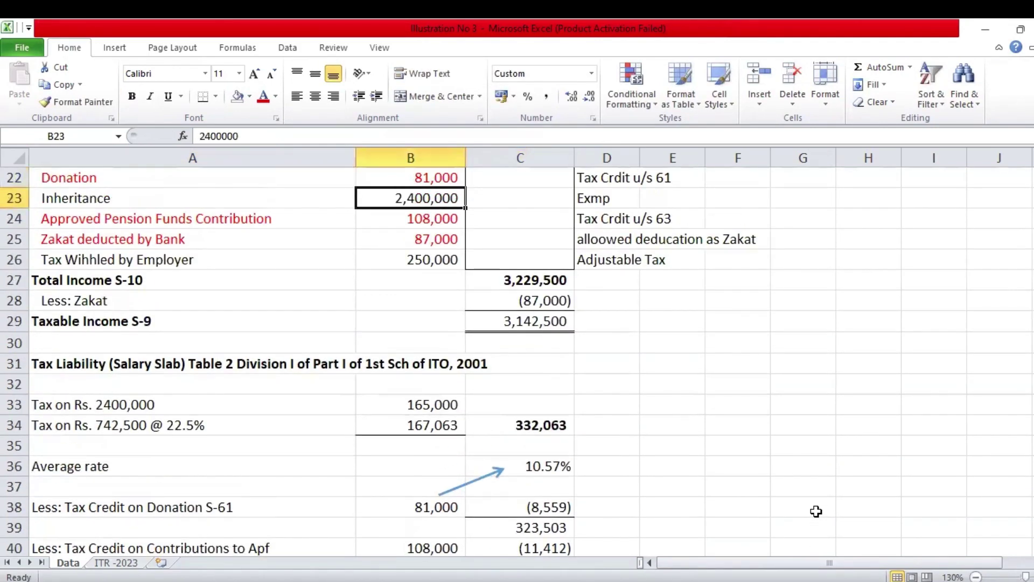
key("Down")
key("Down")
key("Down")
key("Down")
key("Down")
key("Down")
key("Down")
key("Down")
key("Down")
key("Down")
key("Down")
key("Down")
key("Down")
key("Down")
key("Down")
key("Down")
key("Down")
key("Down")
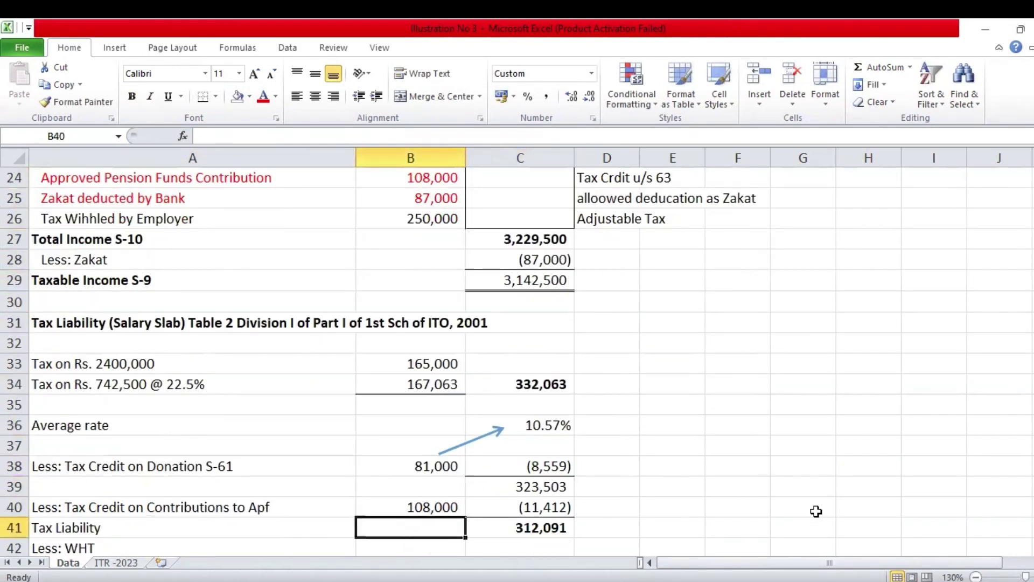
Enter the withholding tax deduction of -250000 in C42
key("Right")
key("Right")
key("Down")
key("Down")
key("Left")
key("Up")
type("-25")
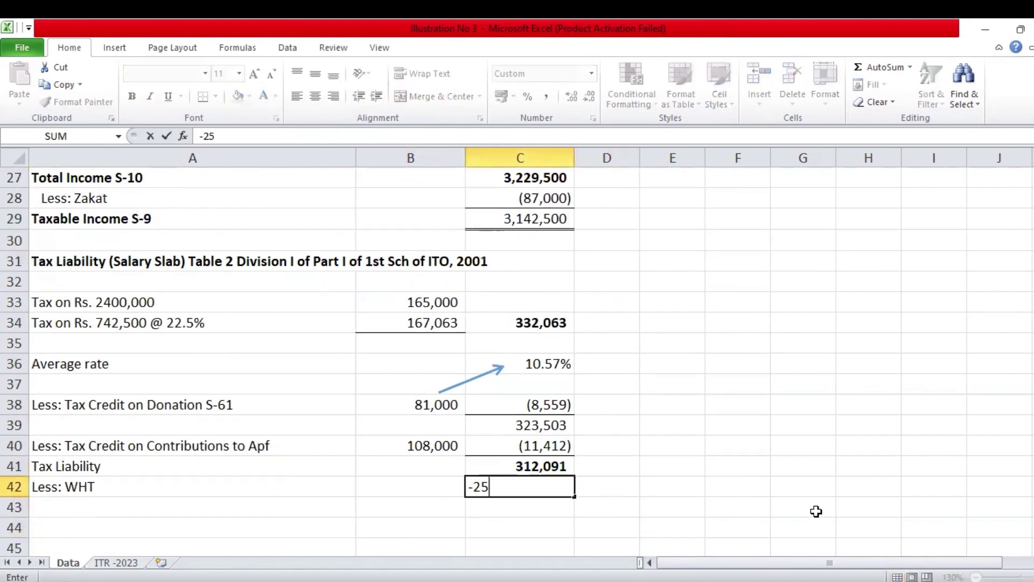
type("0000")
key("Return")
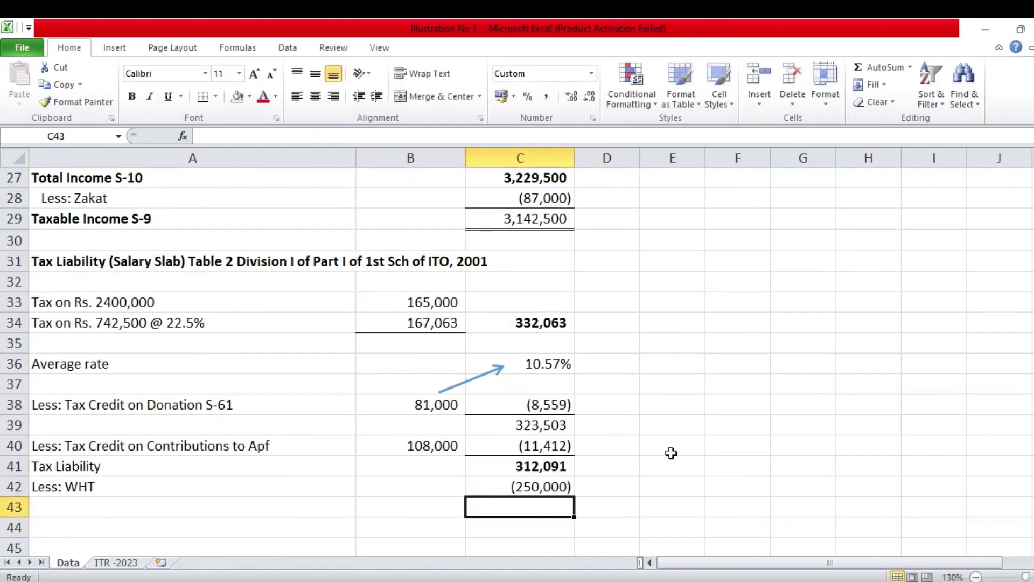
Apply a top and double bottom border to the total cell C43
left_click(248, 96)
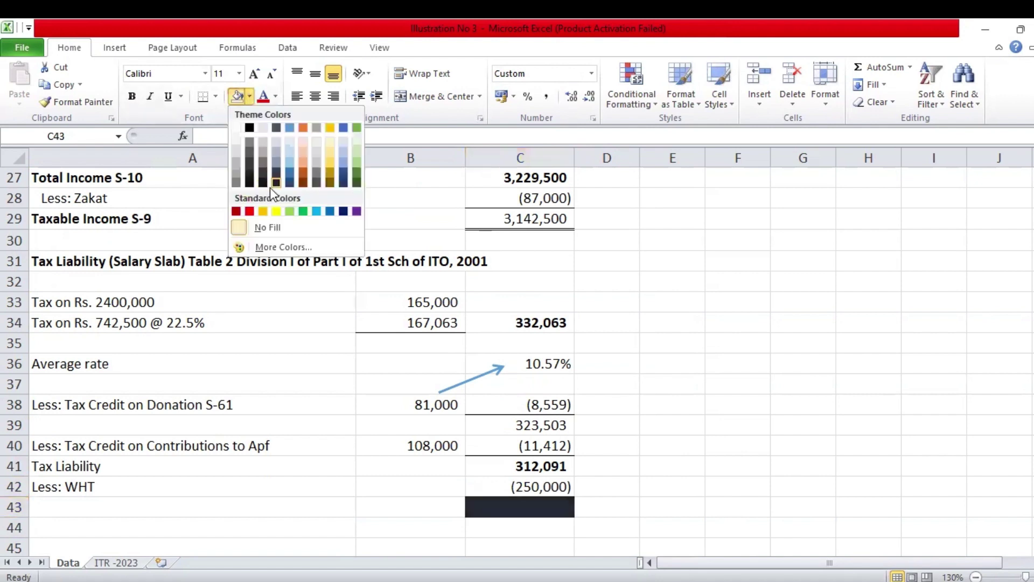
left_click(216, 98)
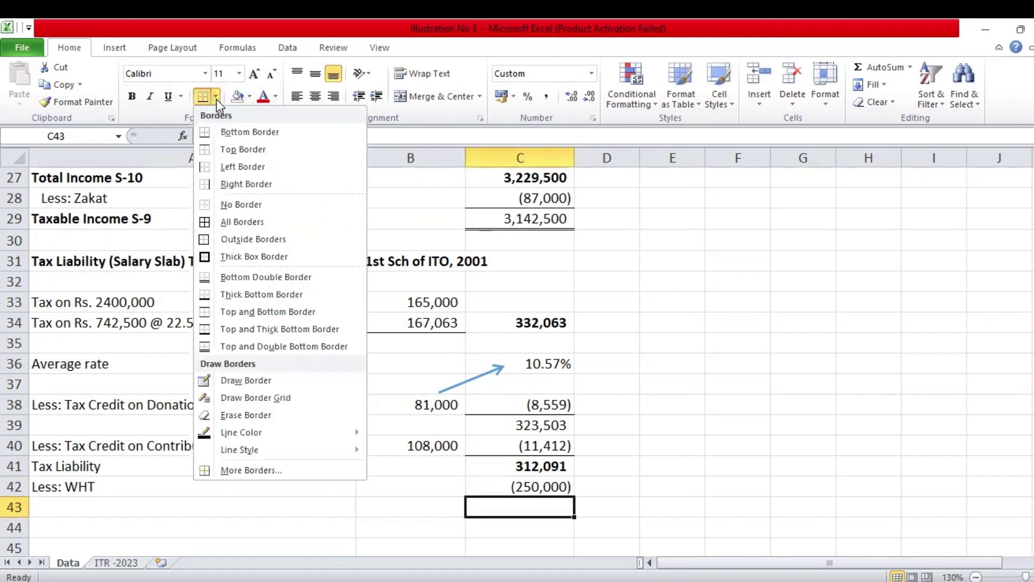
left_click(248, 346)
left_click(687, 412)
key("Left")
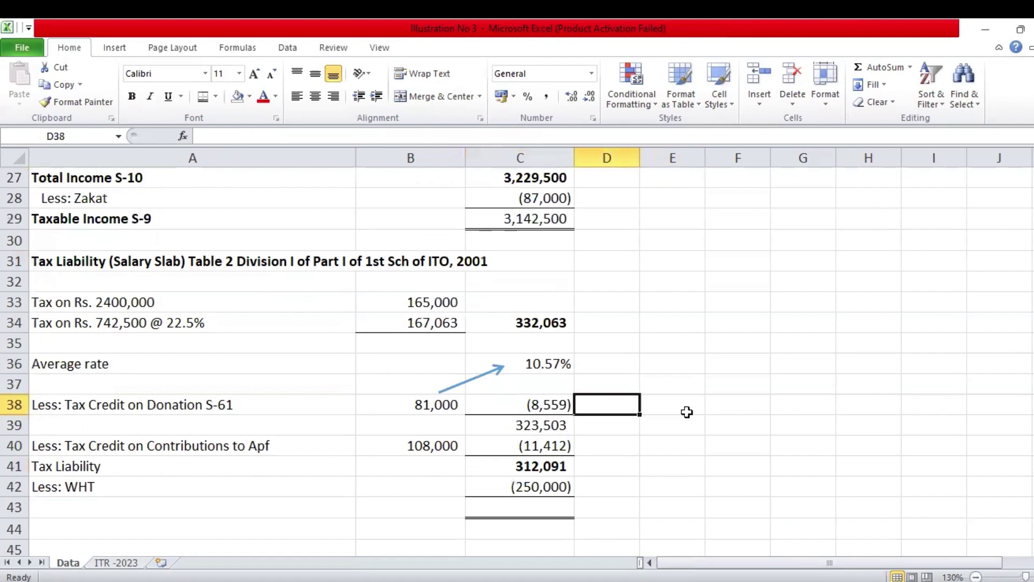
Review the tax credit, exemption and zakat entries in rows 21 to 28 around the total income
key("Up")
key("Up")
key("Up")
key("Up")
key("Up")
key("Up")
key("Up")
key("Up")
key("Up")
key("Up")
key("Up")
key("Up")
key("Up")
key("Up")
key("Up")
key("Up")
key("Up")
key("Left")
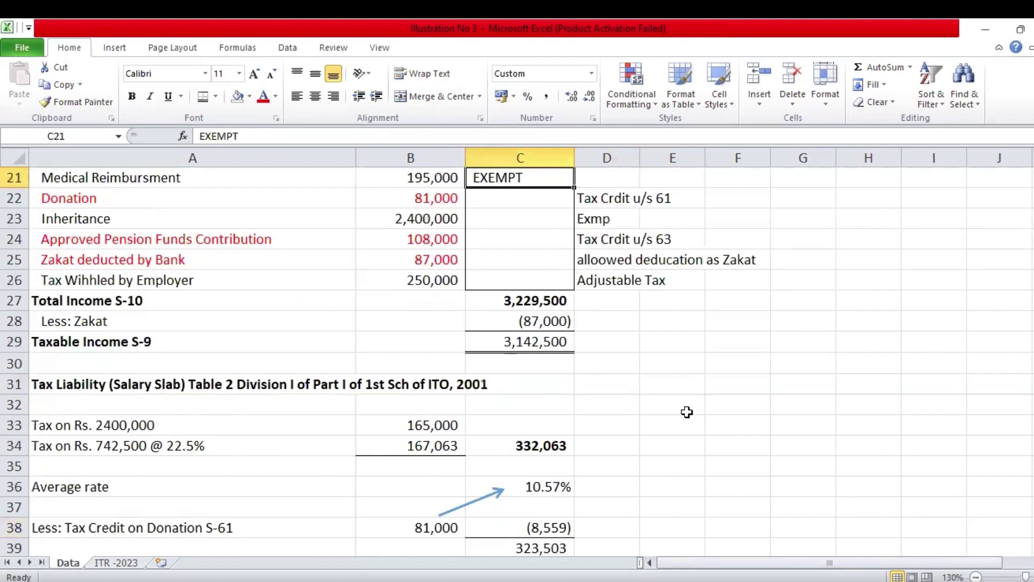
key("Down")
key("Down")
key("Down")
key("Down")
key("Down")
key("Down")
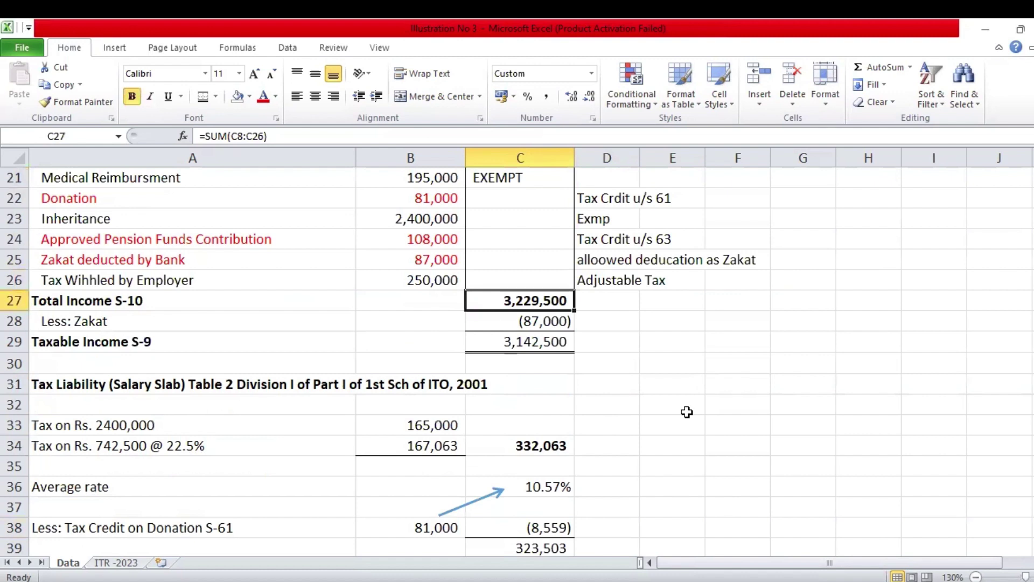
key("Down")
Highlight the Less: Zakat line A28:C28 with a light gold fill
left_click(687, 412)
left_click(620, 377)
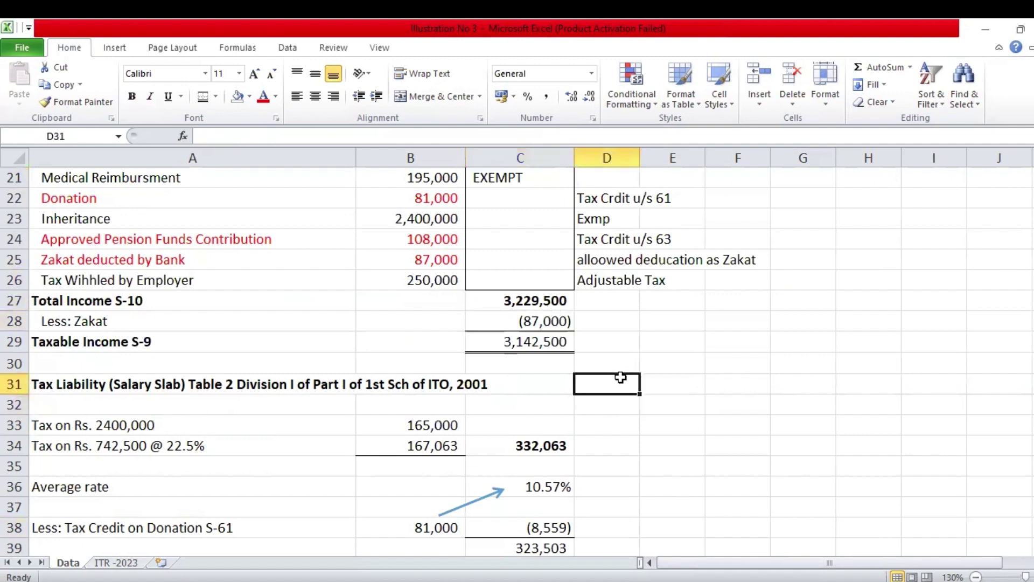
left_click(618, 364)
key("Down")
key("Up")
key("Up")
key("Up")
key("Left")
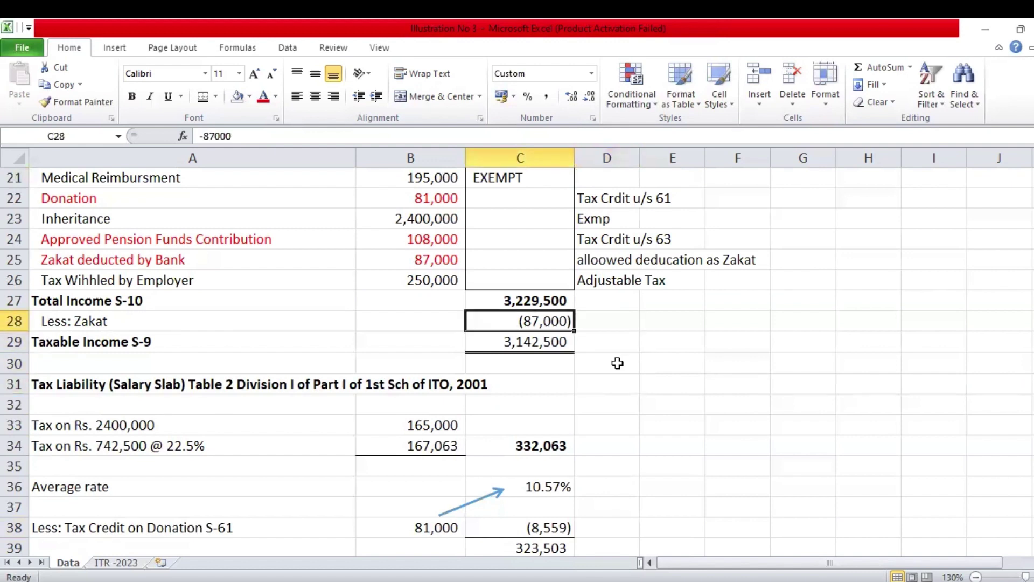
key("shift+Left")
key("shift+Left")
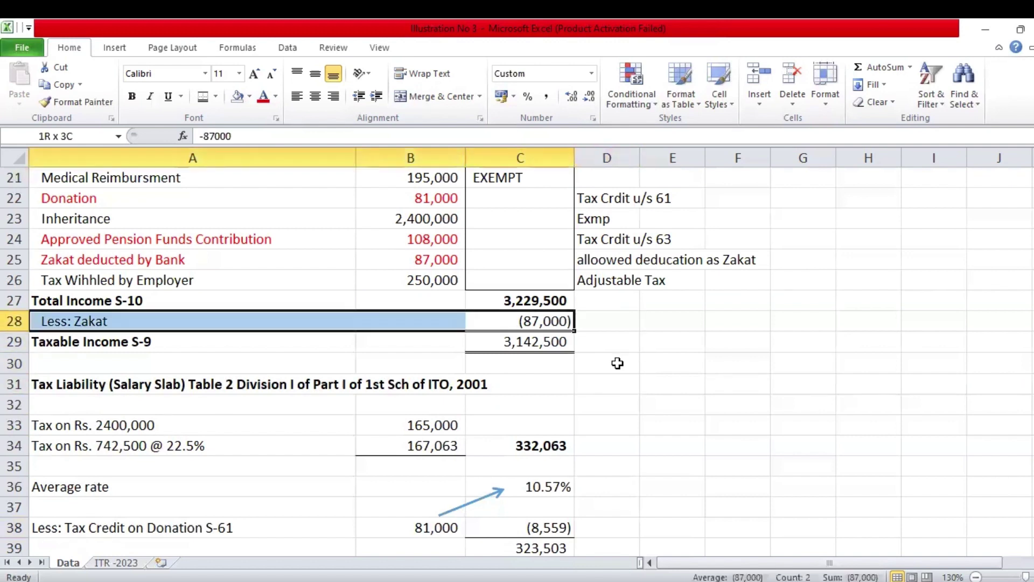
left_click(250, 96)
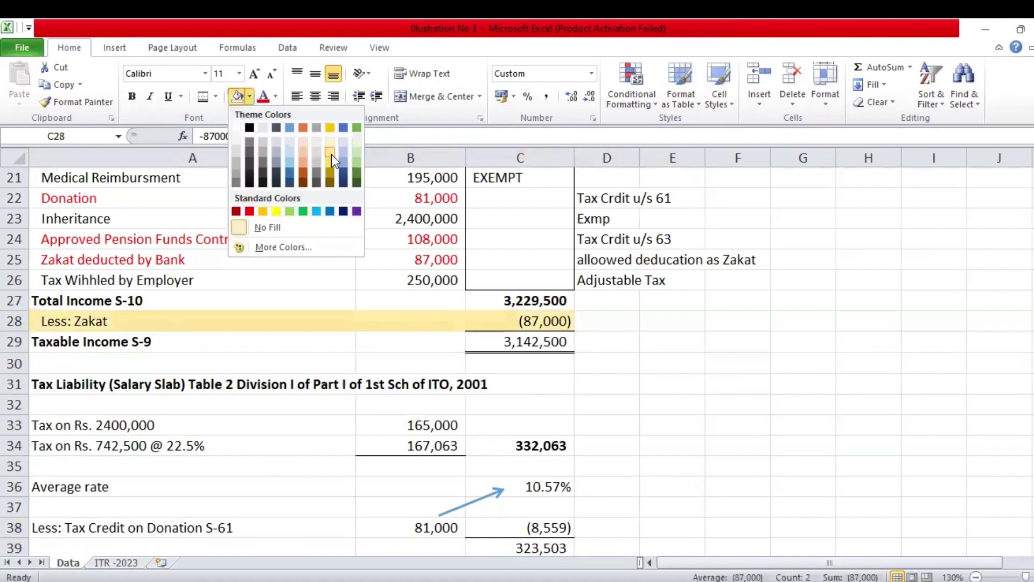
left_click(331, 154)
left_click(654, 323)
Review the total income, zakat deduction and taxable income lines in rows 27 to 29
key("Up")
key("Left")
key("Left")
key("Down")
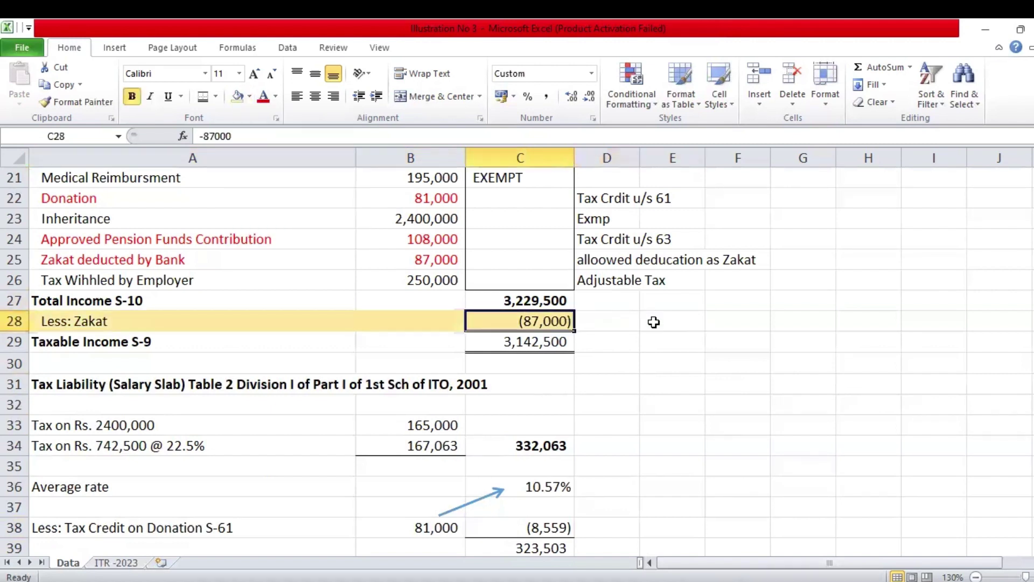
key("Up")
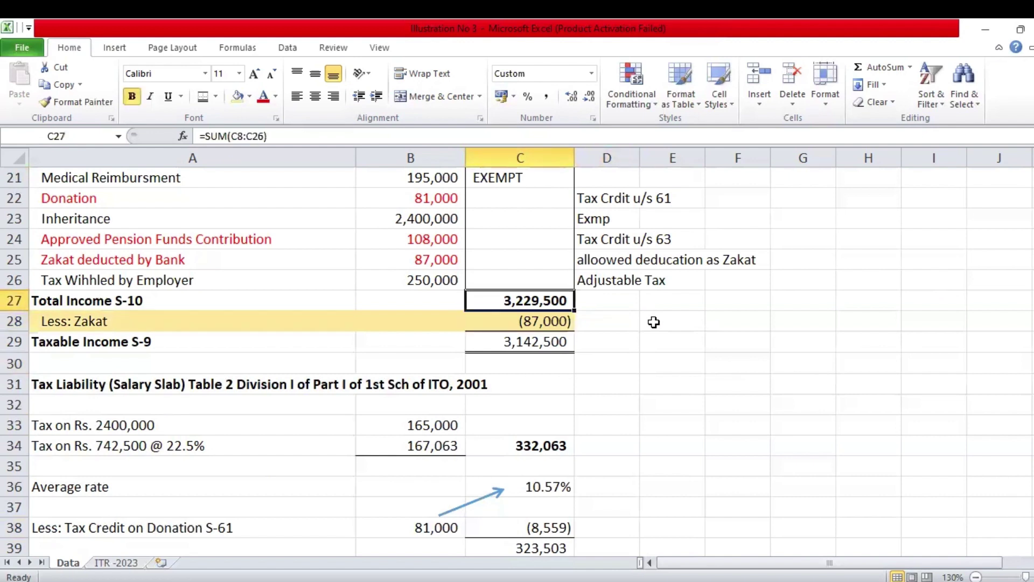
key("Down")
key("Down")
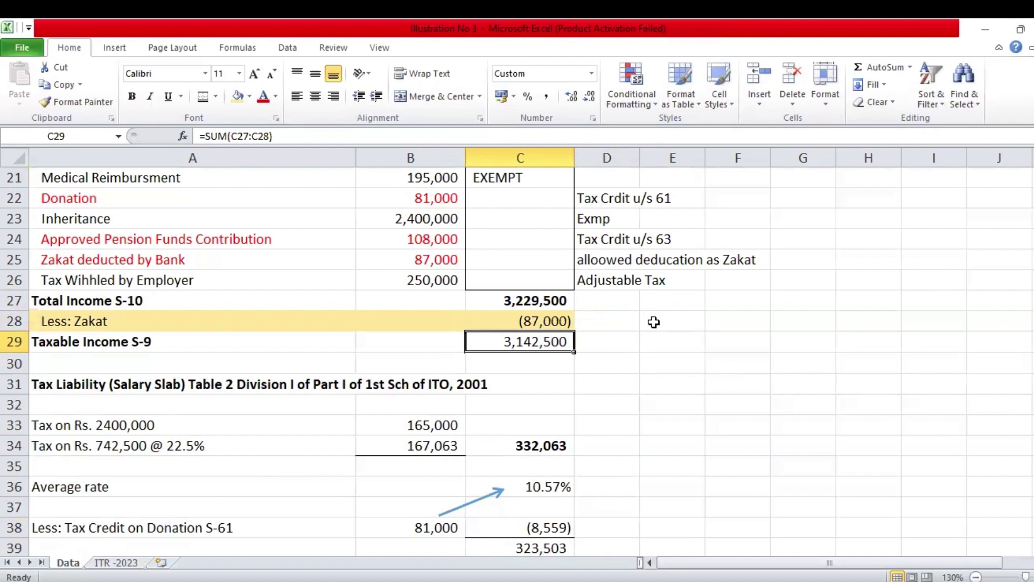
key("Up")
key("Up")
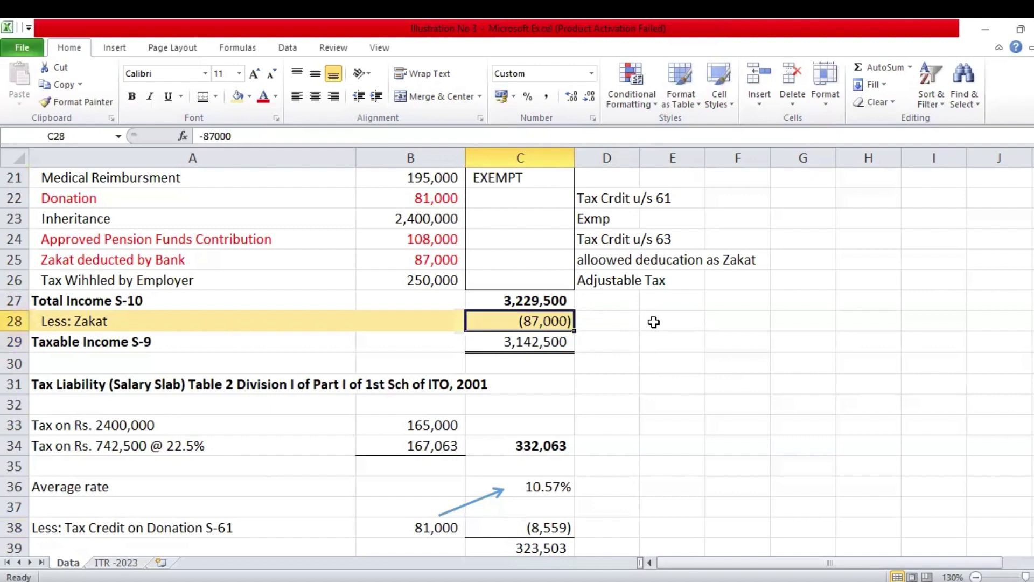
key("Down")
left_click(564, 370)
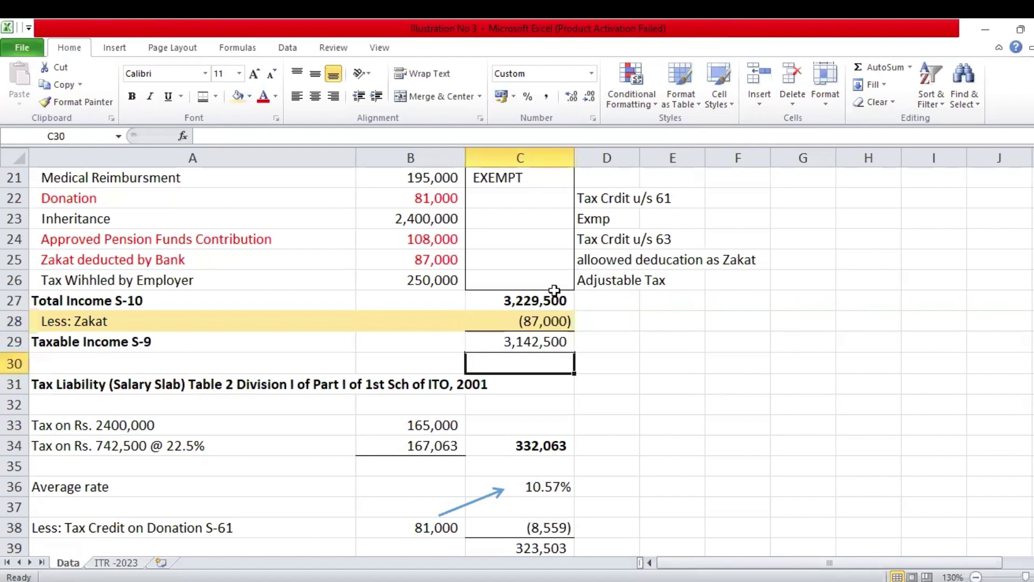
left_click(588, 379)
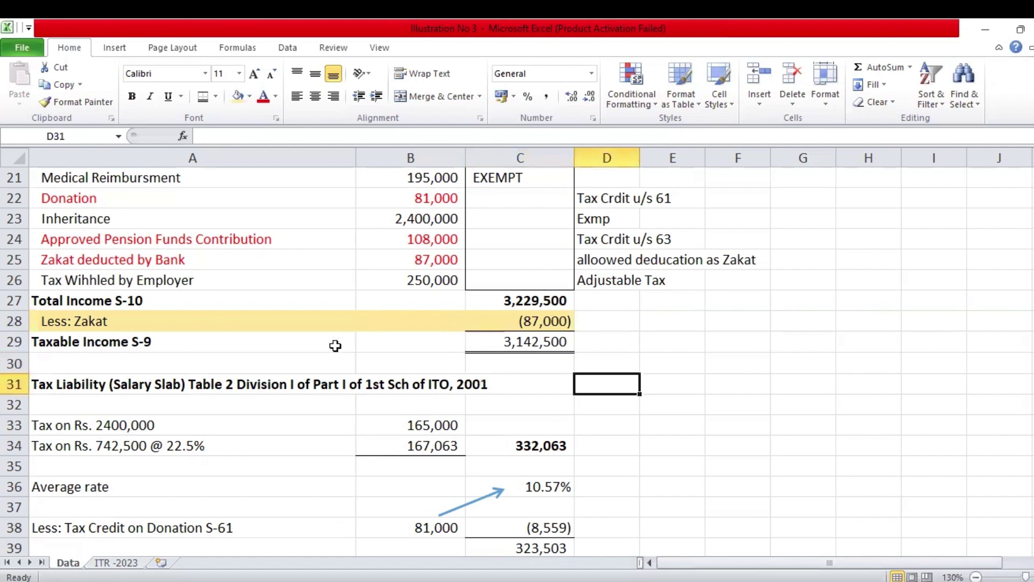
left_click_drag(134, 321, 501, 323)
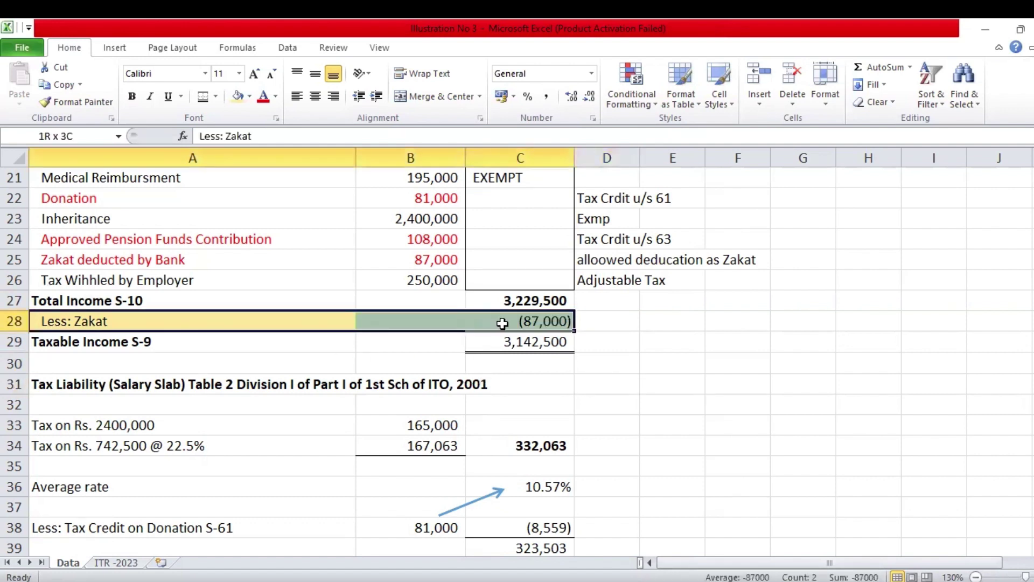
left_click_drag(146, 339, 567, 337)
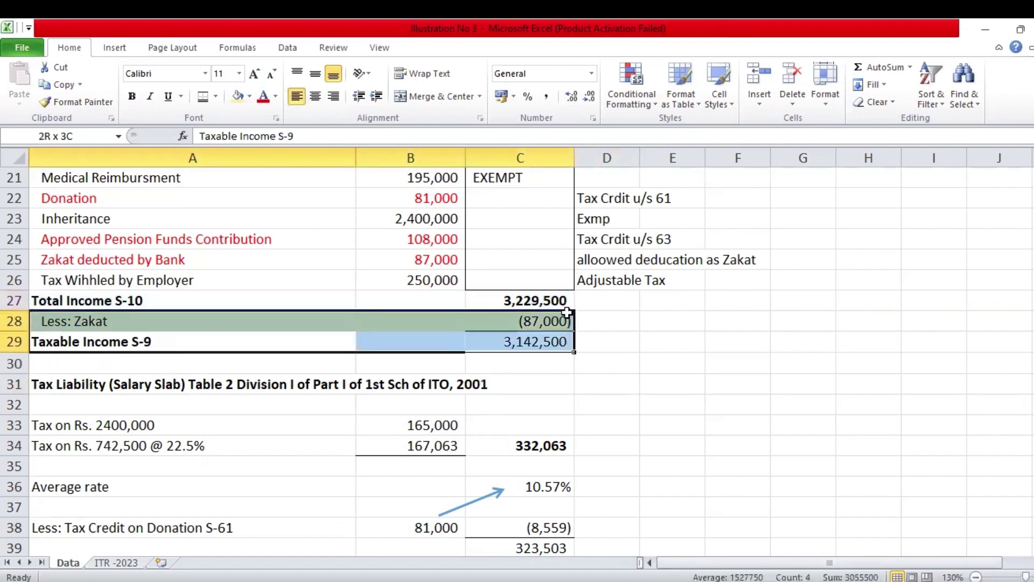
left_click(550, 321)
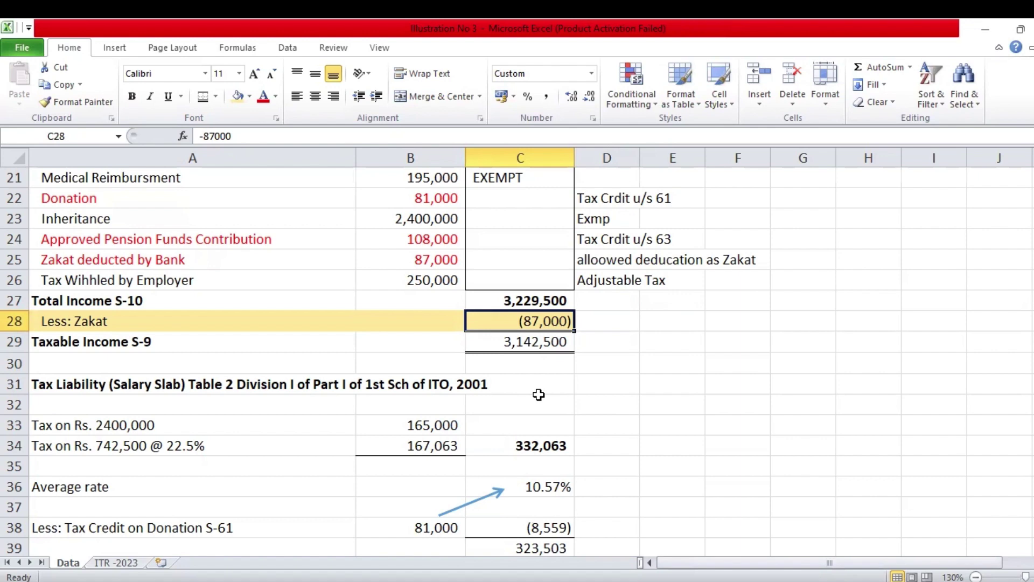
Examine the donation and pension fund tax credit lines in rows 38 to 40
key("Down")
key("Down")
key("Down")
key("Down")
key("Down")
key("Down")
key("Down")
key("Down")
key("Down")
key("Down")
key("Down")
key("Down")
key("Down")
key("Down")
key("Down")
key("Down")
key("Down")
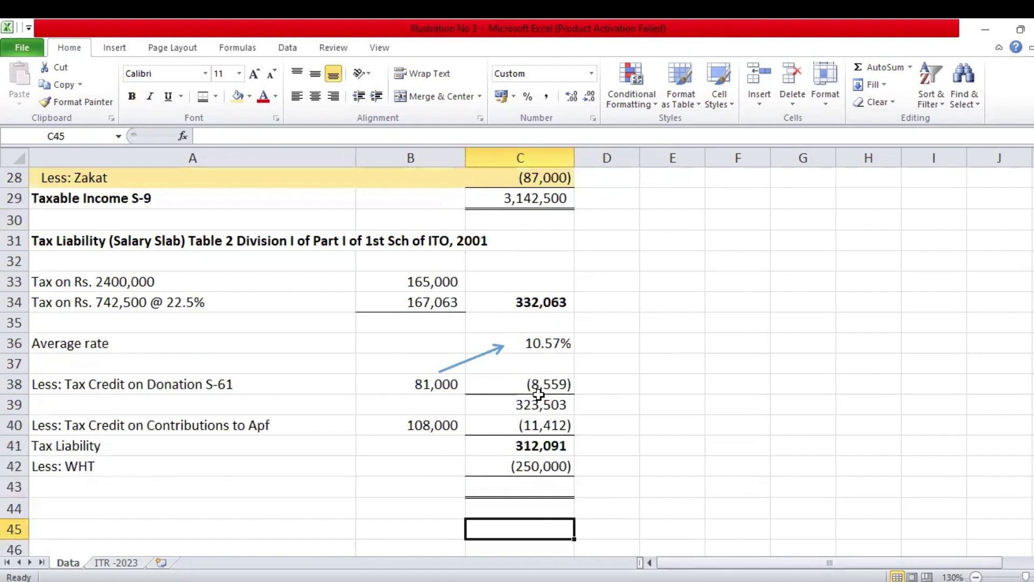
key("Up")
key("Up")
key("Up")
key("Up")
key("Up")
key("Left")
key("Left")
key("Up")
key("Up")
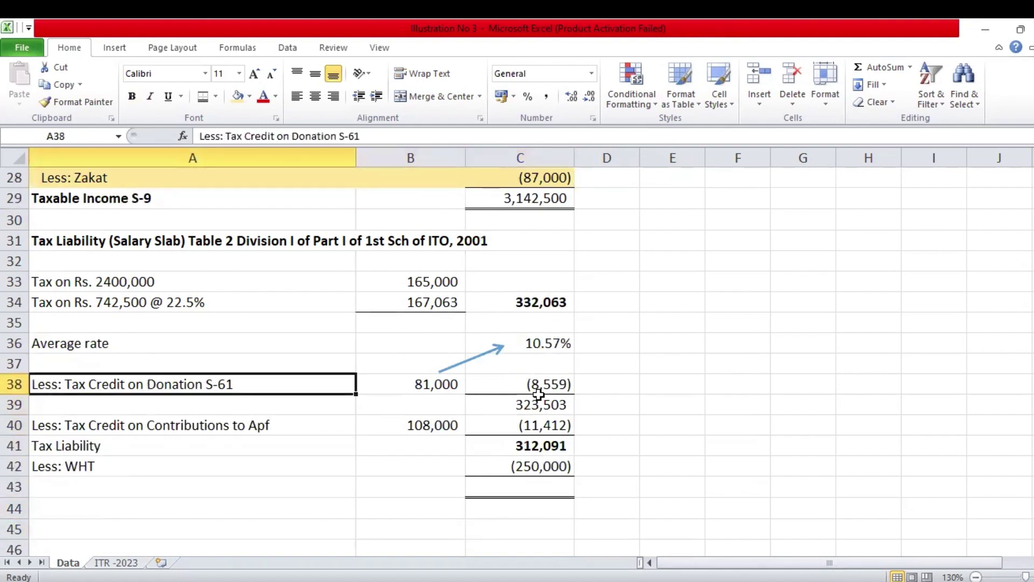
key("Down")
key("Down")
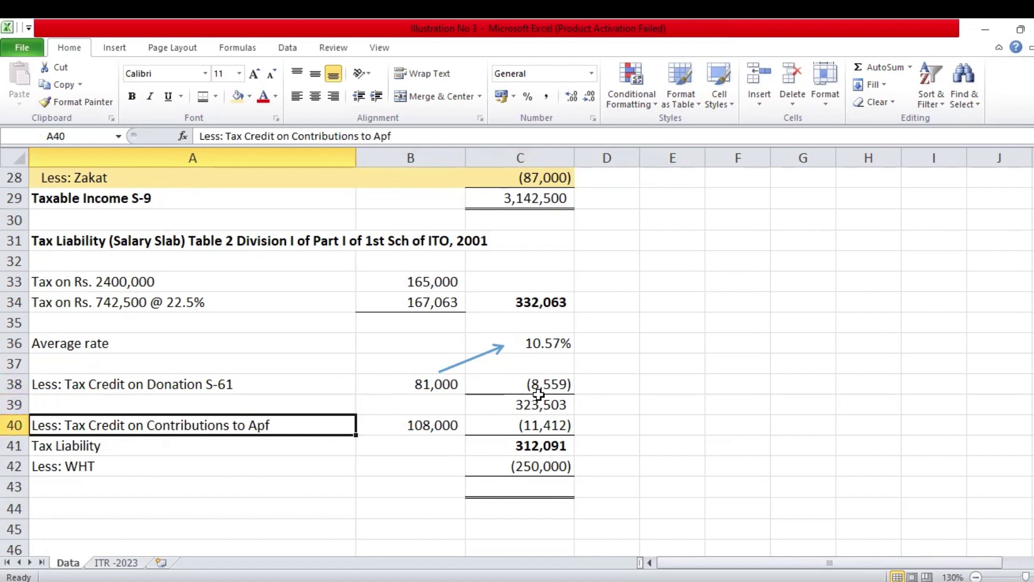
left_click(439, 423)
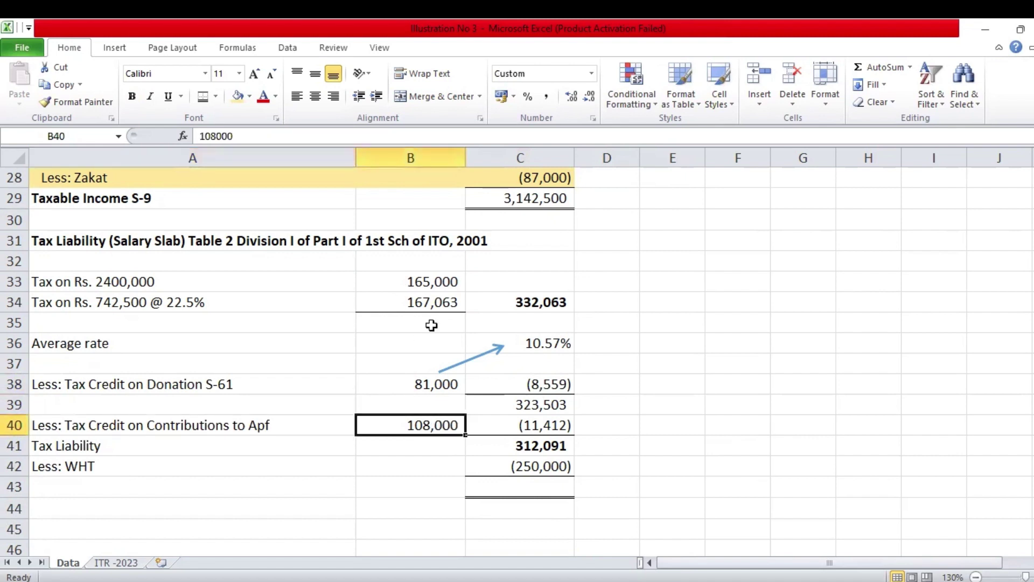
Duplicate the blue arrow and place the copy so it points from the pension contribution in B40 to the average rate in C36
left_click(476, 360)
key("ctrl+c")
key("ctrl+v")
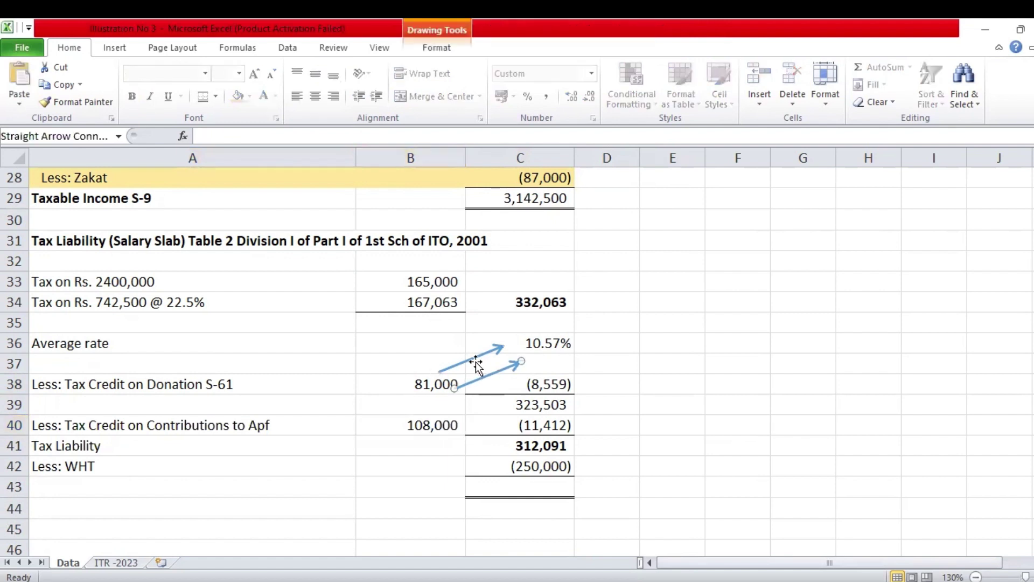
left_click_drag(468, 384, 453, 415)
left_click(621, 386)
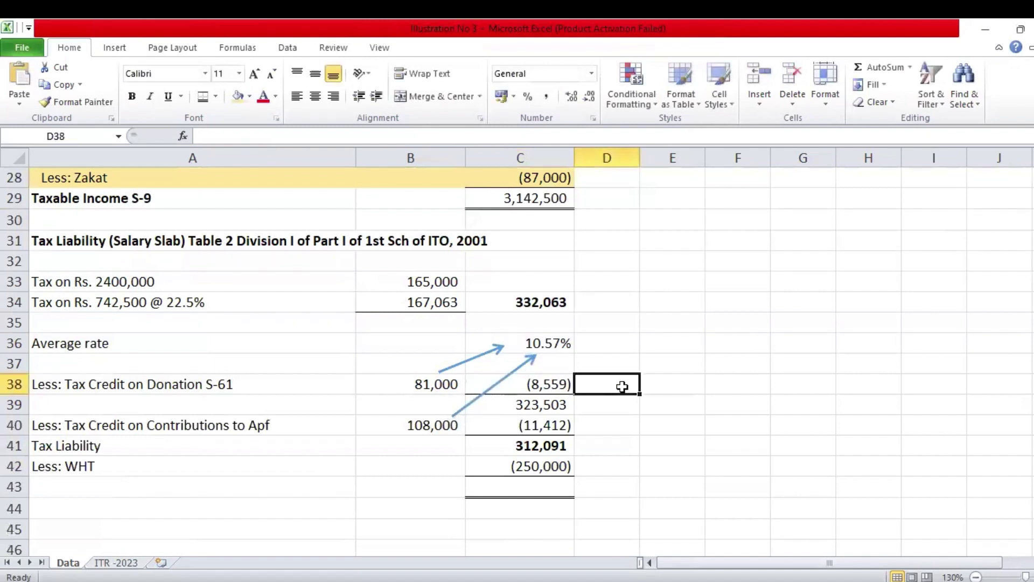
Enter the calculation note =(332,063 / 3,142,500 x 81,000) as plain text in D38 beside the donation credit
left_click(565, 337)
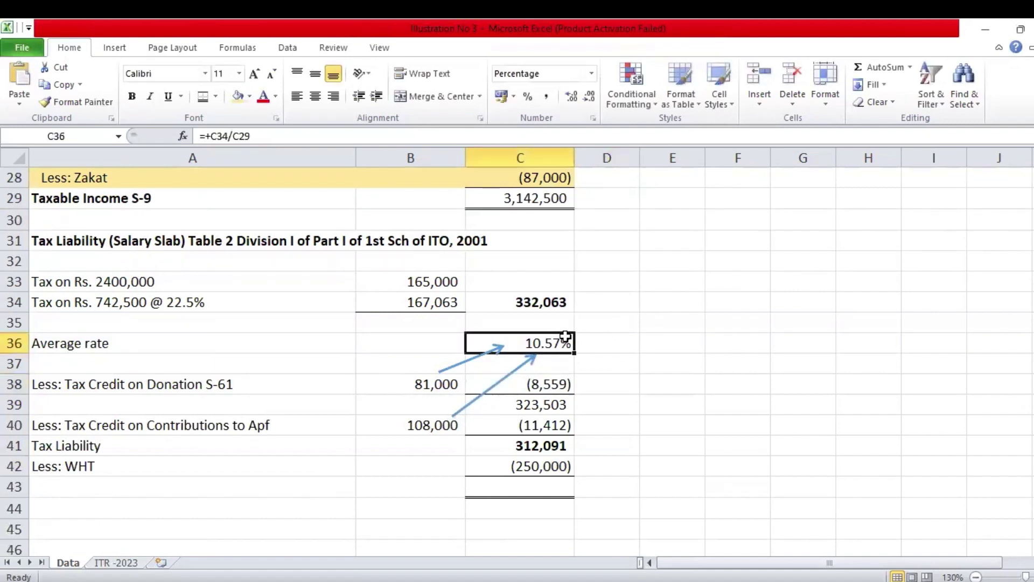
left_click(605, 385)
type("=(")
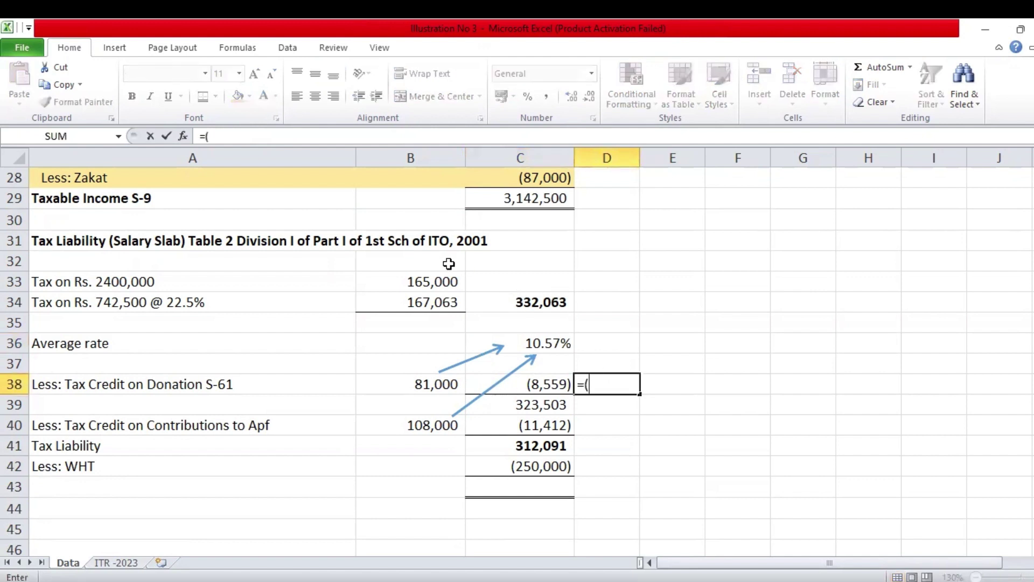
type("332,063 x")
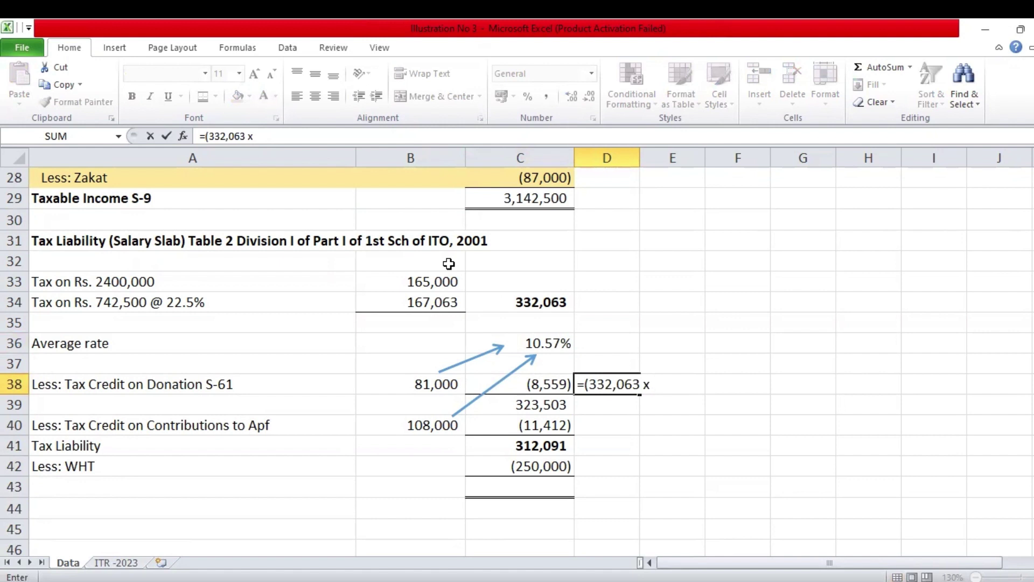
type(" 10")
key("BackSpace")
key("BackSpace")
key("BackSpace")
key("BackSpace")
type("/ 3,142")
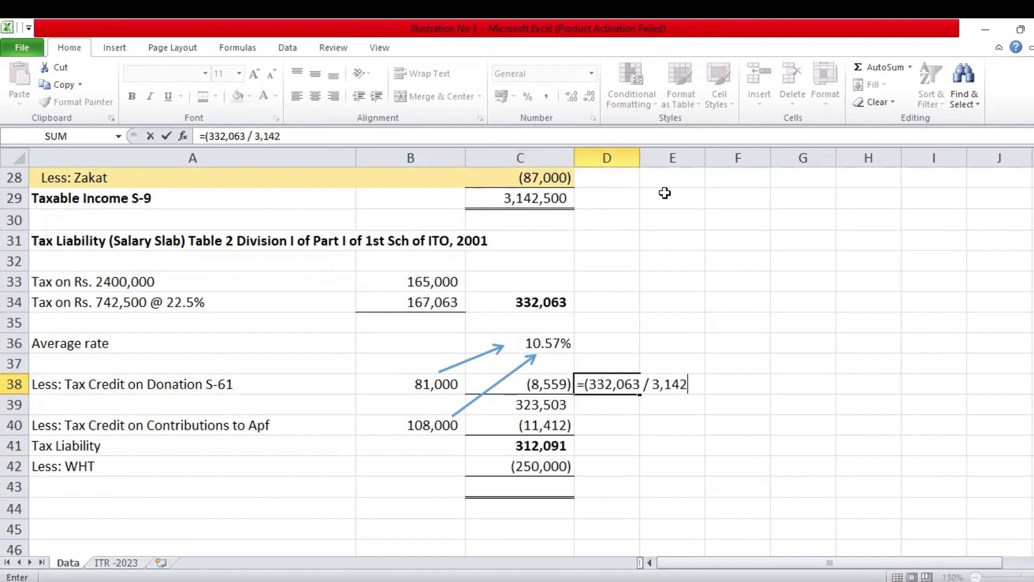
type(",500 x 81,")
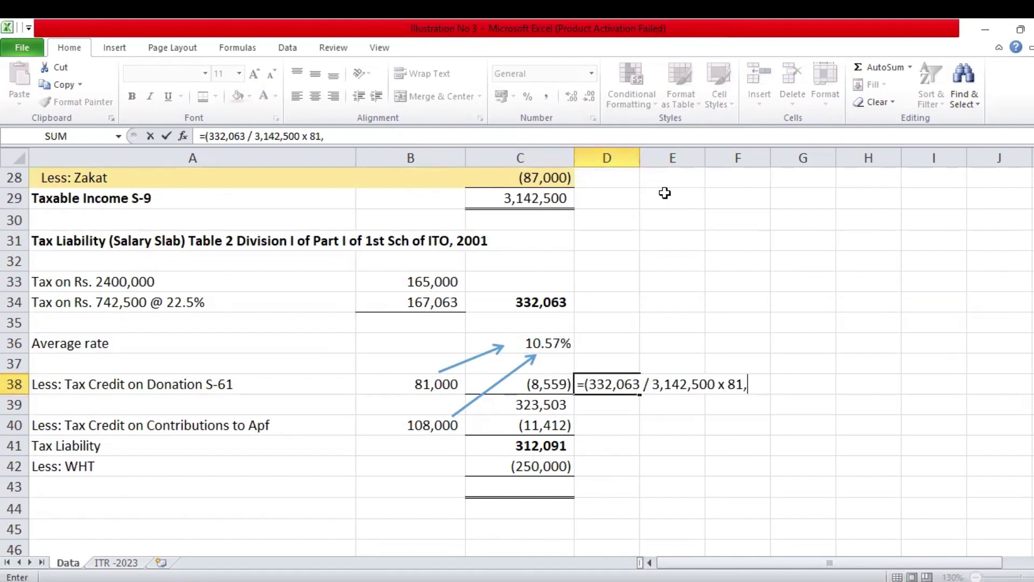
type("000)")
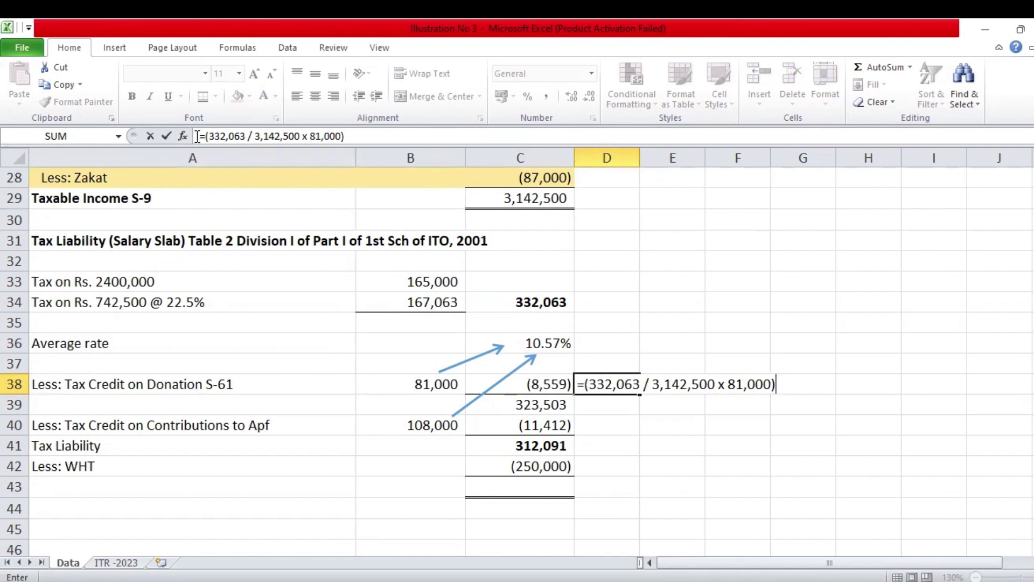
left_click(197, 136)
key("Return")
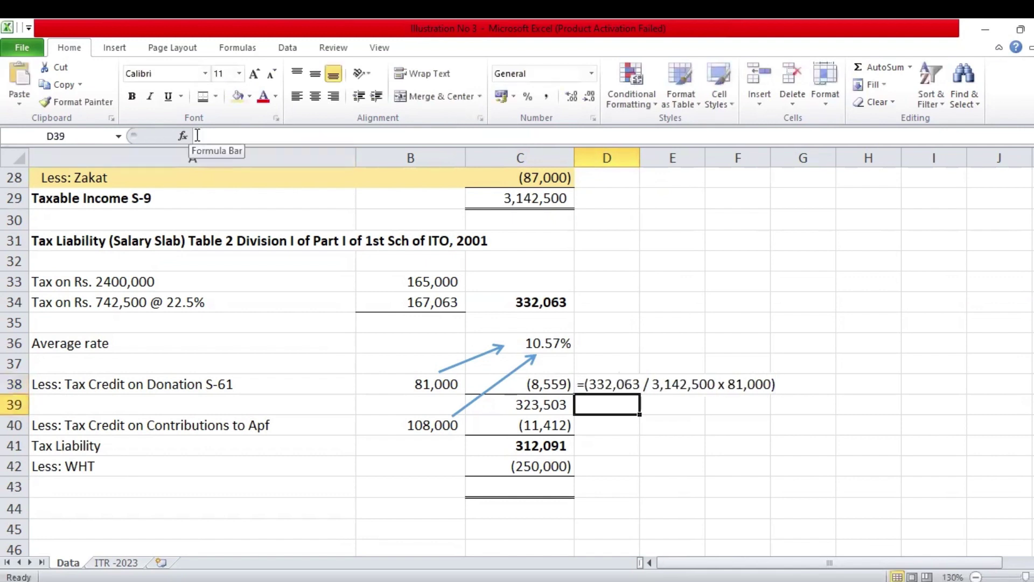
Replace the donation tax credit formula in C38 with =-C34/C29*B38
key("Up")
key("Left")
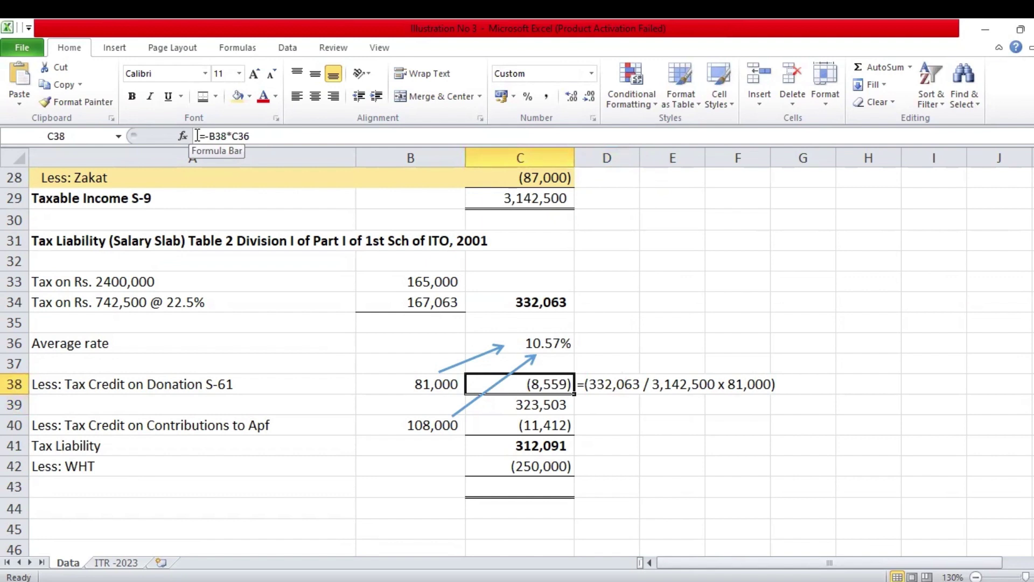
type("-")
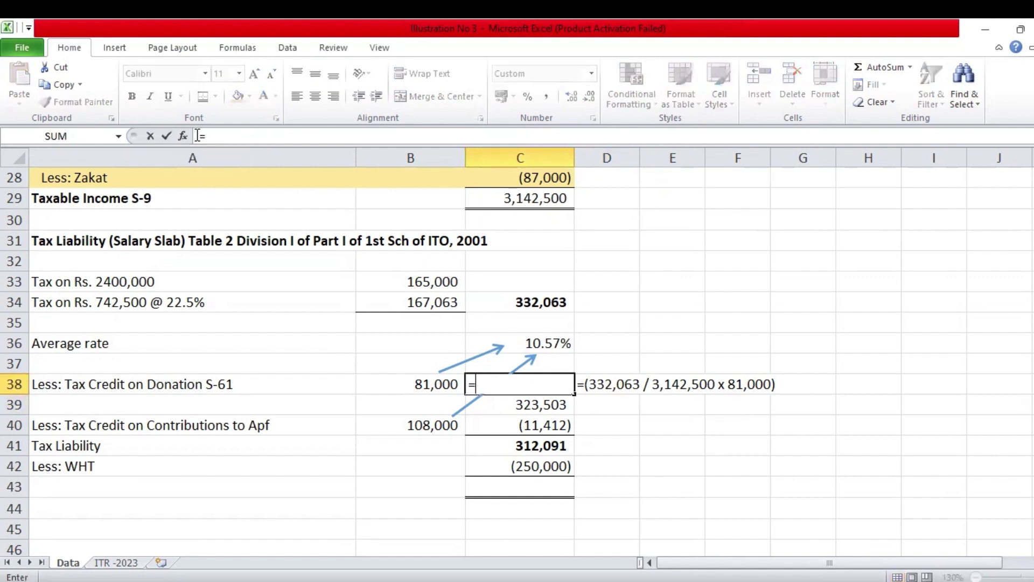
key("Escape")
type("-")
key("Down")
key("Down")
key("Down")
key("Down")
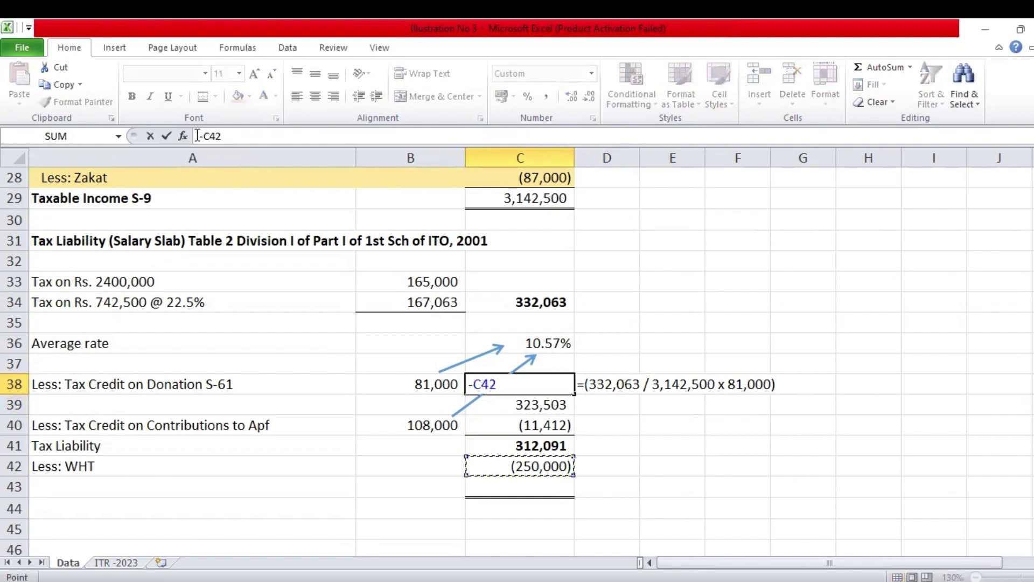
key("Up")
key("Up")
key("Up")
key("Up")
key("Up")
key("Up")
key("Up")
key("Up")
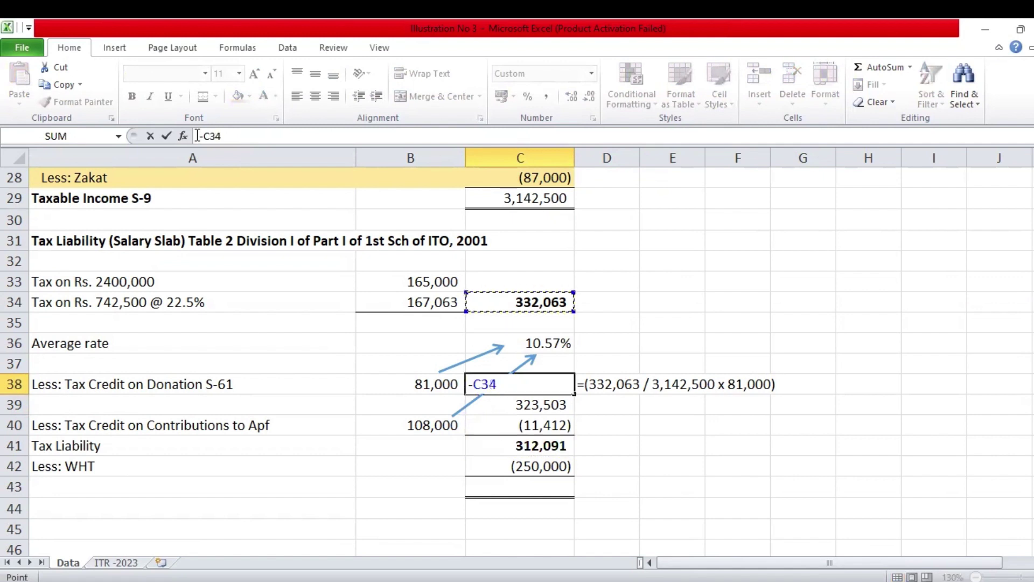
type("/")
key("Up")
key("Up")
key("Up")
key("Up")
key("Up")
key("Up")
key("Up")
key("Up")
key("Up")
key("Up")
key("Down")
type("*")
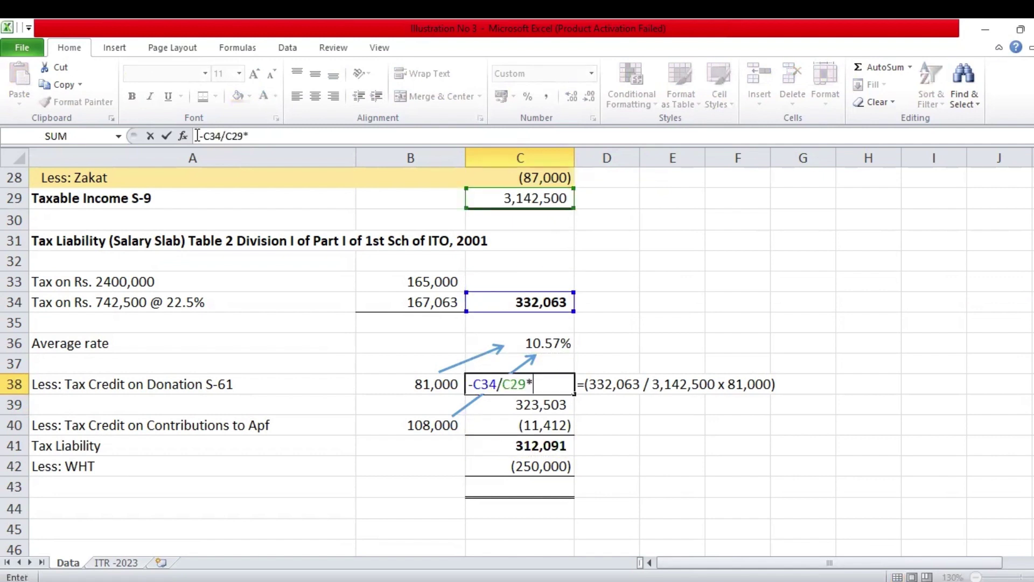
key("Left")
key("Return")
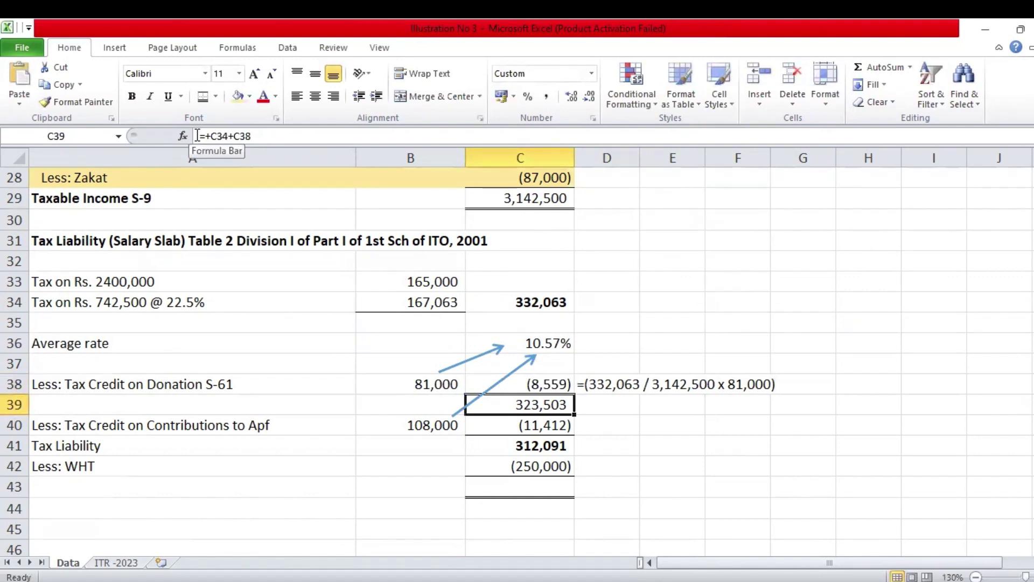
Compare the donation credit formula in C38 with the average rate formula in C36
key("Up")
key("Up")
key("Left")
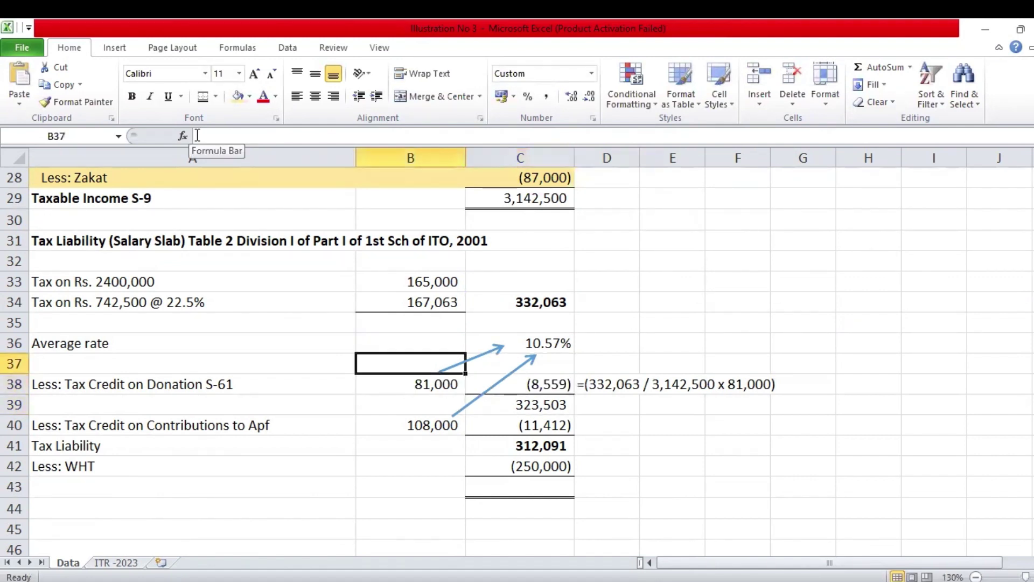
key("Down")
key("Right")
key("Up")
key("Up")
key("Down")
key("Down")
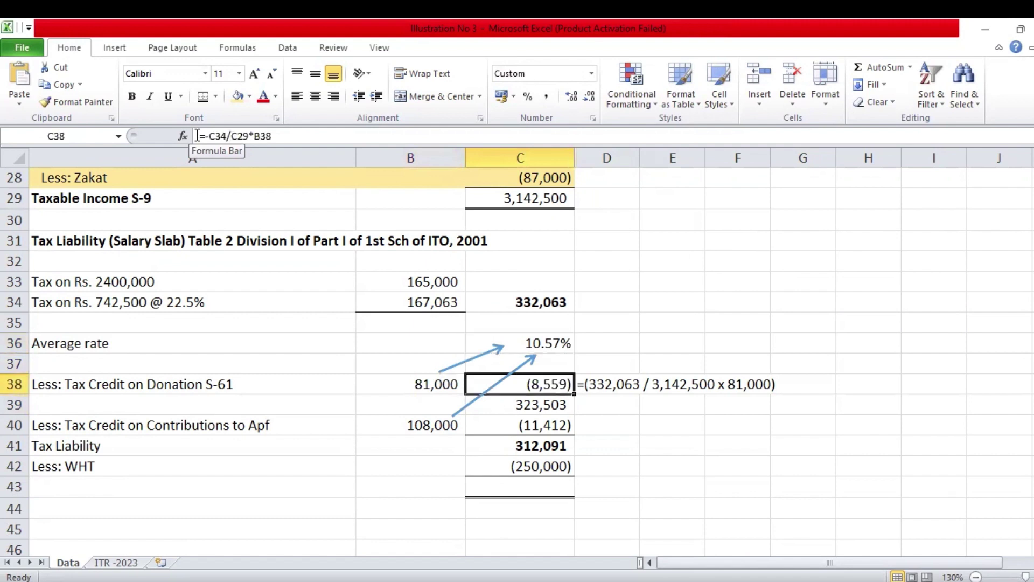
key("Up")
key("Up")
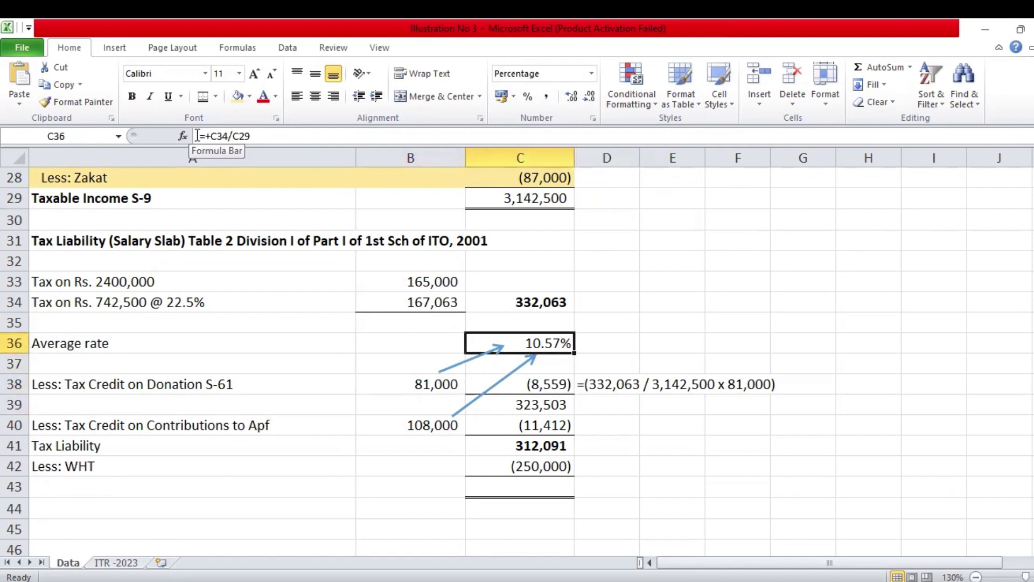
Calculate the remaining tax after withholding in C43 with the formula +C41+C42
key("Down")
key("Down")
key("Left")
key("Down")
key("Down")
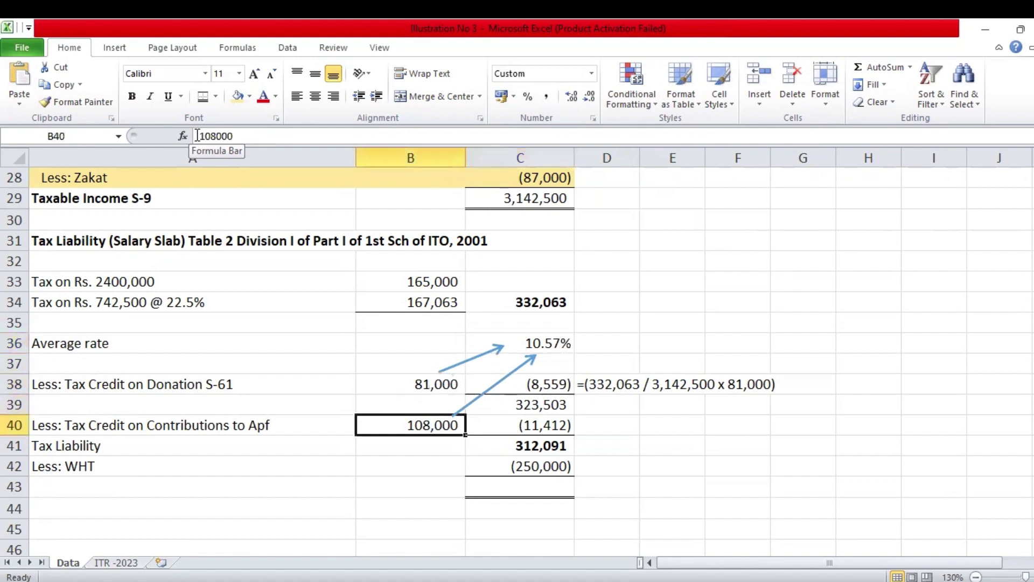
key("Right")
key("Down")
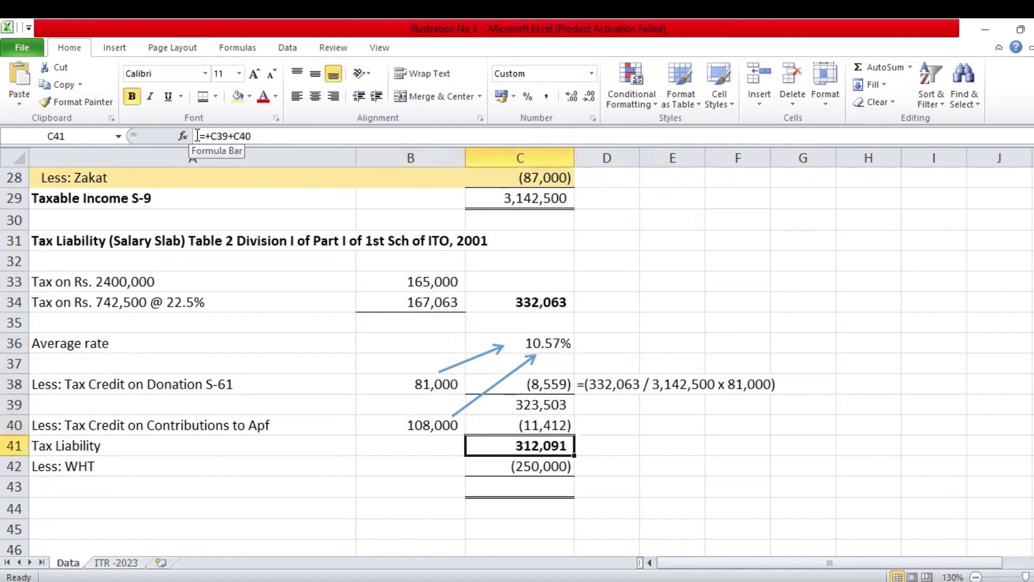
key("Down")
key("Down")
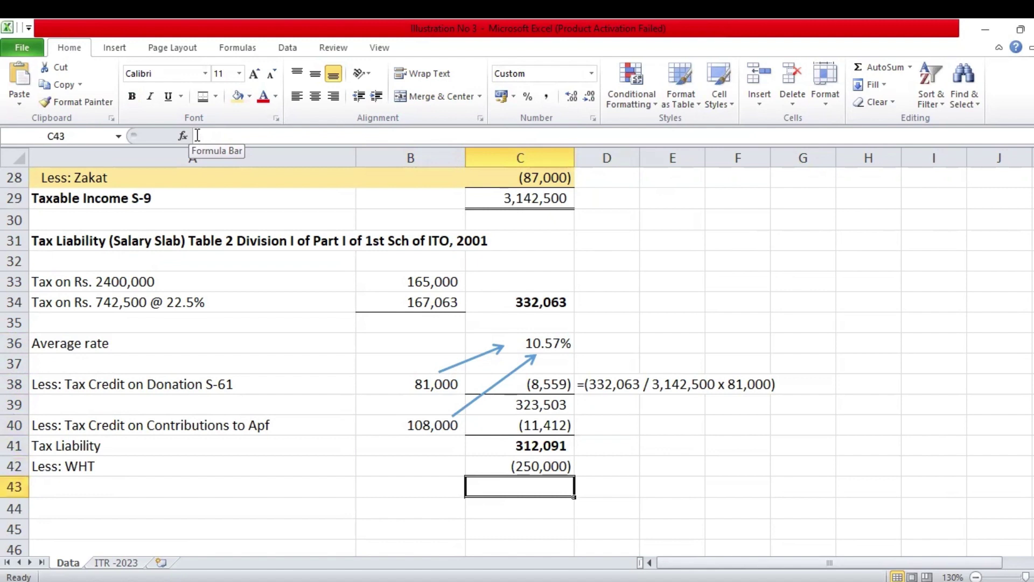
type("+")
key("Up")
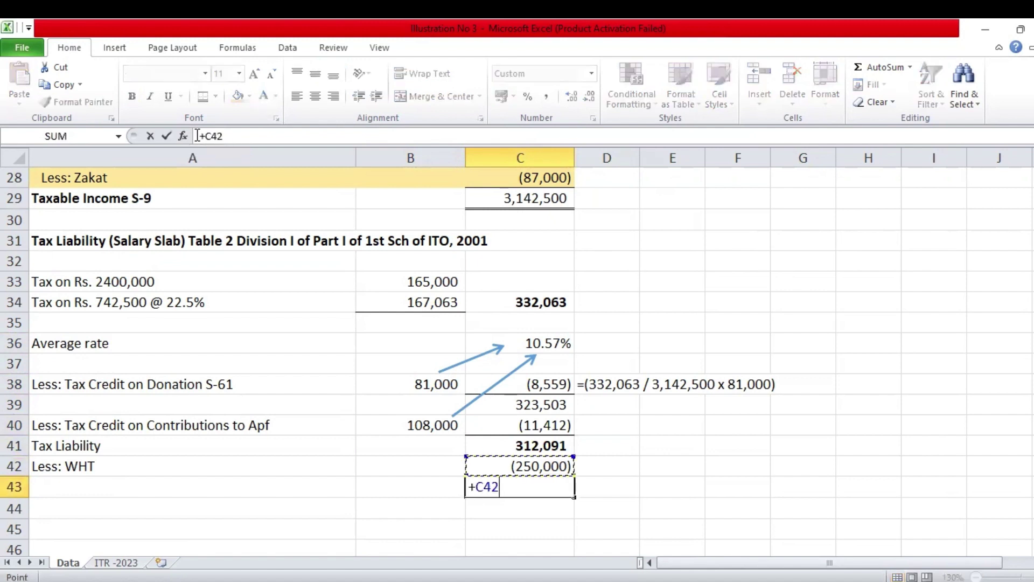
key("Up")
type("+")
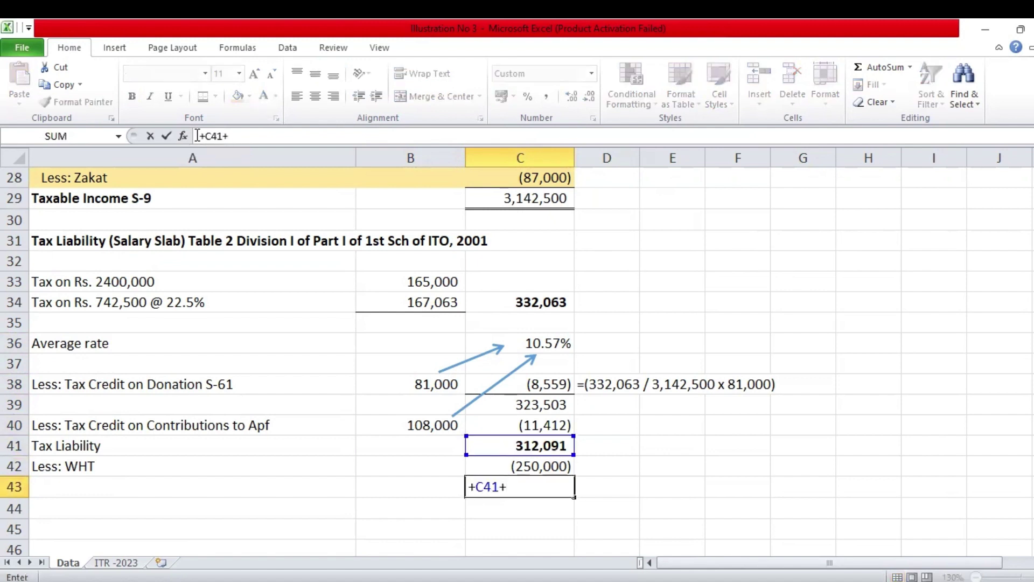
key("Up")
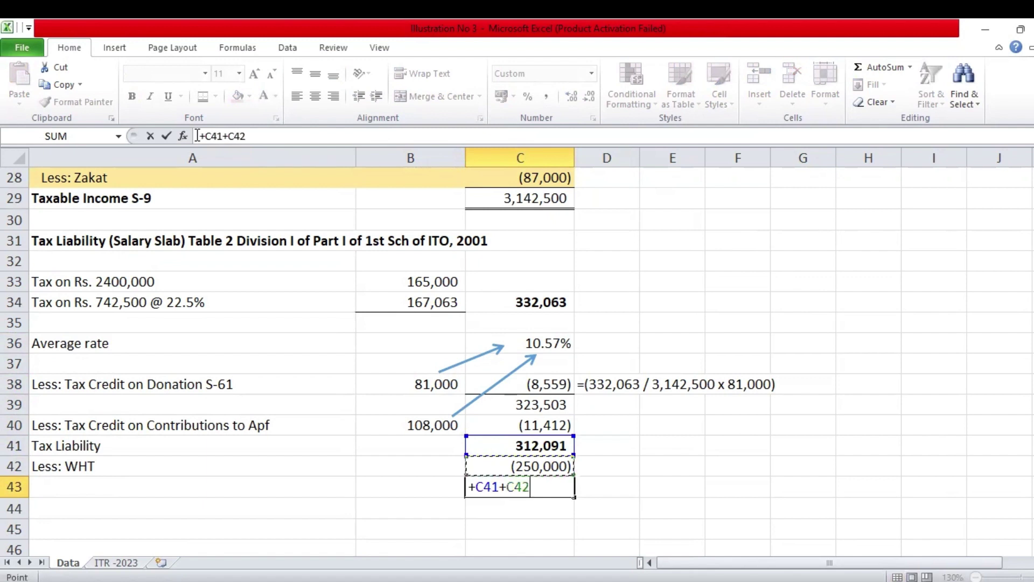
key("Return")
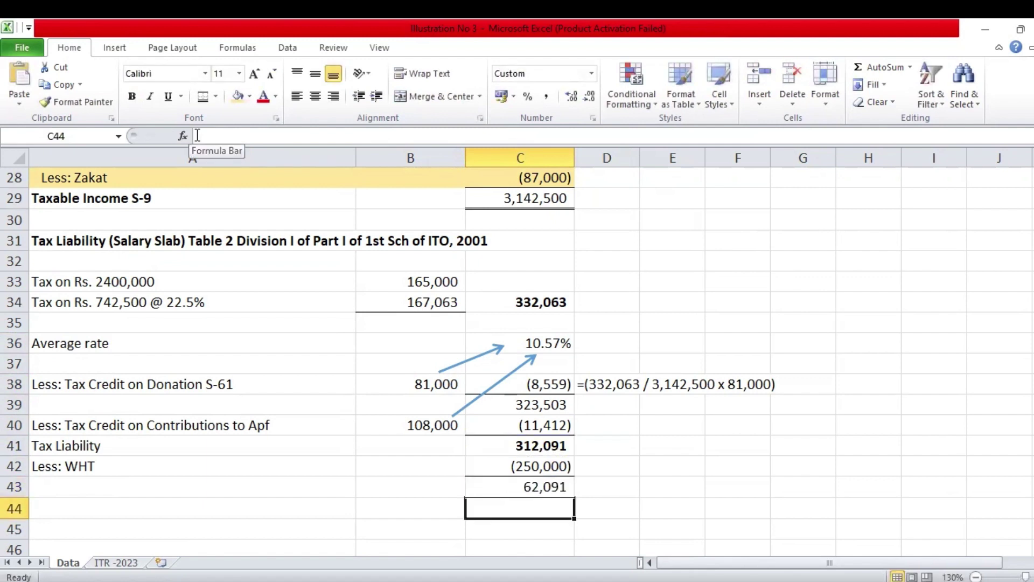
Label the final amount in A43 as "Tax payable with rturn of income S-137 admitted tax"
key("Up")
key("Left")
key("Left")
type("Tax ")
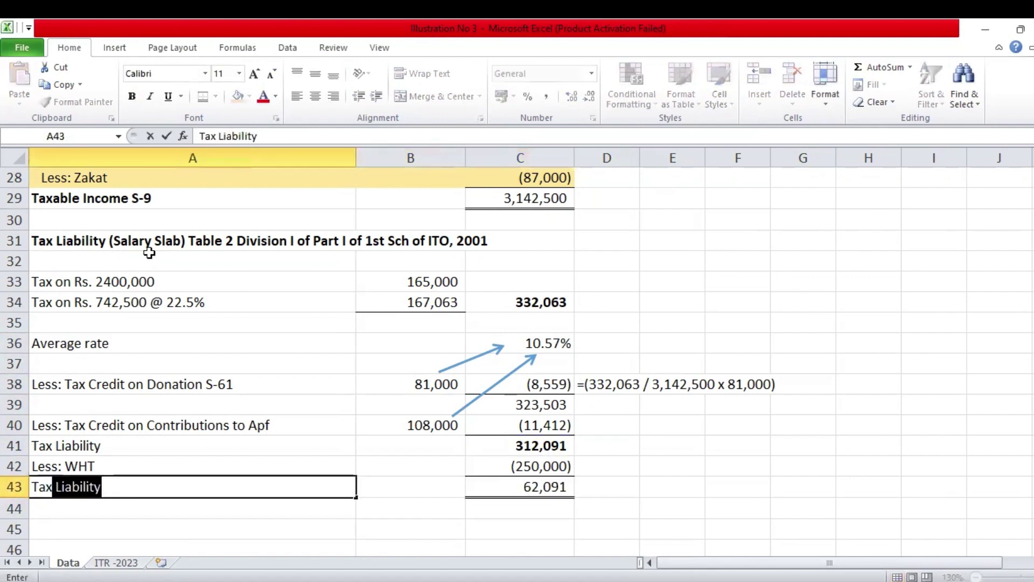
type("payable wi")
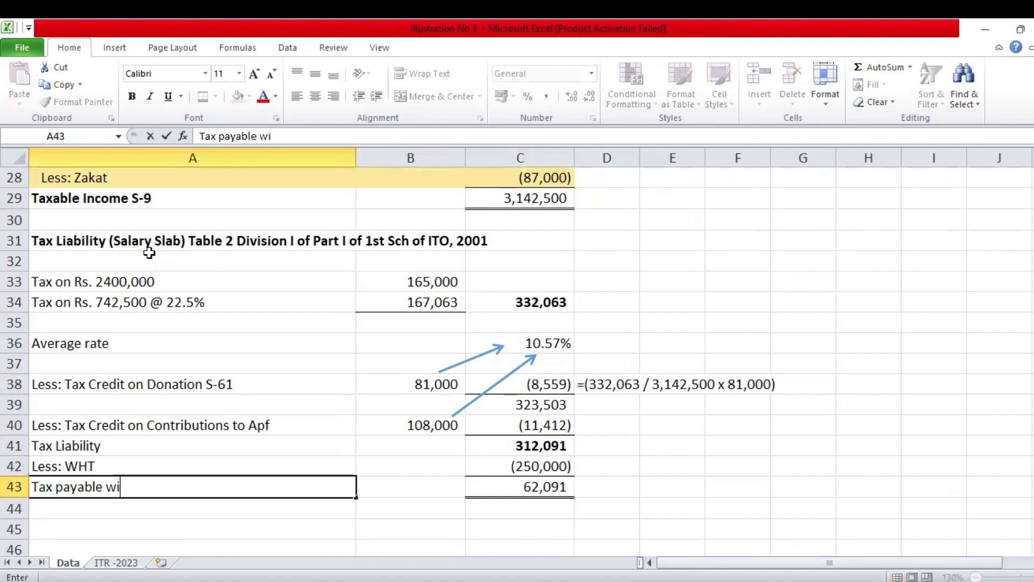
type("th rturn of income")
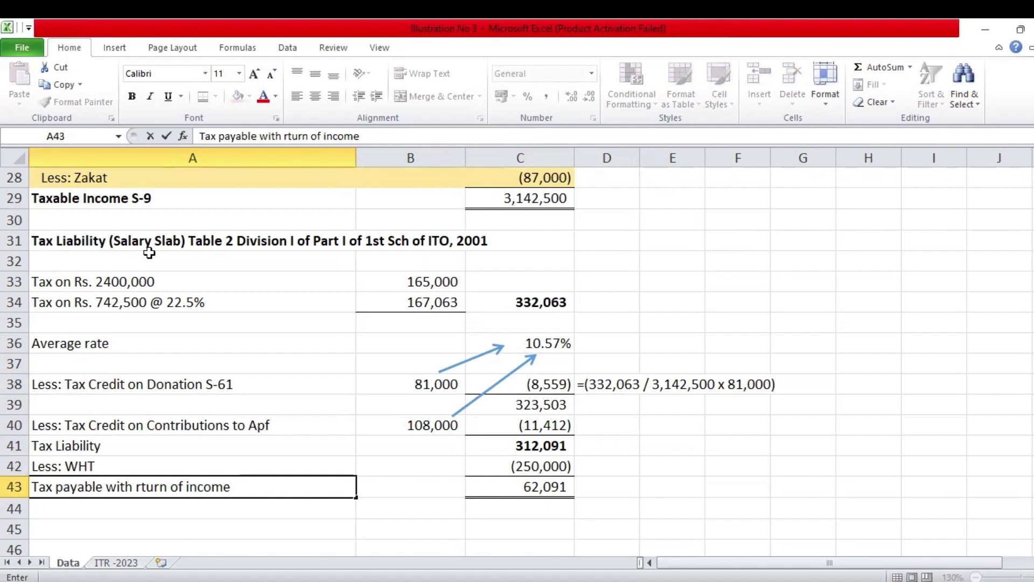
type("S-137 admit")
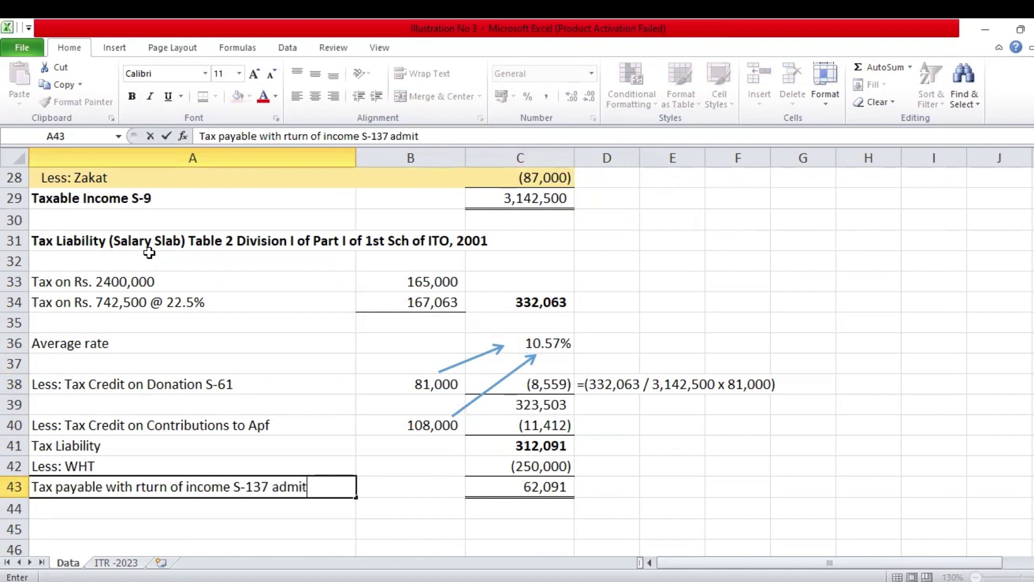
type("ted tax")
key("Return")
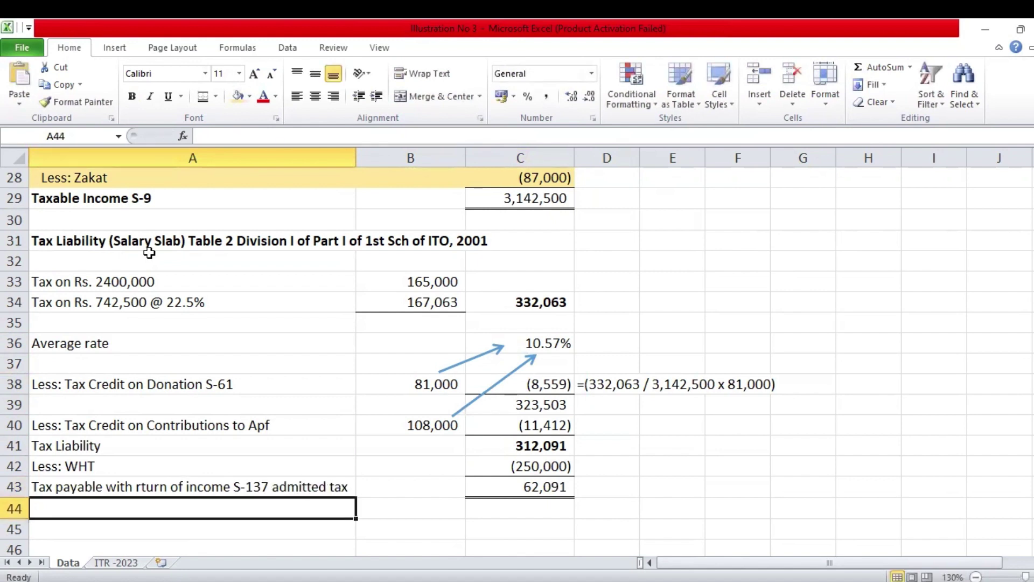
Review the computation from the salary items to Taxable Income S-9, including the employer's withheld tax in row 26
key("Right")
key("Right")
key("Up")
key("Up")
key("Up")
key("Up")
key("Up")
key("Up")
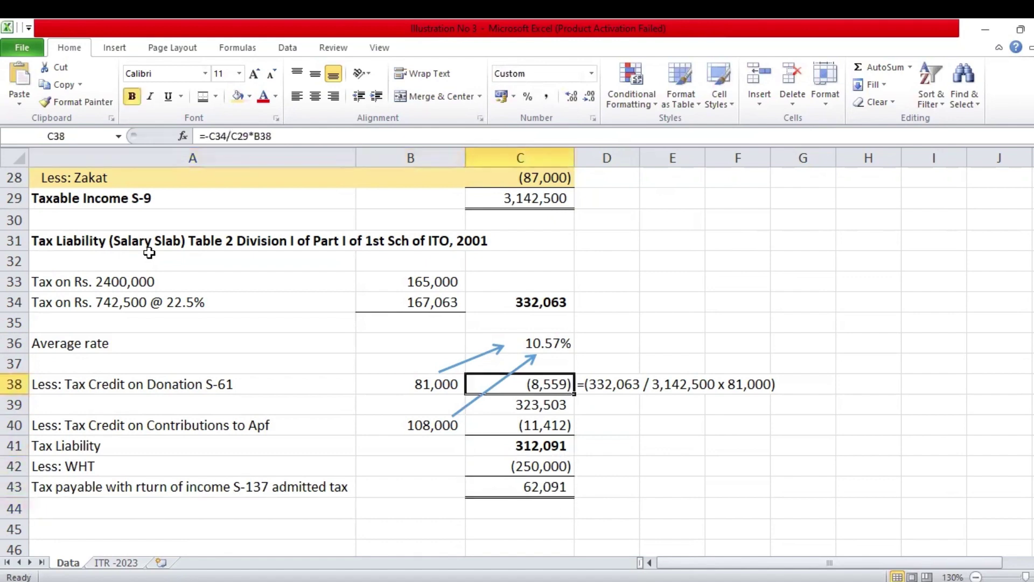
key("Up")
key("Up")
key("Up")
key("Up")
key("Up")
key("Up")
key("Up")
key("Up")
key("Up")
key("Up")
key("Up")
key("Up")
key("Up")
key("Up")
key("Up")
key("Up")
key("Up")
key("Up")
key("Up")
key("Up")
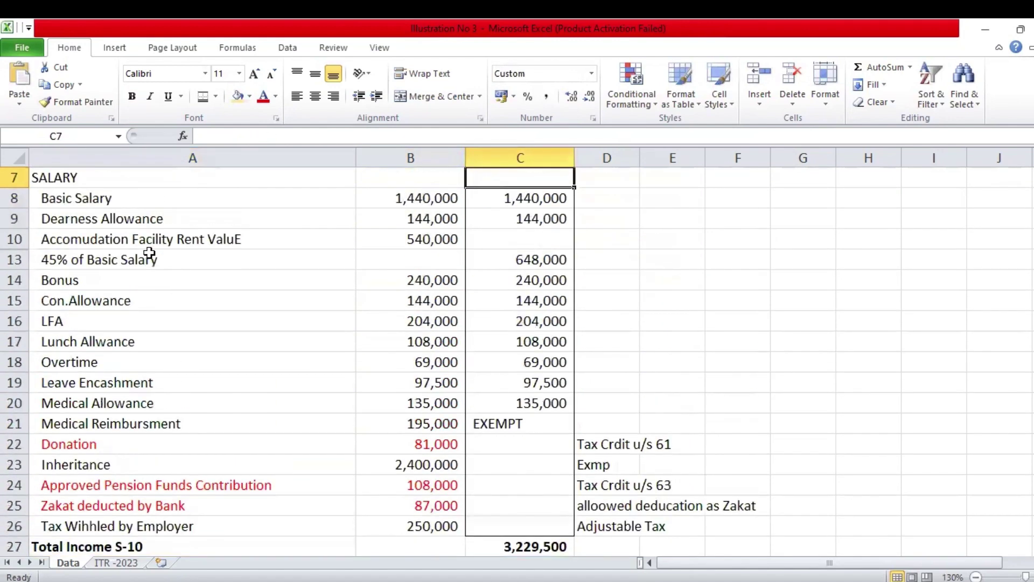
key("Up")
key("Up")
key("Up")
key("Down")
key("Down")
key("Down")
key("Down")
key("Down")
key("Down")
key("Down")
key("Down")
key("Down")
key("Down")
key("Down")
key("Down")
key("Down")
key("Down")
key("Down")
key("Down")
key("Down")
key("Down")
key("Down")
key("Down")
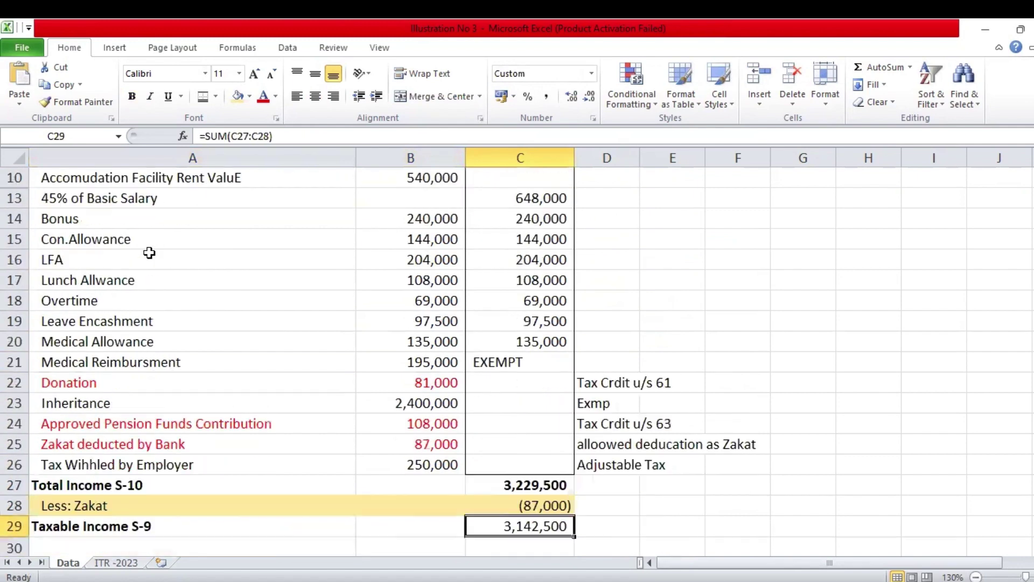
key("Up")
key("Up")
key("Up")
key("Left")
key("shift+Left")
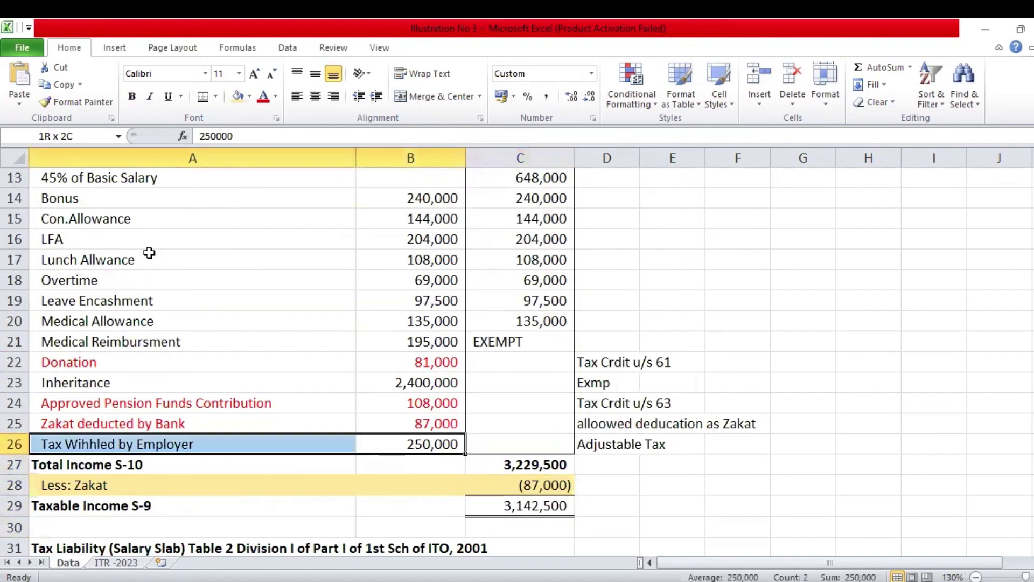
key("Right")
key("Left")
key("Left")
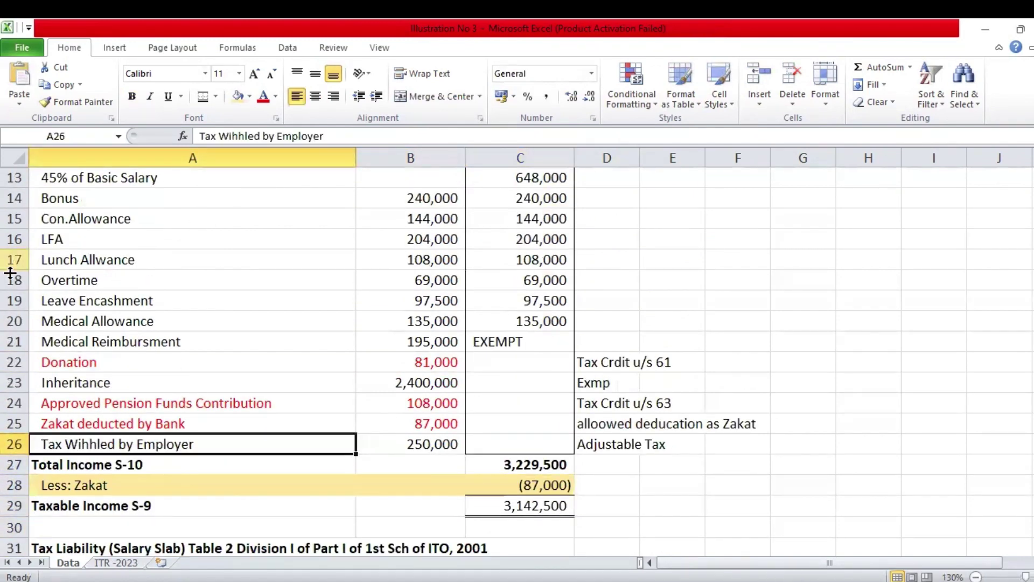
Move rows 22 to 26, from Donation through the tax withheld by the employer, to rows 49 to 53 beneath the tax computation
left_click_drag(12, 362, 15, 438)
key("ctrl+c")
key("Down")
key("Down")
key("Down")
key("Down")
key("Down")
key("Down")
key("Down")
key("Down")
key("Down")
key("Down")
key("Down")
key("Down")
key("Down")
key("Down")
key("Down")
key("Down")
key("Down")
key("Down")
key("Down")
key("Down")
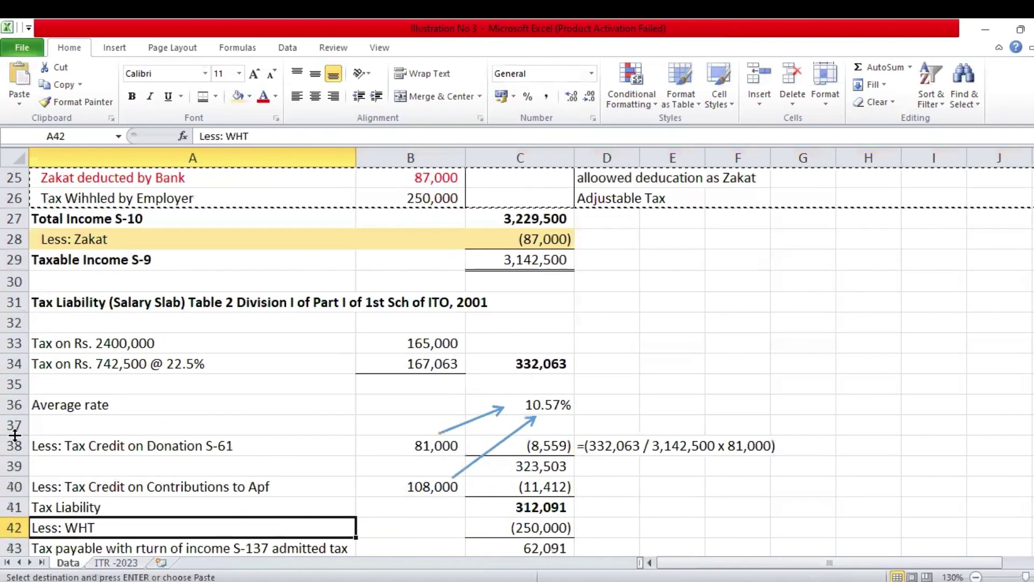
key("Down")
key("Down")
key("Down")
key("Down")
key("Down")
key("Down")
key("Down")
key("Down")
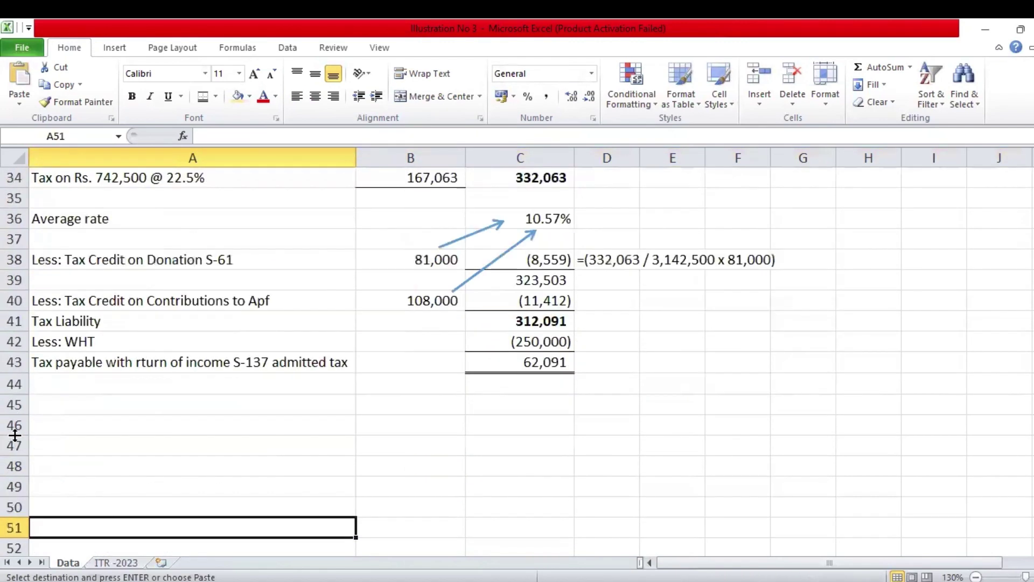
key("Up")
key("Up")
key("Return")
key("Return")
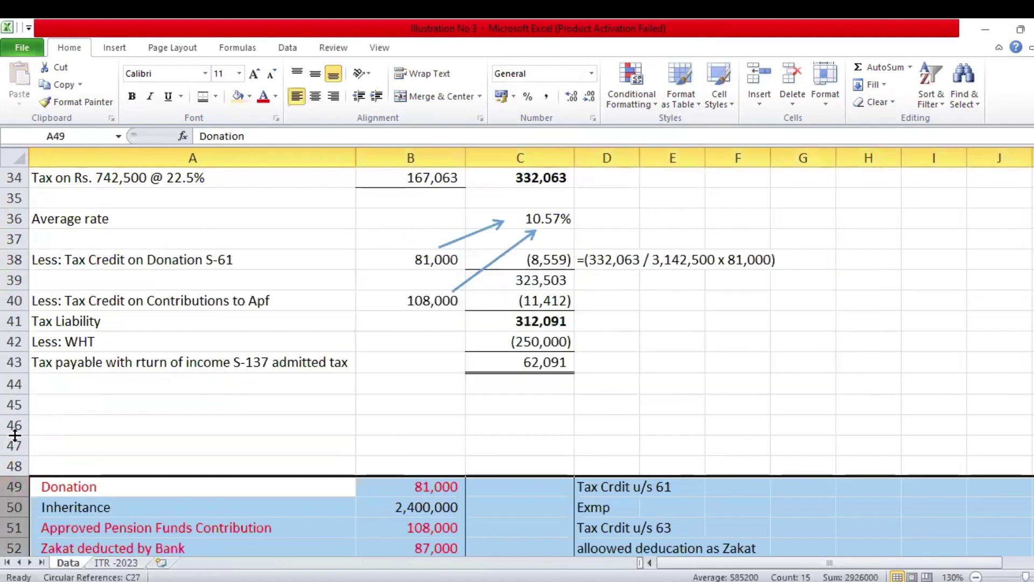
key("Down")
key("Down")
key("Down")
key("Down")
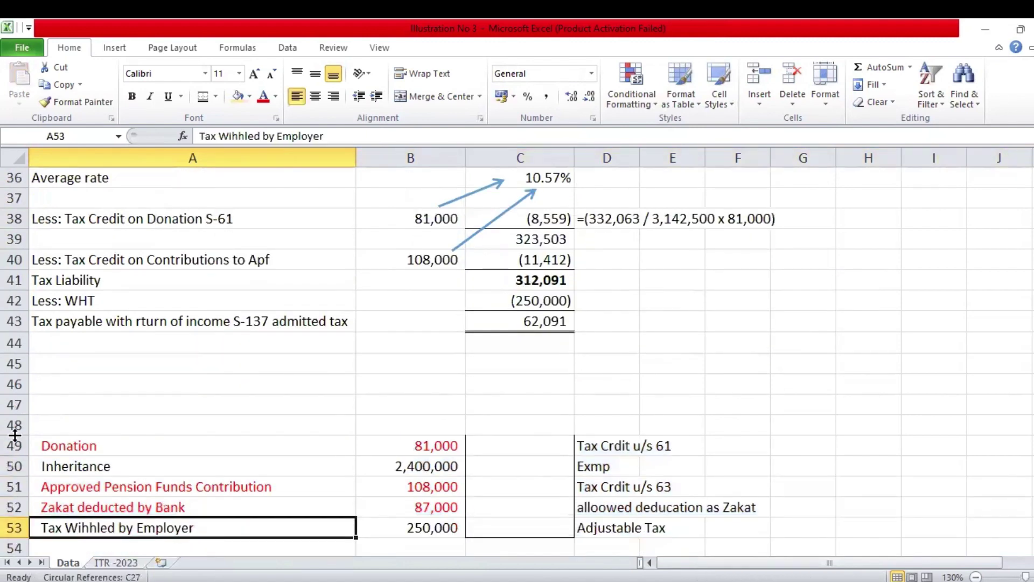
Delete the emptied rows 22 to 26 between Medical Reimbursement and Total Income S-10
key("Up")
key("Up")
key("Up")
key("Up")
key("Up")
key("Up")
key("Up")
key("Up")
key("Up")
key("Up")
key("Up")
key("Up")
key("Up")
key("Up")
key("Up")
key("Up")
key("Up")
key("Up")
key("Up")
key("Up")
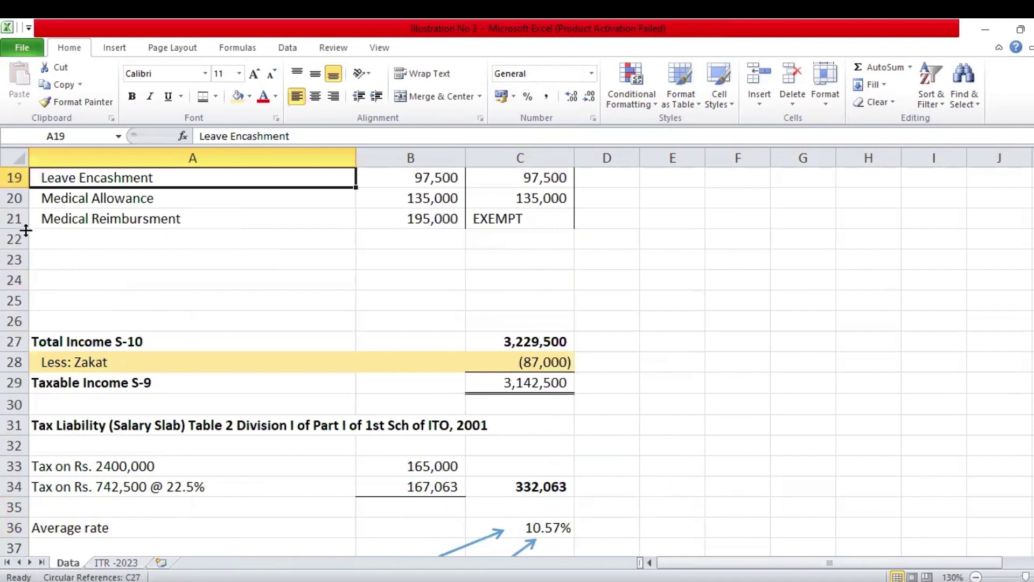
left_click_drag(21, 236, 13, 314)
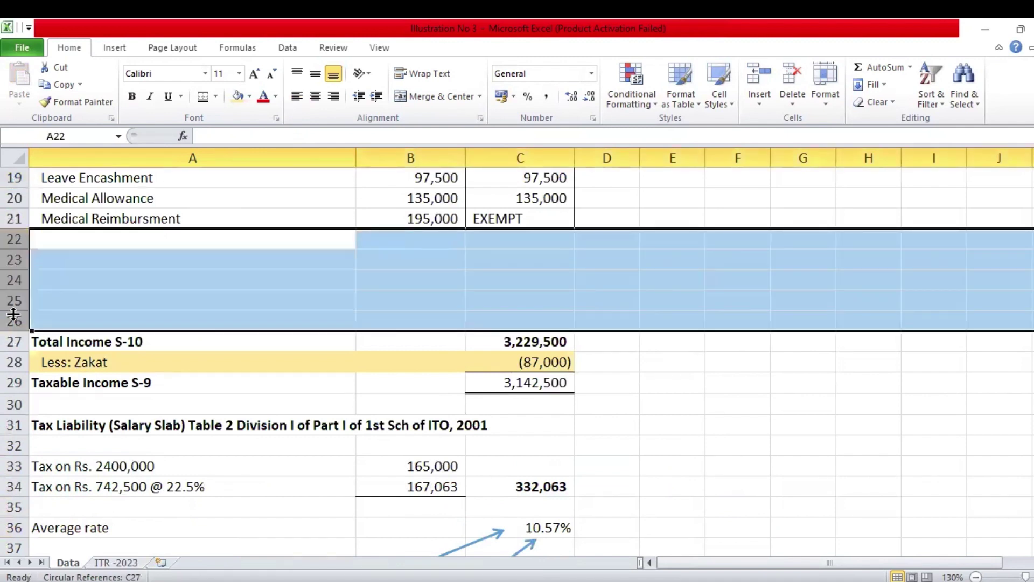
right_click(13, 314)
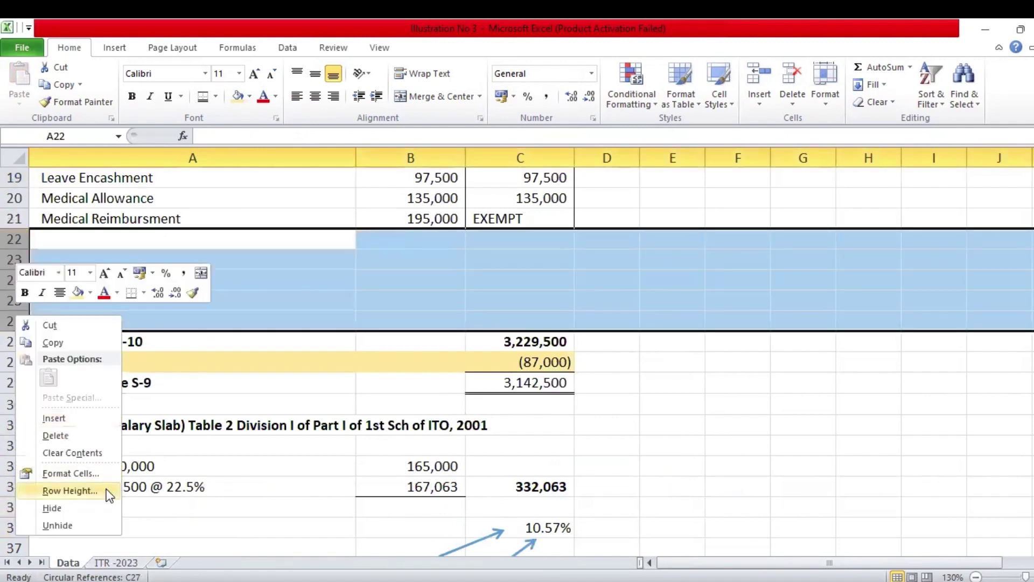
left_click(88, 440)
Add a bottom border to the EXEMPT cell C21 to close the box around the salary amounts
left_click(510, 220)
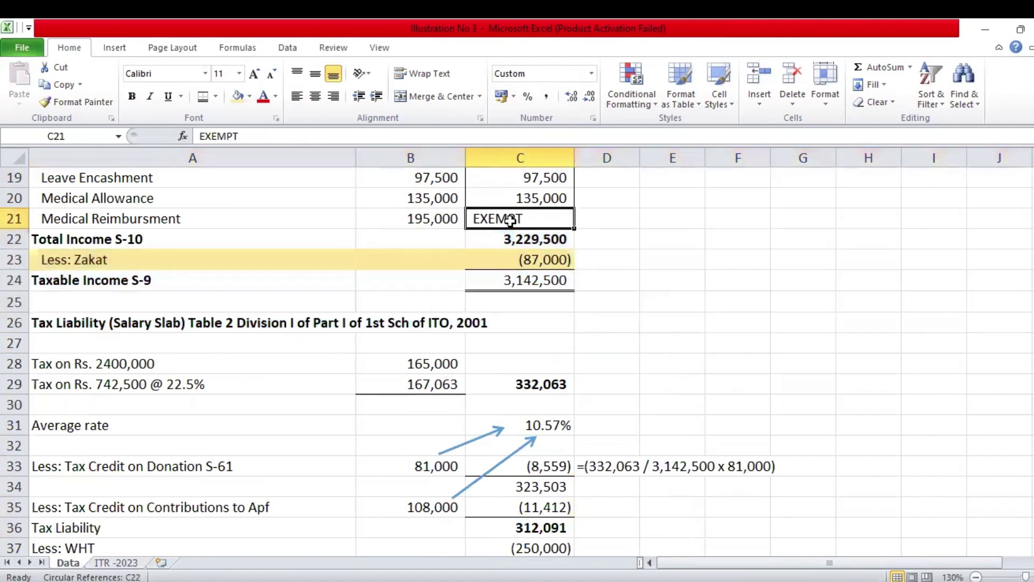
left_click(217, 97)
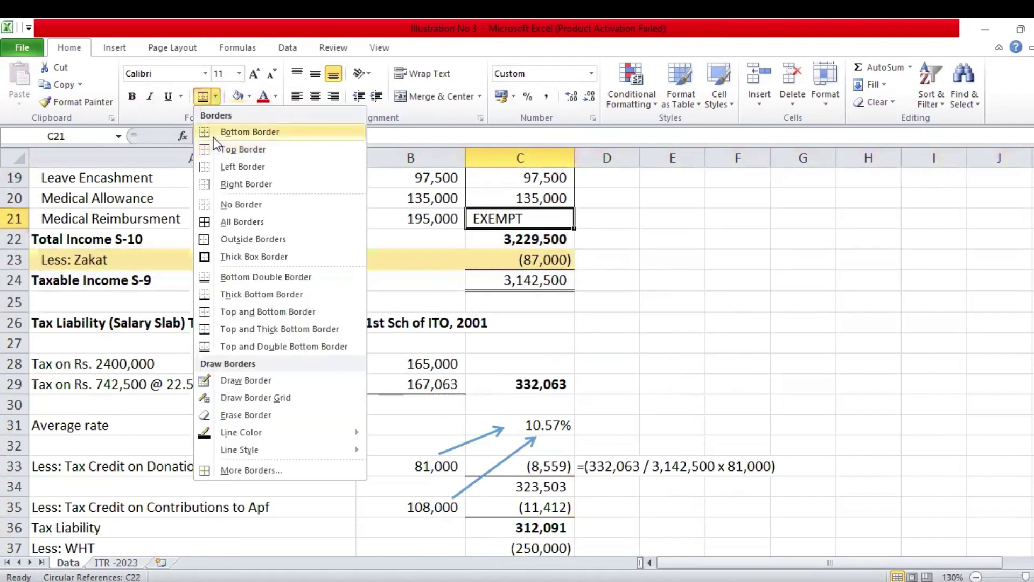
left_click(534, 259)
left_click(572, 329)
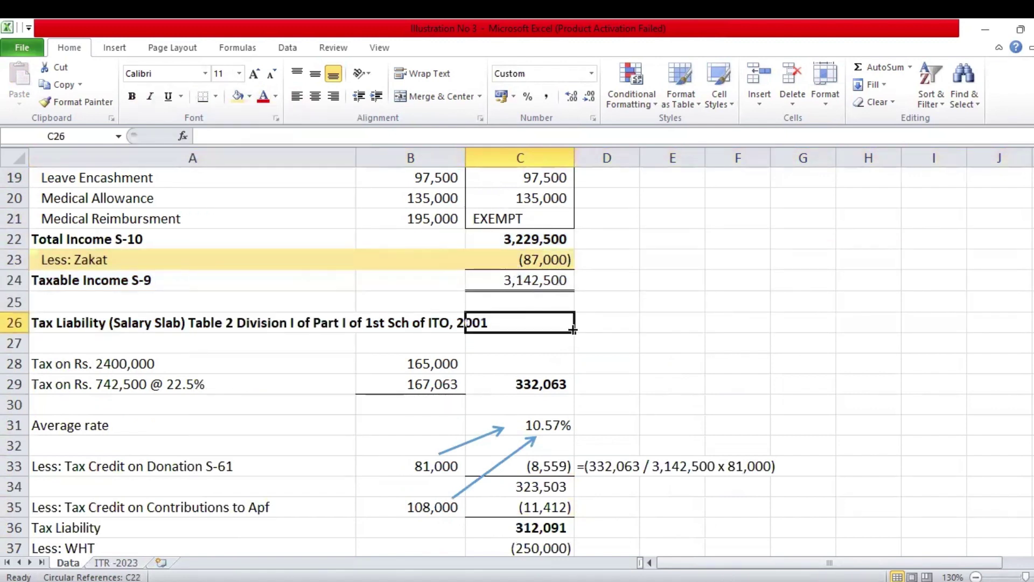
Review the amounts in column C from the tax liability heading up to the Bonus row
key("Up")
key("Up")
key("Up")
key("Up")
key("Up")
key("Up")
key("Up")
key("Up")
key("Up")
key("Up")
key("Up")
key("Up")
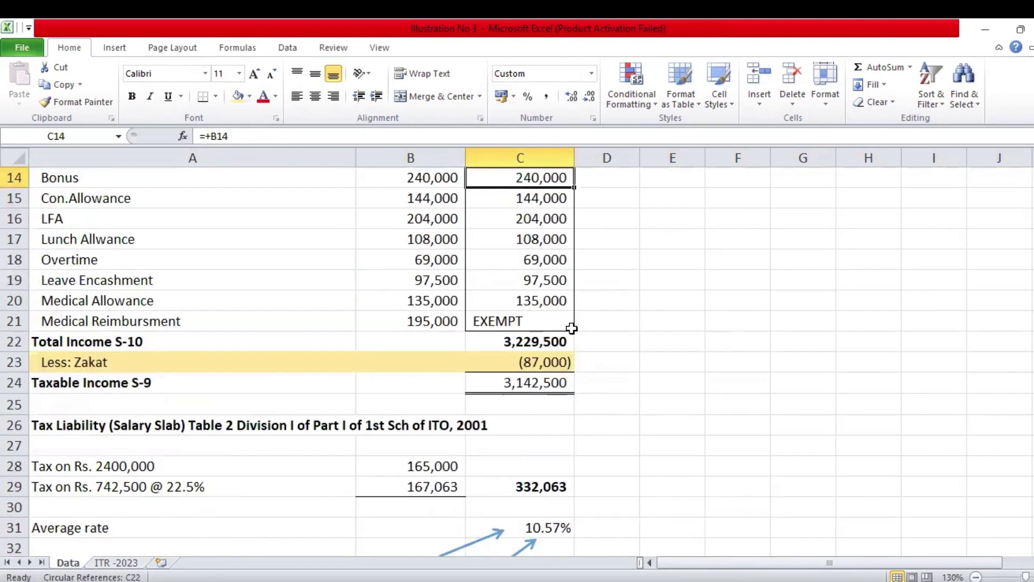
Examine the Medical Allowance row, from its label and question amount to its taxable amount
key("Down")
key("Down")
key("Down")
key("Down")
key("Down")
key("Down")
key("shift+Left")
key("shift+Left")
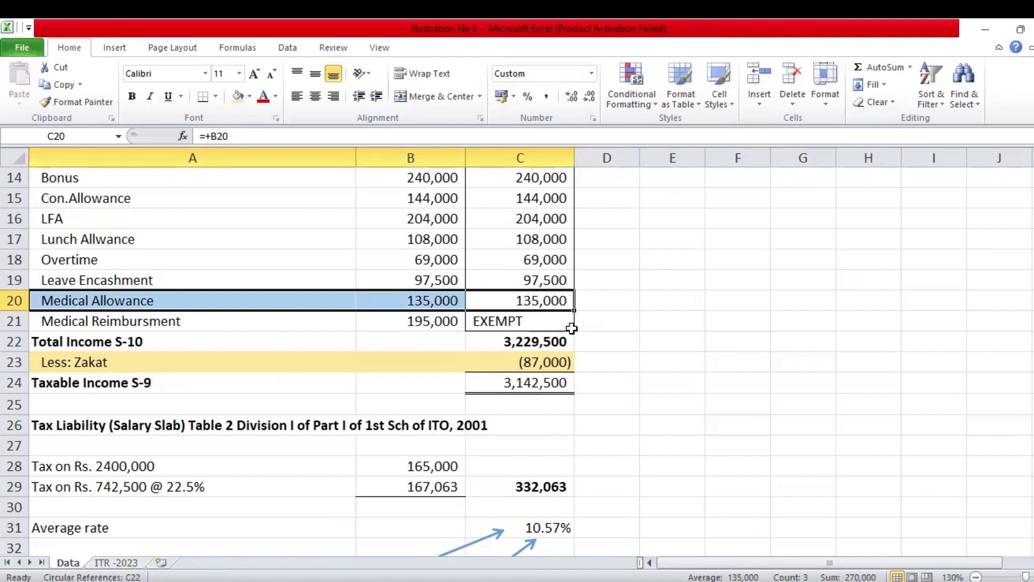
key("Right")
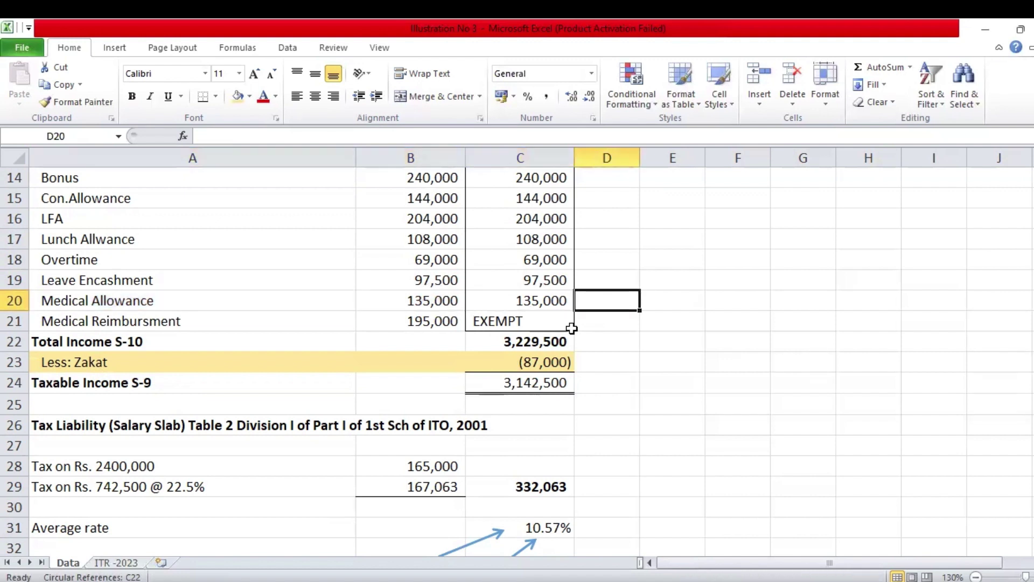
key("Left")
key("Left")
key("Left")
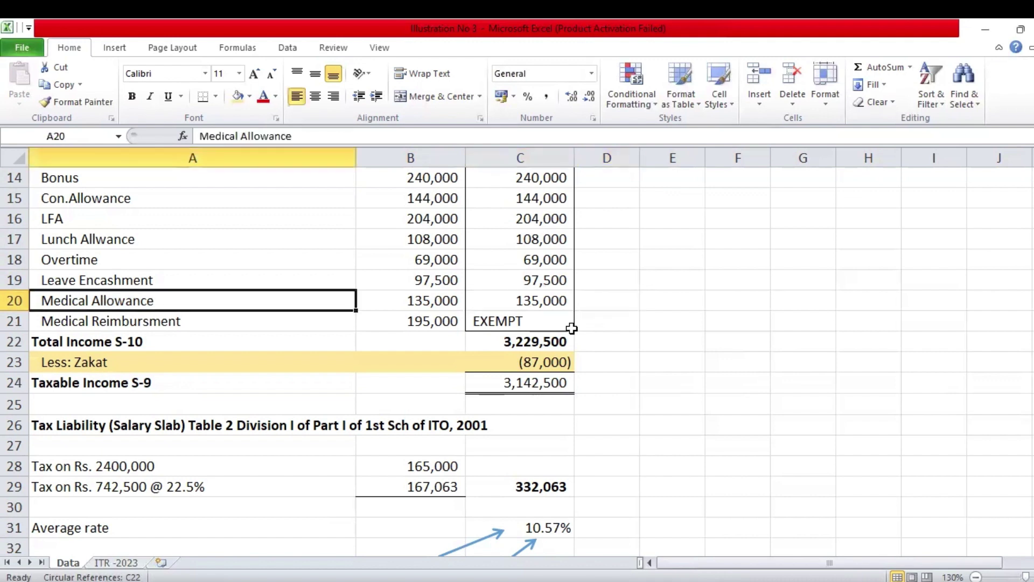
Compare the tax treatment of Medical Reimbursement with Medical Allowance in the question data and taxable salary columns
key("Down")
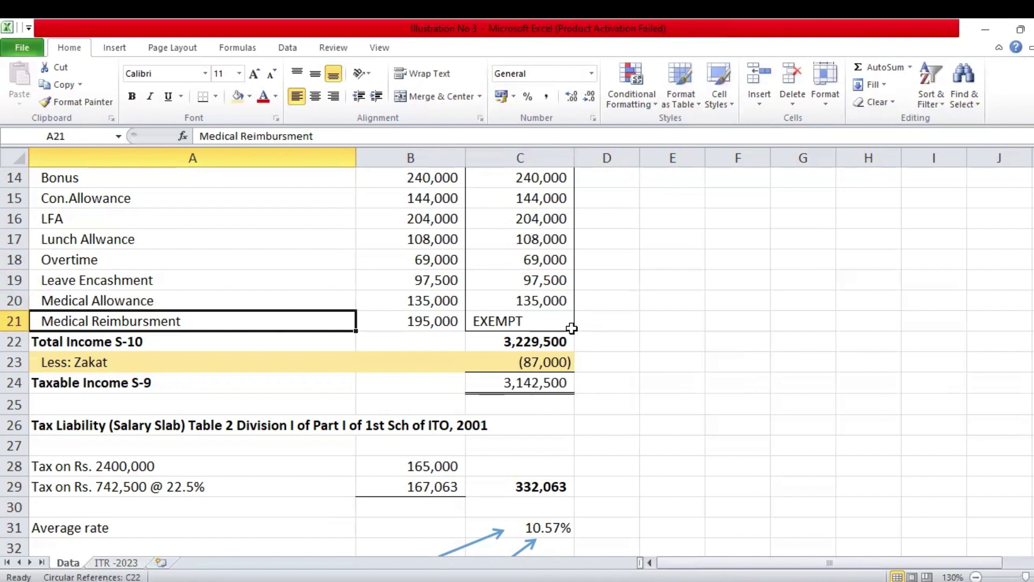
key("Up")
key("Right")
key("Right")
key("Right")
key("Left")
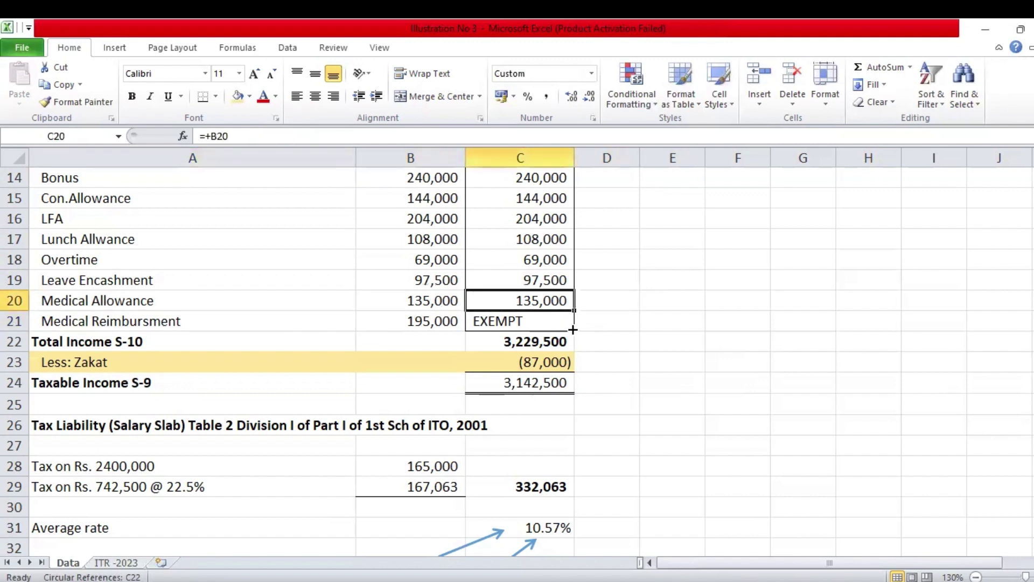
key("Down")
key("Left")
key("Left")
key("Right")
key("Right")
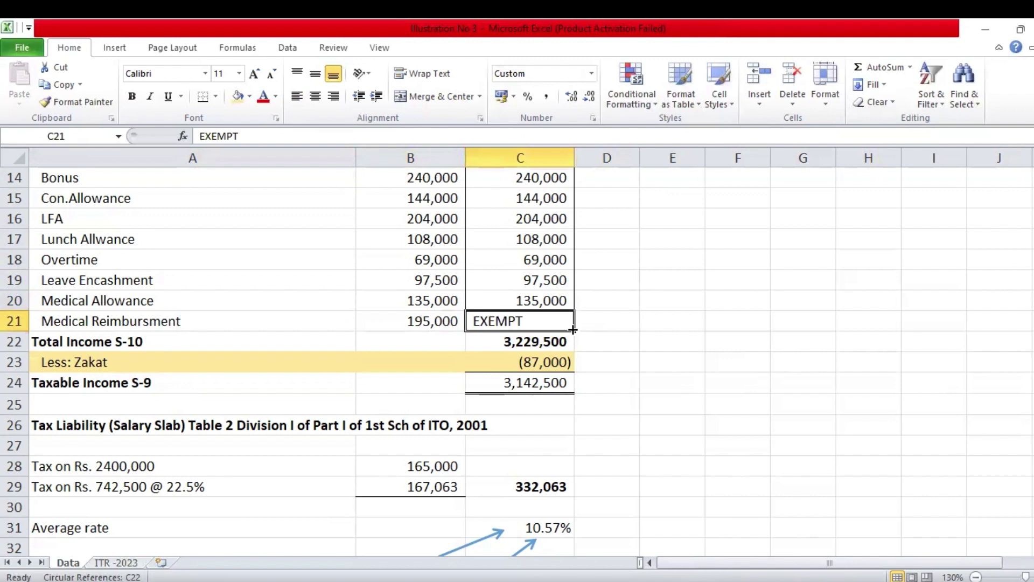
key("Up")
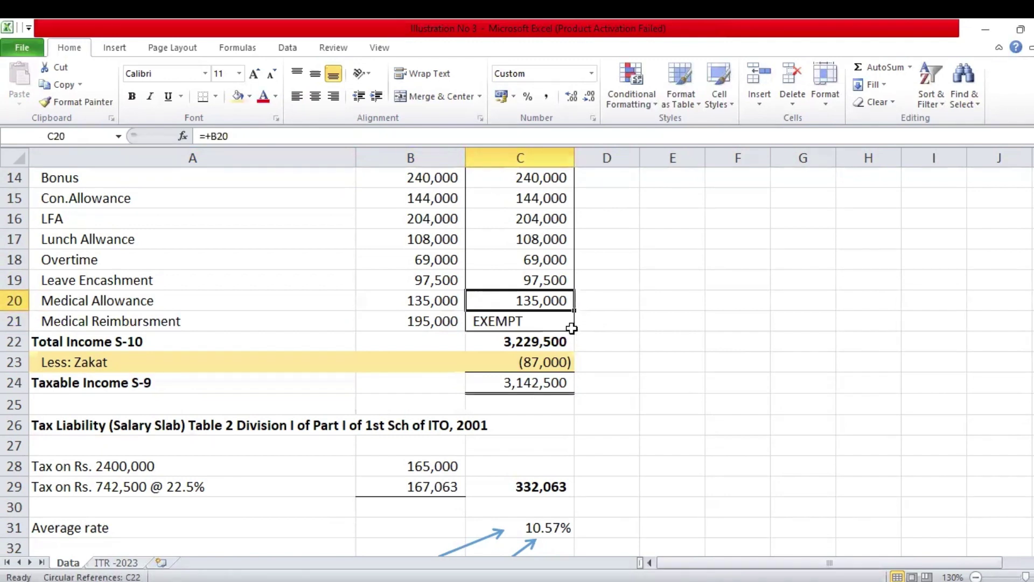
key("Left")
key("Left")
key("Down")
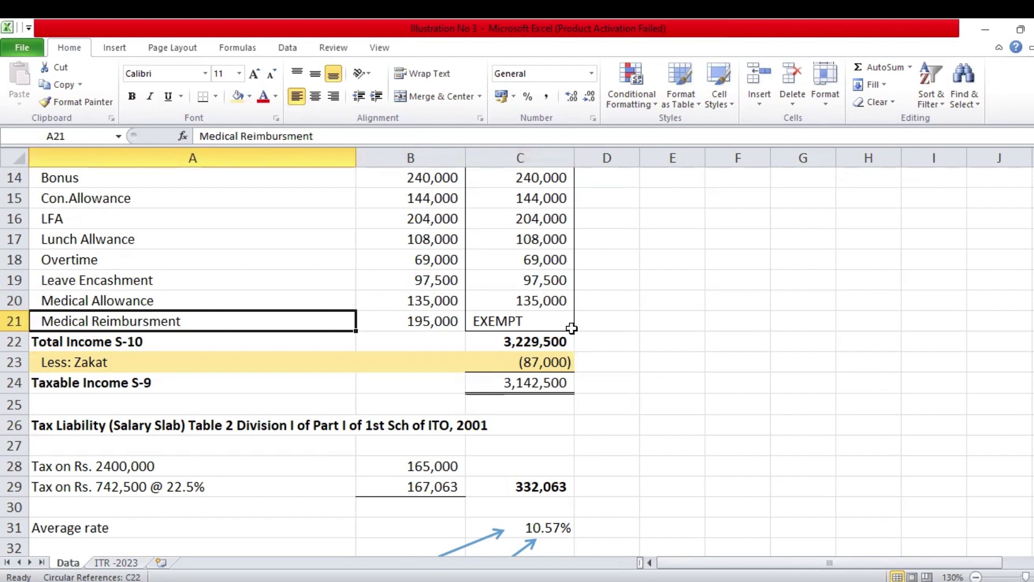
key("Up")
key("Right")
key("Right")
key("Left")
key("Down")
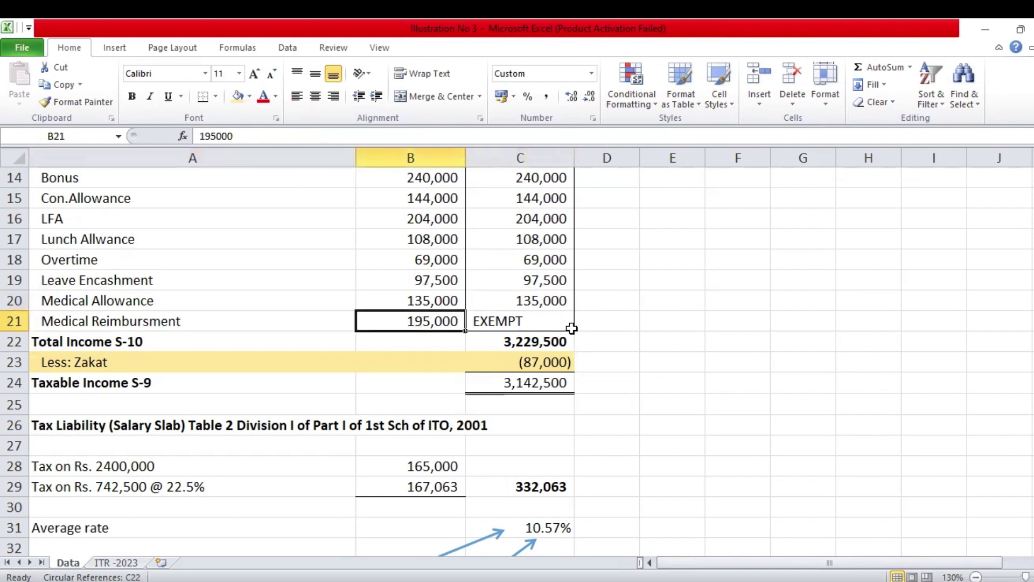
key("Right")
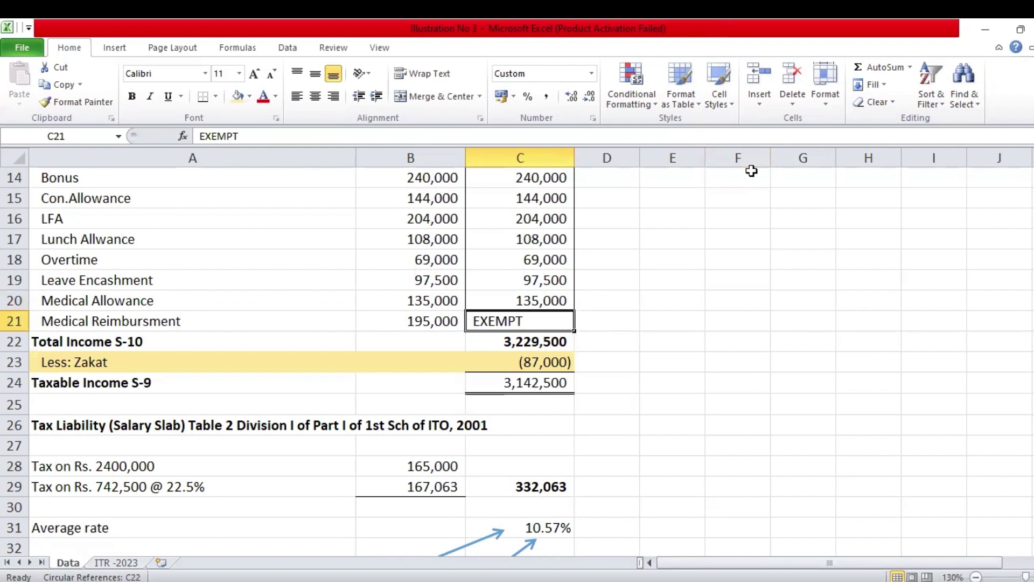
left_click(644, 294)
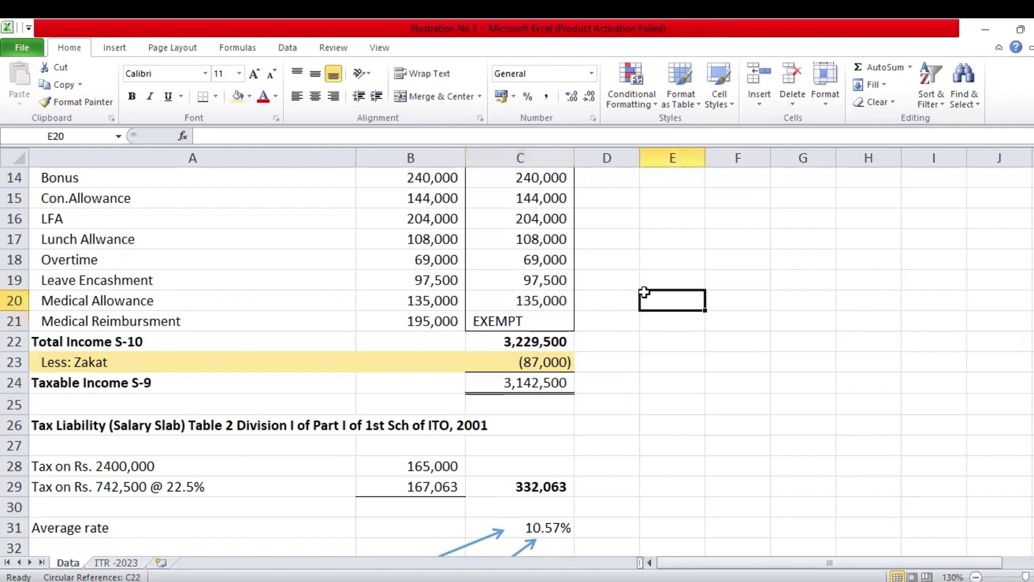
left_click(565, 322)
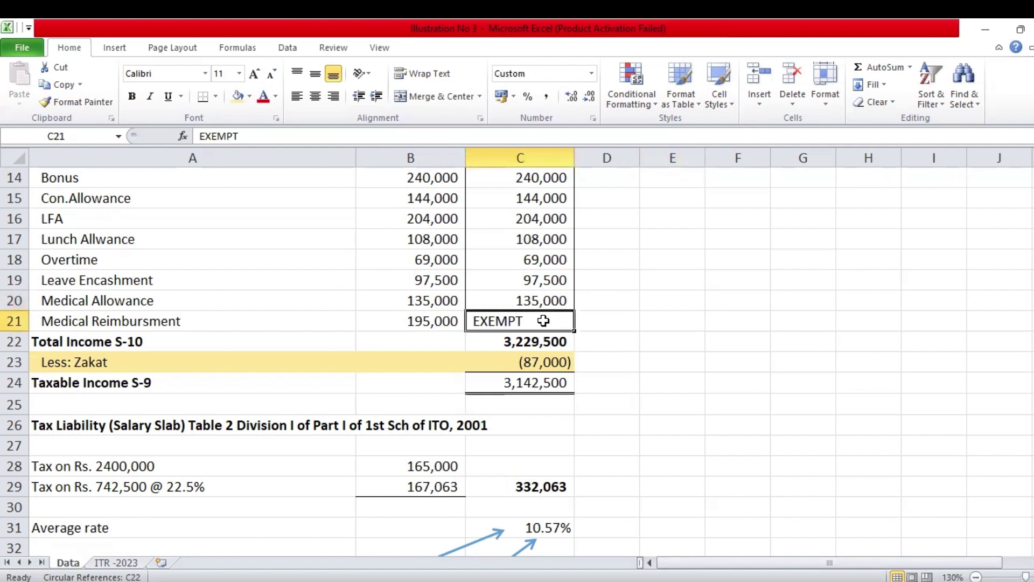
left_click(613, 311)
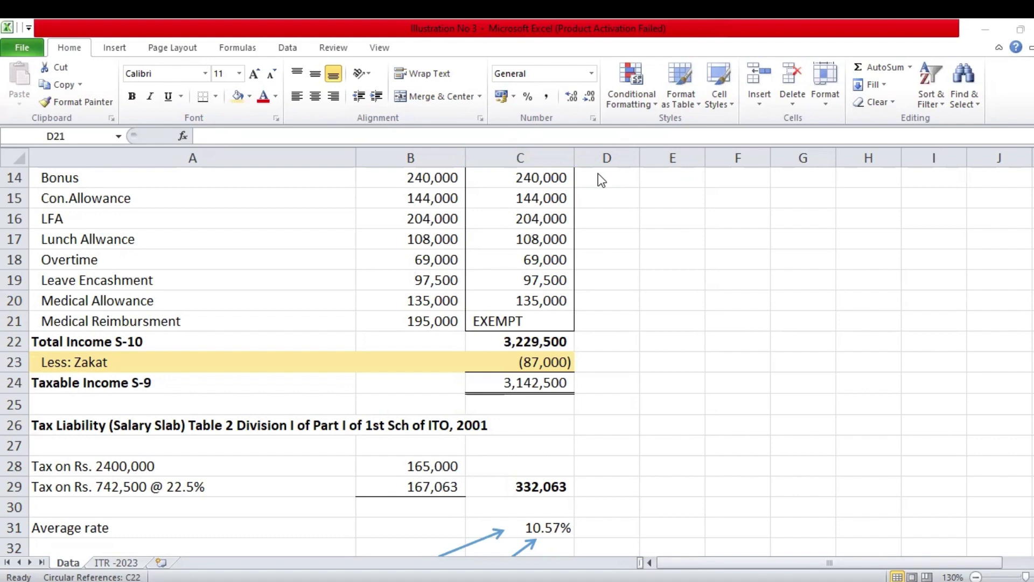
Review the salary items from Basic Salary down through Total Income, the zakat deduction and Taxable Income
scroll(598, 173, "up", 5)
left_click(521, 323)
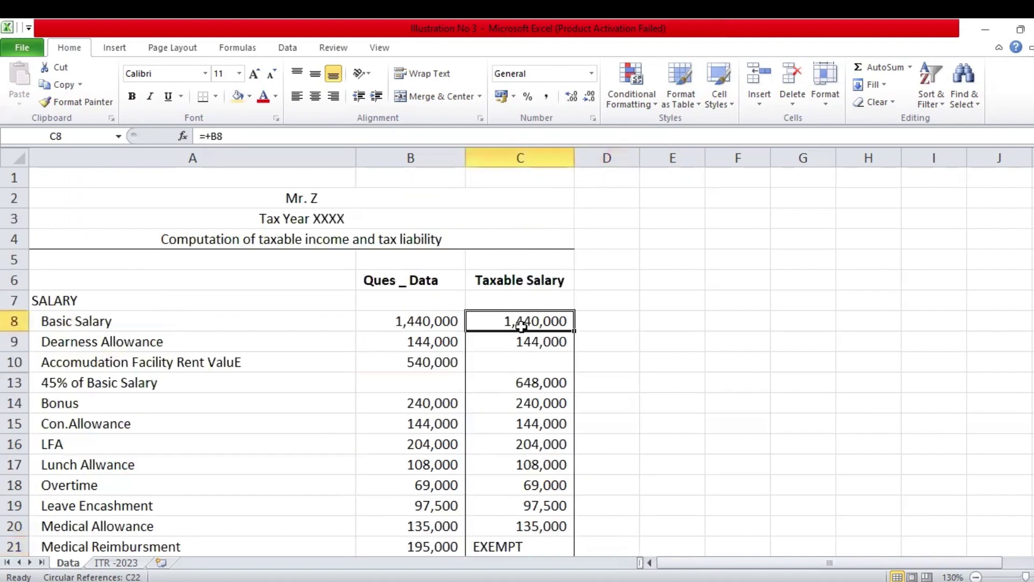
key("Left")
key("Down")
key("Down")
key("Down")
key("Down")
key("Down")
key("Down")
key("Down")
key("Down")
key("Down")
key("Down")
key("Down")
key("Down")
key("Down")
key("Down")
key("Down")
key("Down")
key("Right")
key("Up")
key("Up")
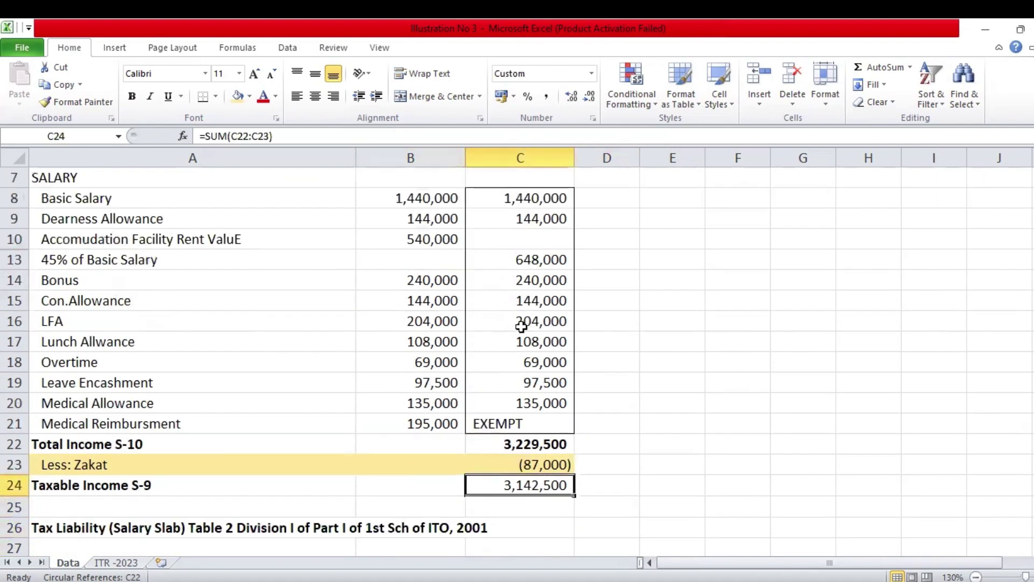
key("Up")
key("Up")
key("Down")
key("Down")
key("Down")
key("Down")
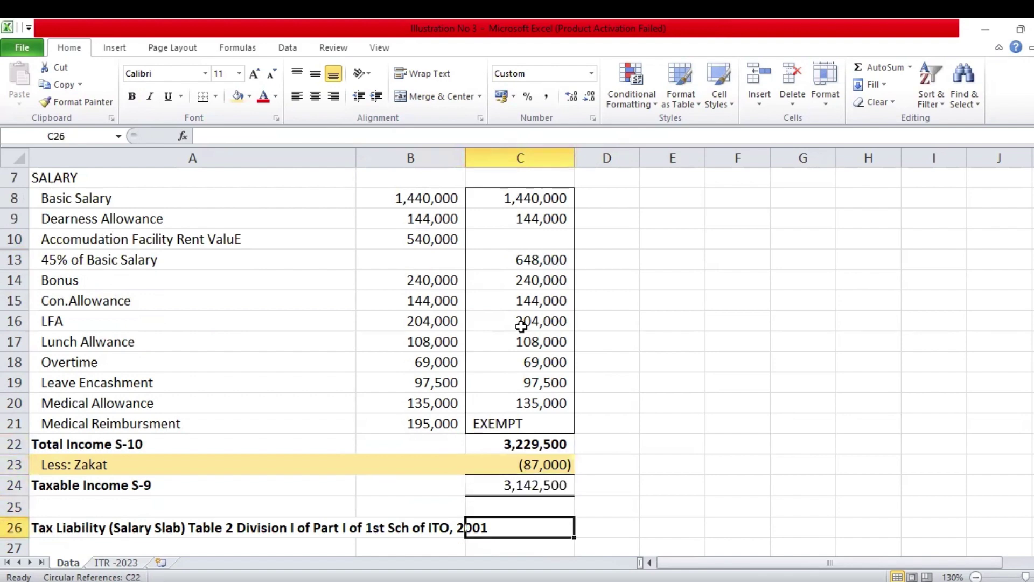
Examine the salary slab tax calculation, the average rate and the tax credit on donation beneath Taxable Income
key("Down")
key("Down")
key("Down")
key("Down")
key("Down")
key("Down")
key("Up")
key("Up")
key("Up")
key("Up")
key("Up")
key("Up")
key("Up")
key("Up")
key("Up")
key("Down")
key("Down")
key("Down")
key("Down")
key("Down")
key("Down")
key("Down")
key("Down")
key("Down")
key("Down")
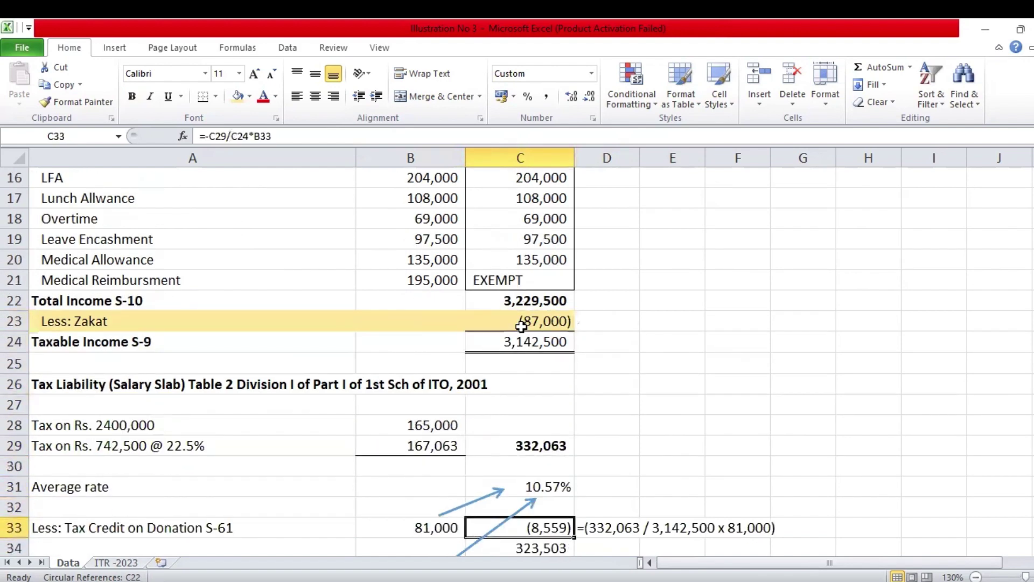
key("Up")
key("Up")
key("Up")
key("Up")
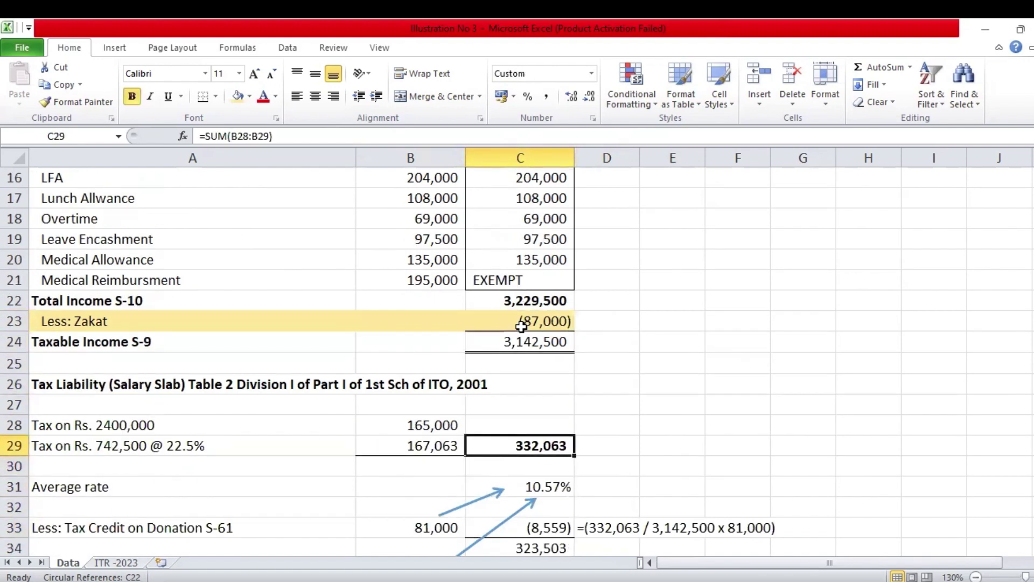
Review the tax credits, Tax Liability, withholding tax deduction and the tax payable formula in column C
key("Down")
key("Down")
key("Down")
key("Down")
key("Down")
key("Down")
key("Down")
key("Down")
key("Down")
key("Down")
key("Down")
key("Down")
key("Up")
key("Up")
key("Up")
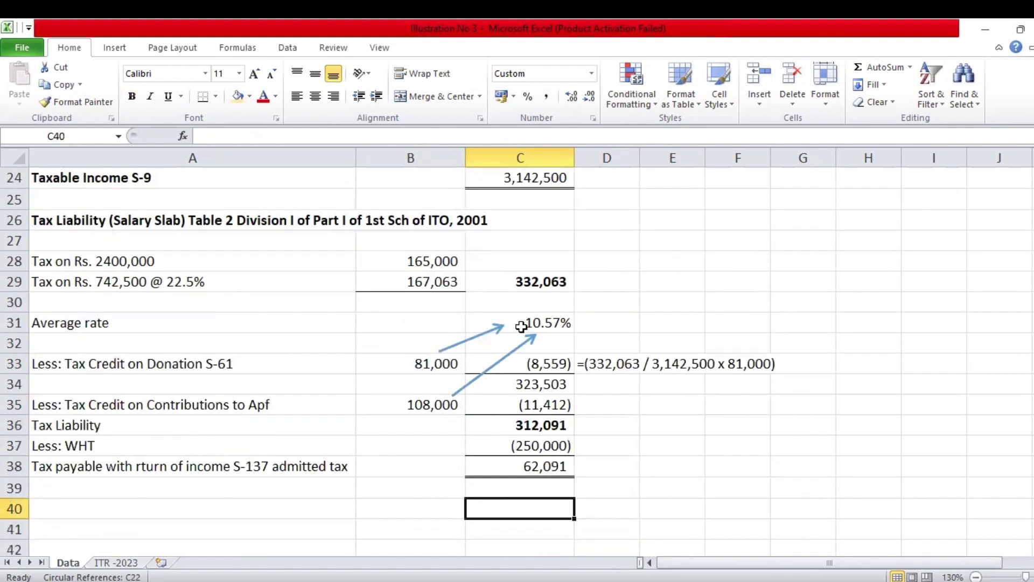
key("Up")
key("Up")
key("Up")
key("Up")
key("Down")
key("Down")
key("Down")
key("Down")
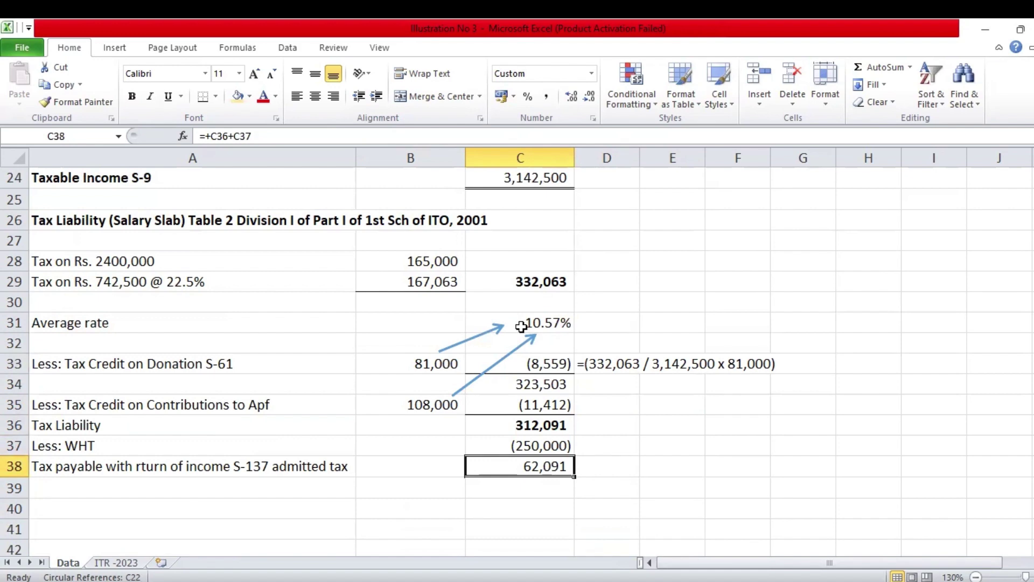
Look back over the column C amounts from the tax payable row up to the salary items
key("Up")
key("Up")
key("Up")
key("Up")
key("Up")
key("Up")
key("Up")
key("Up")
key("Up")
key("Up")
key("Up")
key("Up")
key("Up")
key("Up")
key("Up")
key("Up")
key("Up")
key("Up")
key("Up")
key("Up")
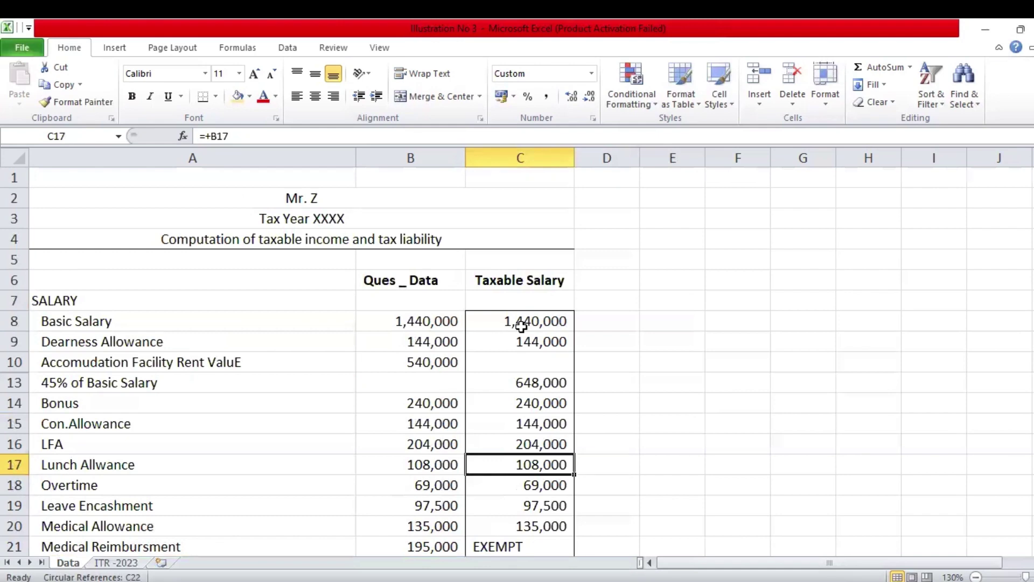
Review the whole computation once more from the Lunch Allowance row down to the tax payable with the return
key("Down")
key("Down")
key("Down")
key("Down")
key("Down")
key("Down")
key("Down")
key("Down")
key("Down")
key("Down")
key("Down")
key("Down")
key("Down")
key("Down")
key("Down")
key("Down")
key("Down")
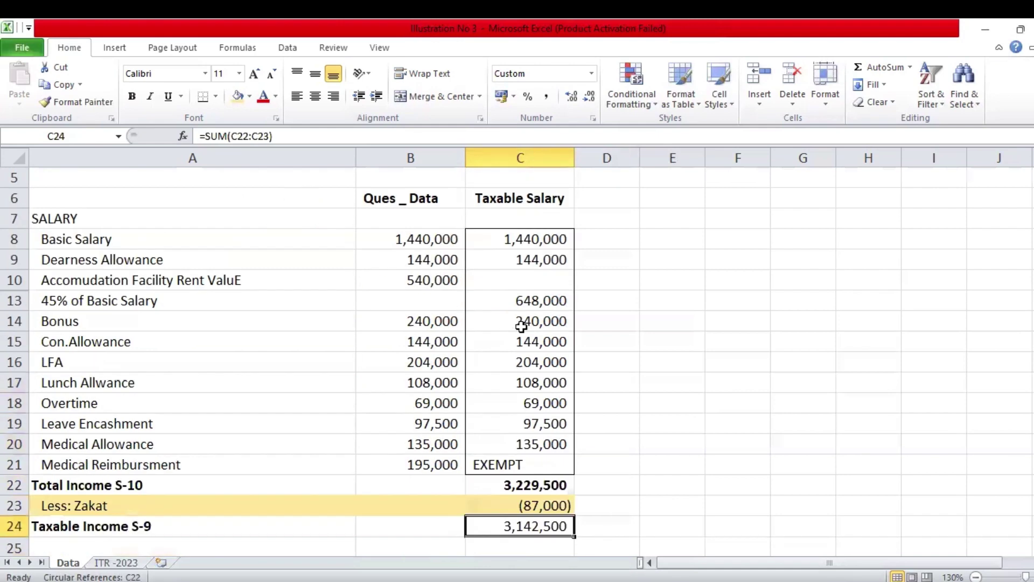
key("Down")
key("Down")
key("Down")
key("Down")
key("Down")
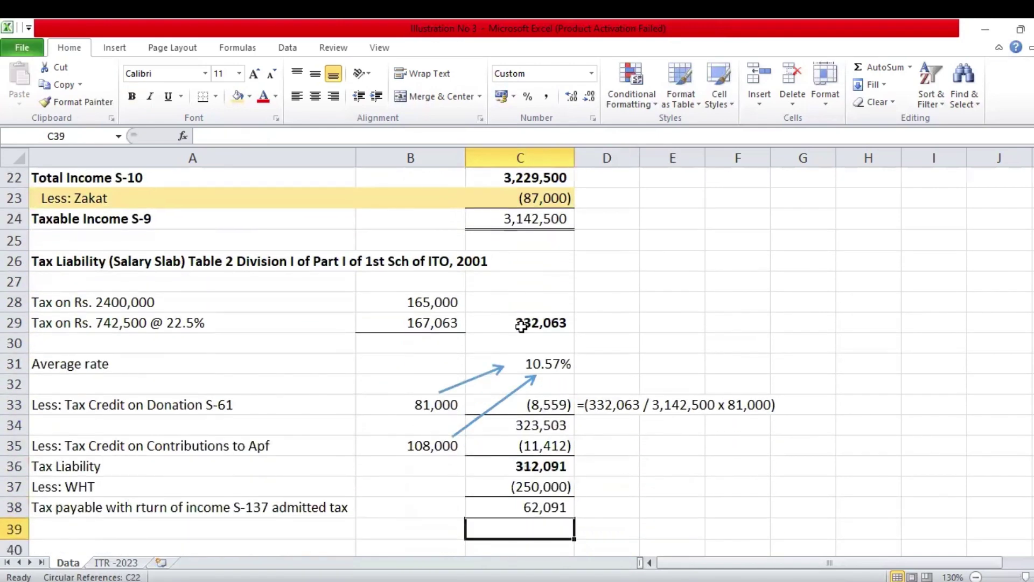
key("Down")
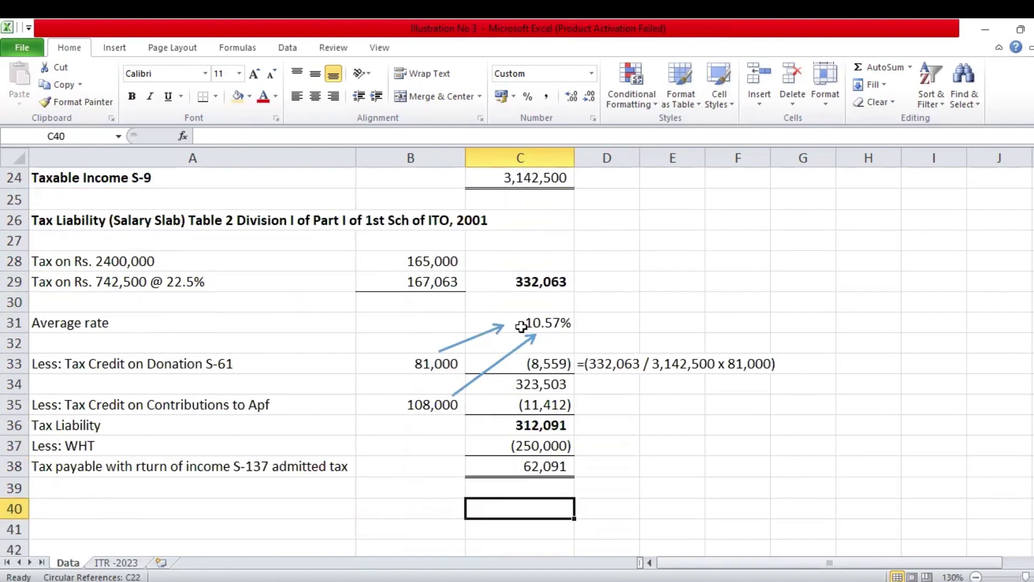
key("Up")
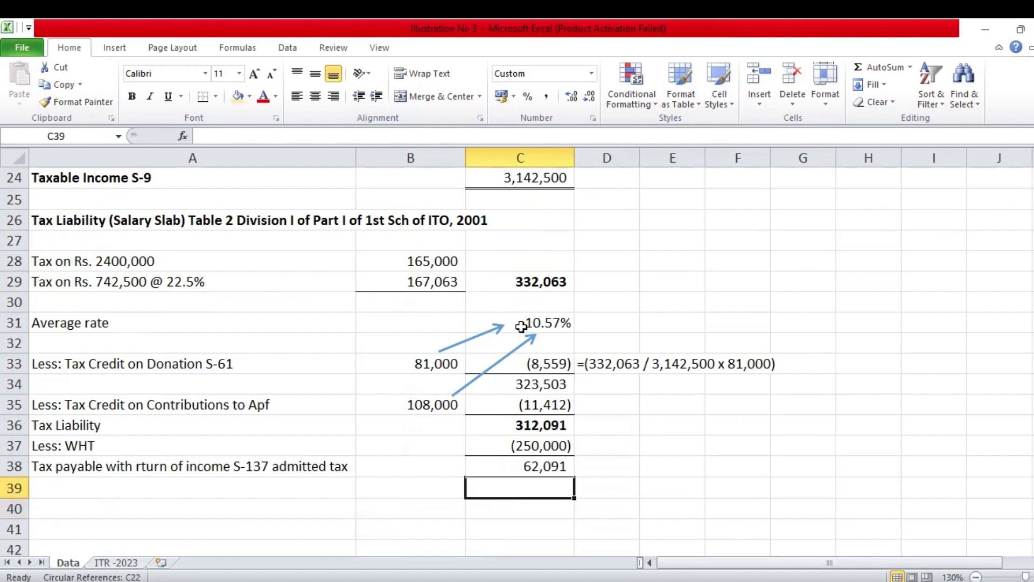
Look back over the column C amounts above the tax payable row and glance at the ITR -2023 sheet
key("Up")
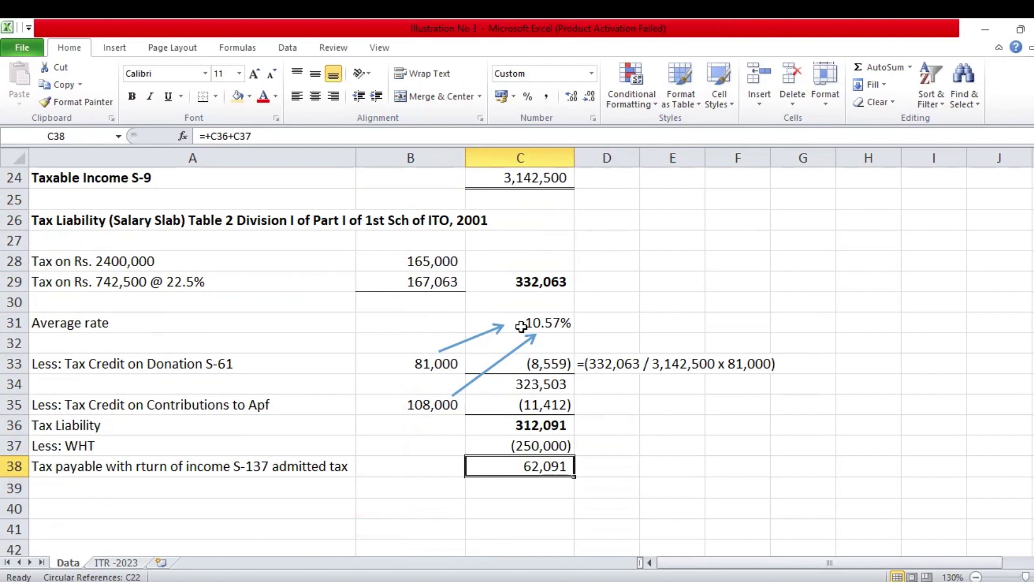
key("Up")
key("Up")
key("Up")
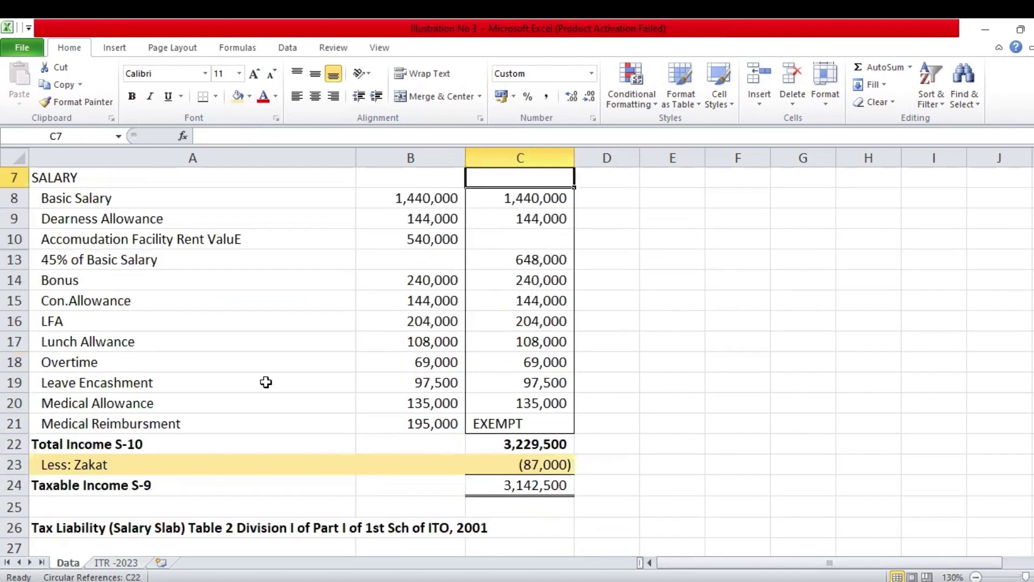
left_click(103, 566)
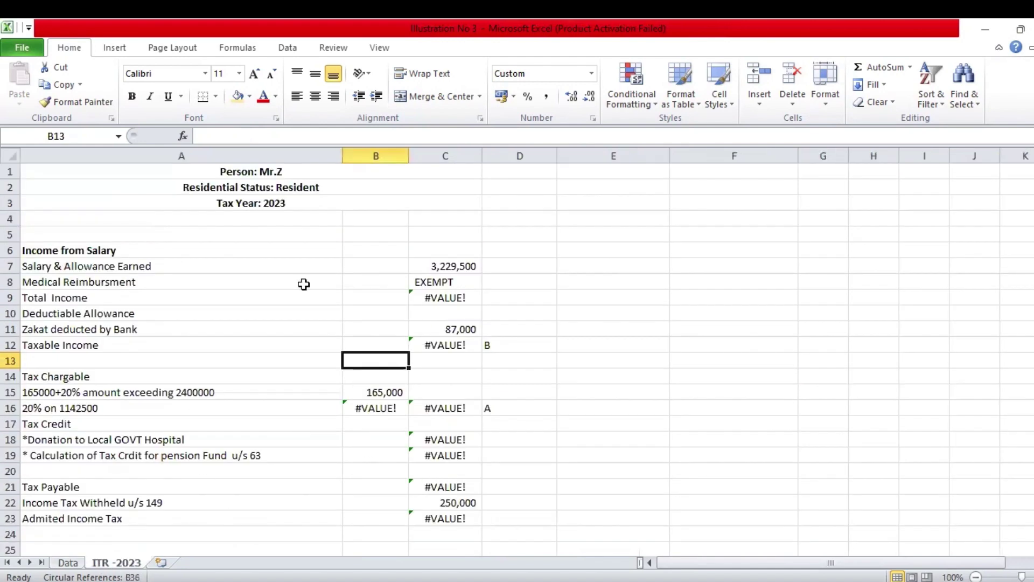
left_click(67, 563)
Compare the treatment of Medical Allowance and Medical Reimbursement in the salary items of the Data sheet
left_click(404, 383)
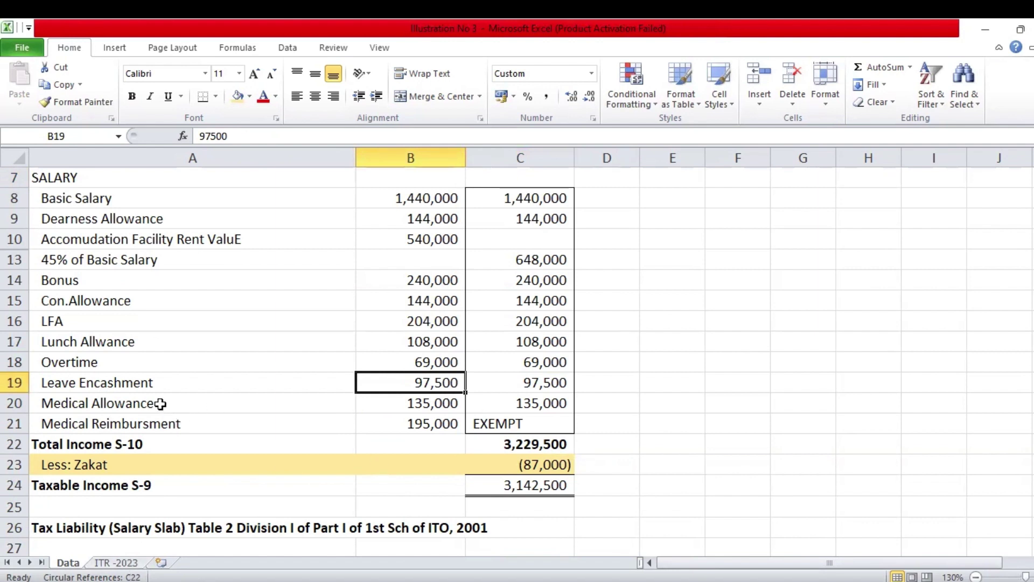
left_click_drag(157, 404, 545, 398)
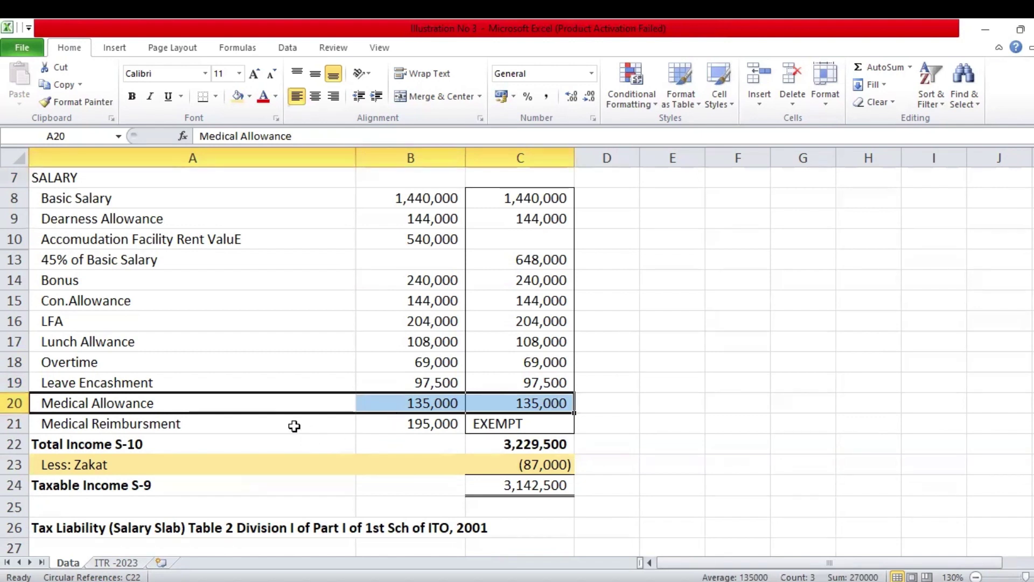
left_click_drag(294, 426, 544, 418)
left_click(543, 419)
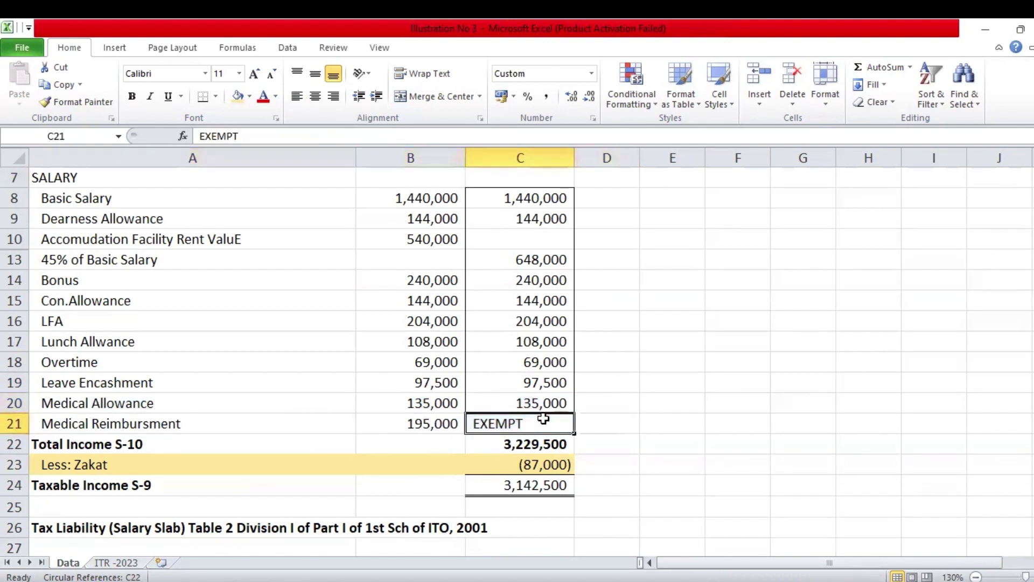
Review the computation from its heading down through the salary items and Taxable Income to the salary slab tax
scroll(543, 419, "up", 2)
left_click(734, 282)
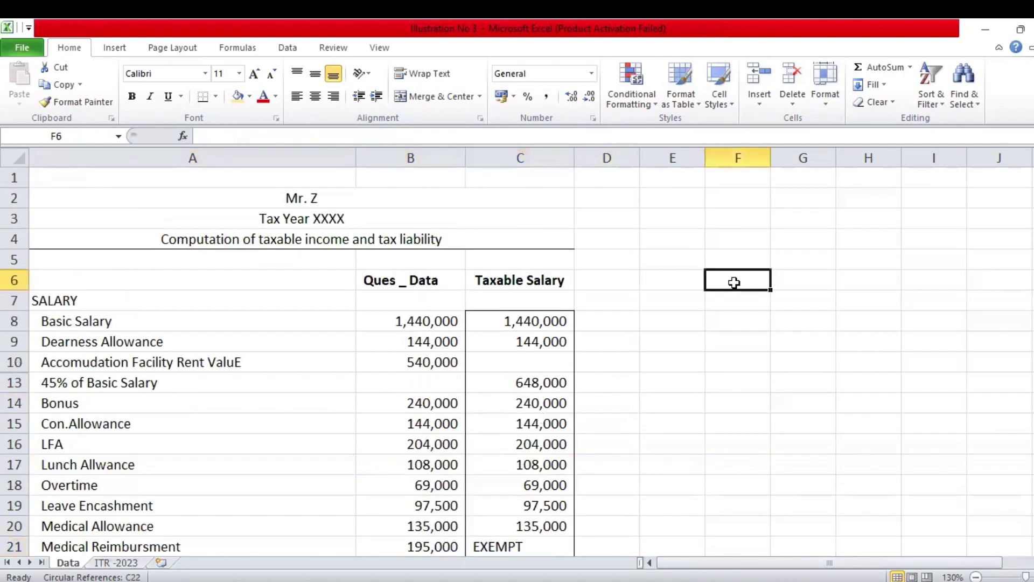
key("Down")
key("Down")
key("Down")
key("Down")
key("Down")
key("Down")
key("Down")
key("Down")
key("Down")
key("Down")
key("Down")
key("Down")
key("Down")
key("Down")
key("Down")
key("Down")
key("Down")
key("Down")
key("Down")
key("Down")
key("Left")
key("Left")
key("Left")
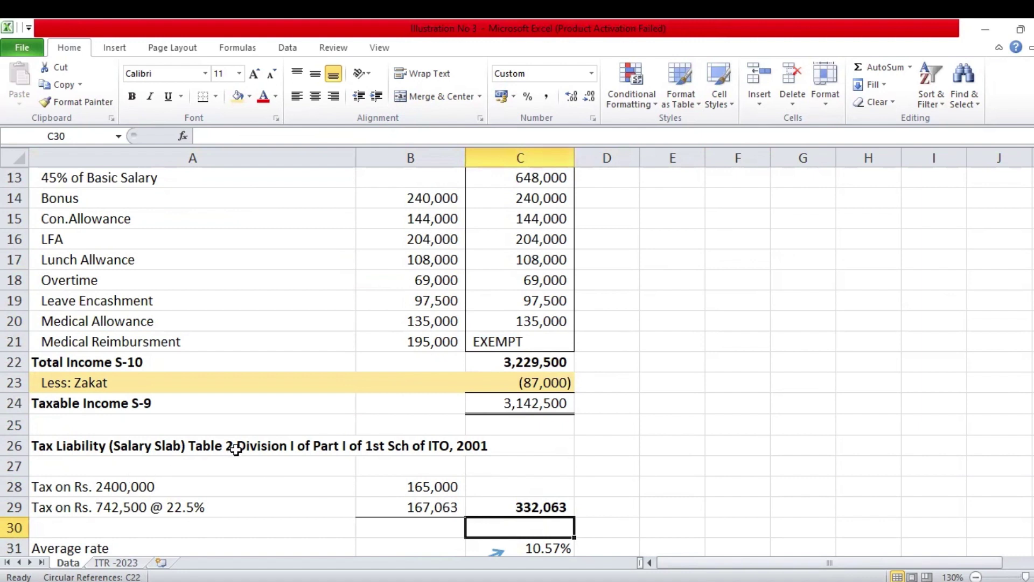
left_click(506, 459)
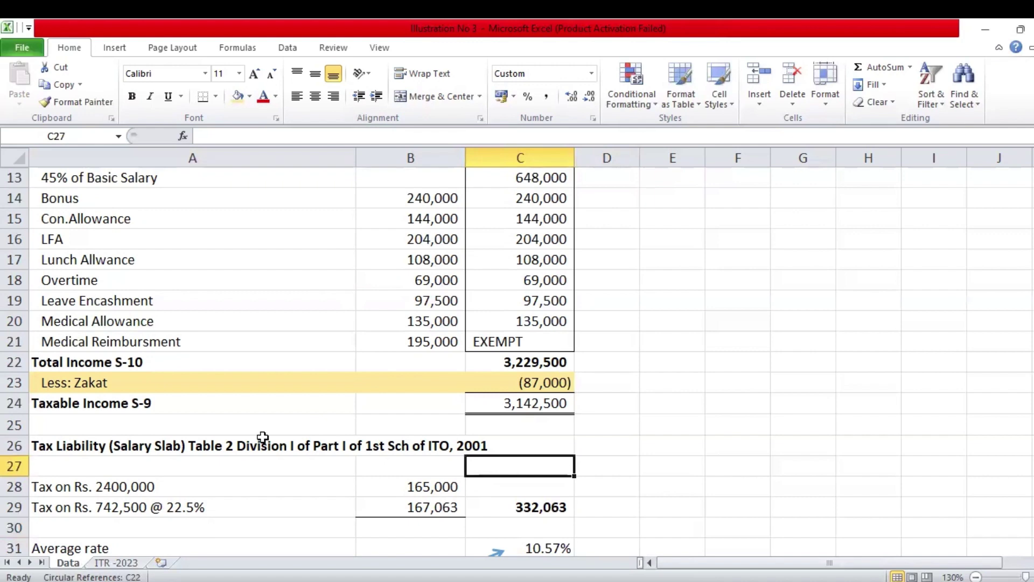
Inspect the Medical Reimbursement and Total Income formulas on the ITR -2023 sheet
left_click(131, 563)
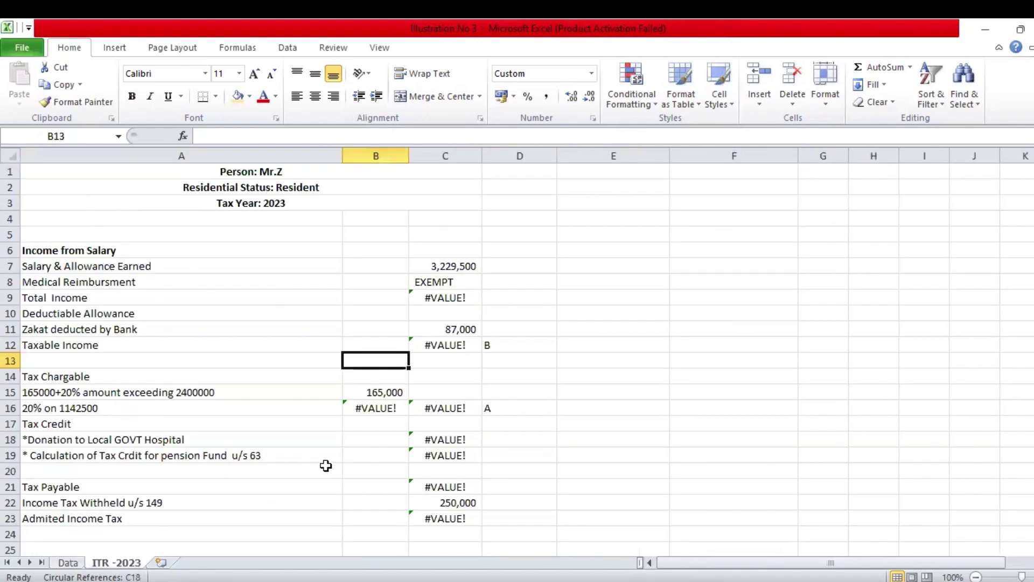
left_click(429, 284)
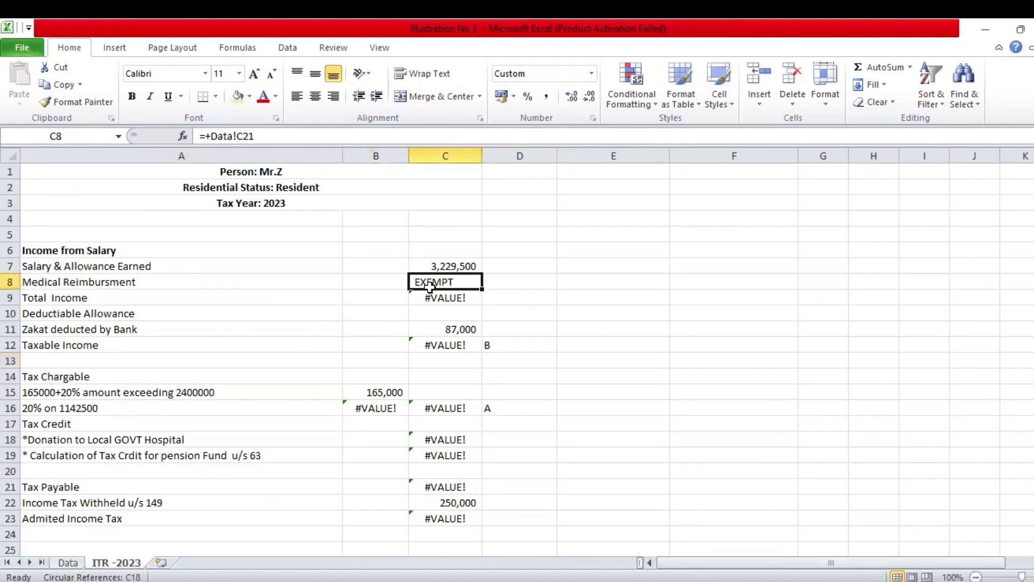
key("Down")
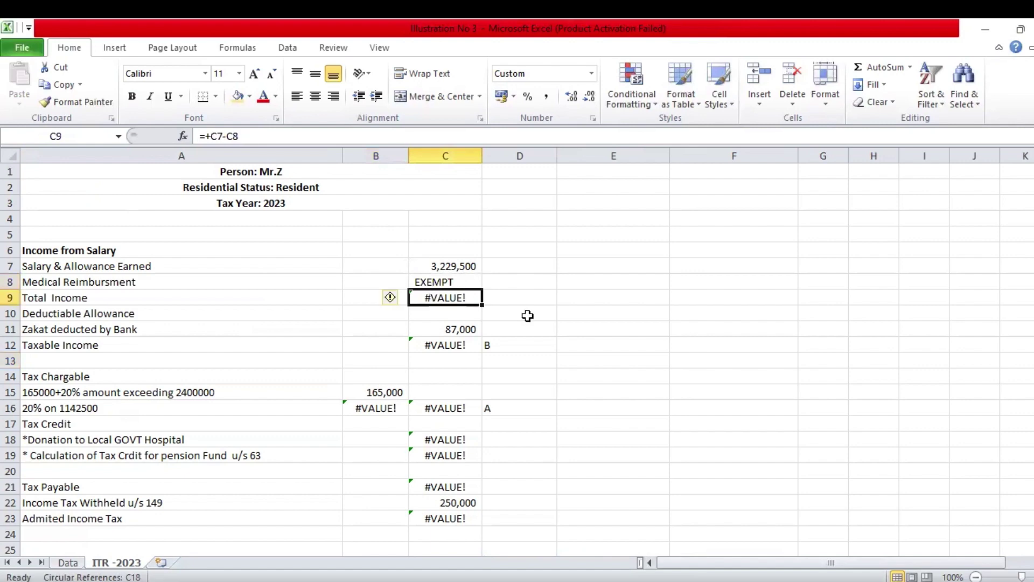
key("Up")
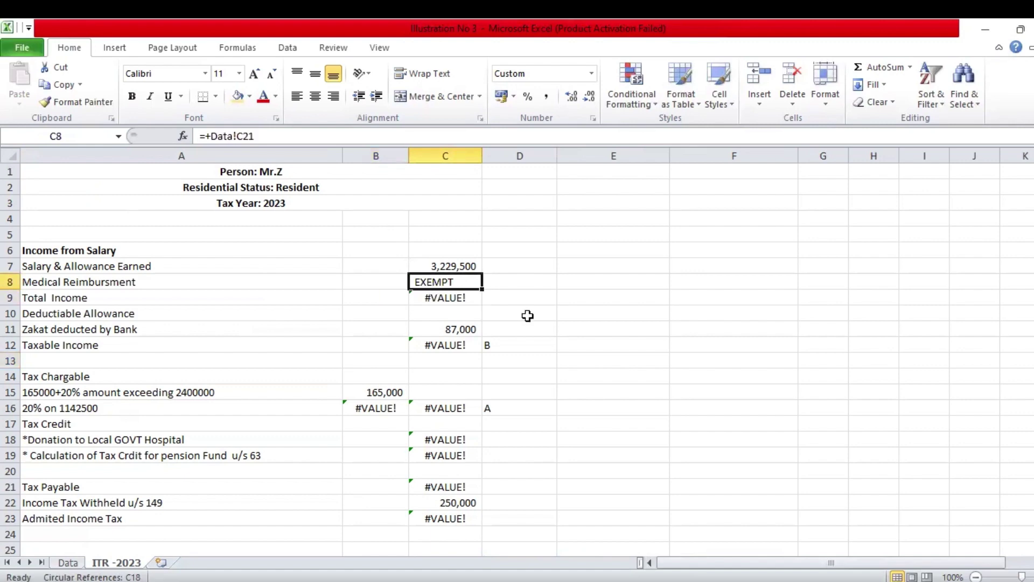
Look through column C of the Data sheet between the salary items and the tax credit on donation
left_click(68, 562)
left_click(496, 406)
key("Up")
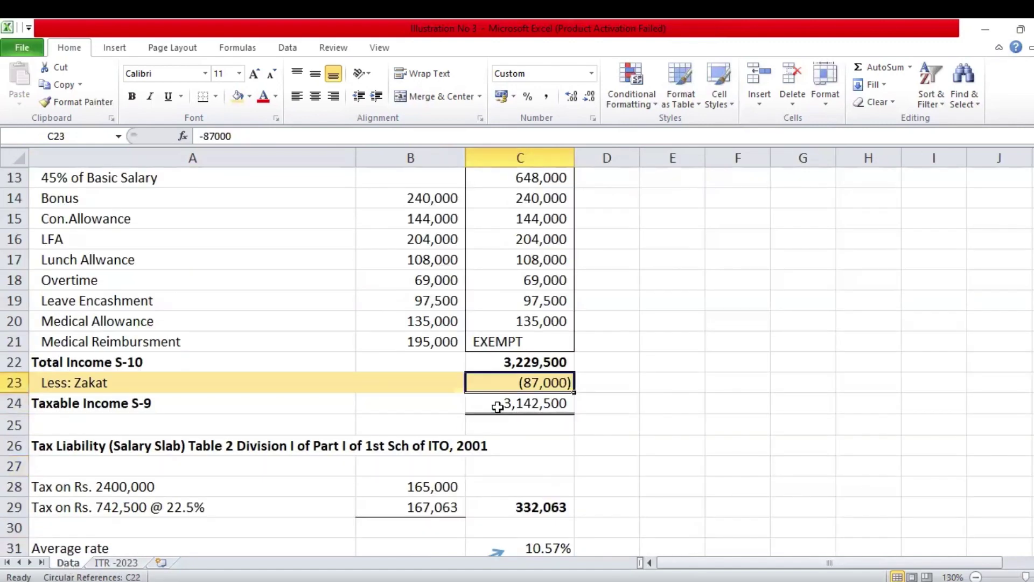
key("Up")
key("Up")
key("Up")
key("Up")
key("Up")
key("Up")
key("Up")
key("ctrl+Up")
key("ctrl+Up")
key("ctrl+Up")
key("ctrl+Up")
key("ctrl+Up")
key("Down")
key("ctrl+Down")
key("ctrl+Down")
key("ctrl+Down")
key("ctrl+Down")
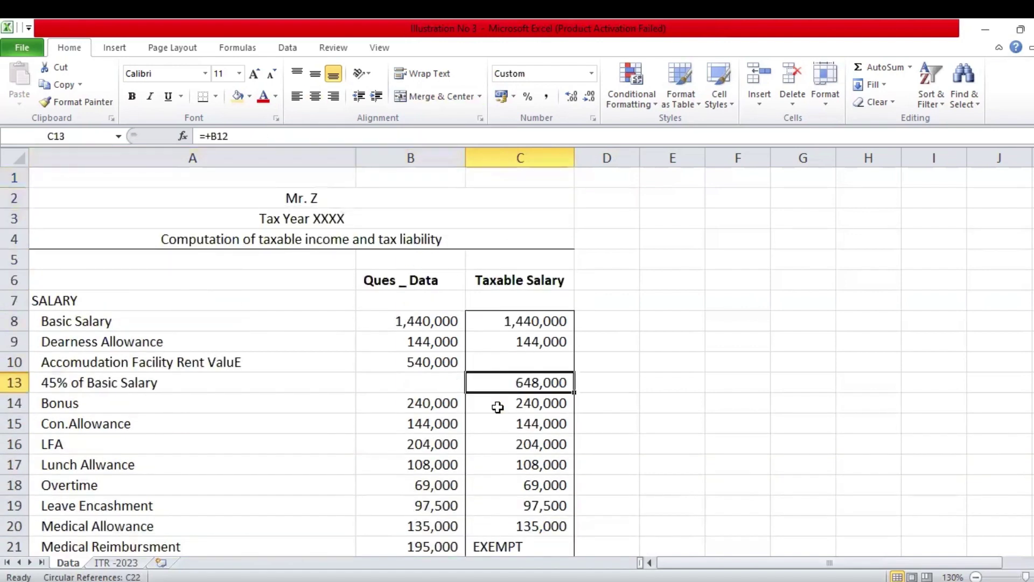
key("ctrl+Down")
key("Down")
key("Down")
key("Down")
key("Down")
key("Down")
key("Down")
key("Down")
key("Down")
key("Down")
key("Down")
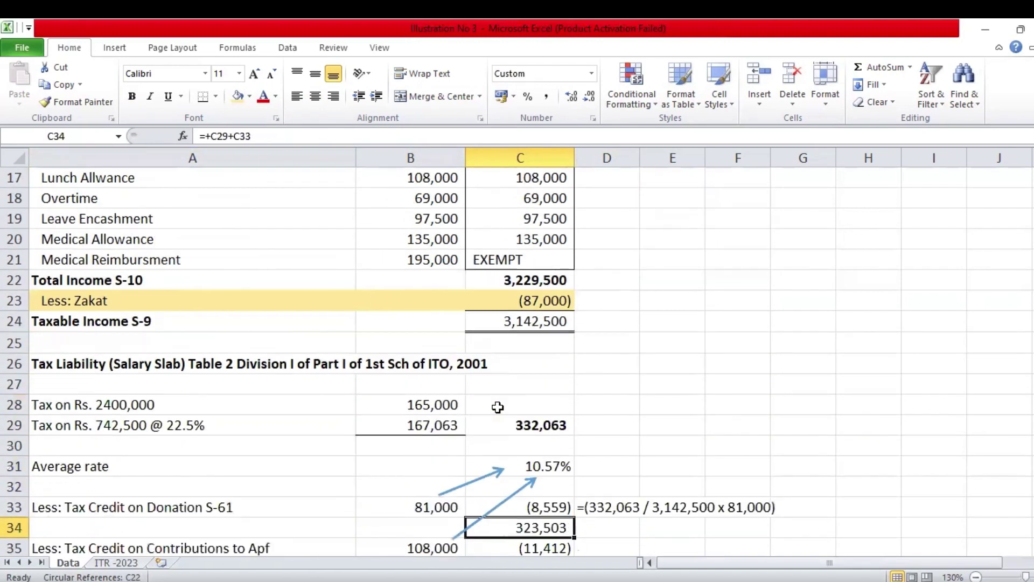
key("ctrl+Up")
key("ctrl+Up")
key("ctrl+Up")
key("ctrl+Up")
key("ctrl+Up")
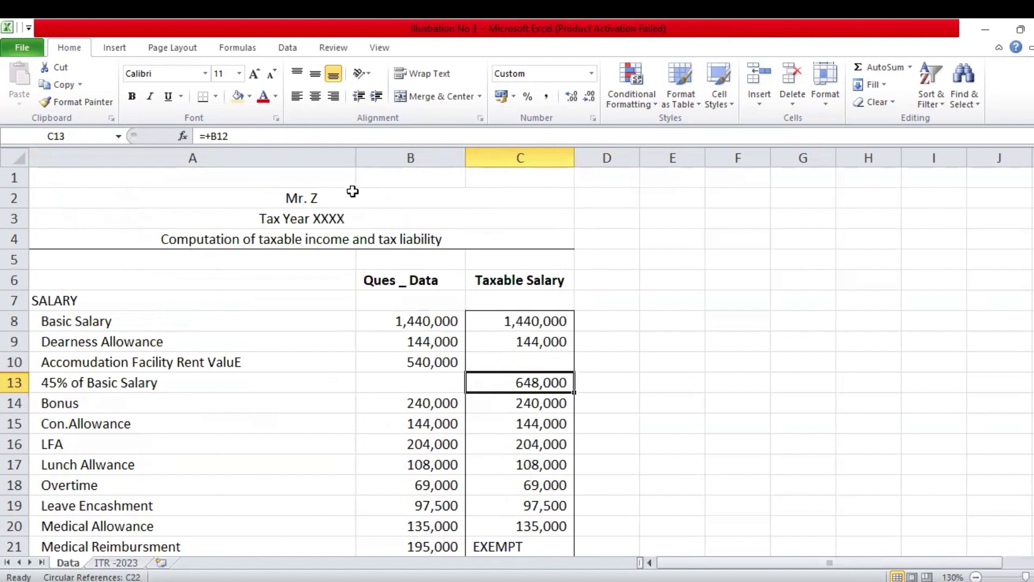
Change the tax year line in the computation's heading to "Tax Year 2024"
double_click(353, 214)
key("BackSpace")
key("BackSpace")
key("BackSpace")
key("BackSpace")
type("2024")
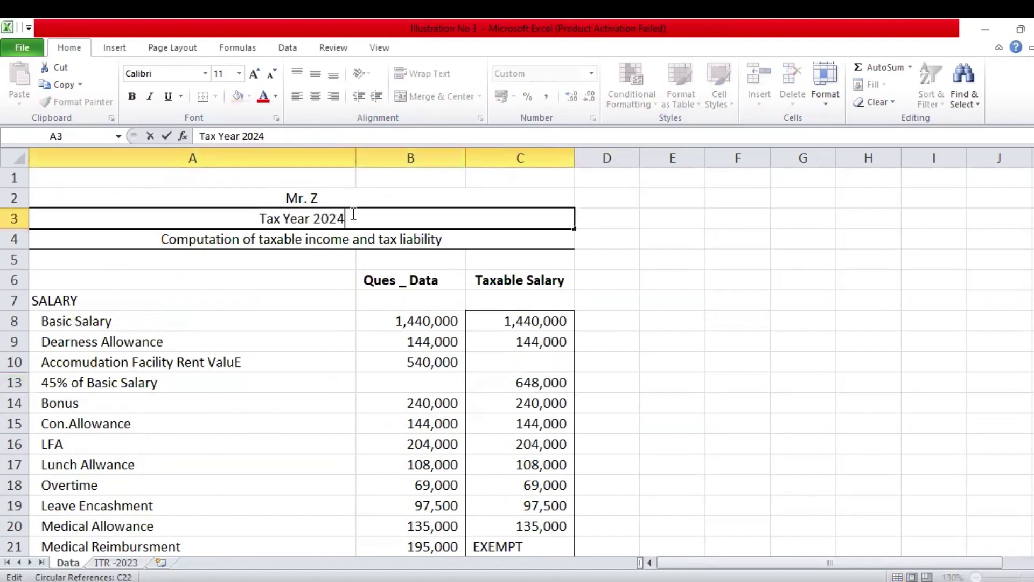
key("Return")
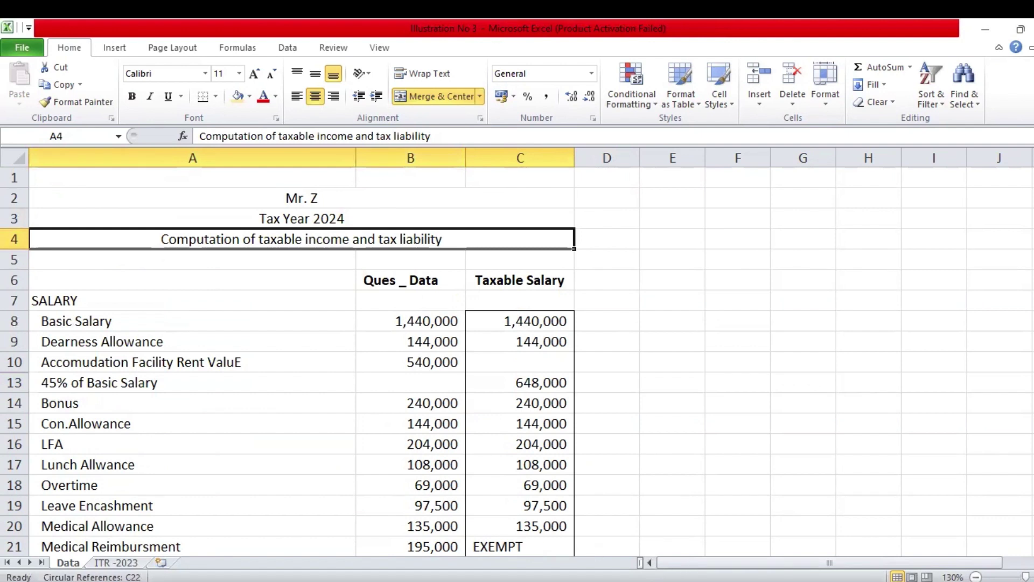
left_click(665, 297)
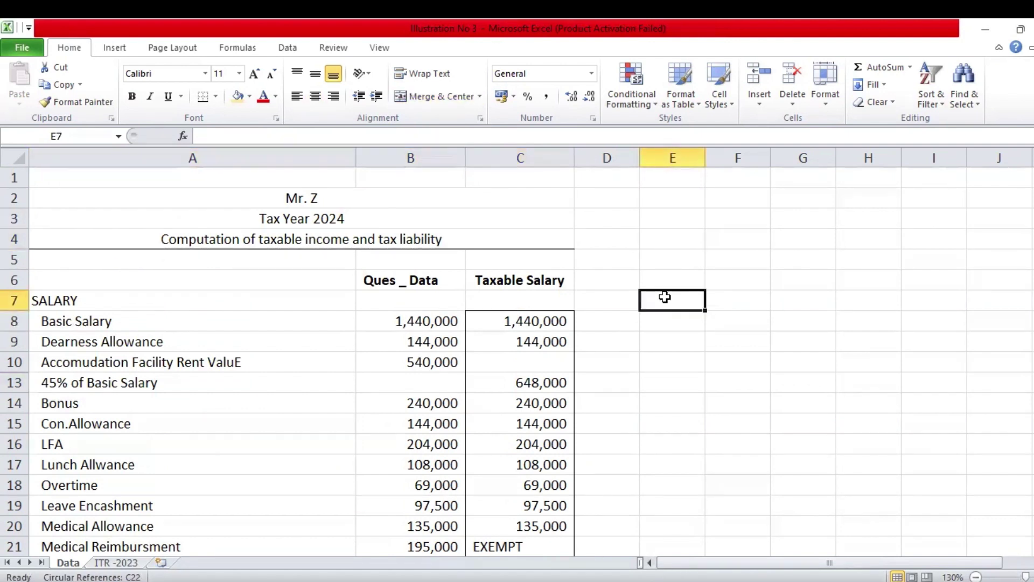